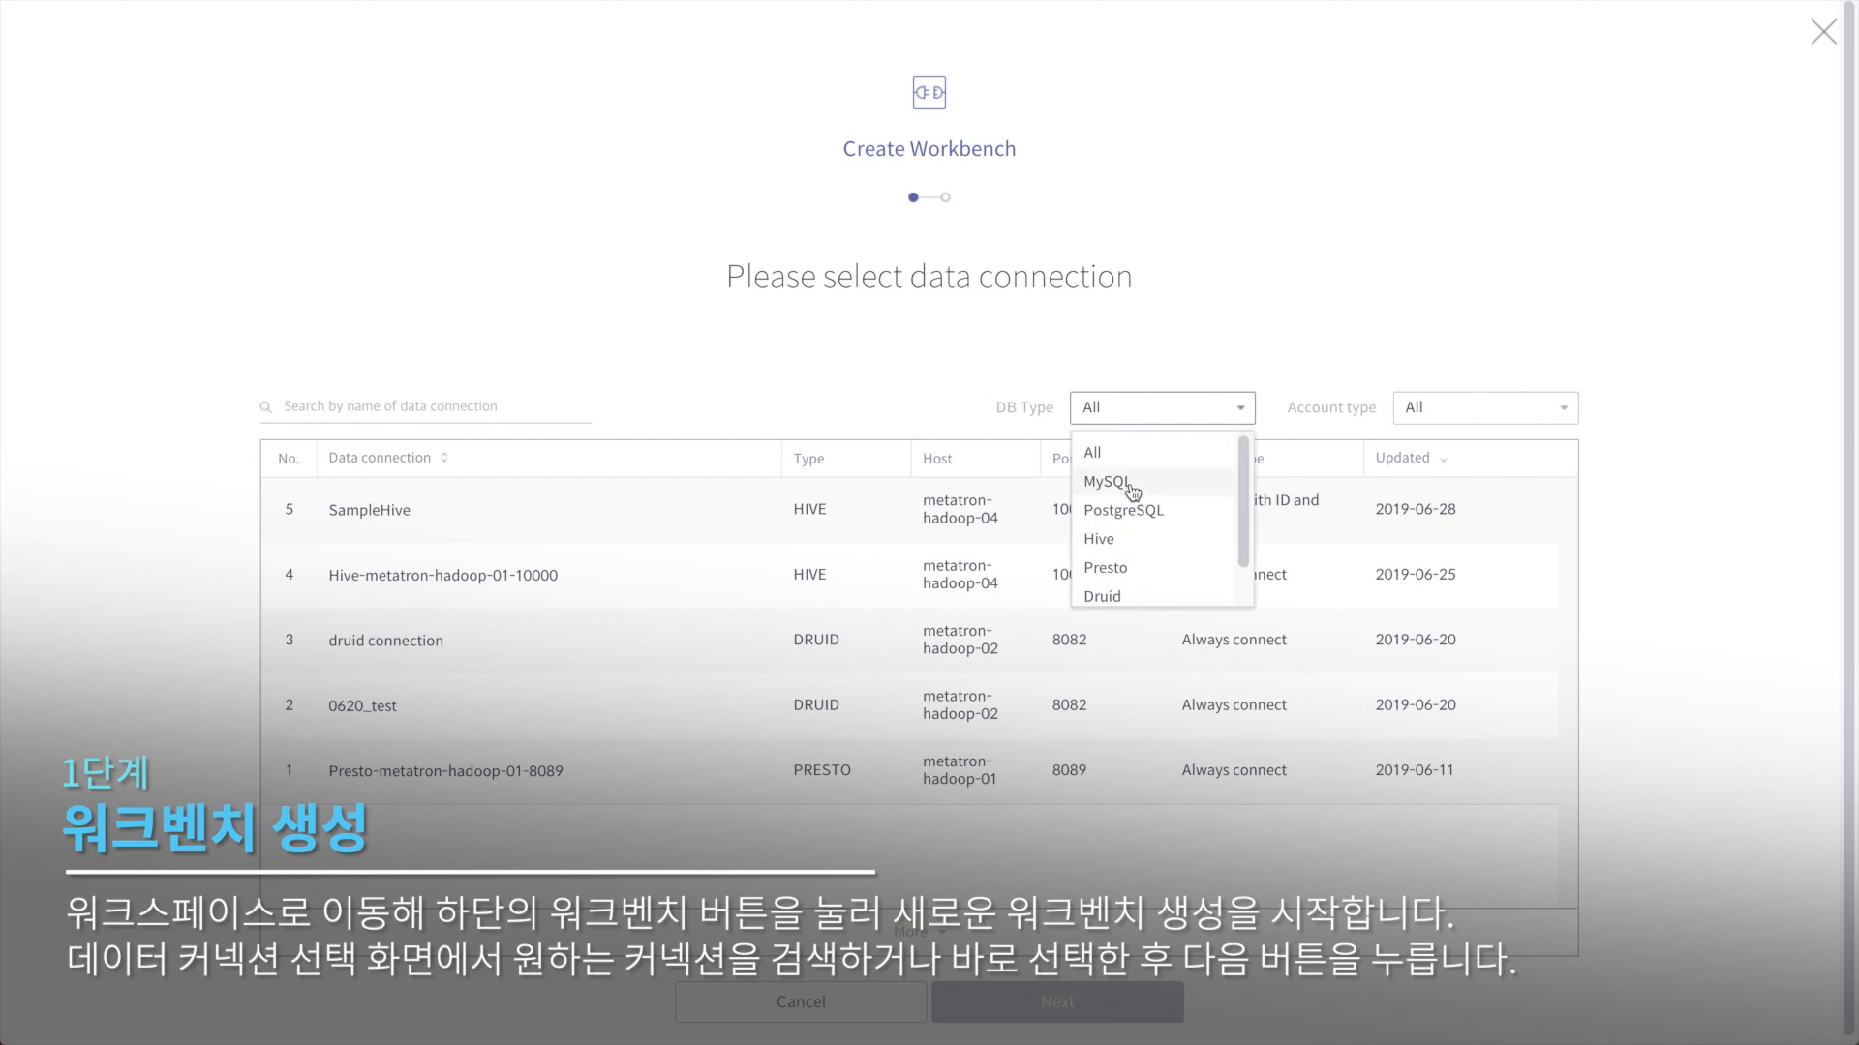
# Step: Filter the connections by 'hive' and pick Hive-metatron-hadoop-01-10000 for the new workbench
pyautogui.scroll(-1, 1143, 542)
pyautogui.click(1480, 425)
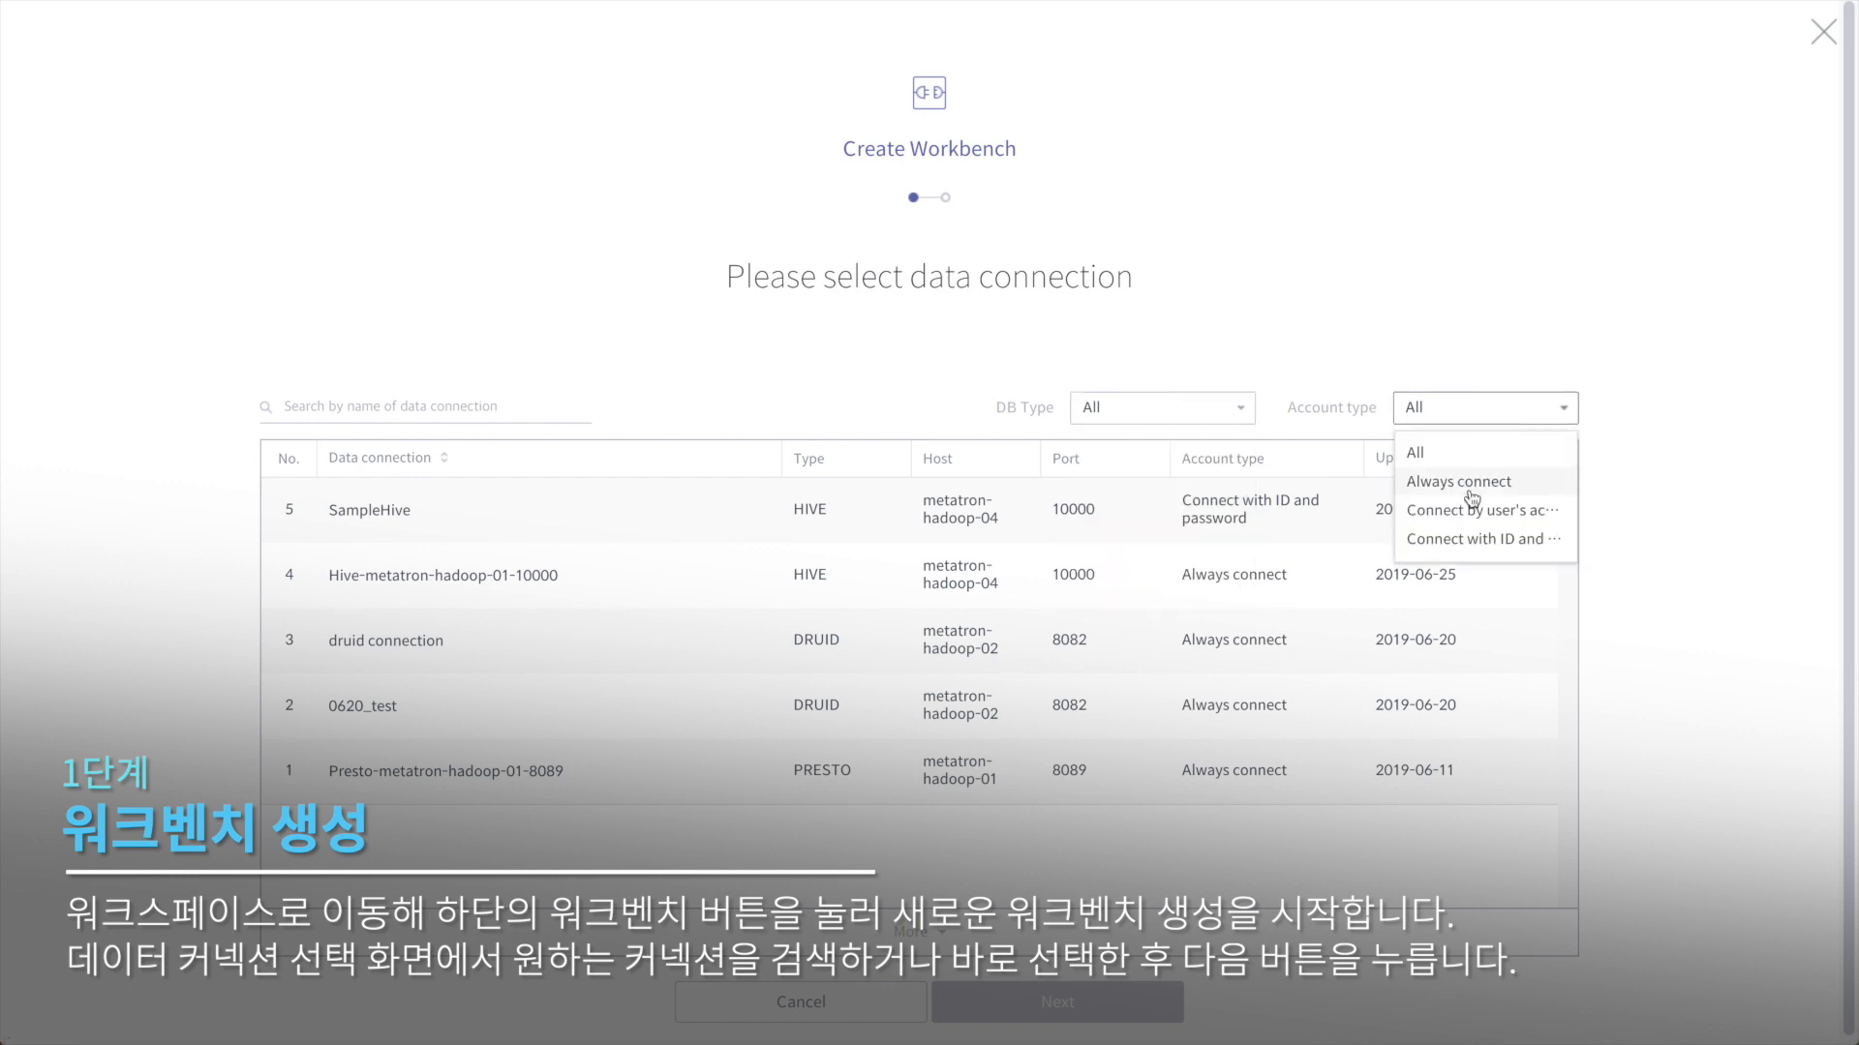
pyautogui.click(394, 413)
pyautogui.write('ㅗ')
pyautogui.press('BackSpace')
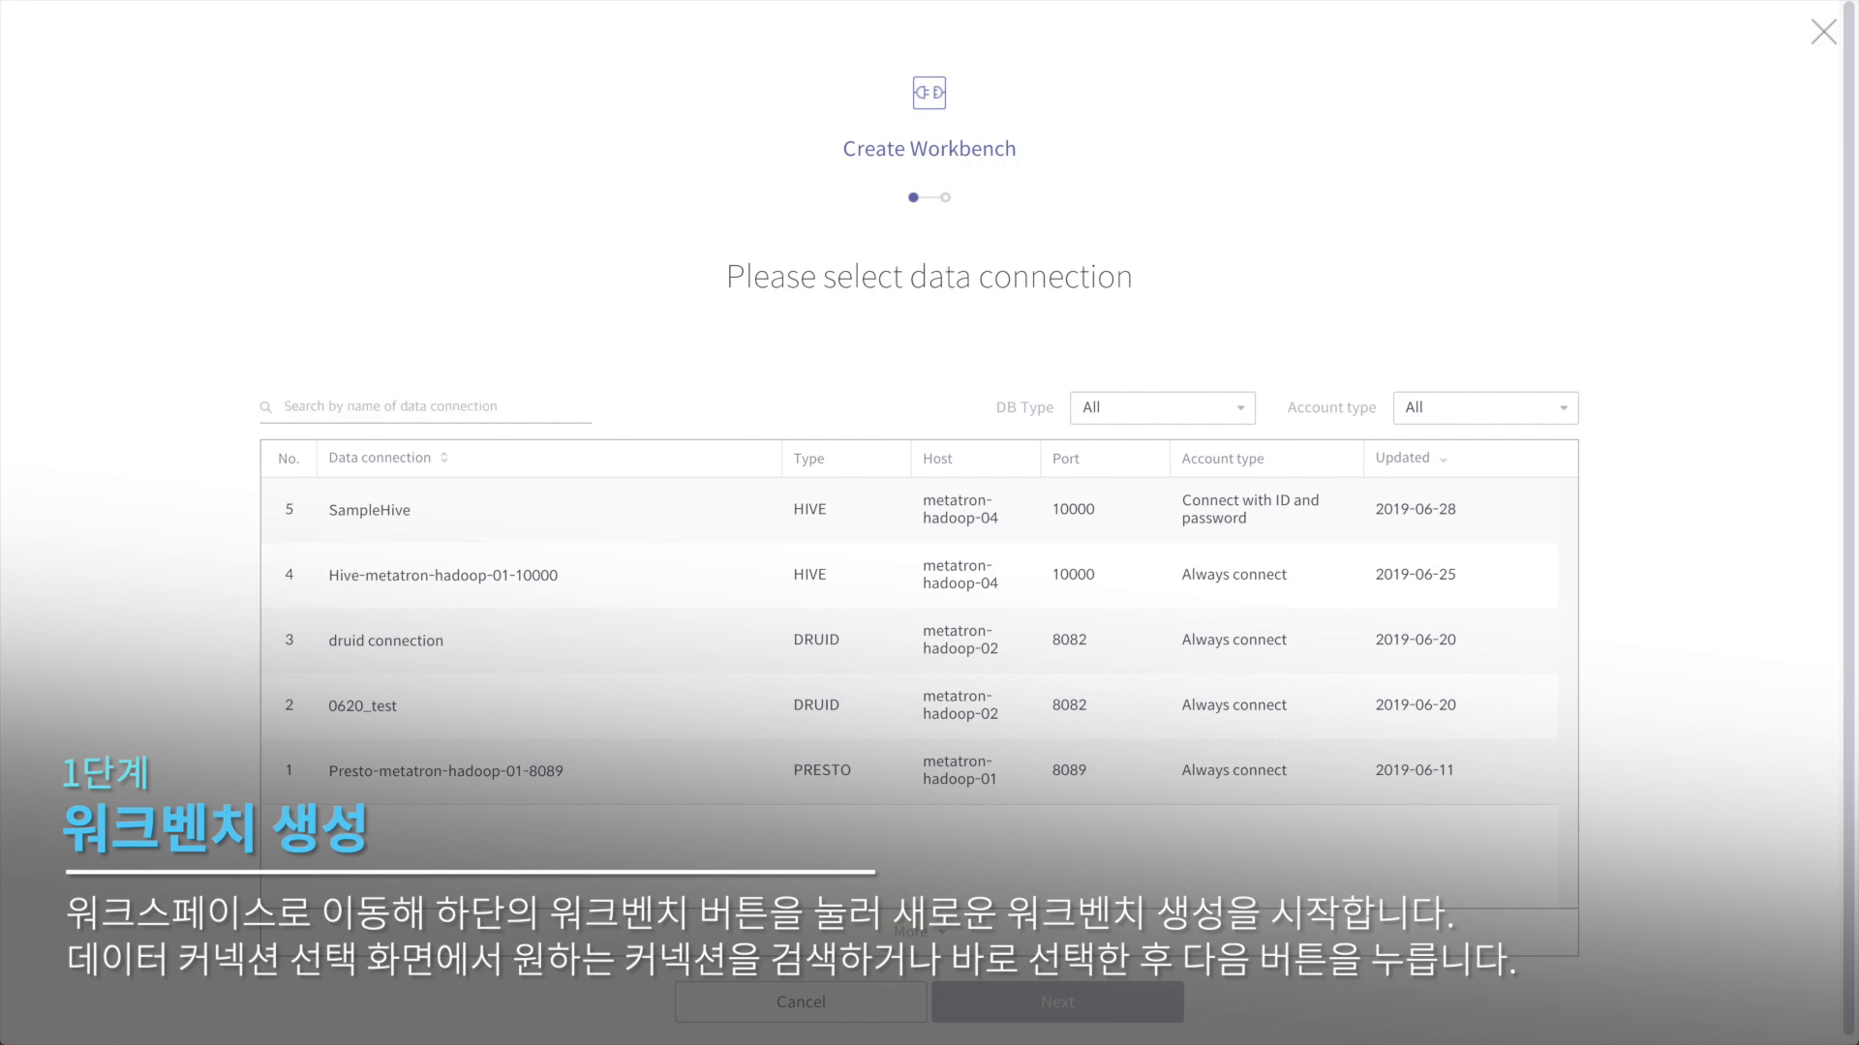
pyautogui.write('hive')
pyautogui.press('Return')
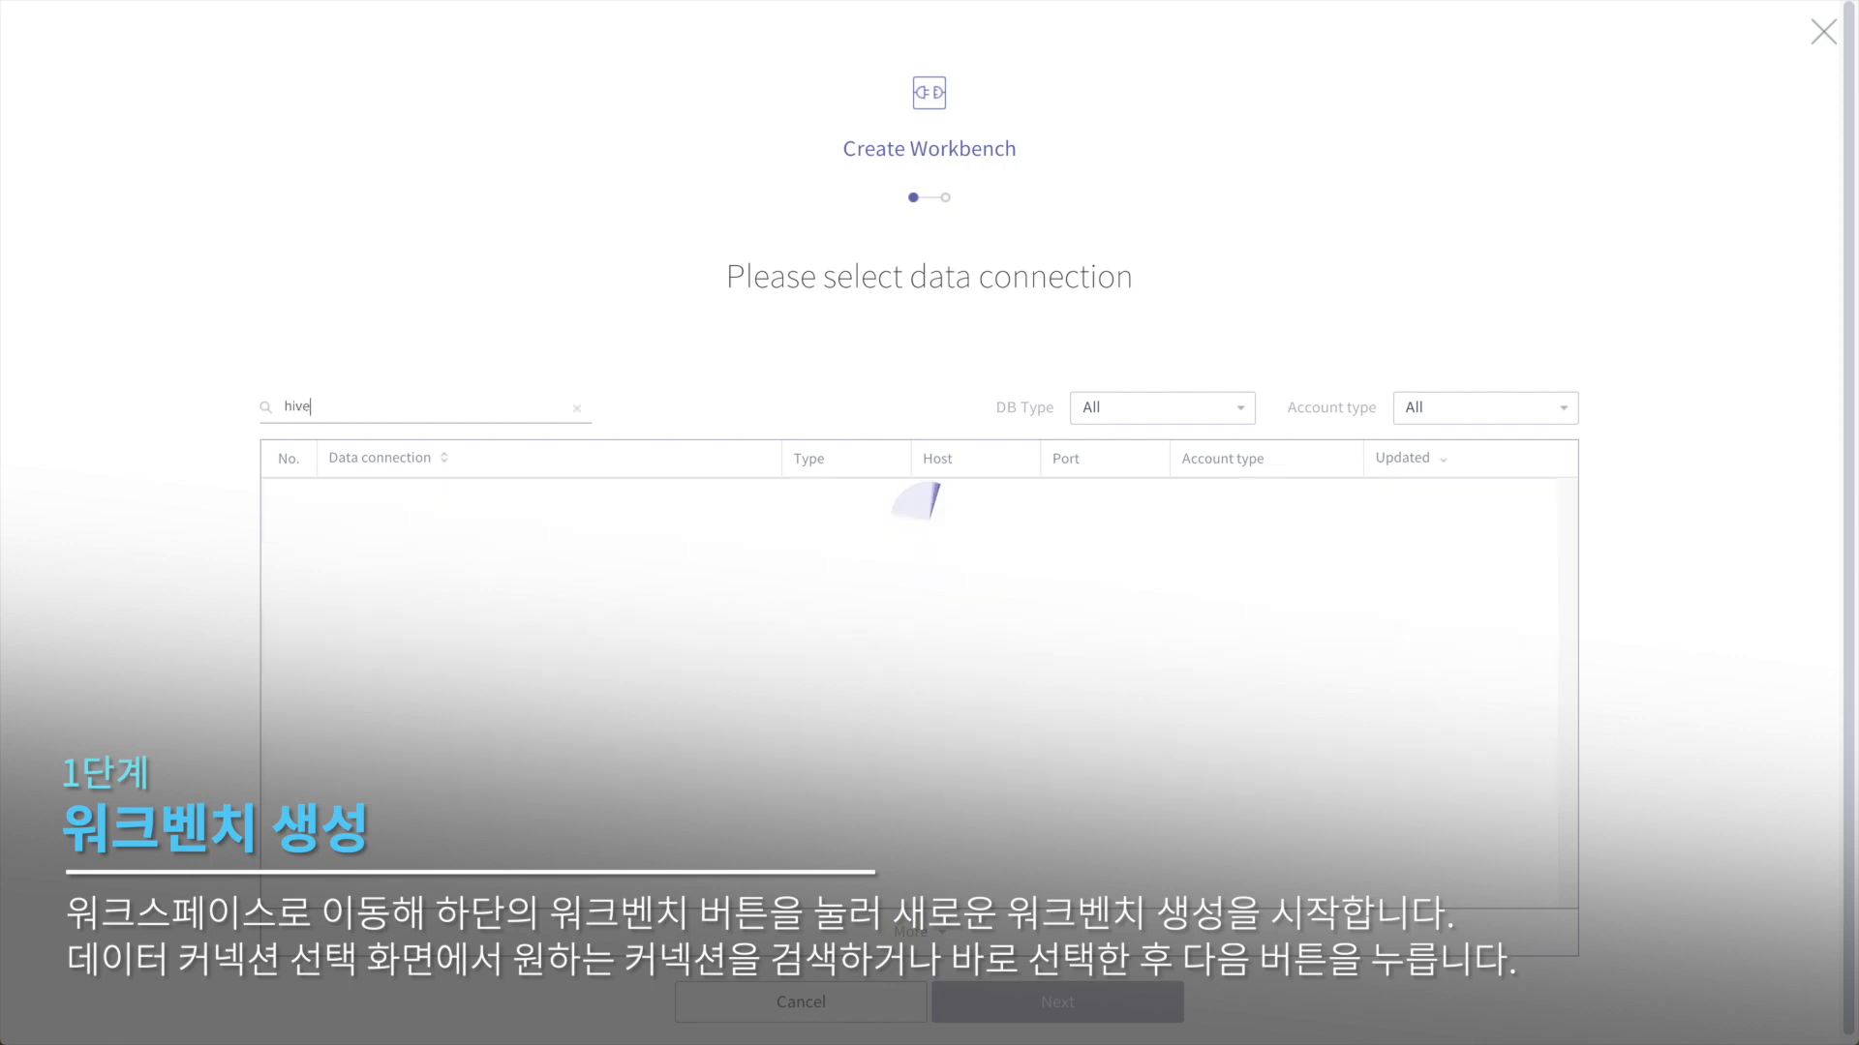
pyautogui.click(568, 573)
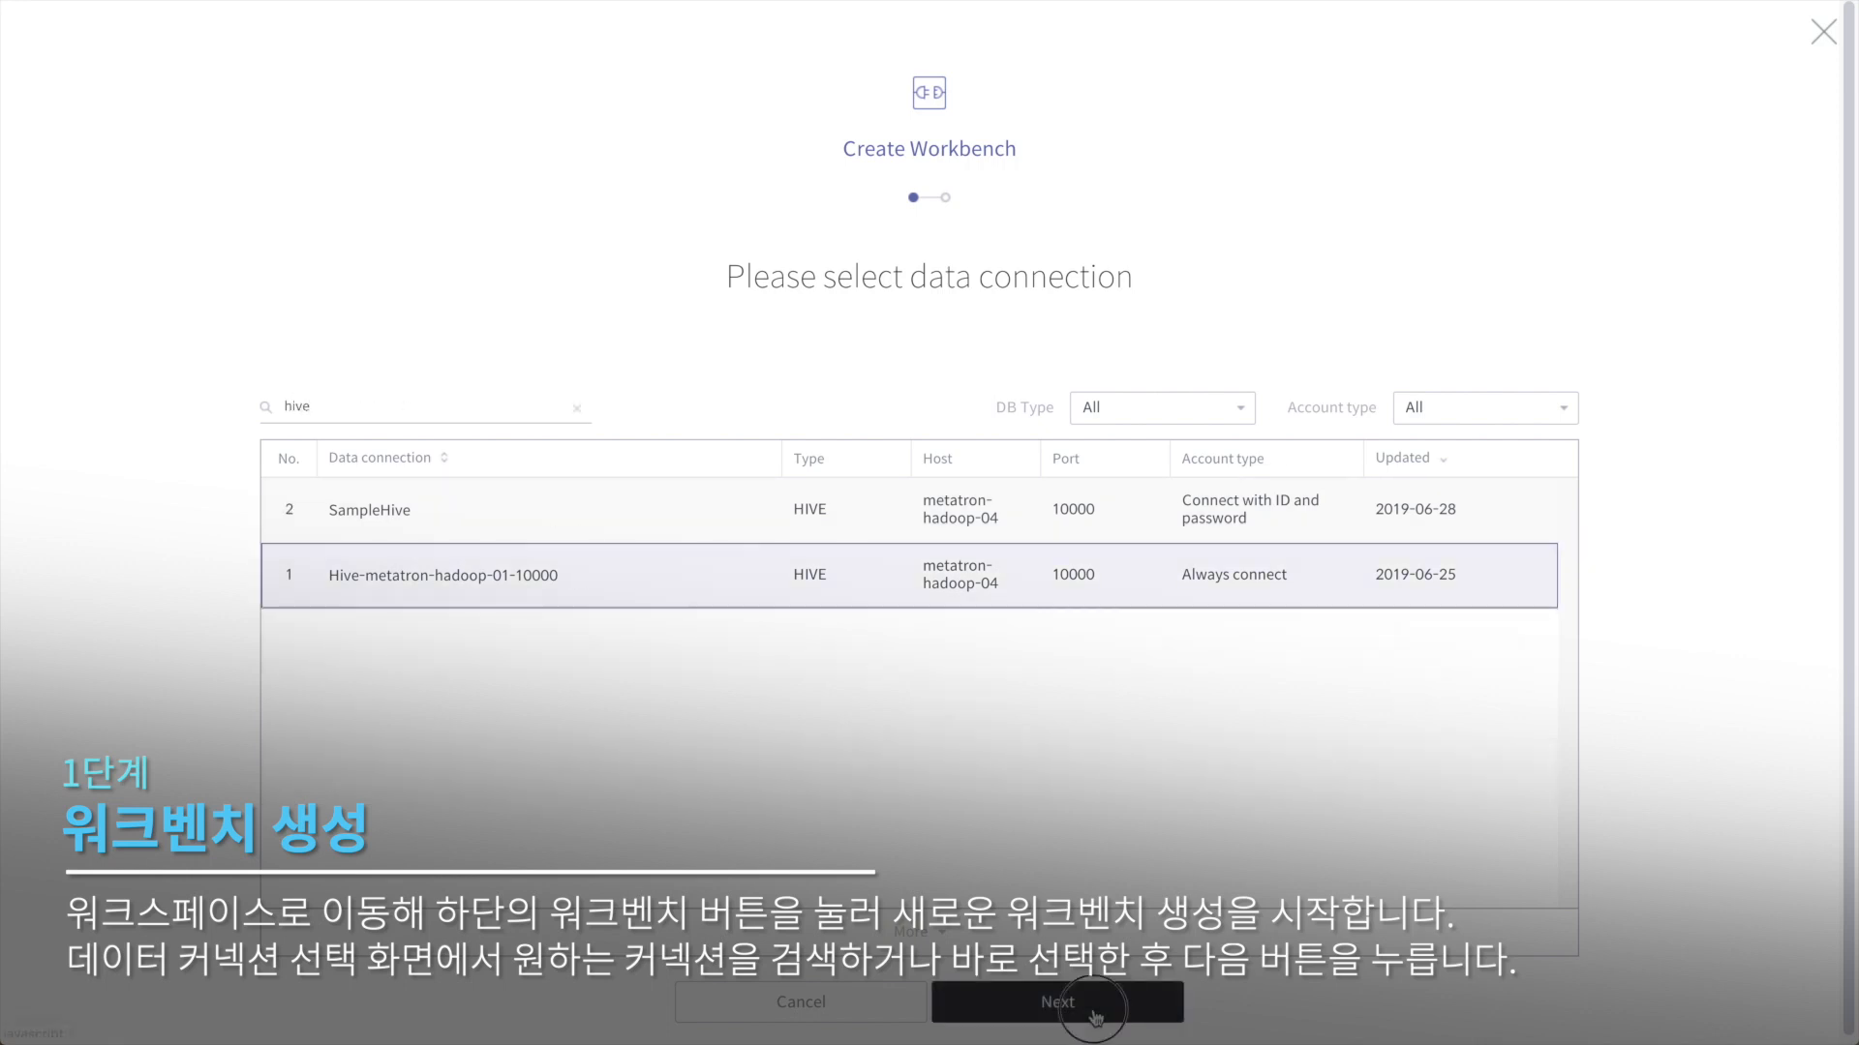
pyautogui.click(1094, 1017)
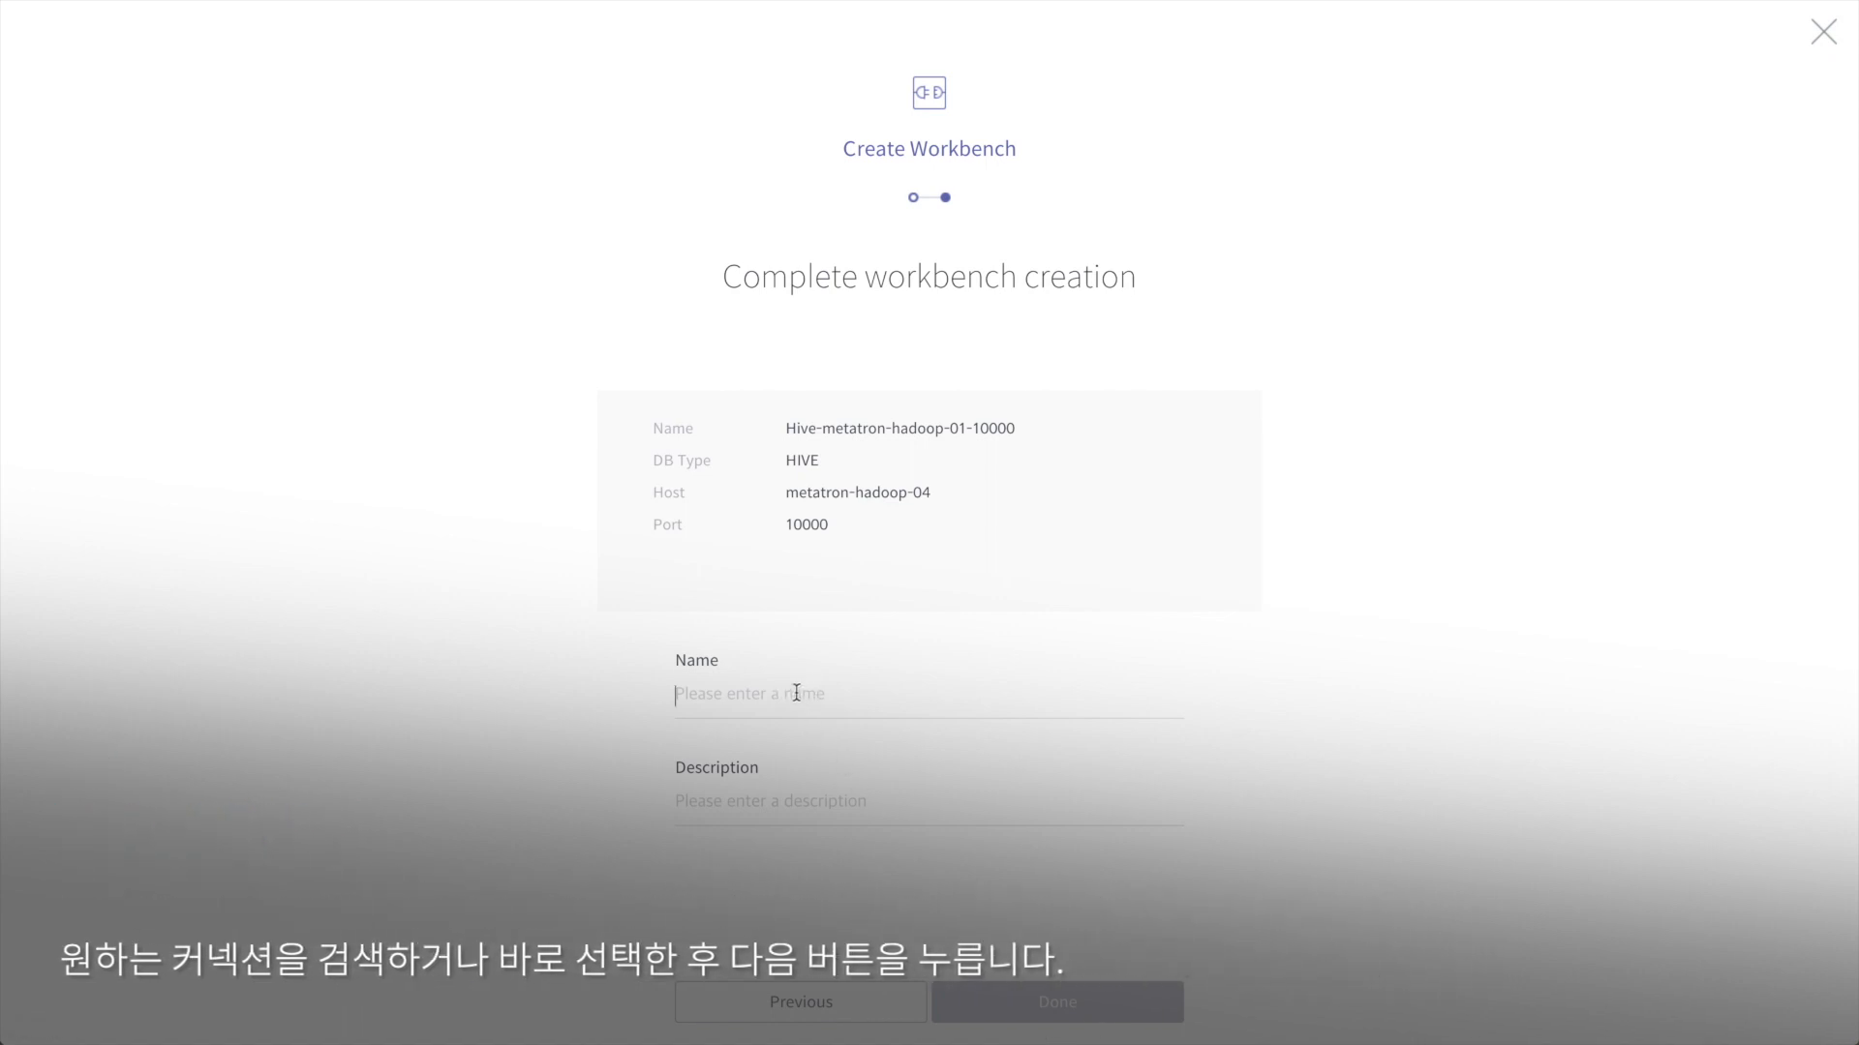
# Step: Name the workbench Sample-workbench, add a short Korean description, and finish creating it
pyautogui.write('Sample-workbenchq')
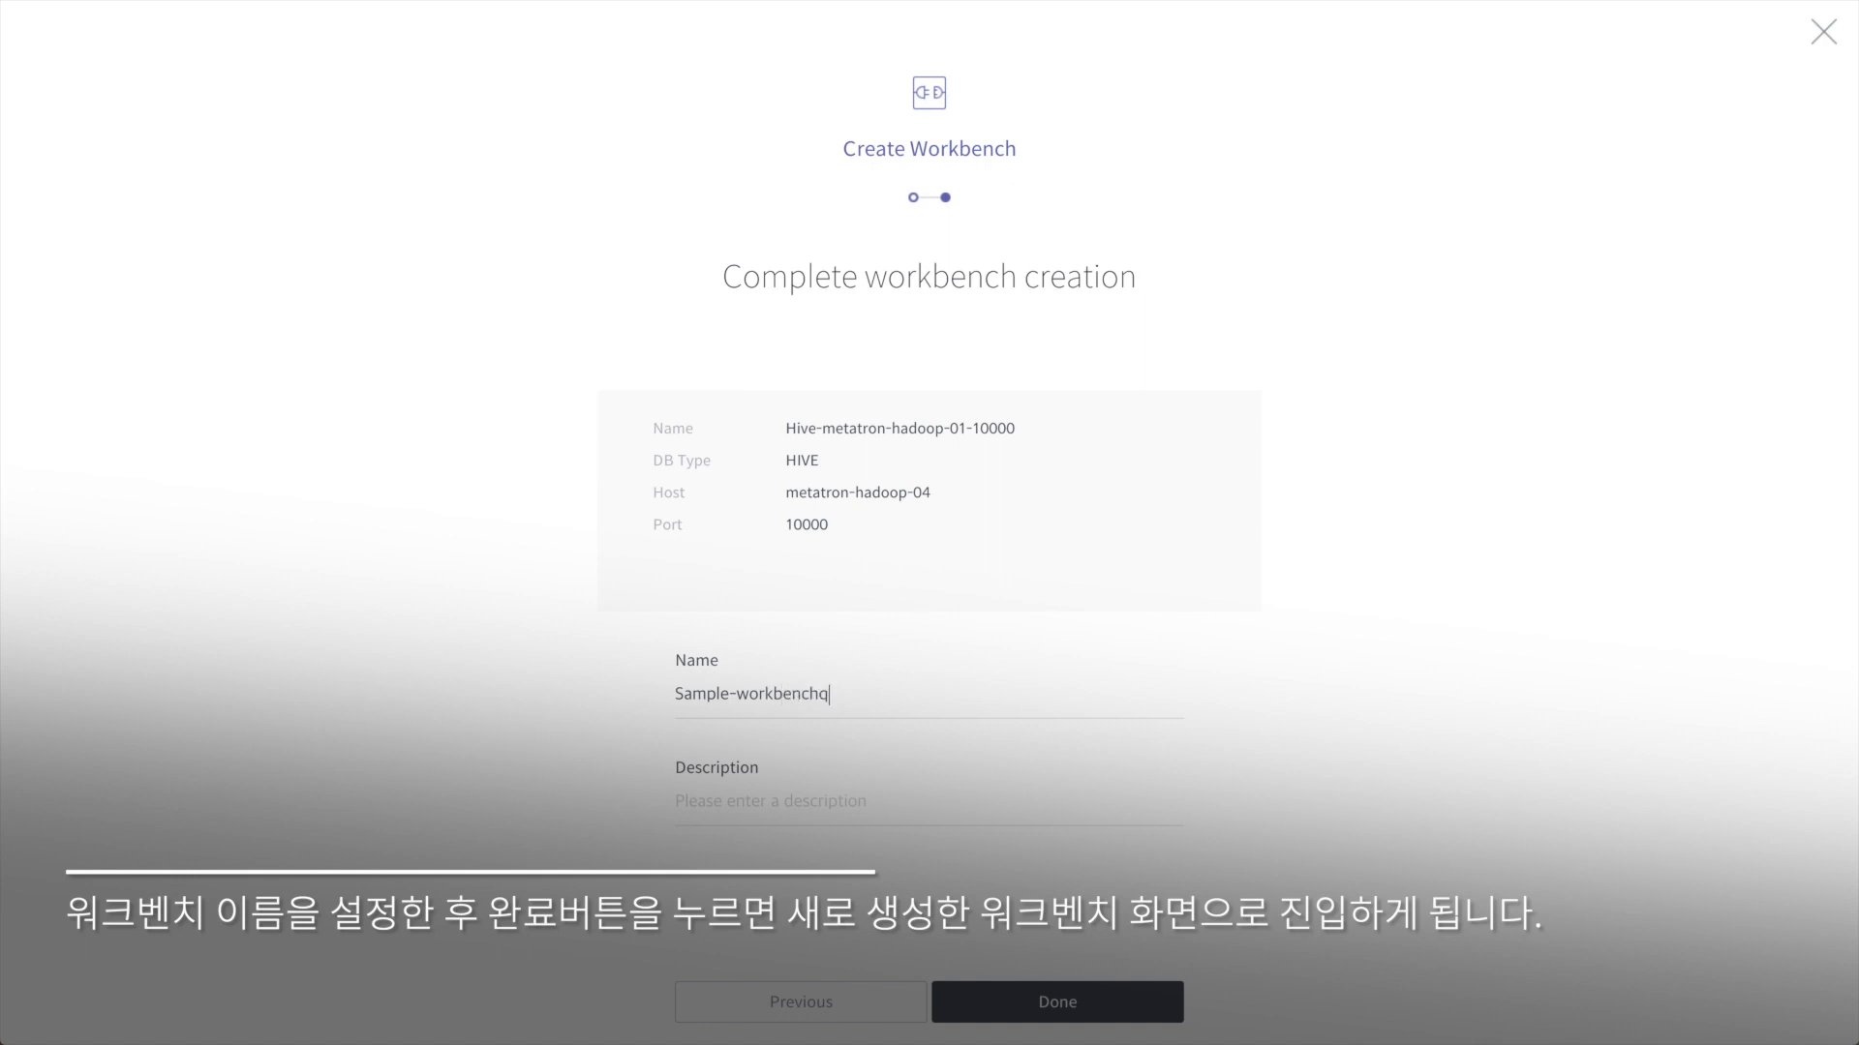
pyautogui.write('ㅅ')
pyautogui.write('샘플 웍크벤')
pyautogui.write('치입니다.')
pyautogui.click(1081, 1024)
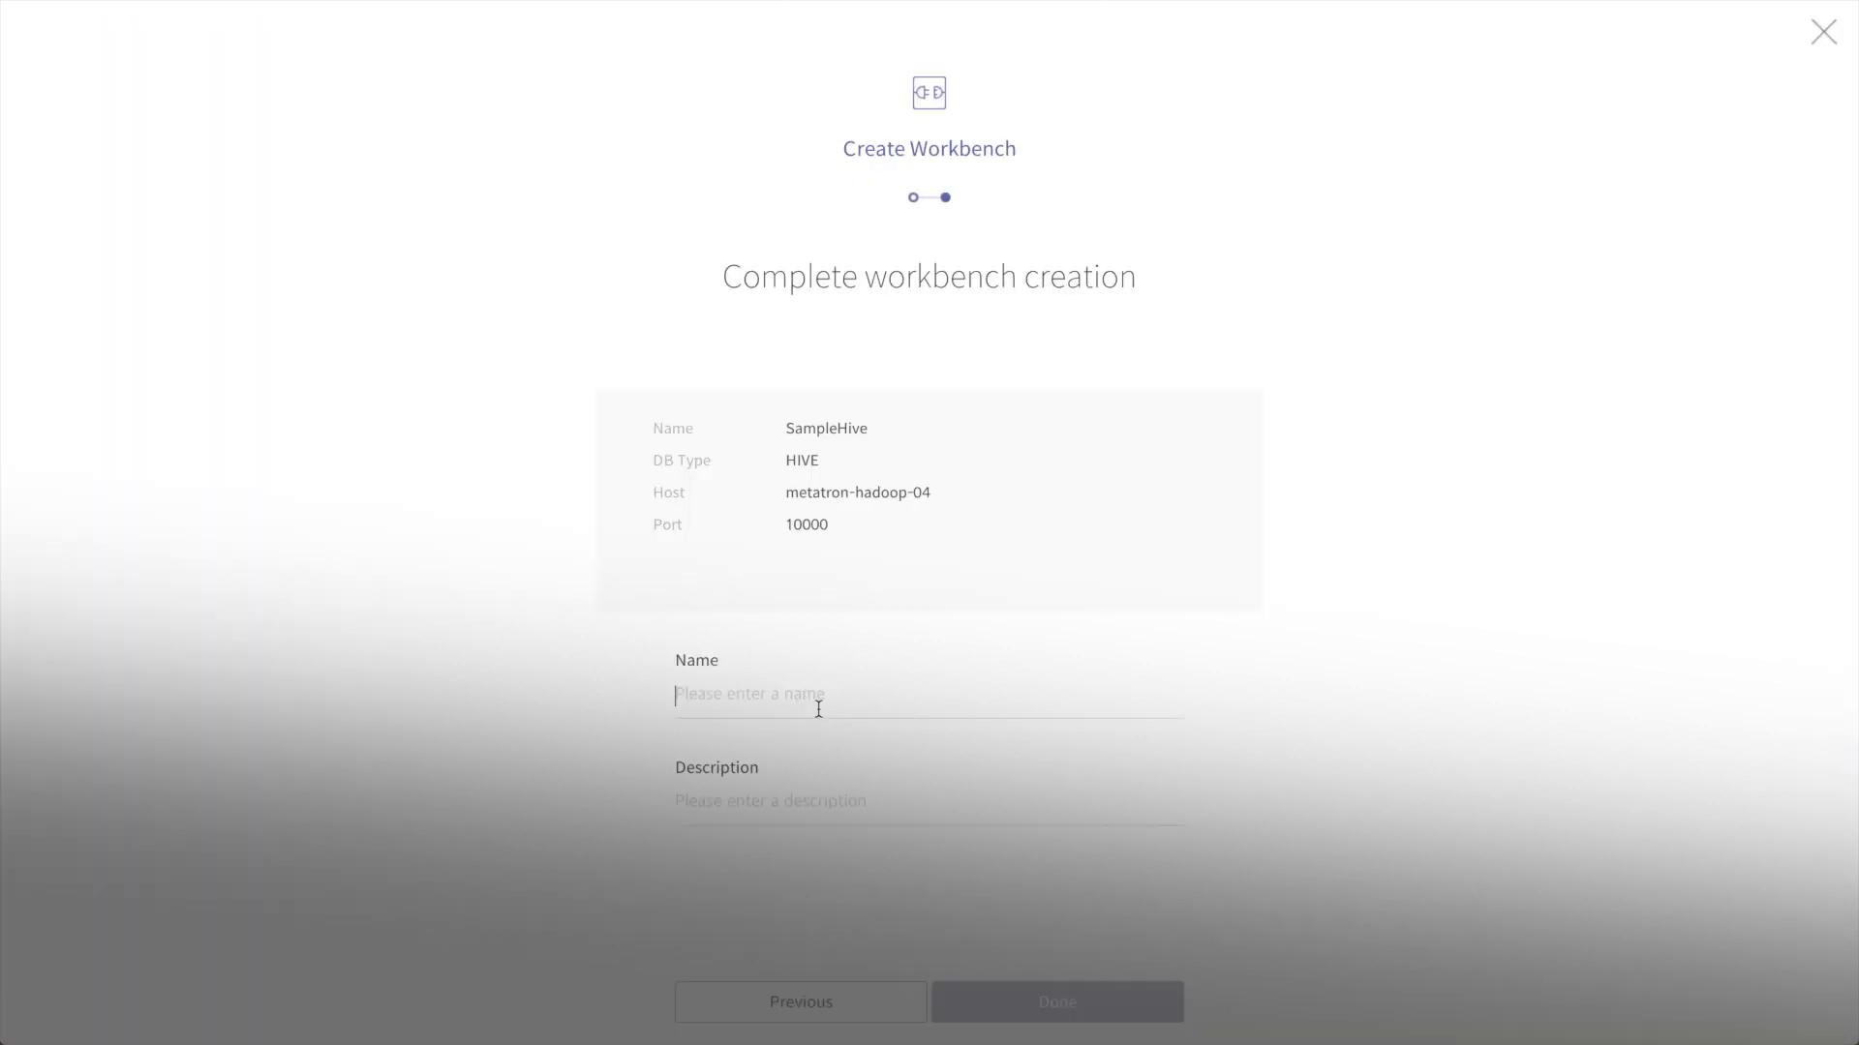
# Step: Name the new SampleHive workbench 'test' and create it
pyautogui.click(817, 709)
pyautogui.write('ㅅㄷㄴㅅ')
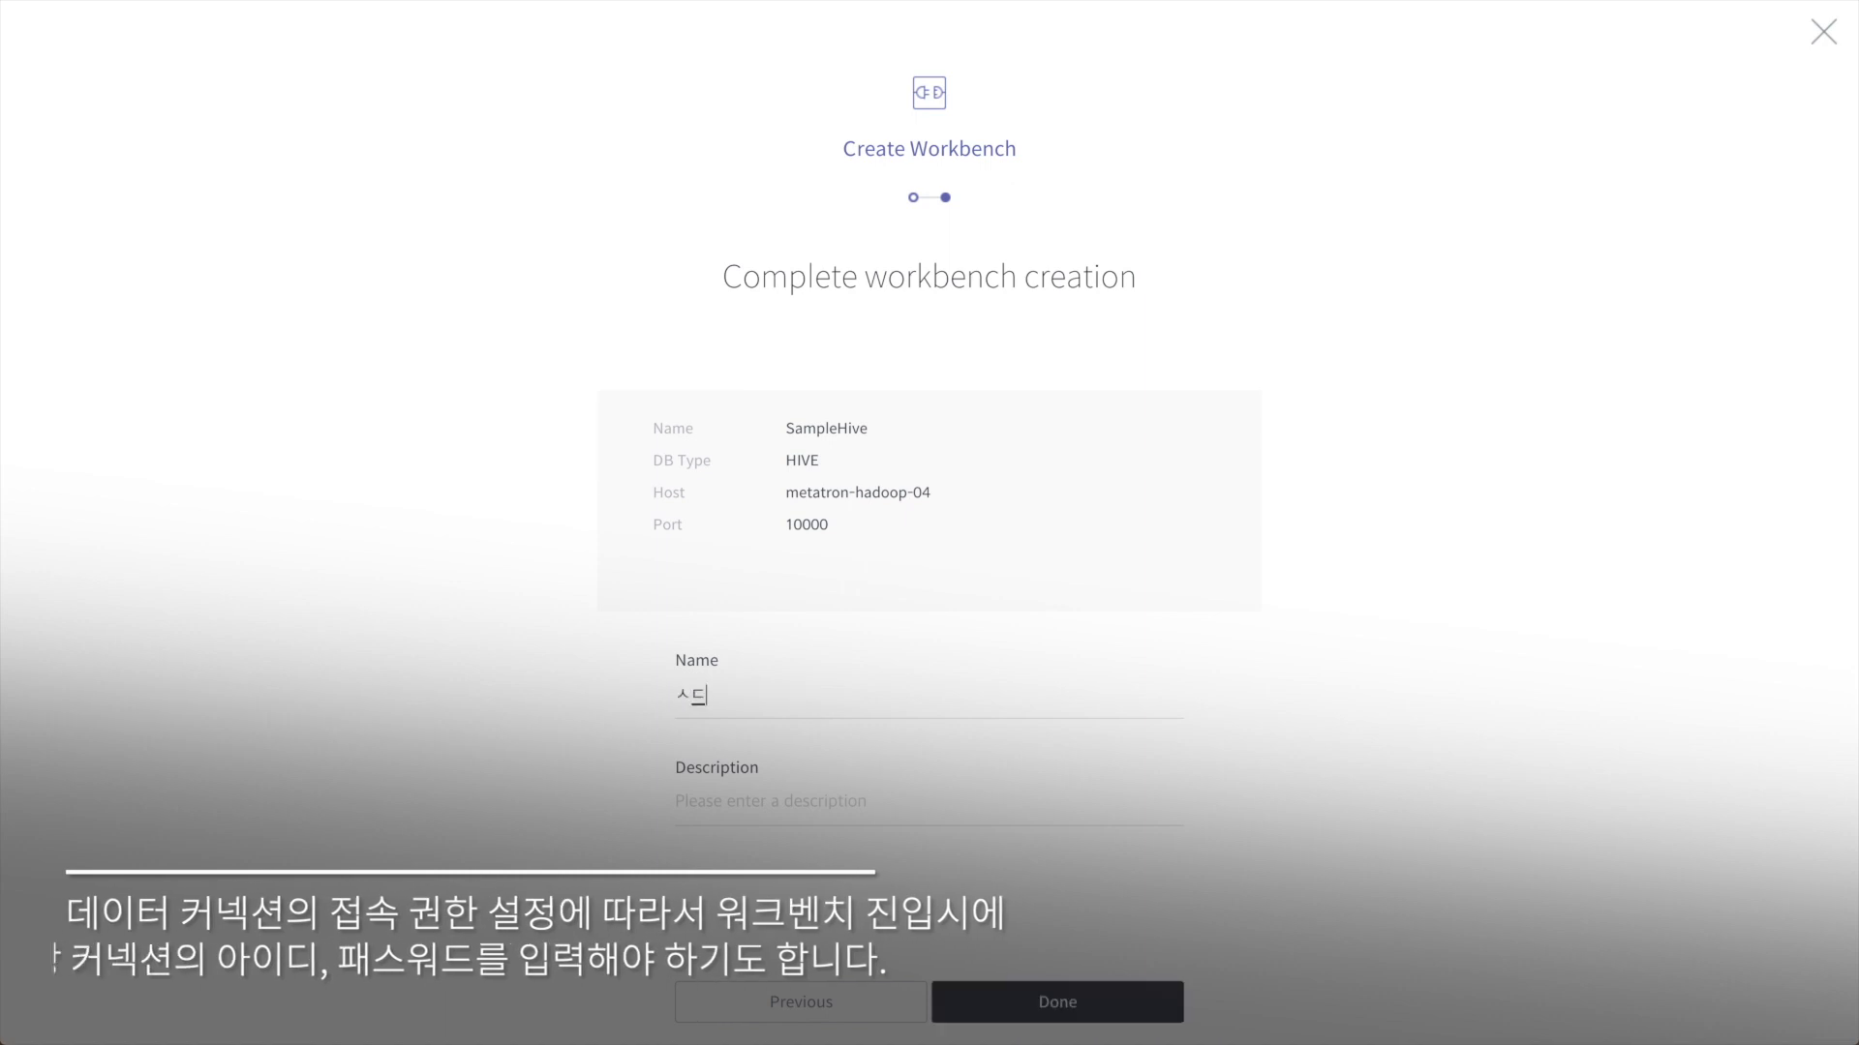
pyautogui.press('BackSpace')
pyautogui.press('BackSpace')
pyautogui.press('BackSpace')
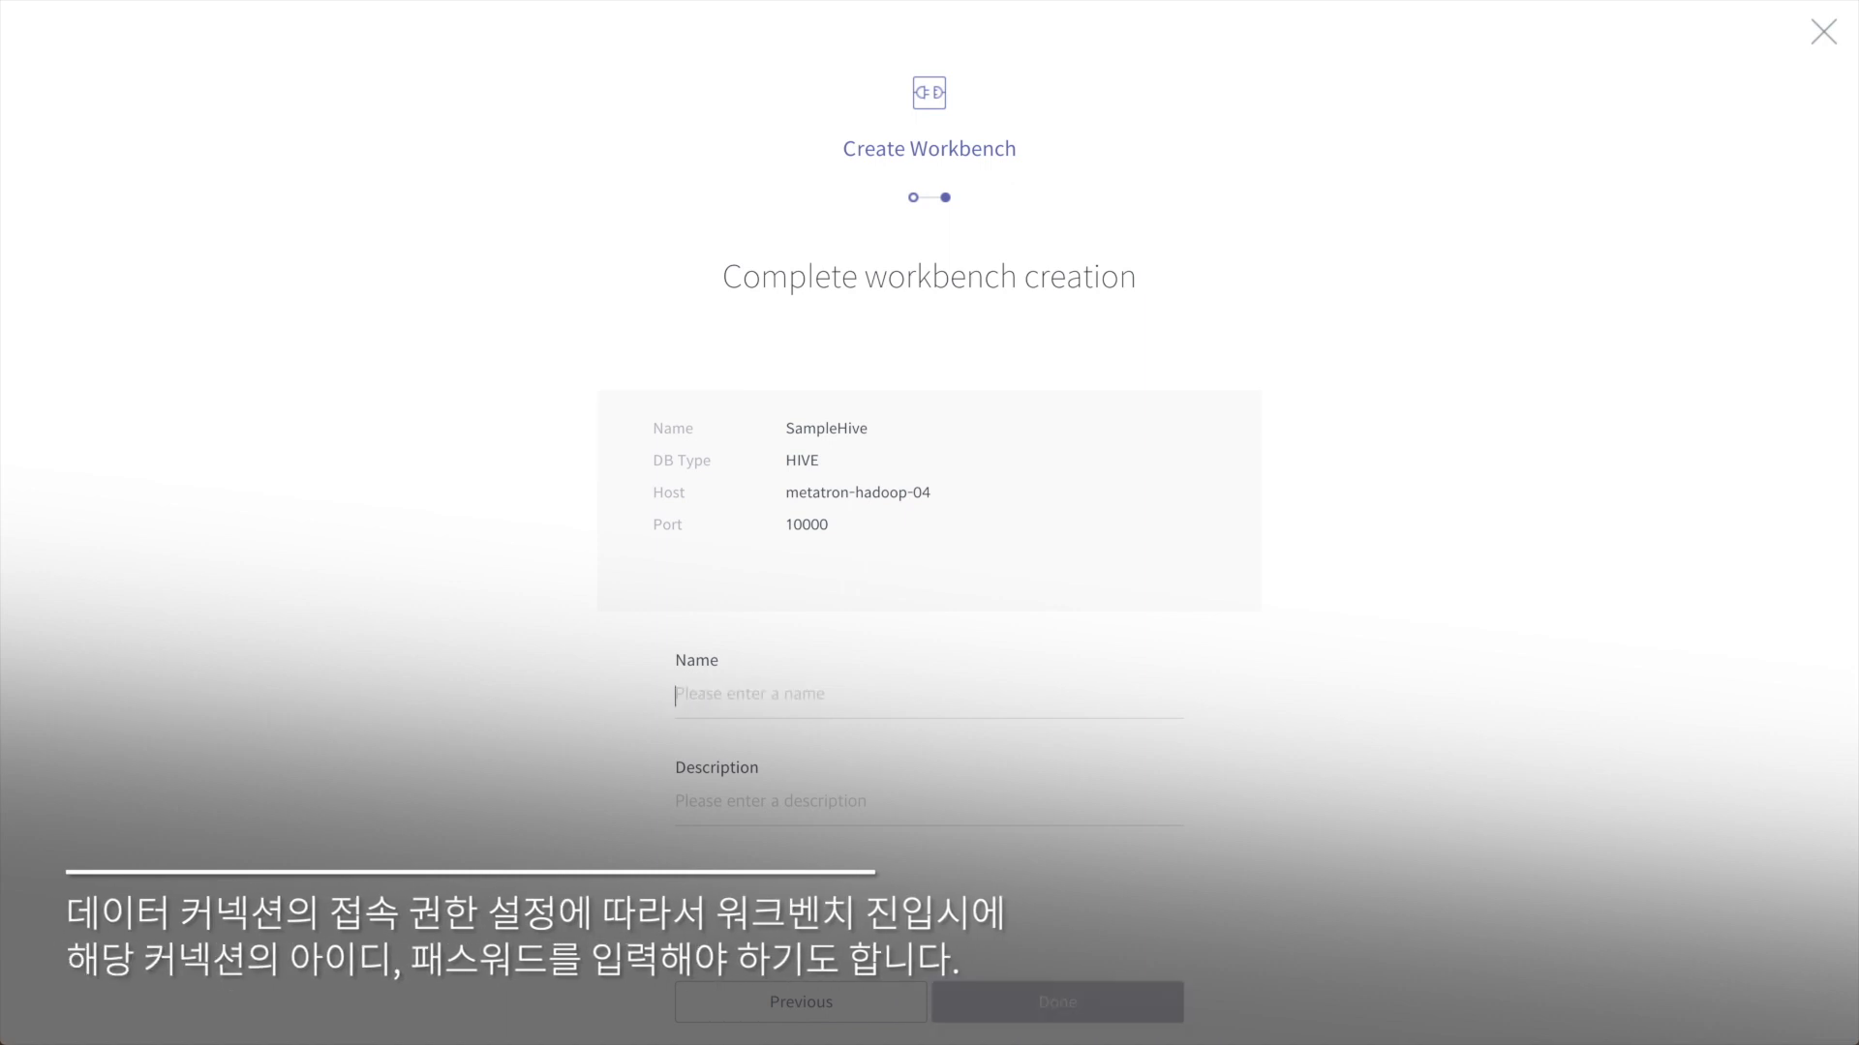
pyautogui.write('test')
pyautogui.click(1041, 1015)
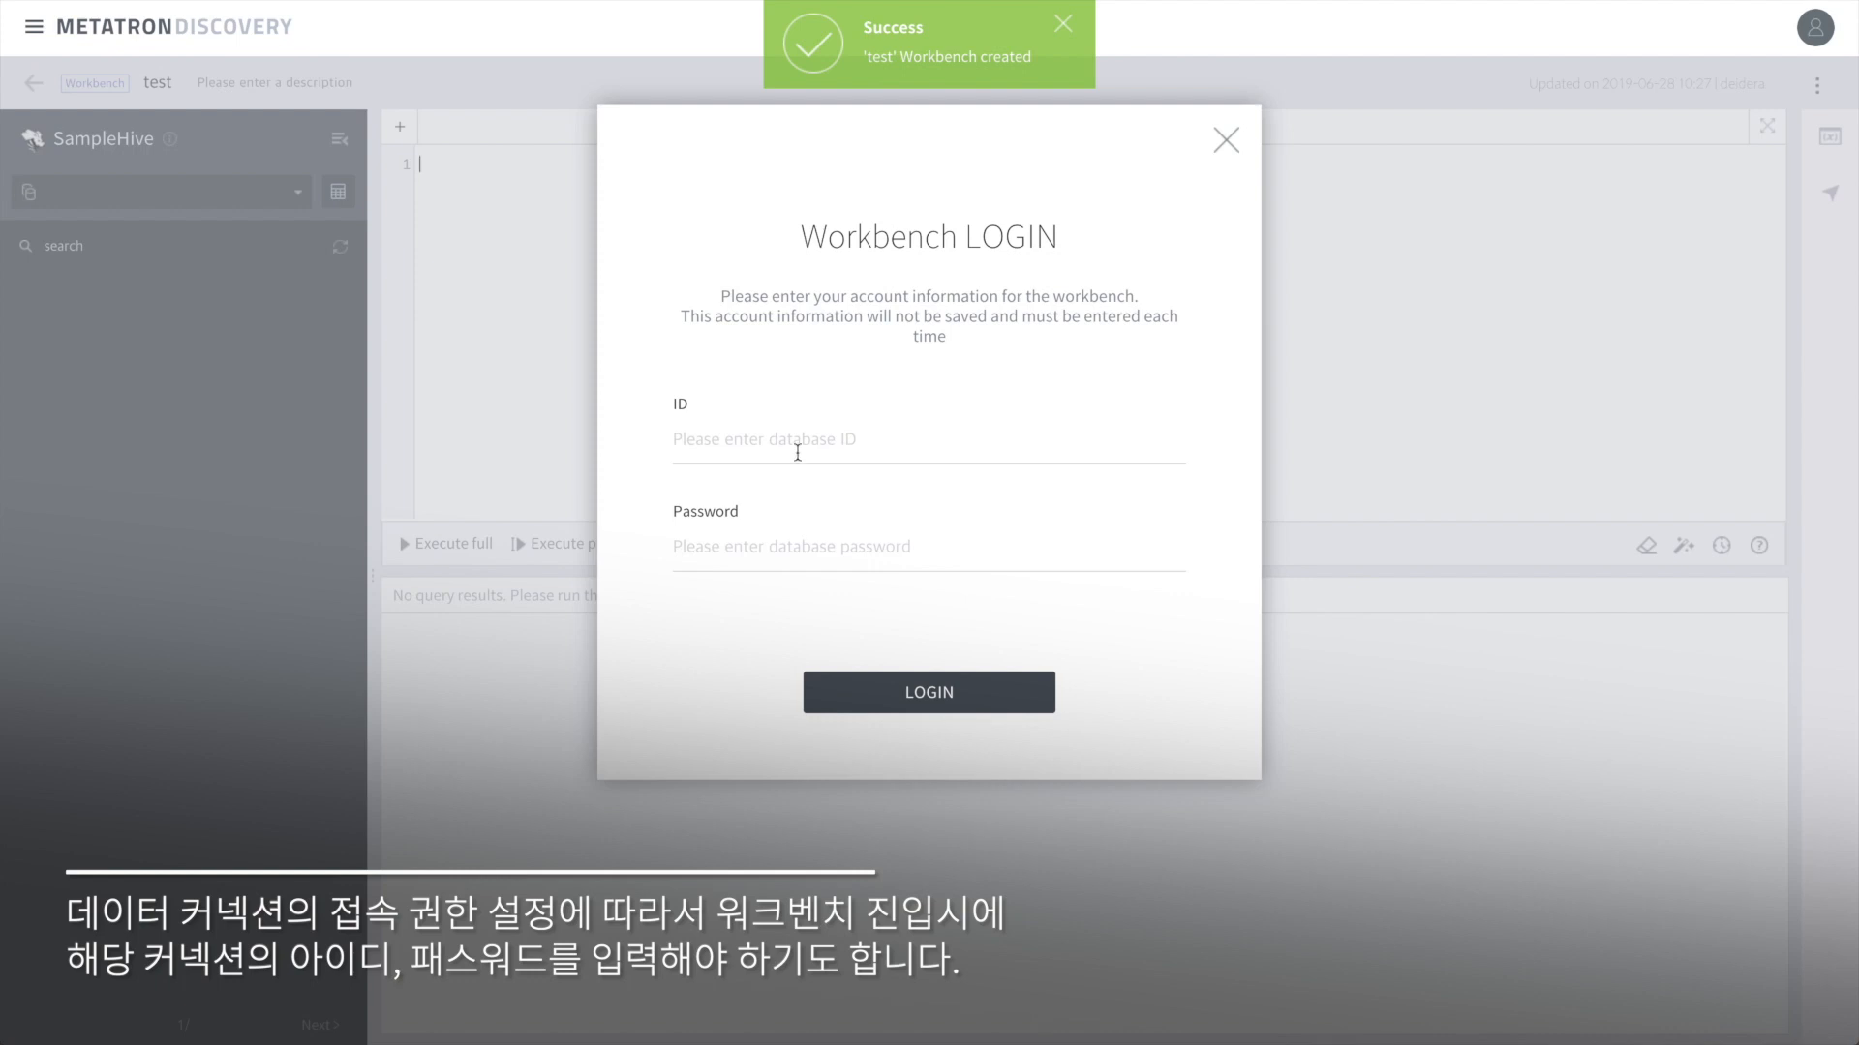
# Step: Log in to the workbench's database with the account ID and password
pyautogui.click(796, 441)
pyautogui.write('hive')
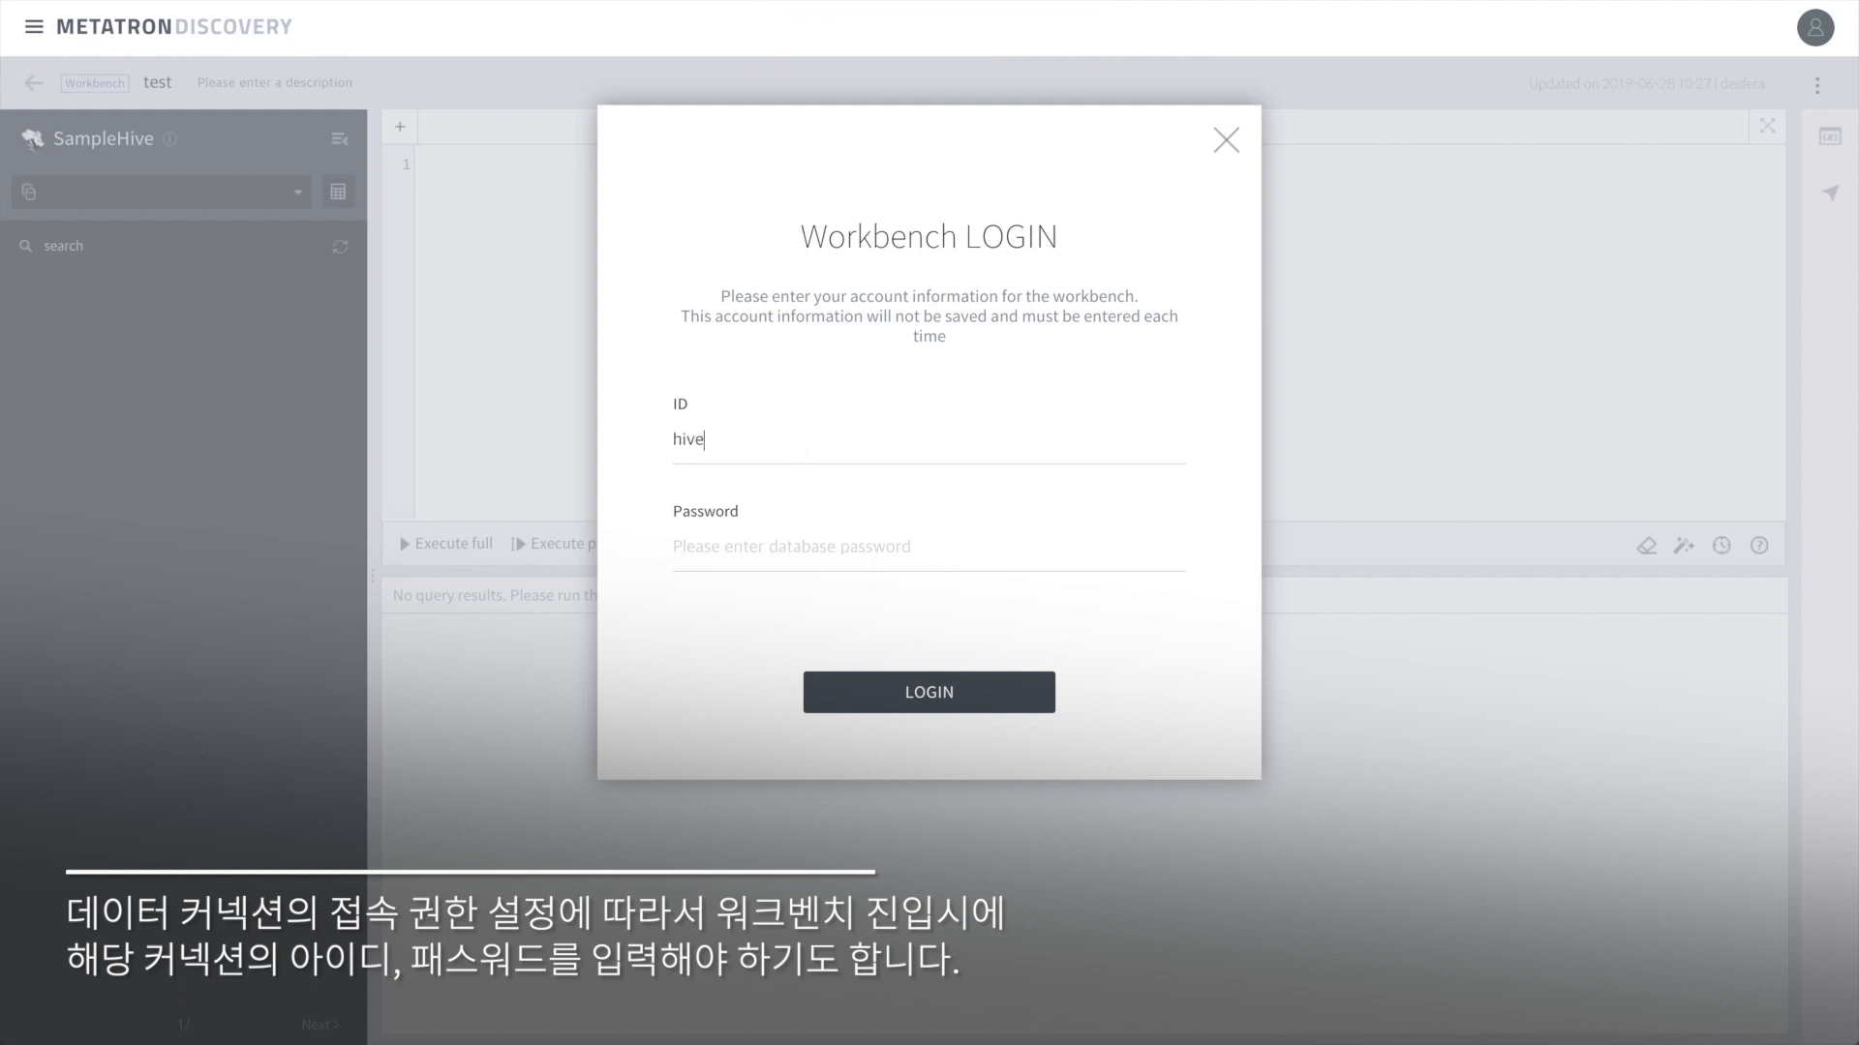
pyautogui.write('h')
pyautogui.click(944, 691)
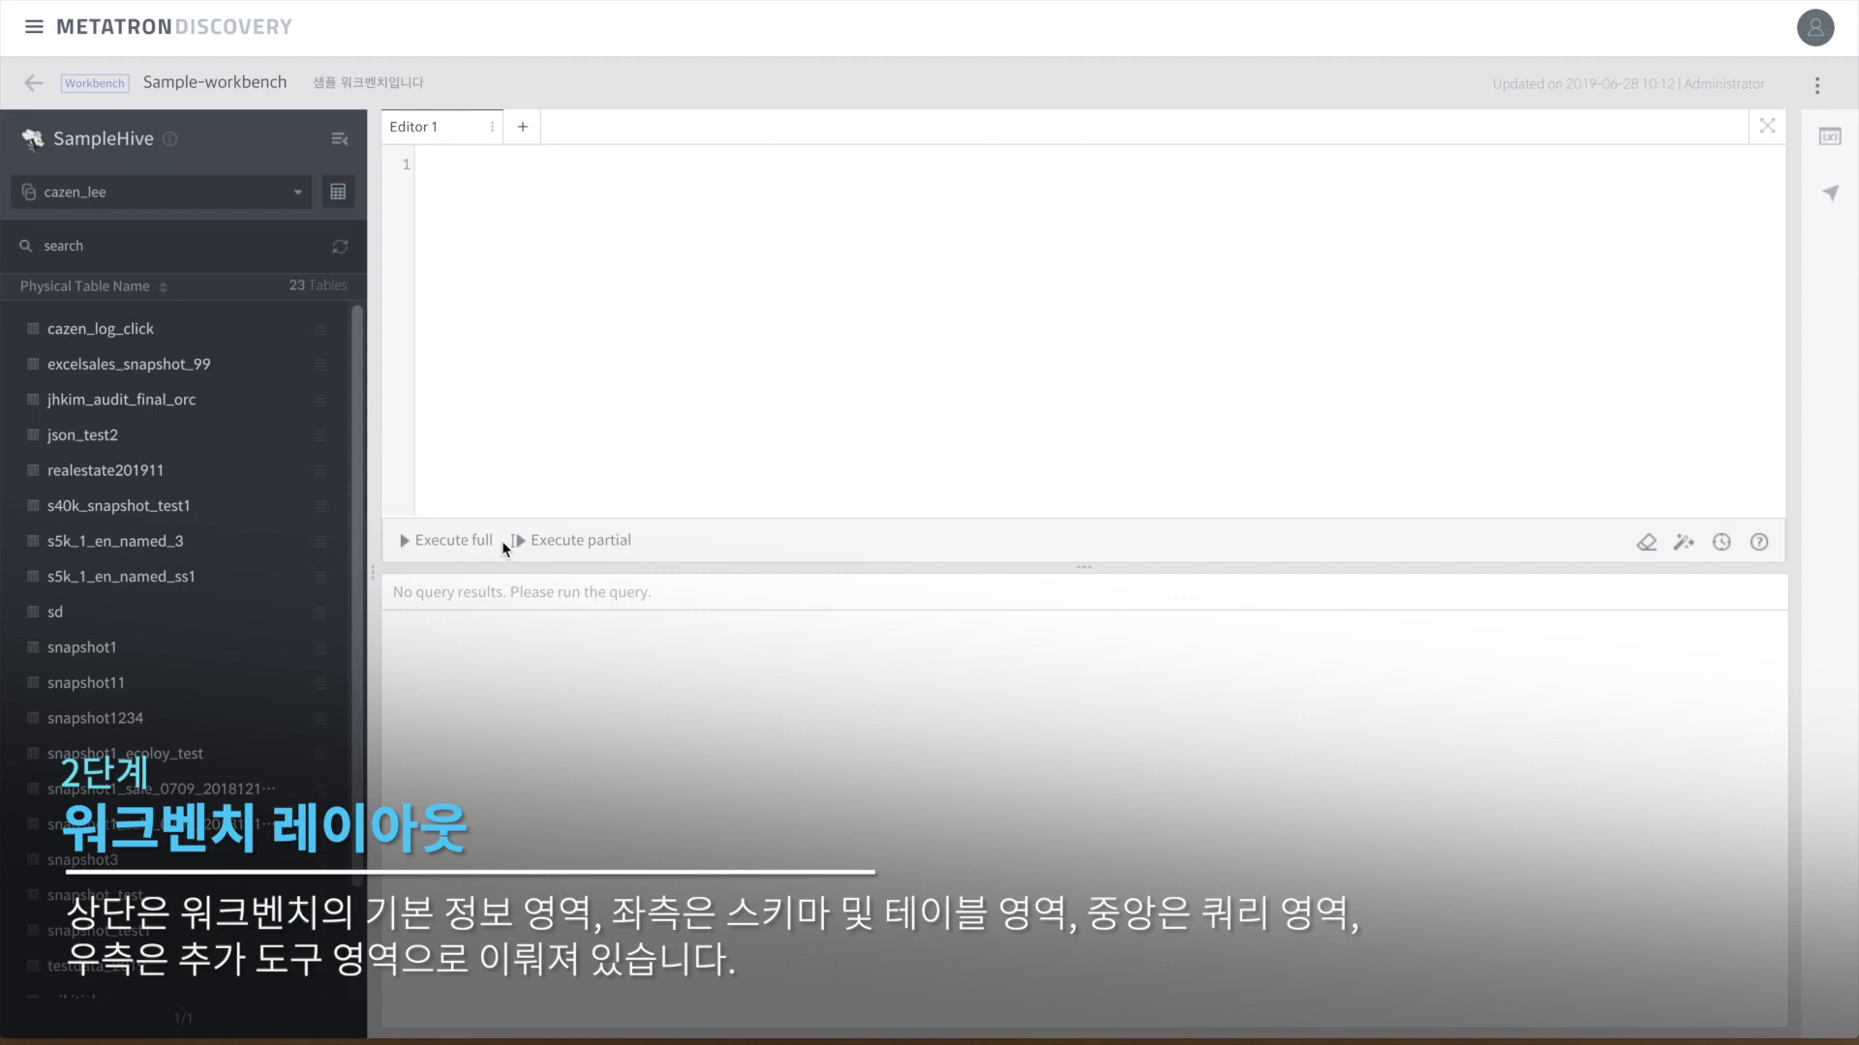
# Step: Open and close the Global variable and Workbench Navigation panels on the right toolbar
pyautogui.click(1826, 147)
pyautogui.click(1826, 145)
pyautogui.click(1831, 196)
pyautogui.click(1831, 197)
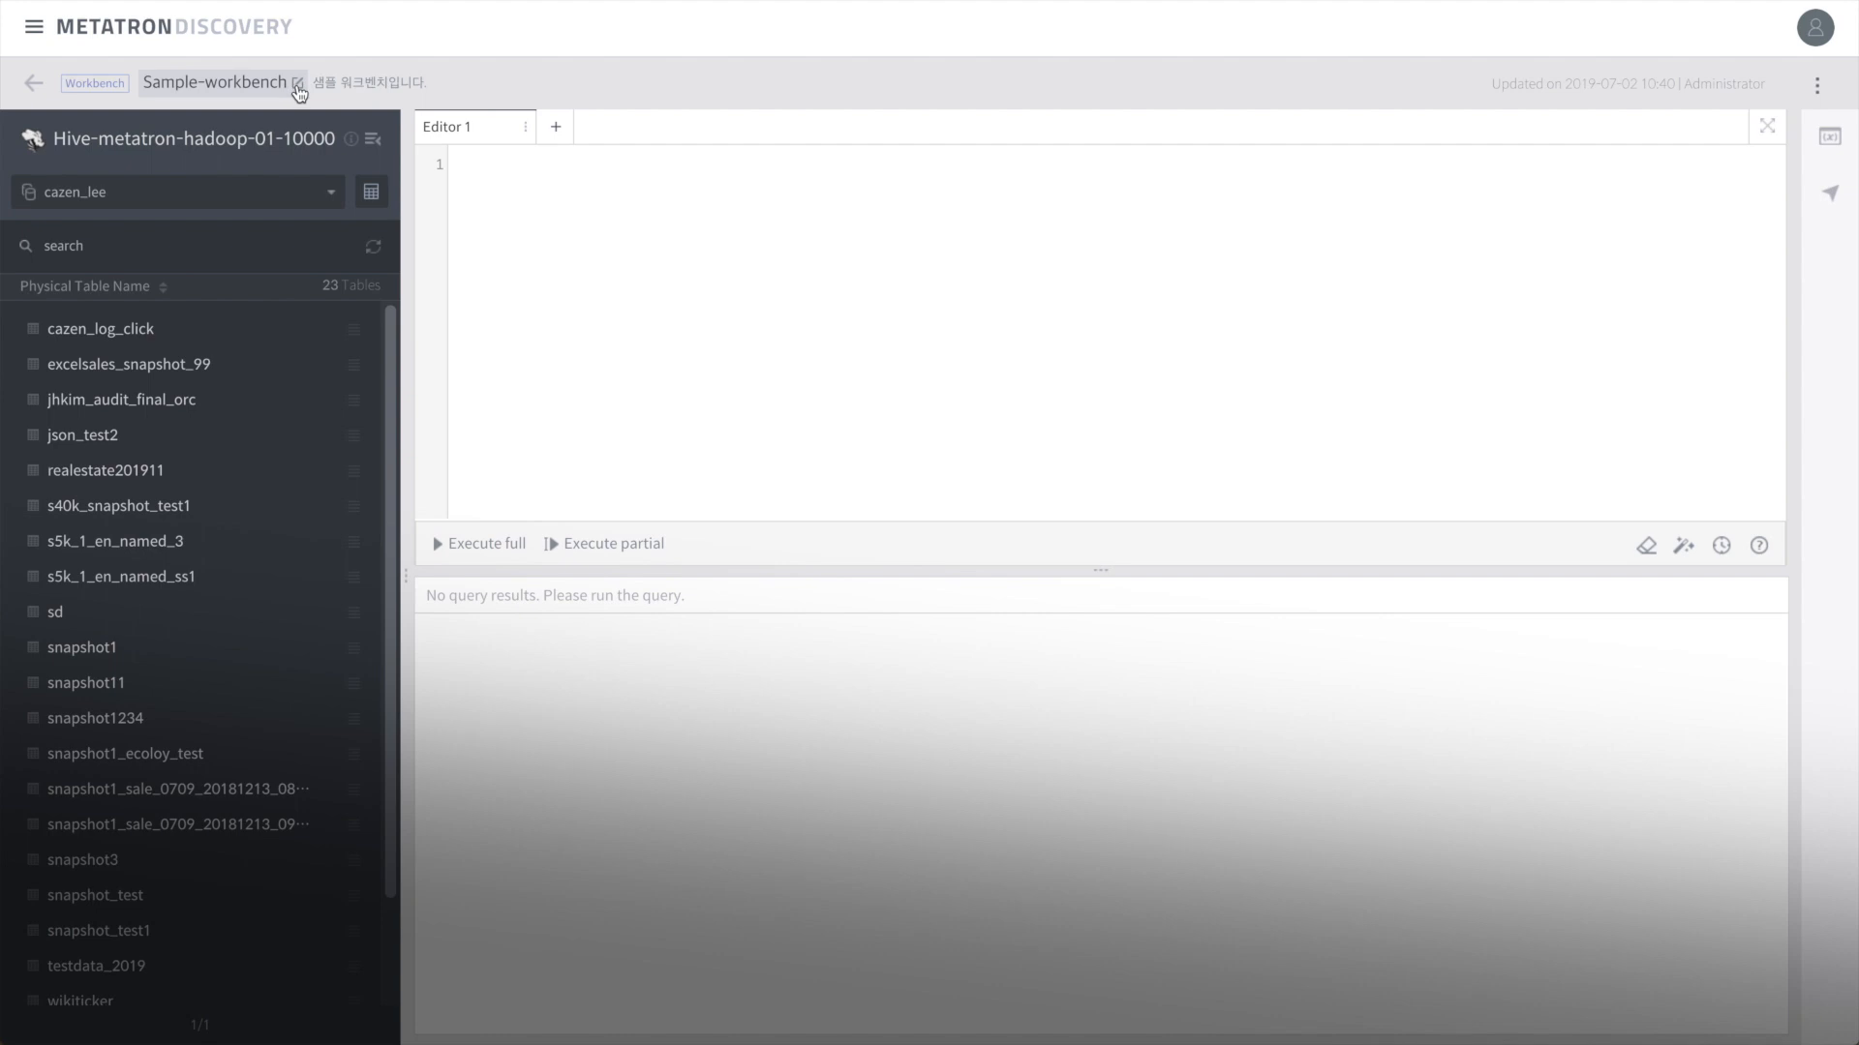
# Step: Rename the workbench to 샘플워크벤치
pyautogui.click(298, 87)
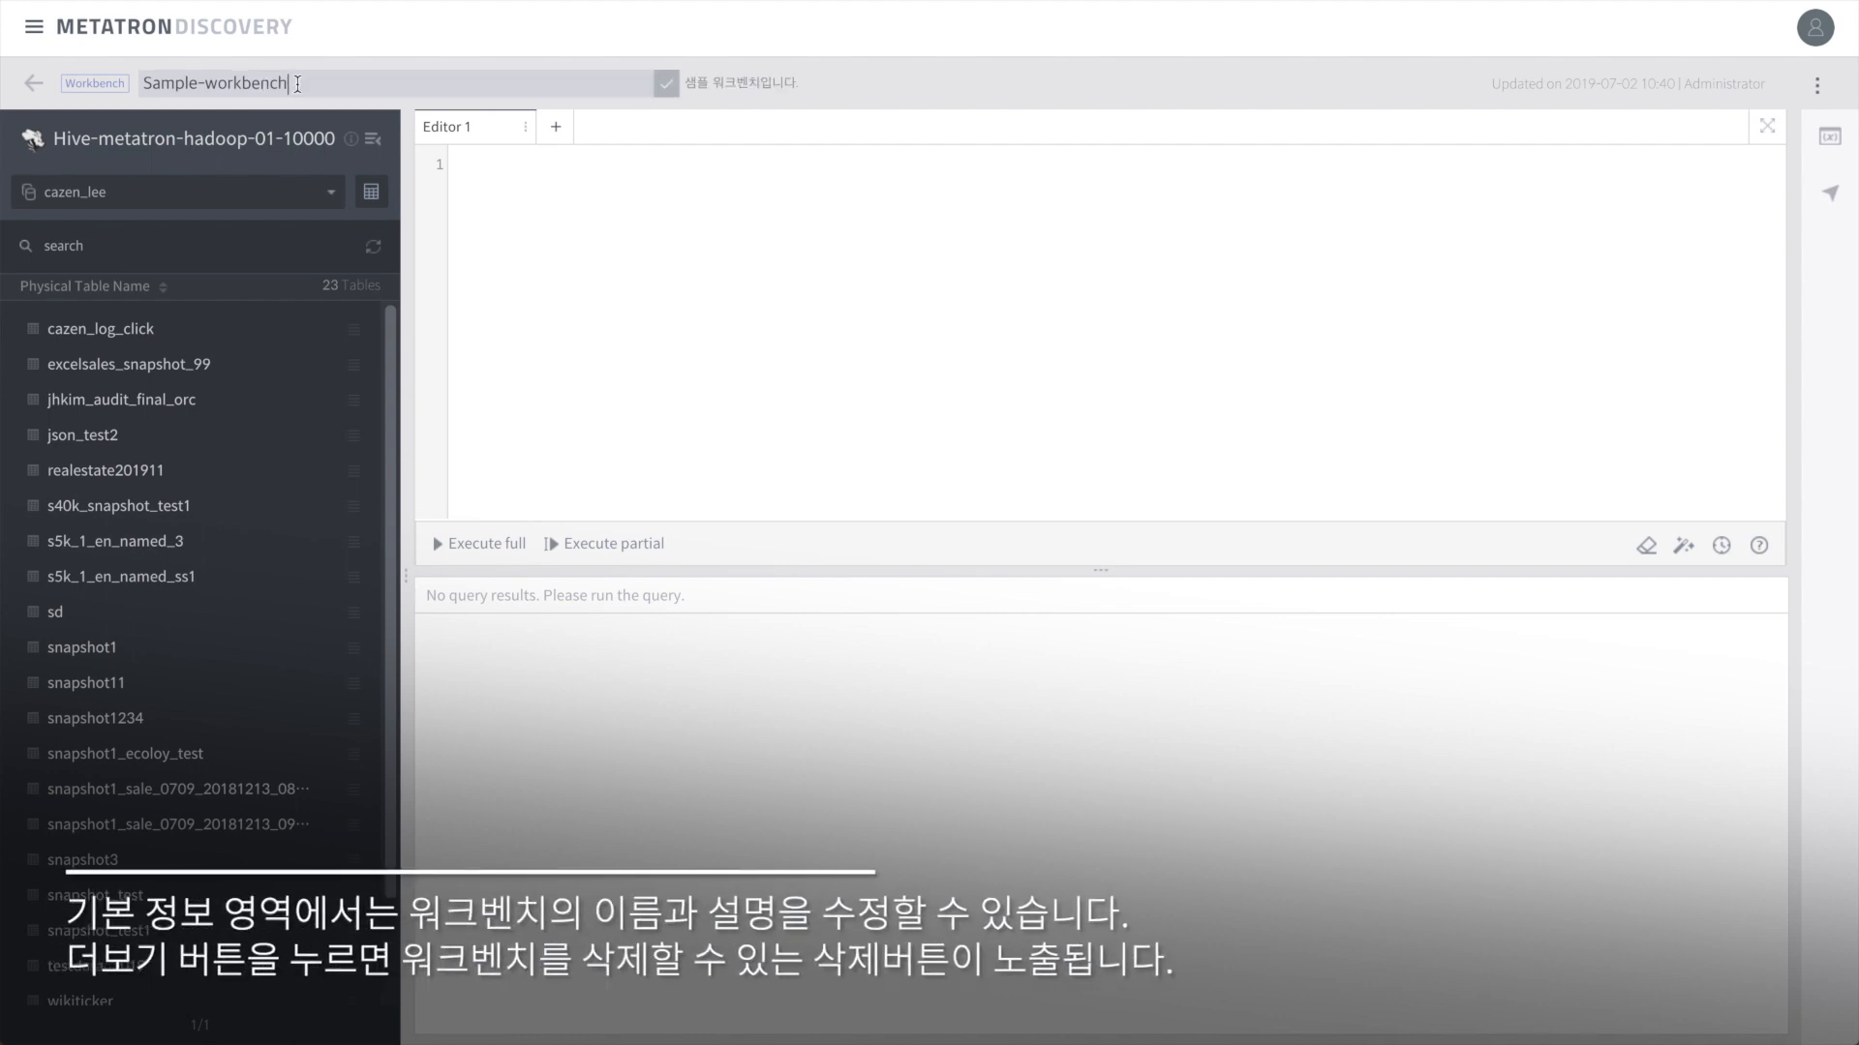
pyautogui.press('super+a')
pyautogui.write('ㅅ')
pyautogui.press('Return')
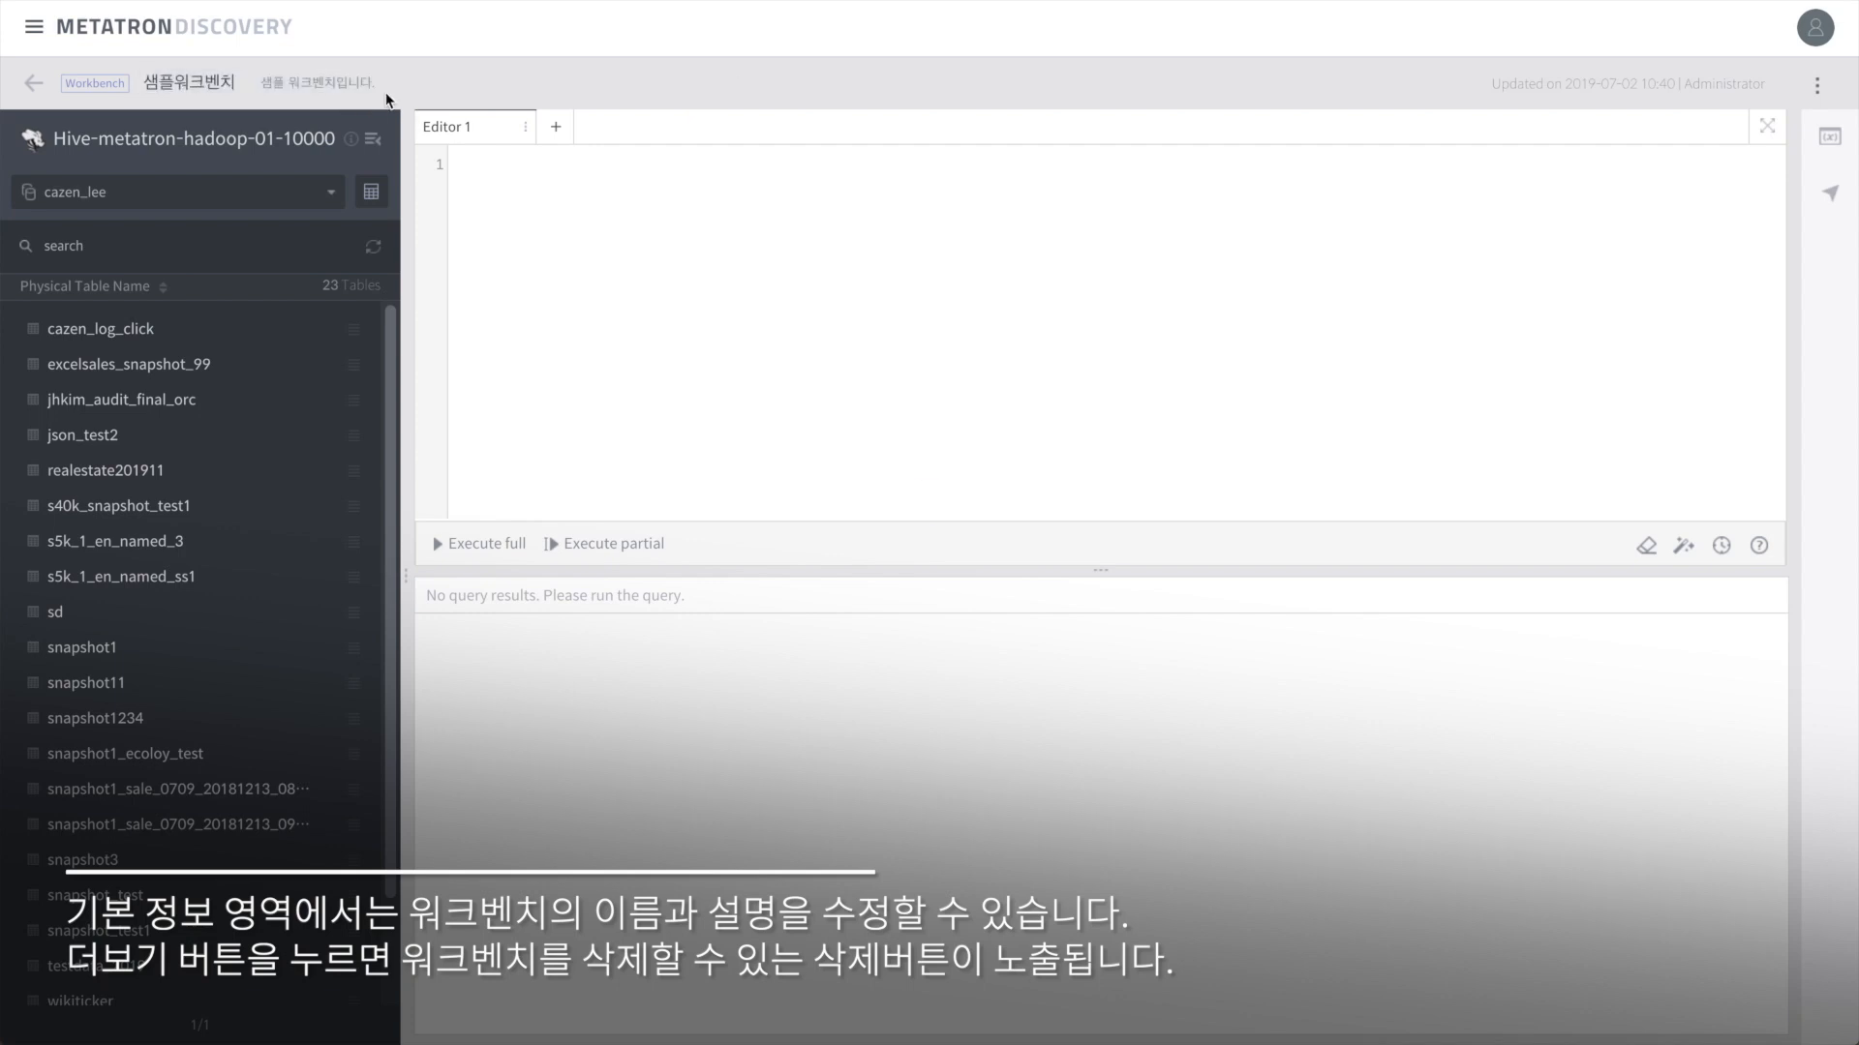
# Step: Replace the workbench description with '설명입니다.'
pyautogui.click(385, 83)
pyautogui.moveTo(392, 85); pyautogui.dragTo(262, 82)
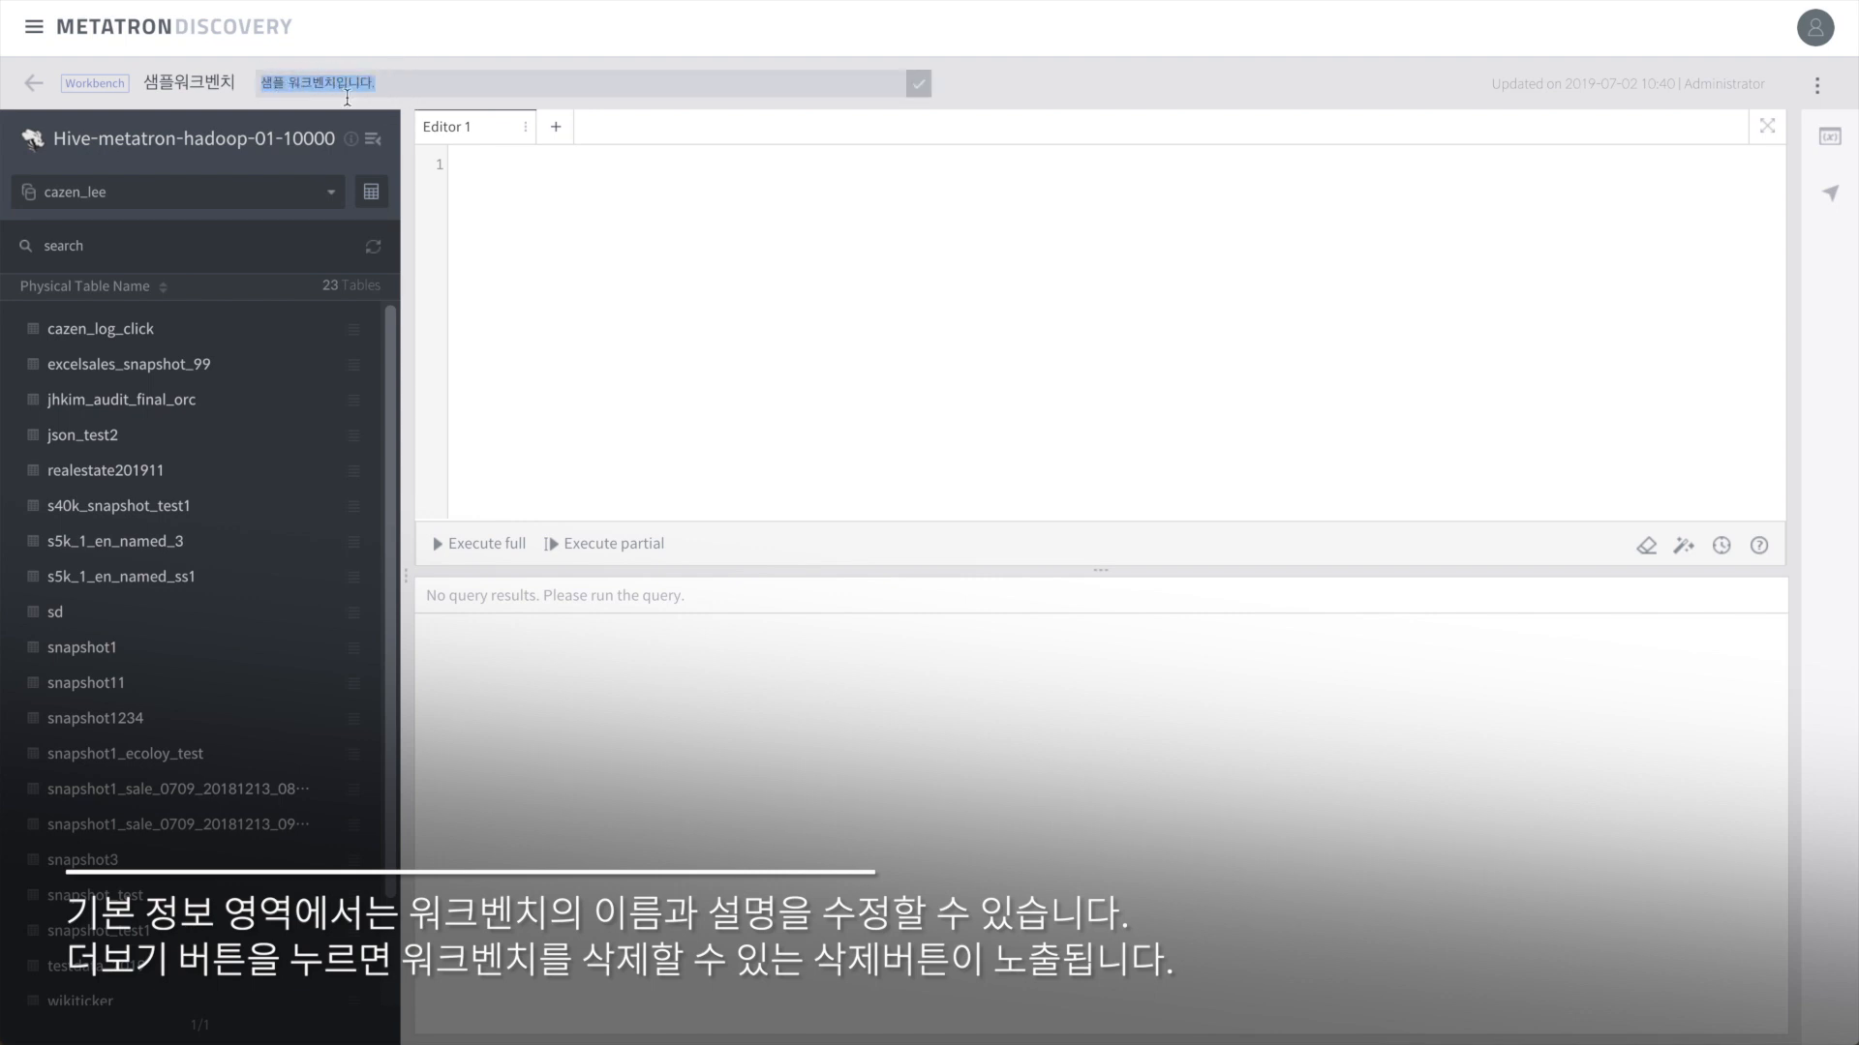
pyautogui.write('세')
pyautogui.click(918, 89)
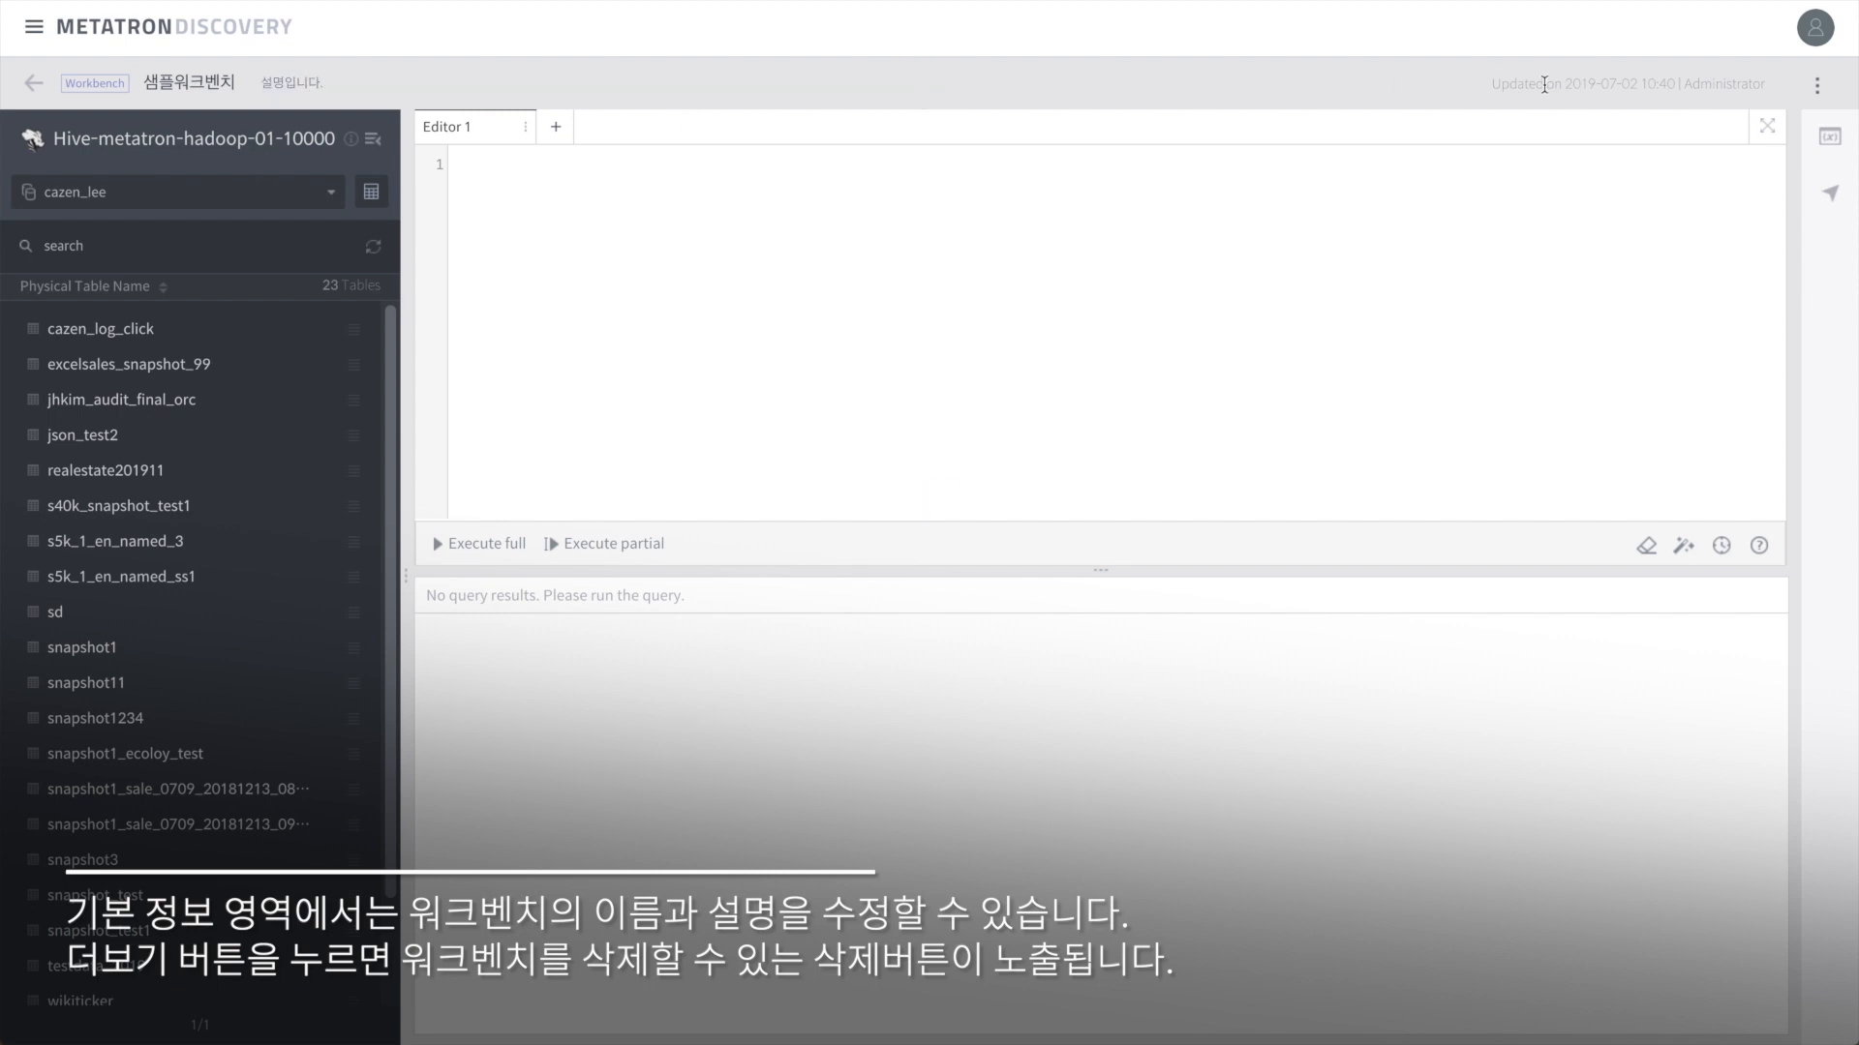
# Step: Start deleting the workbench, then cancel the deletion
pyautogui.click(1817, 87)
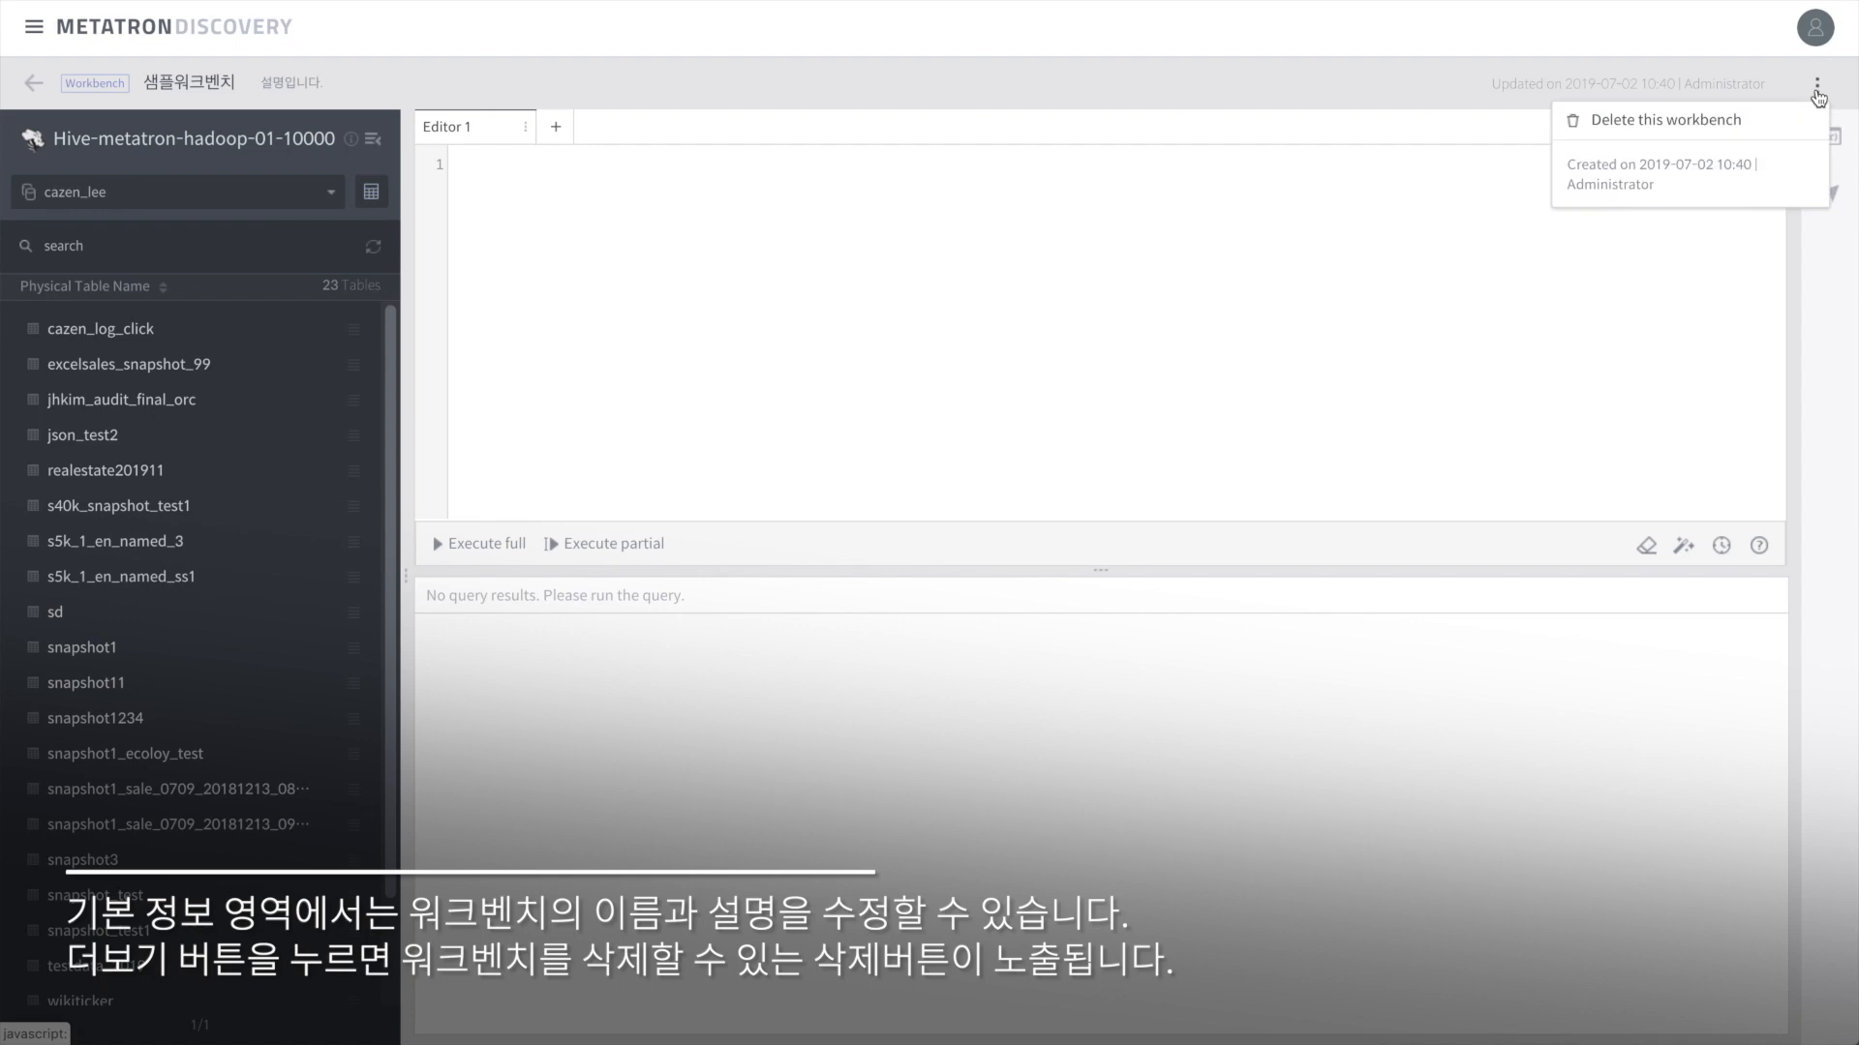
pyautogui.click(1701, 124)
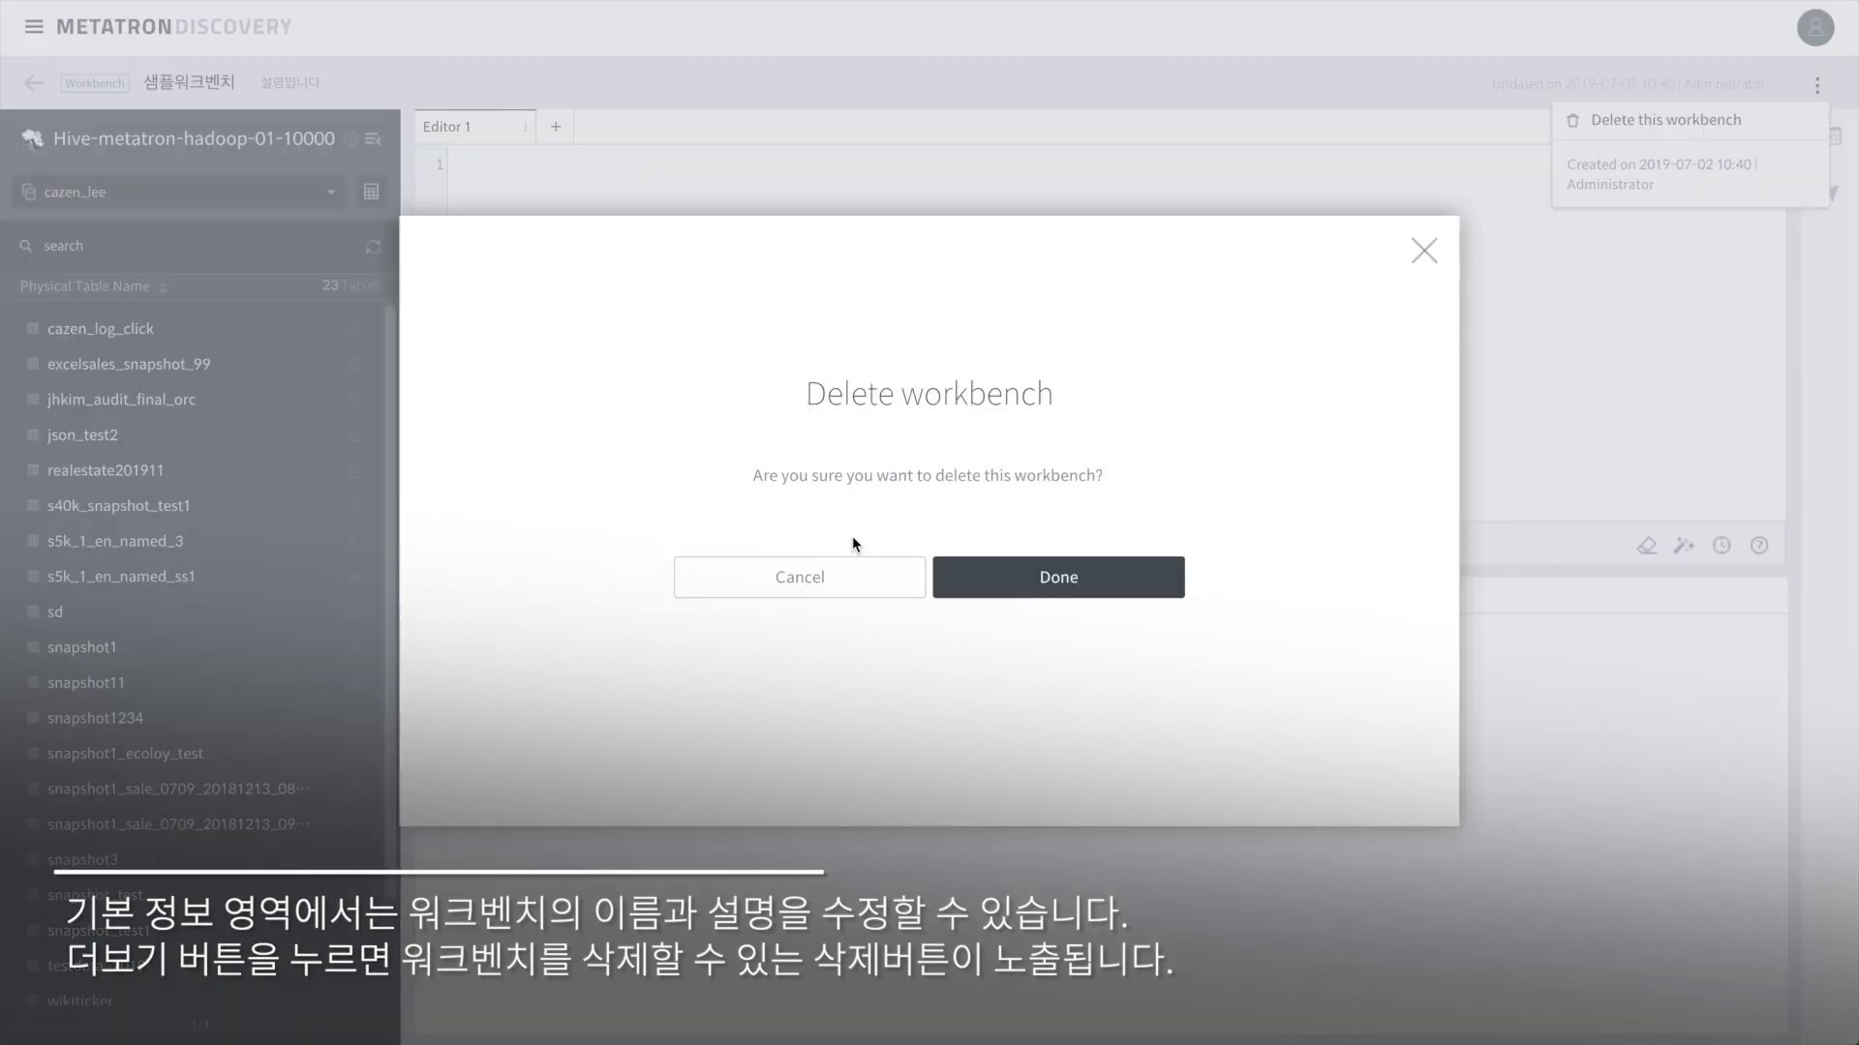
pyautogui.click(872, 591)
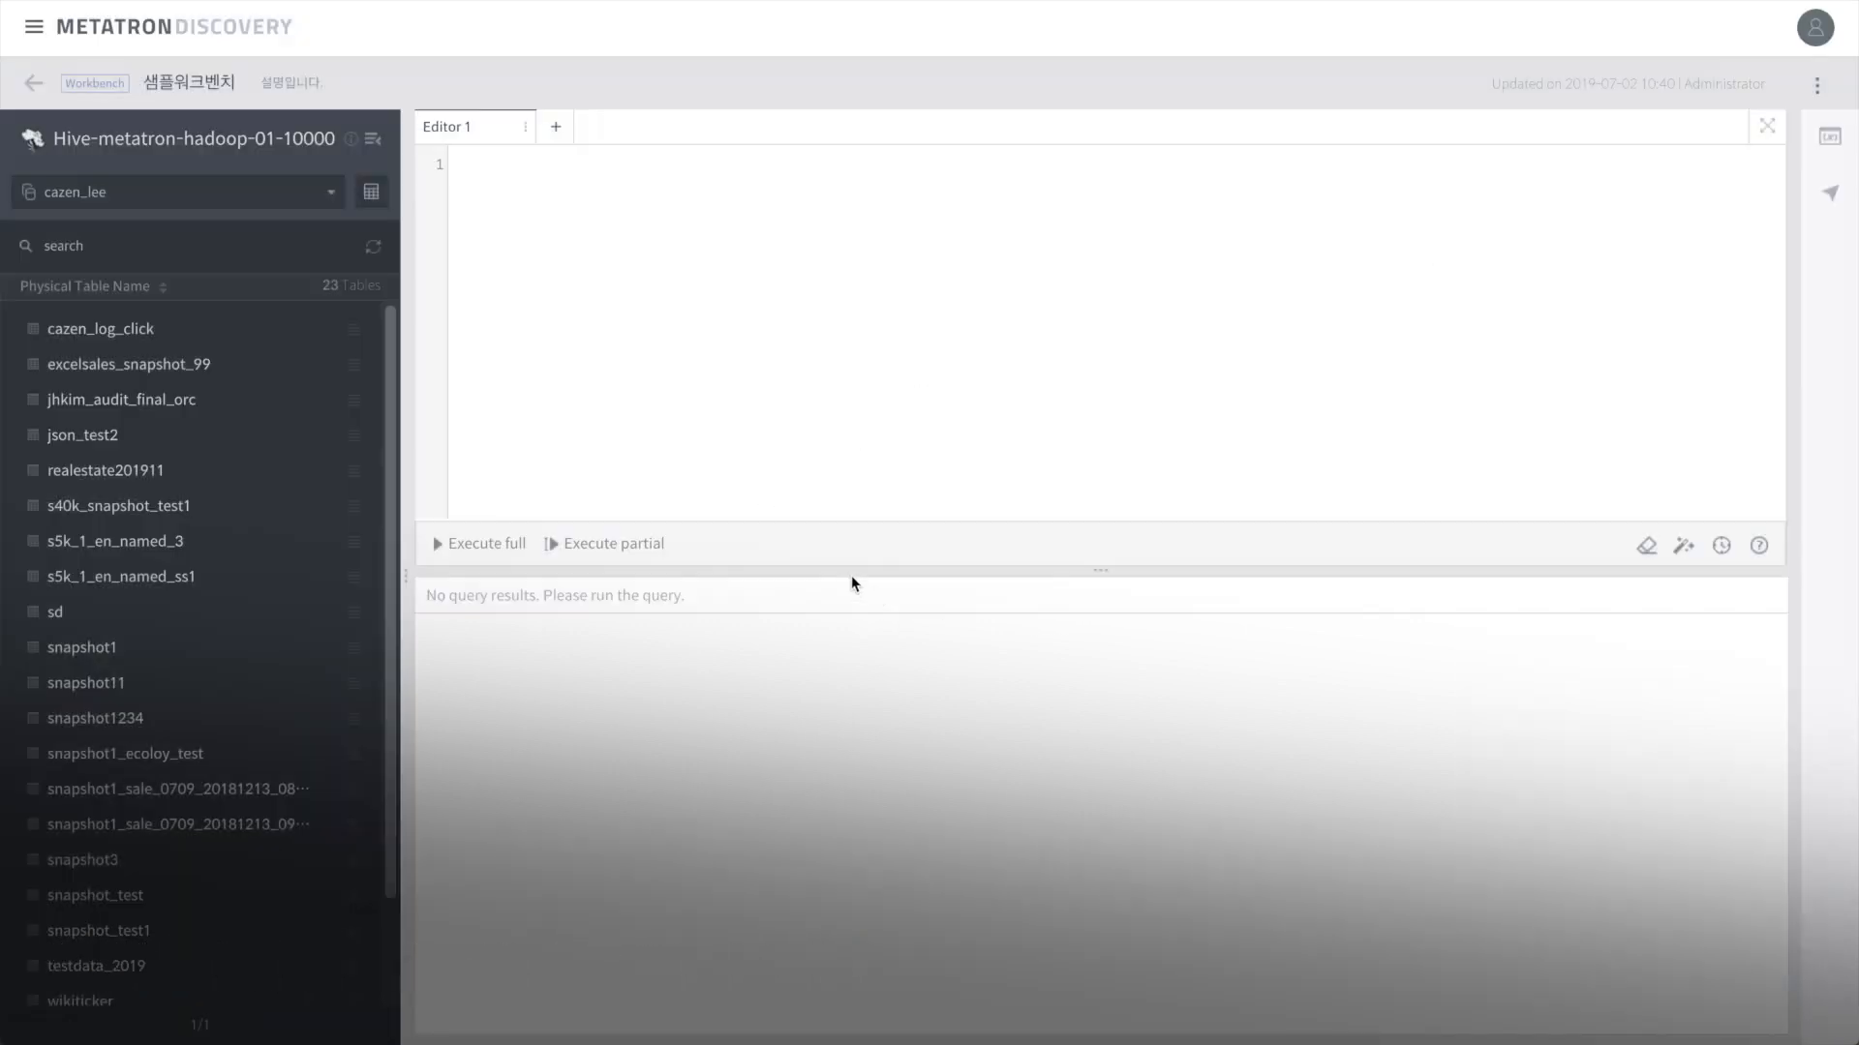
pyautogui.click(374, 141)
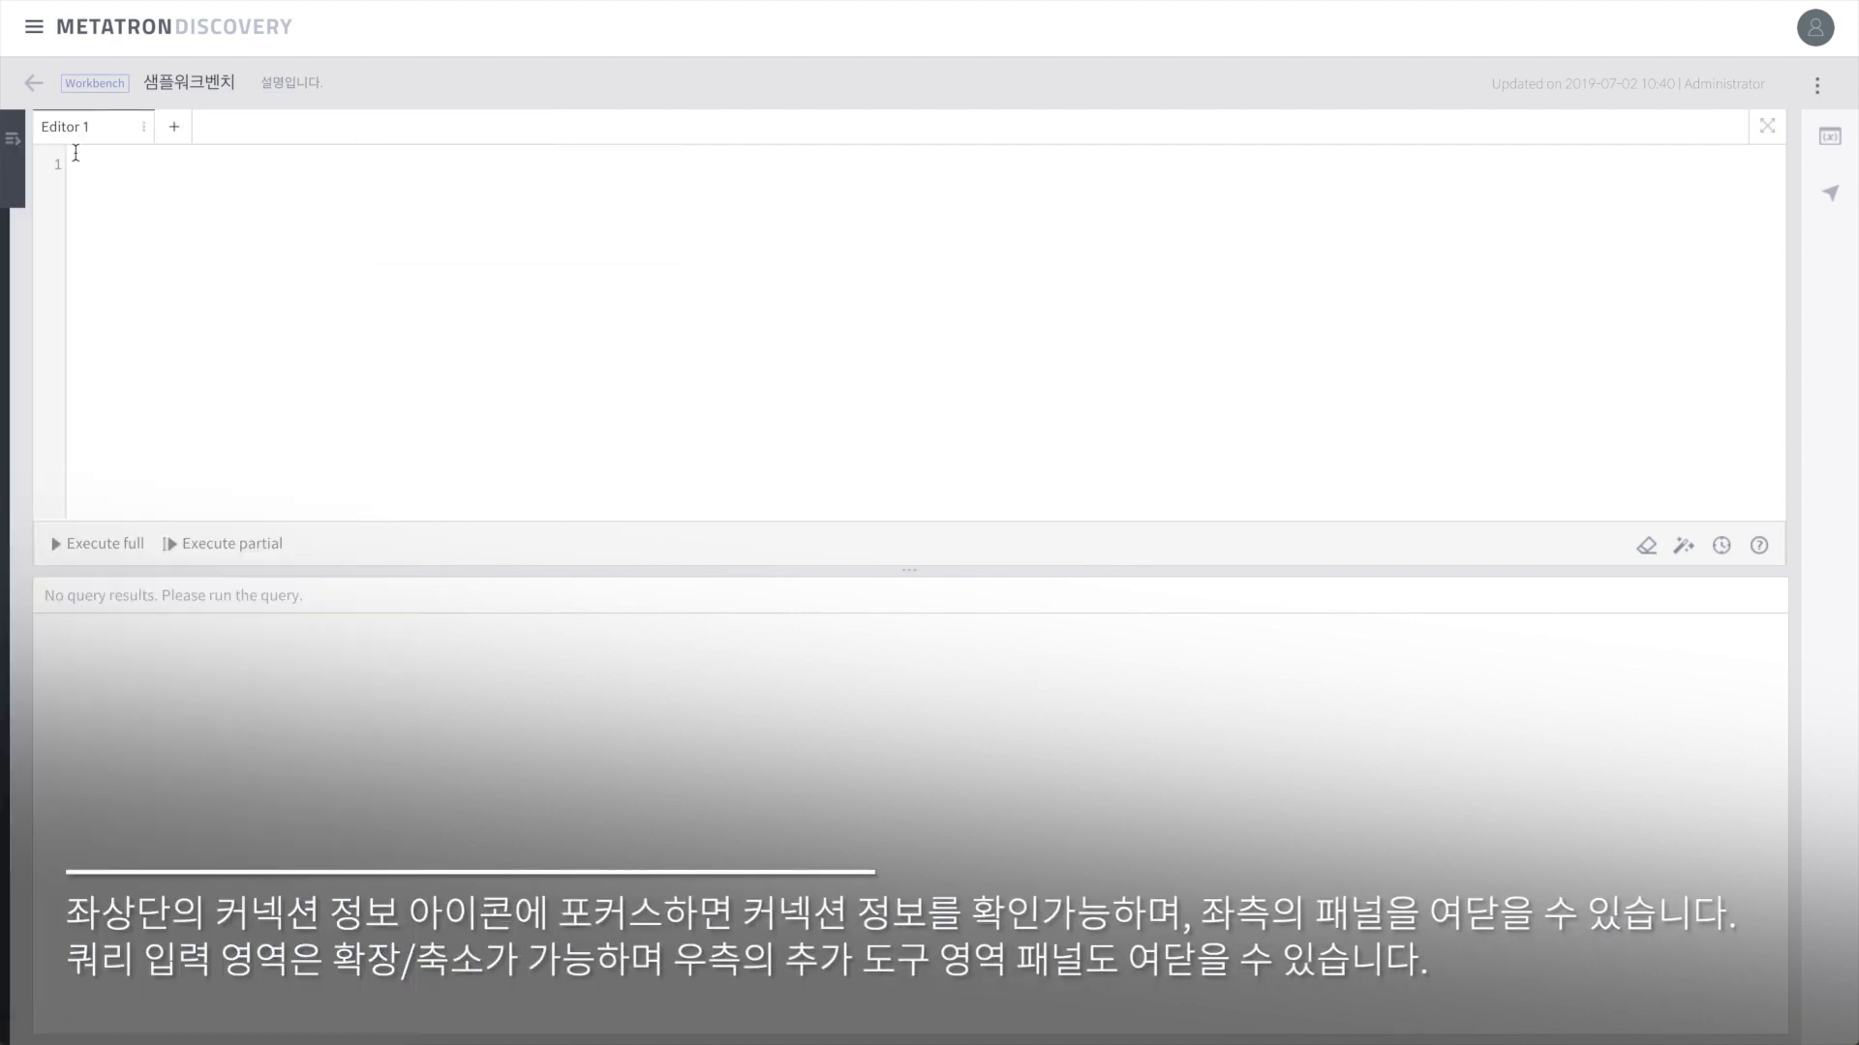
pyautogui.click(11, 155)
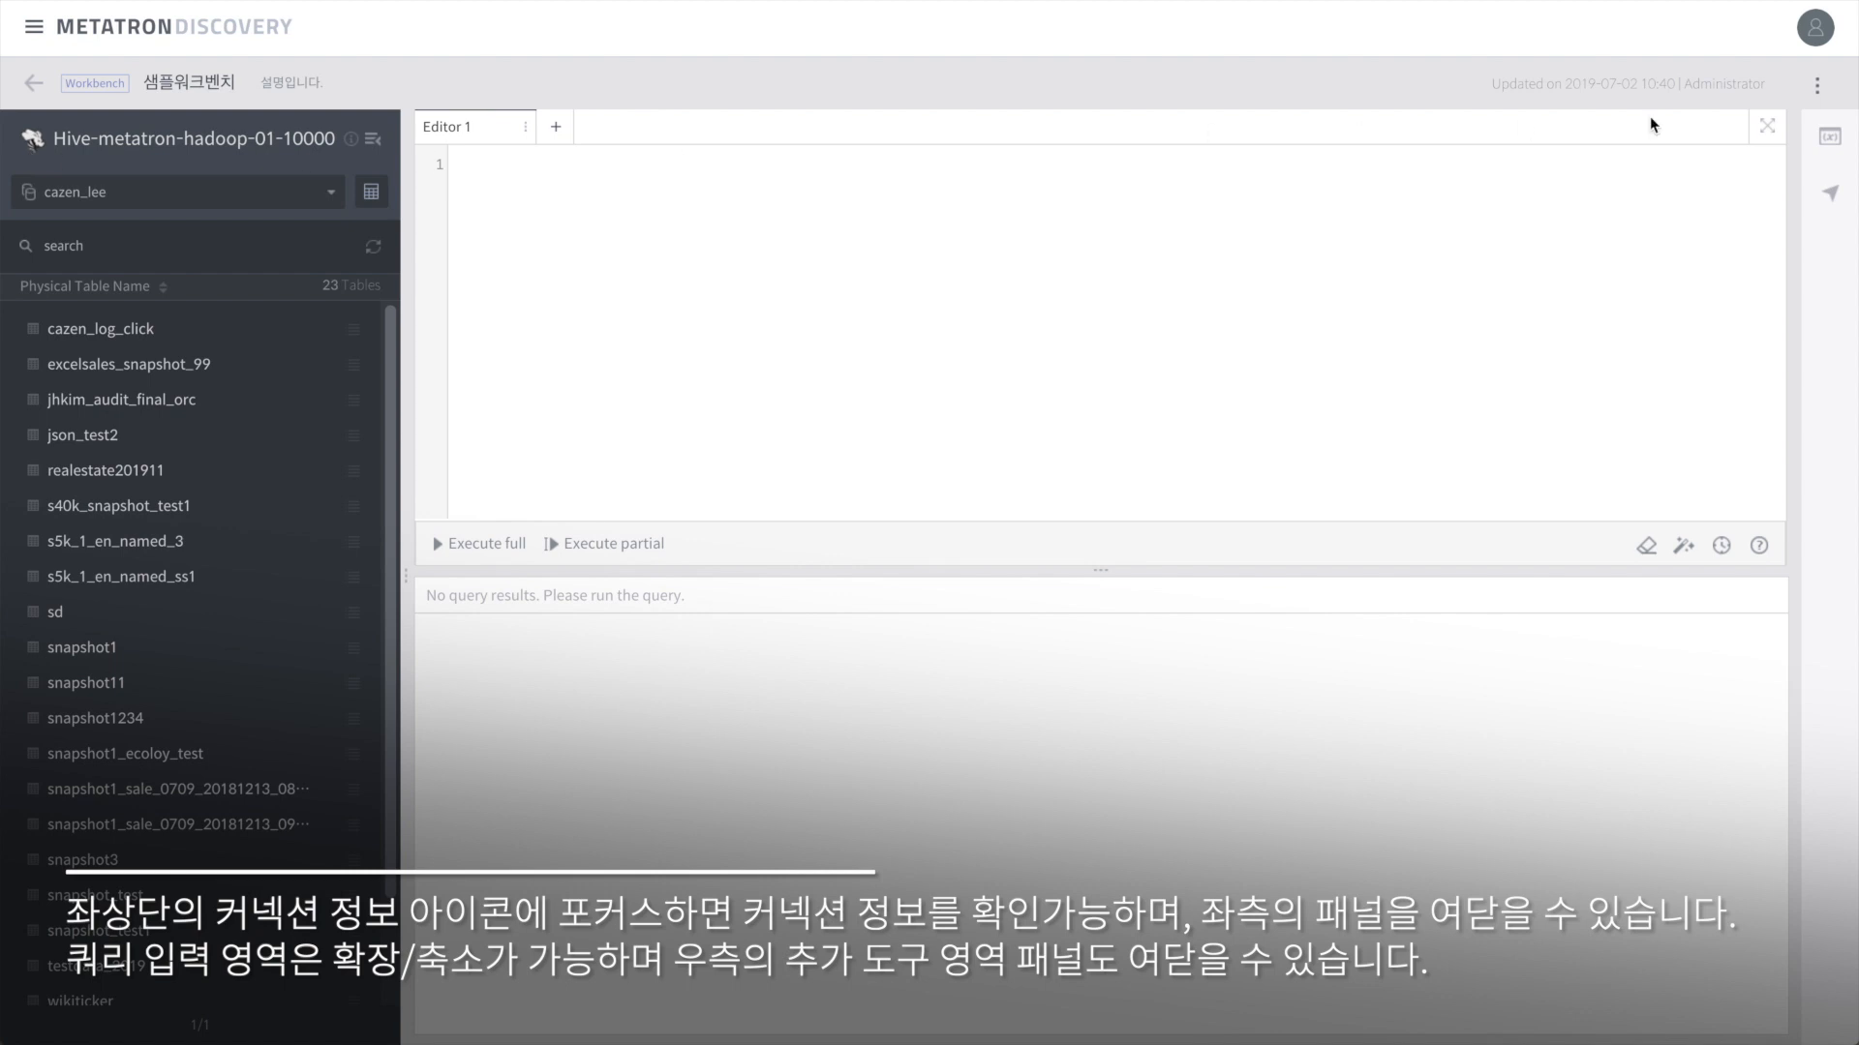
pyautogui.click(1769, 128)
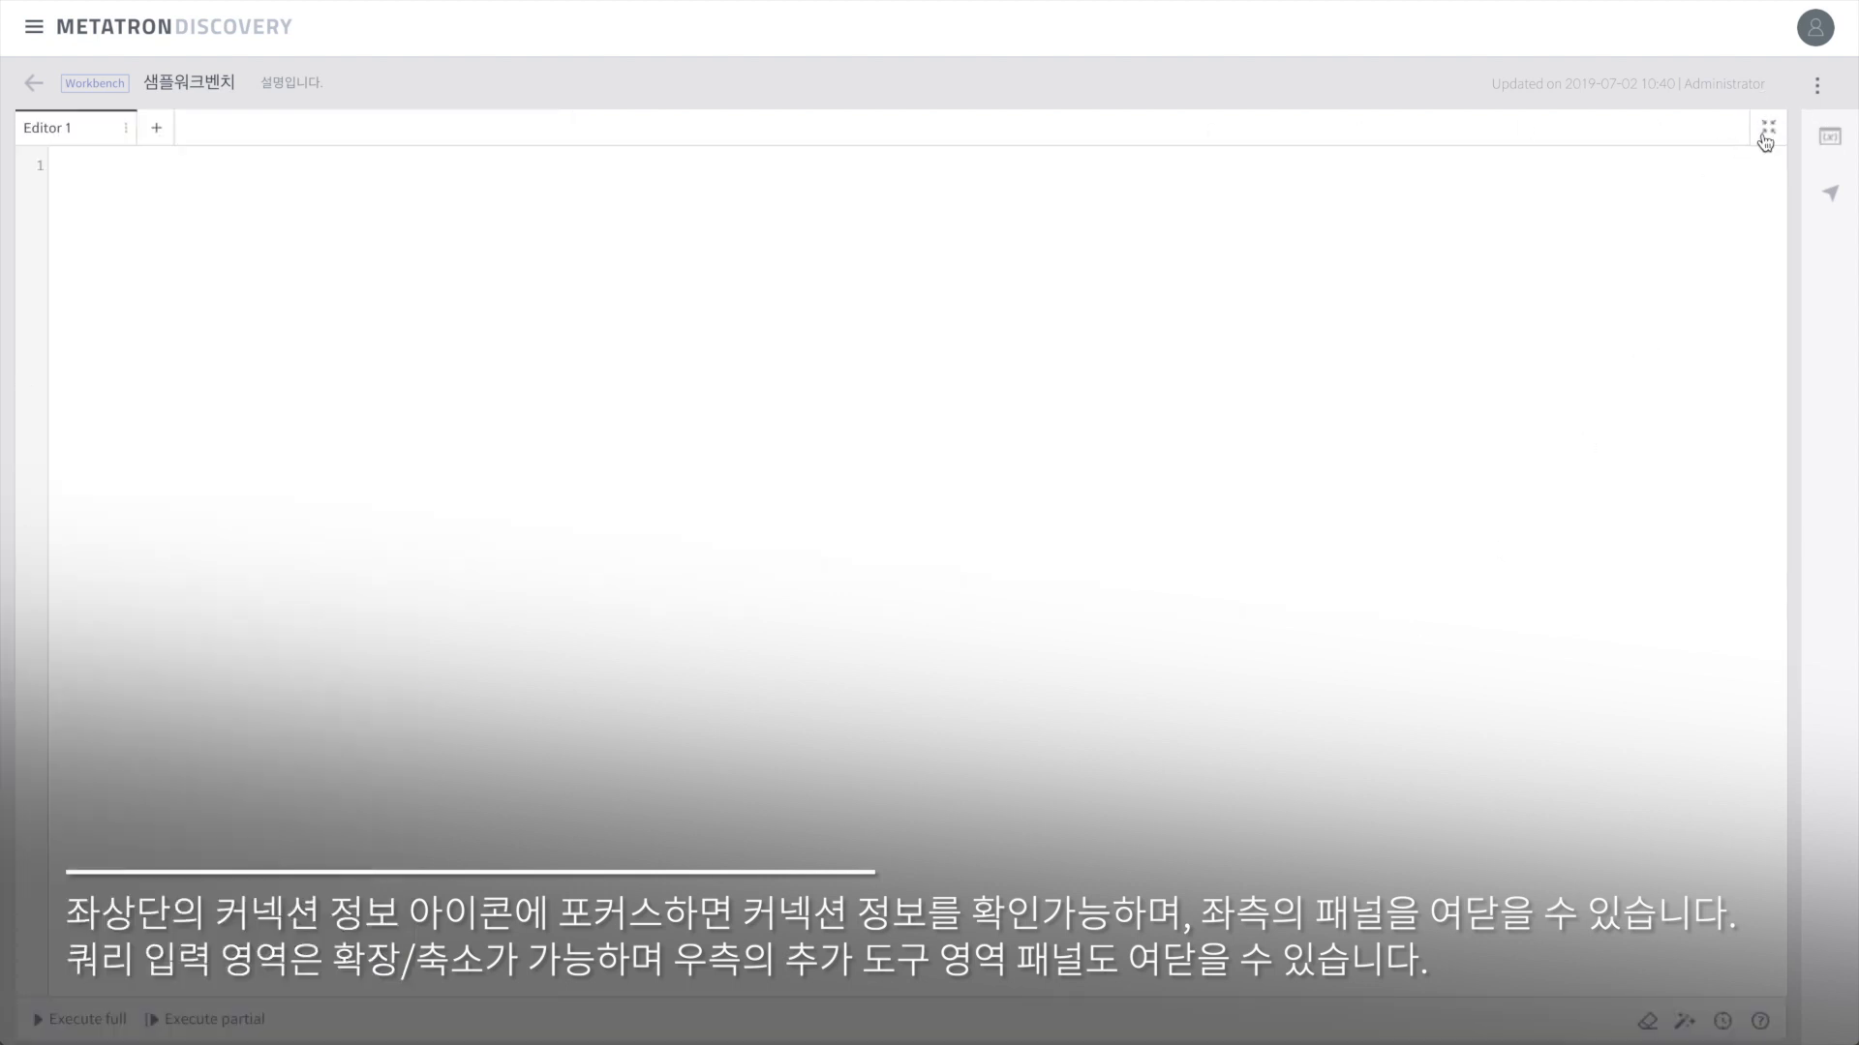
pyautogui.click(1768, 128)
pyautogui.click(1825, 139)
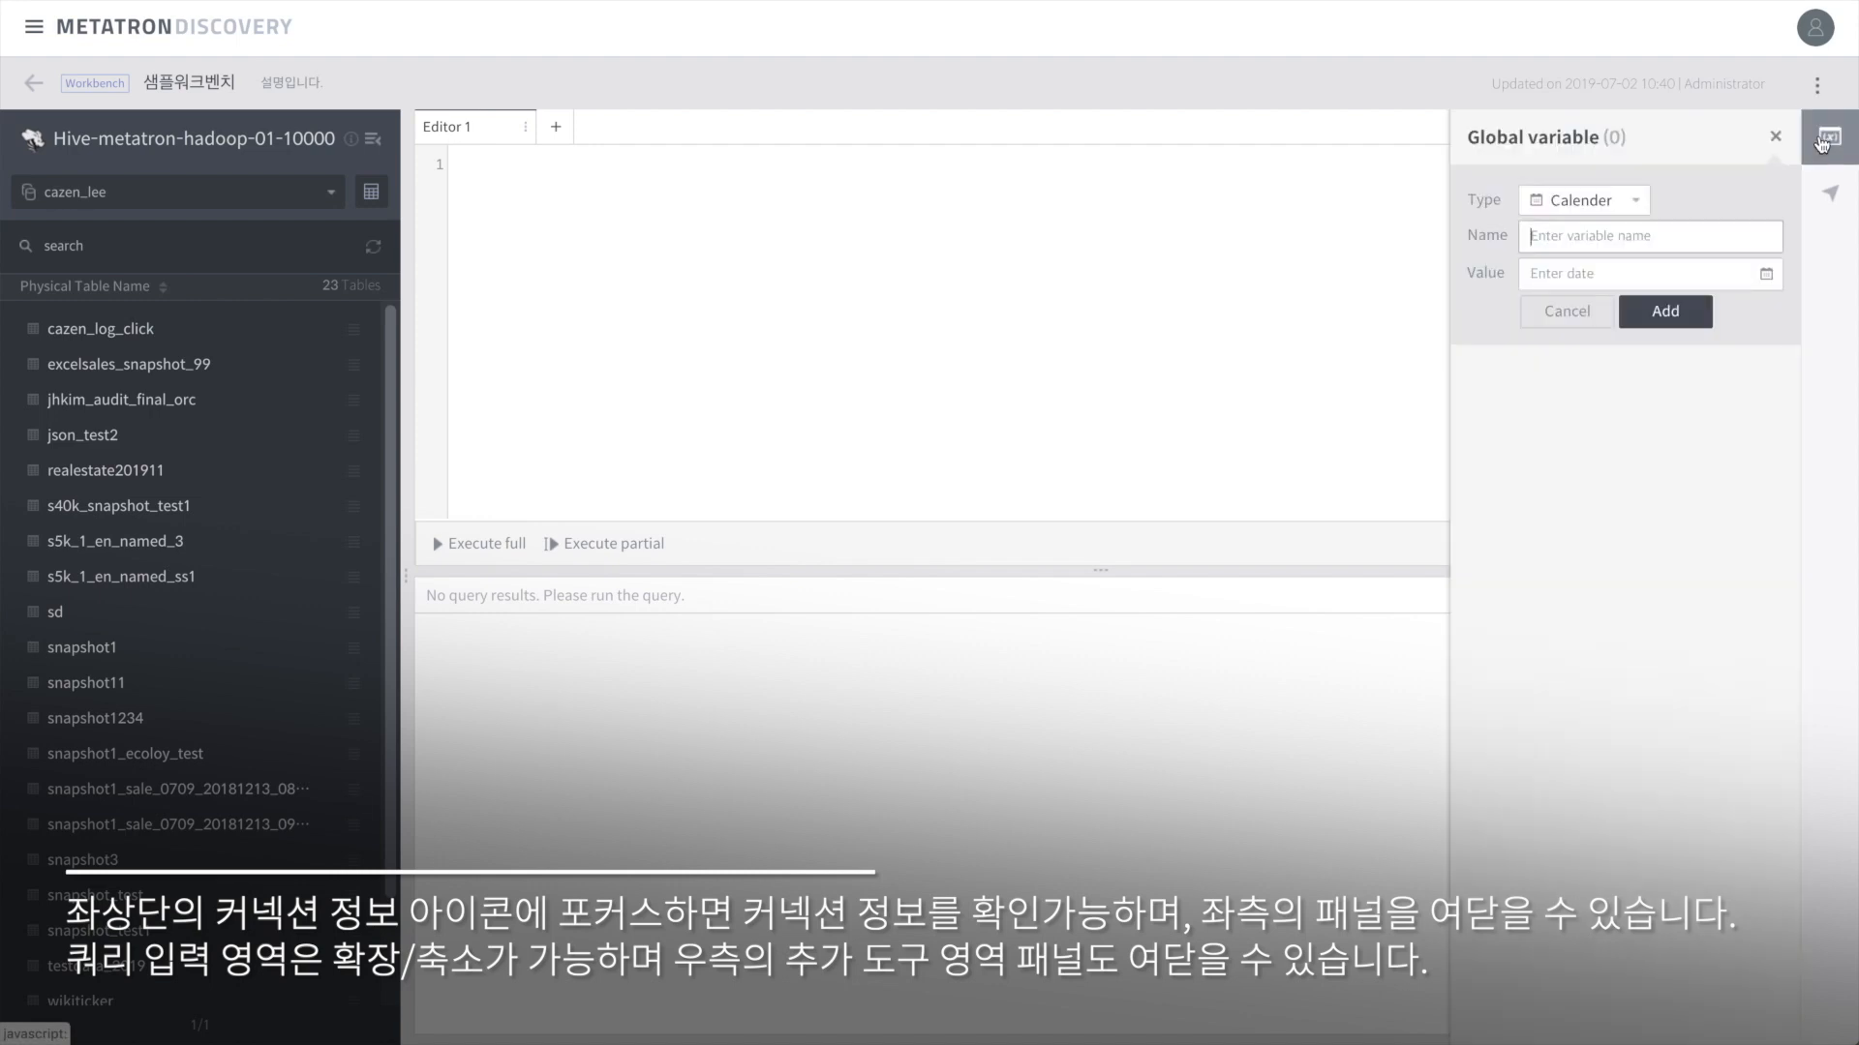
pyautogui.click(1823, 140)
pyautogui.click(1836, 201)
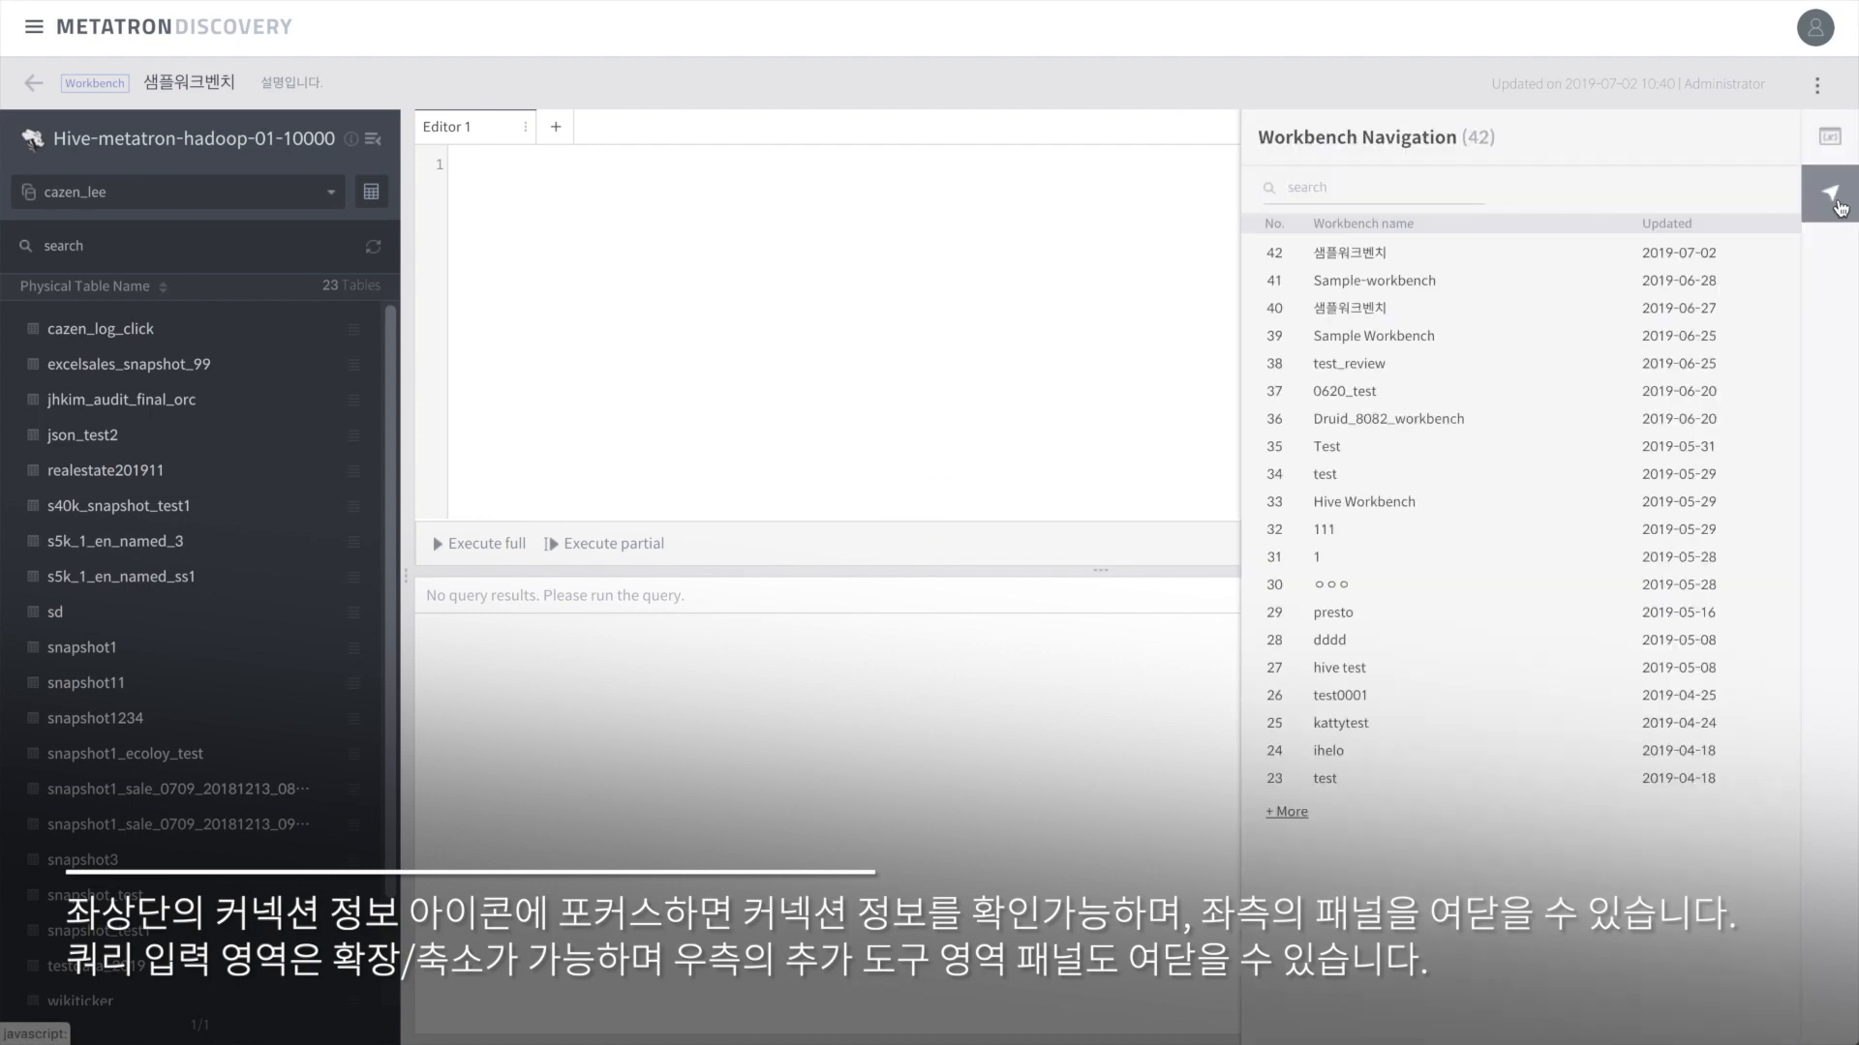
pyautogui.click(1834, 201)
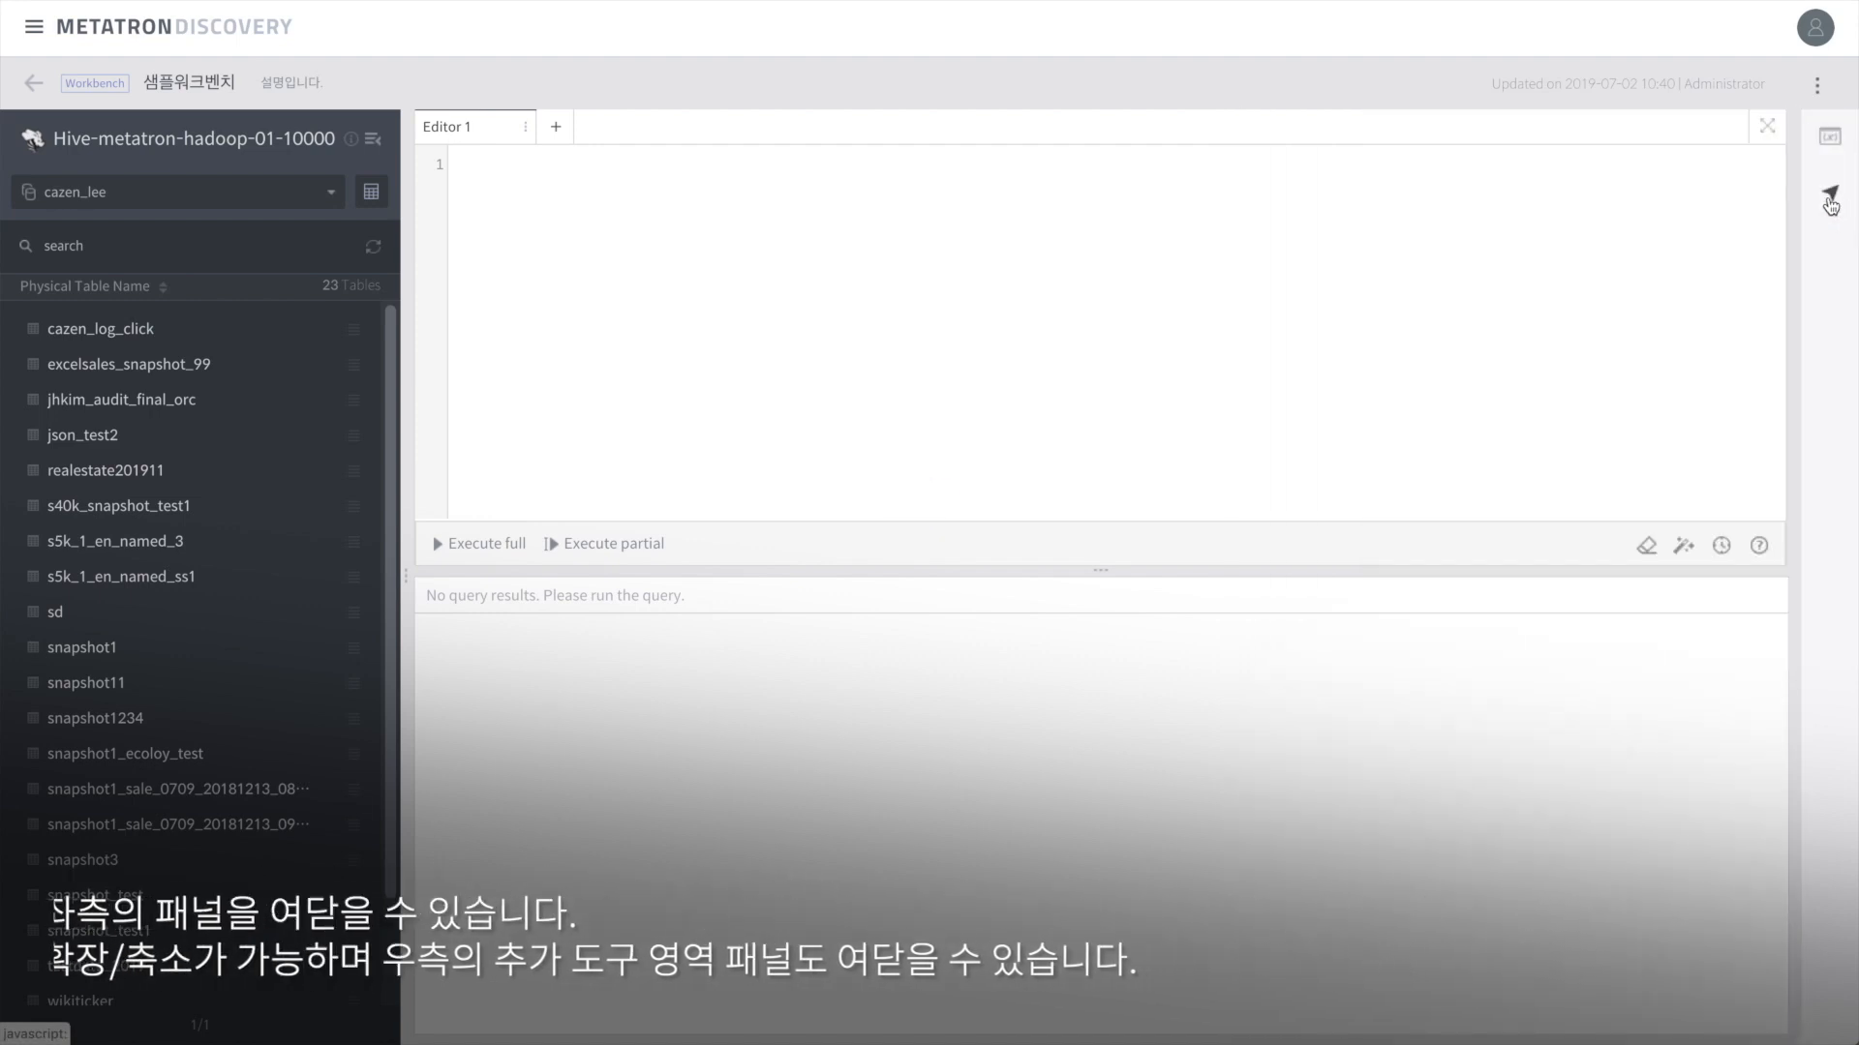
pyautogui.click(274, 191)
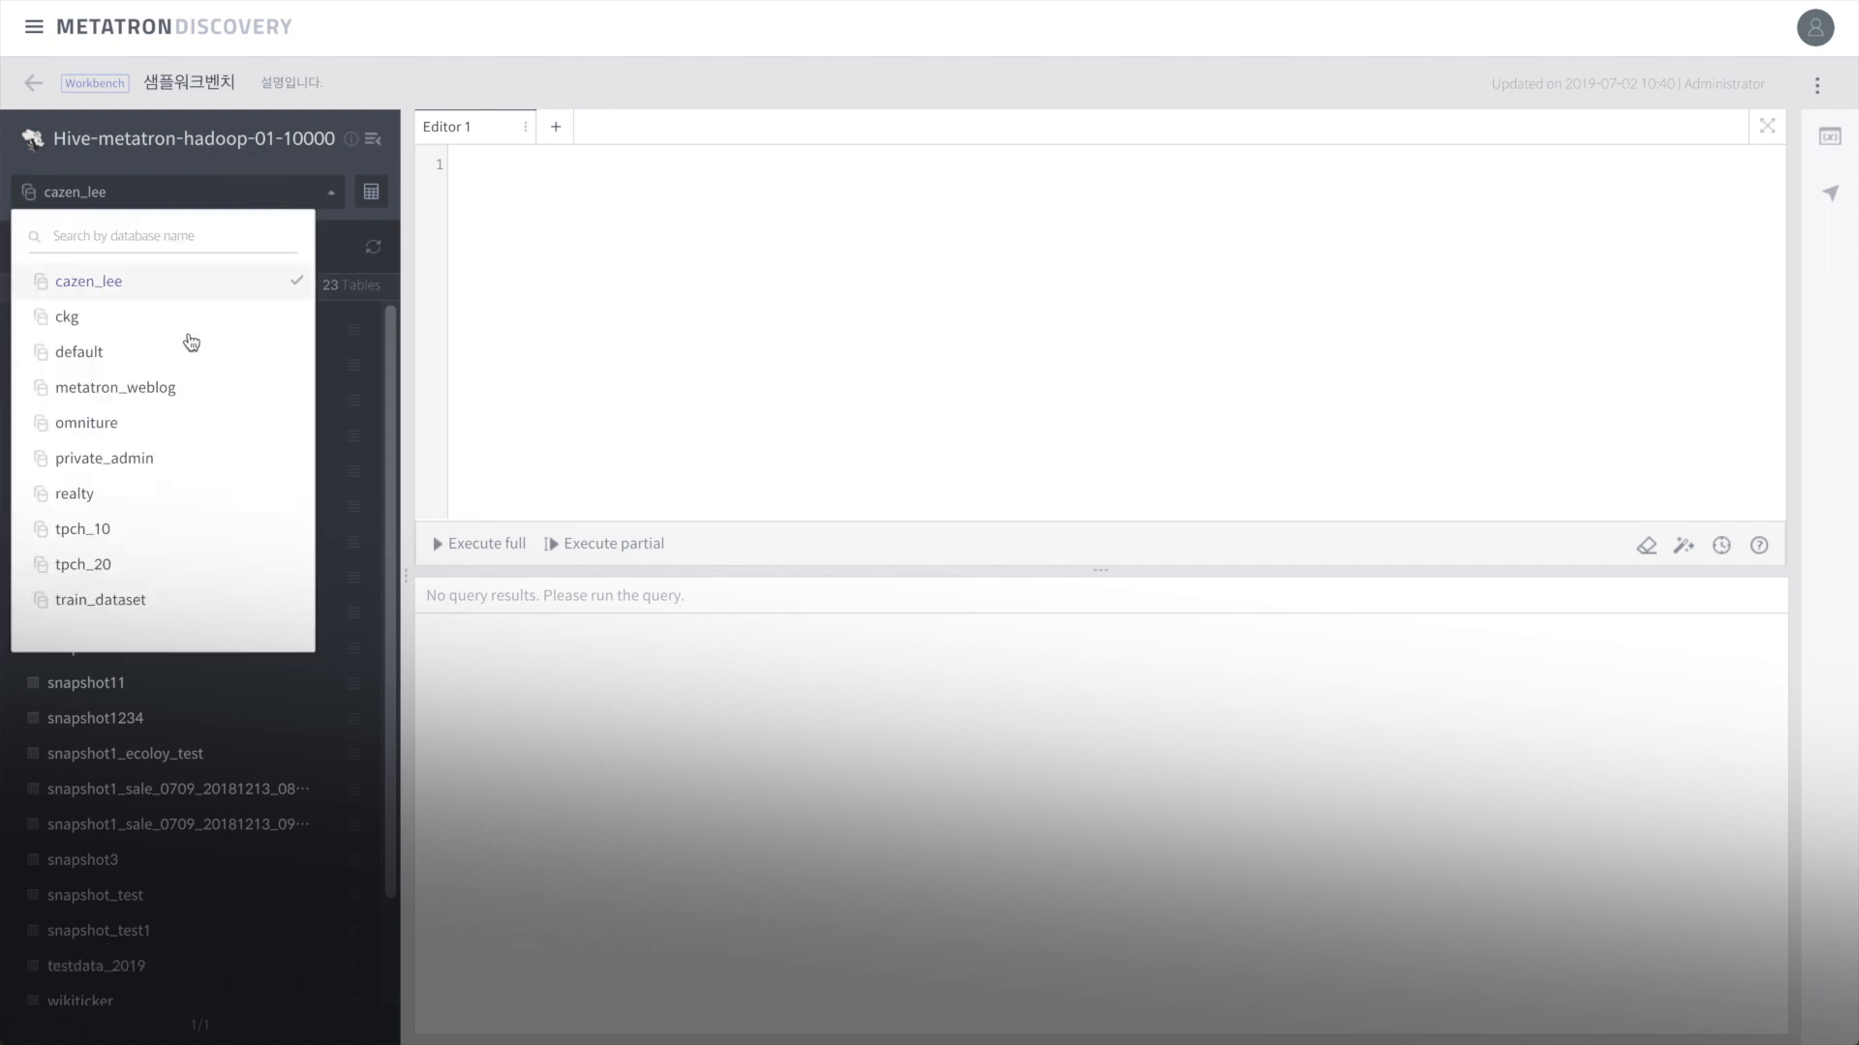
pyautogui.click(117, 360)
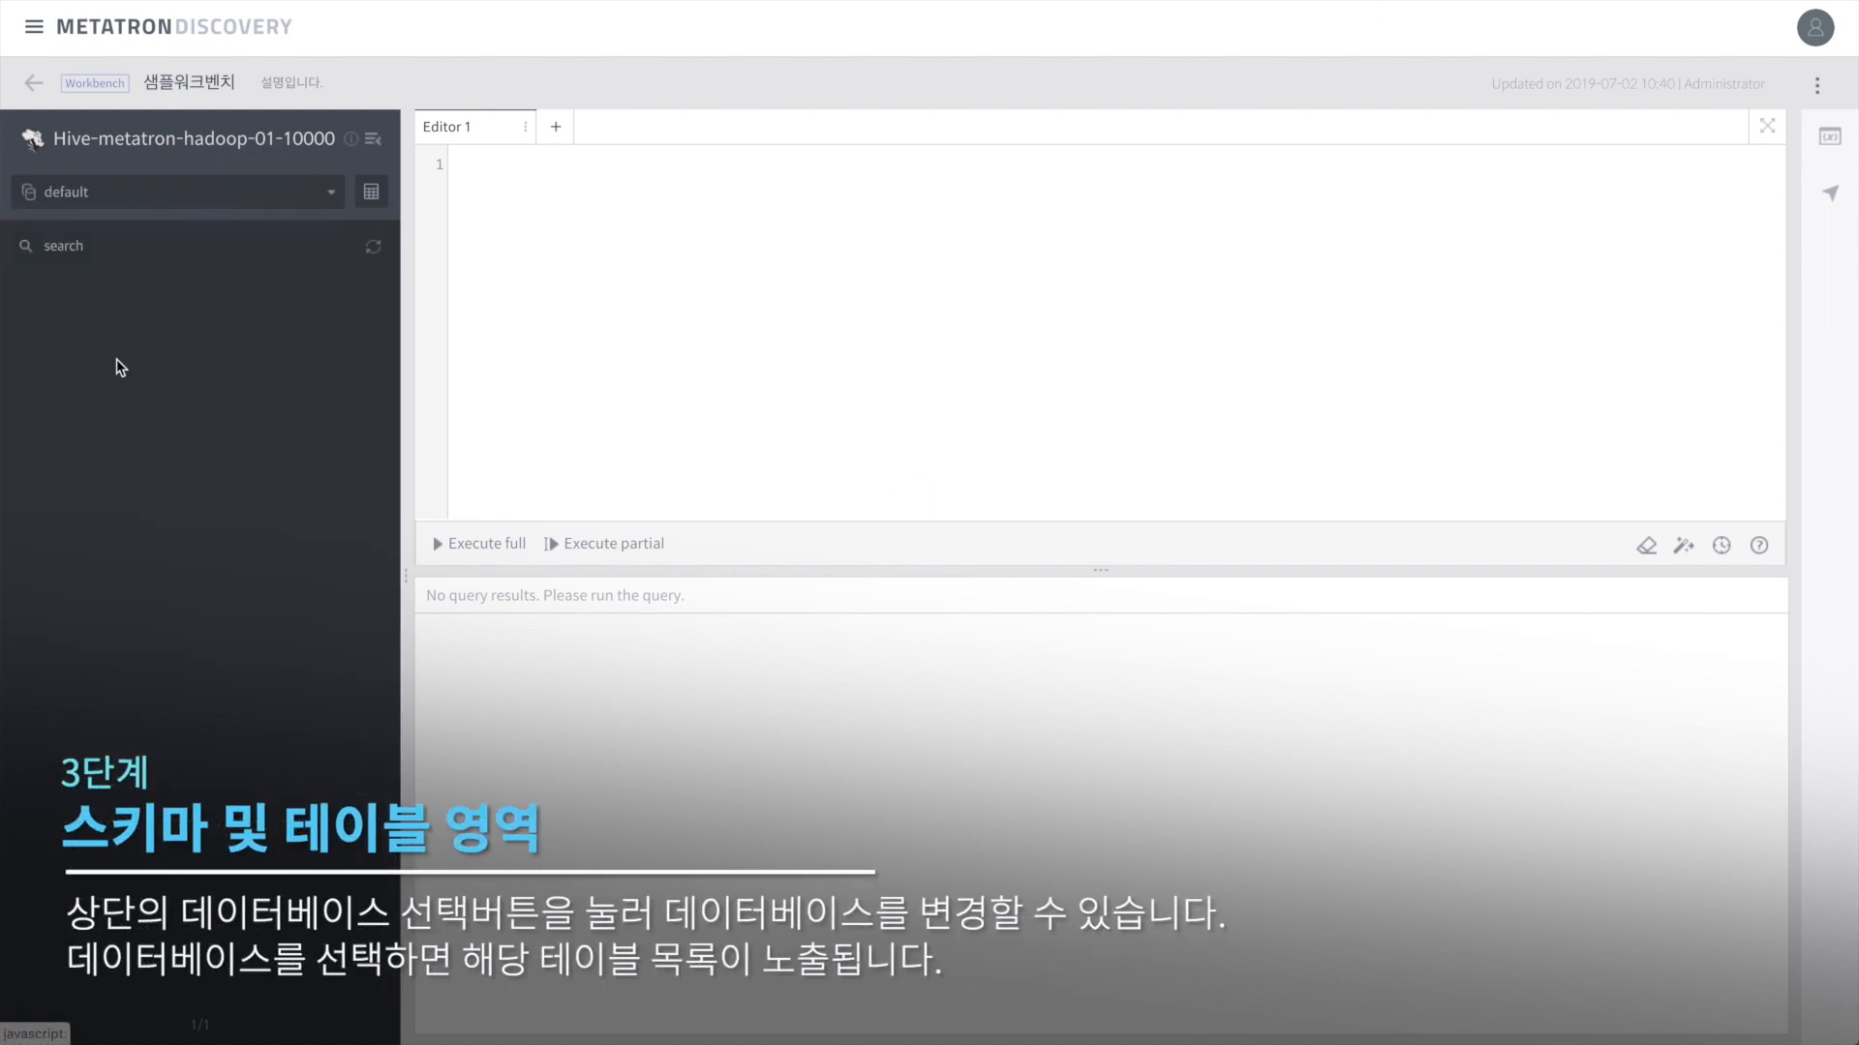
pyautogui.scroll(-4, 220, 429)
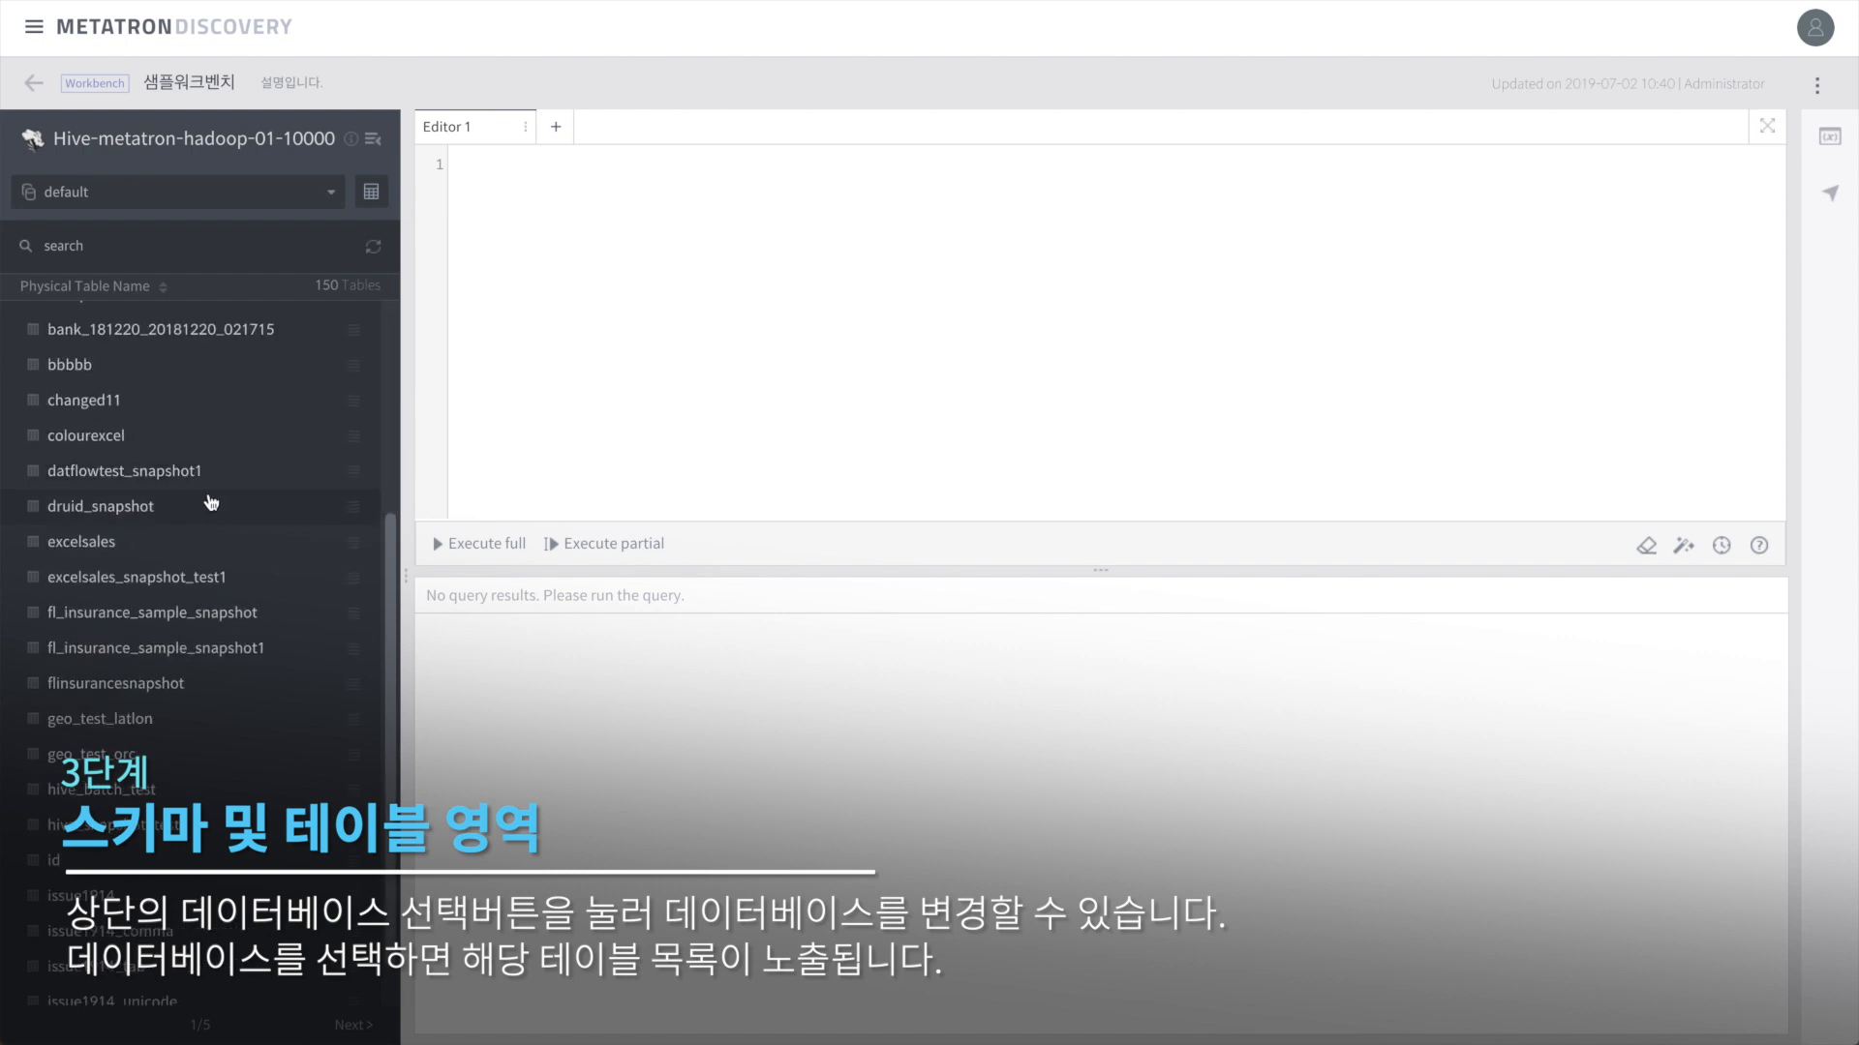
pyautogui.scroll(4, 212, 531)
pyautogui.scroll(-4, 214, 547)
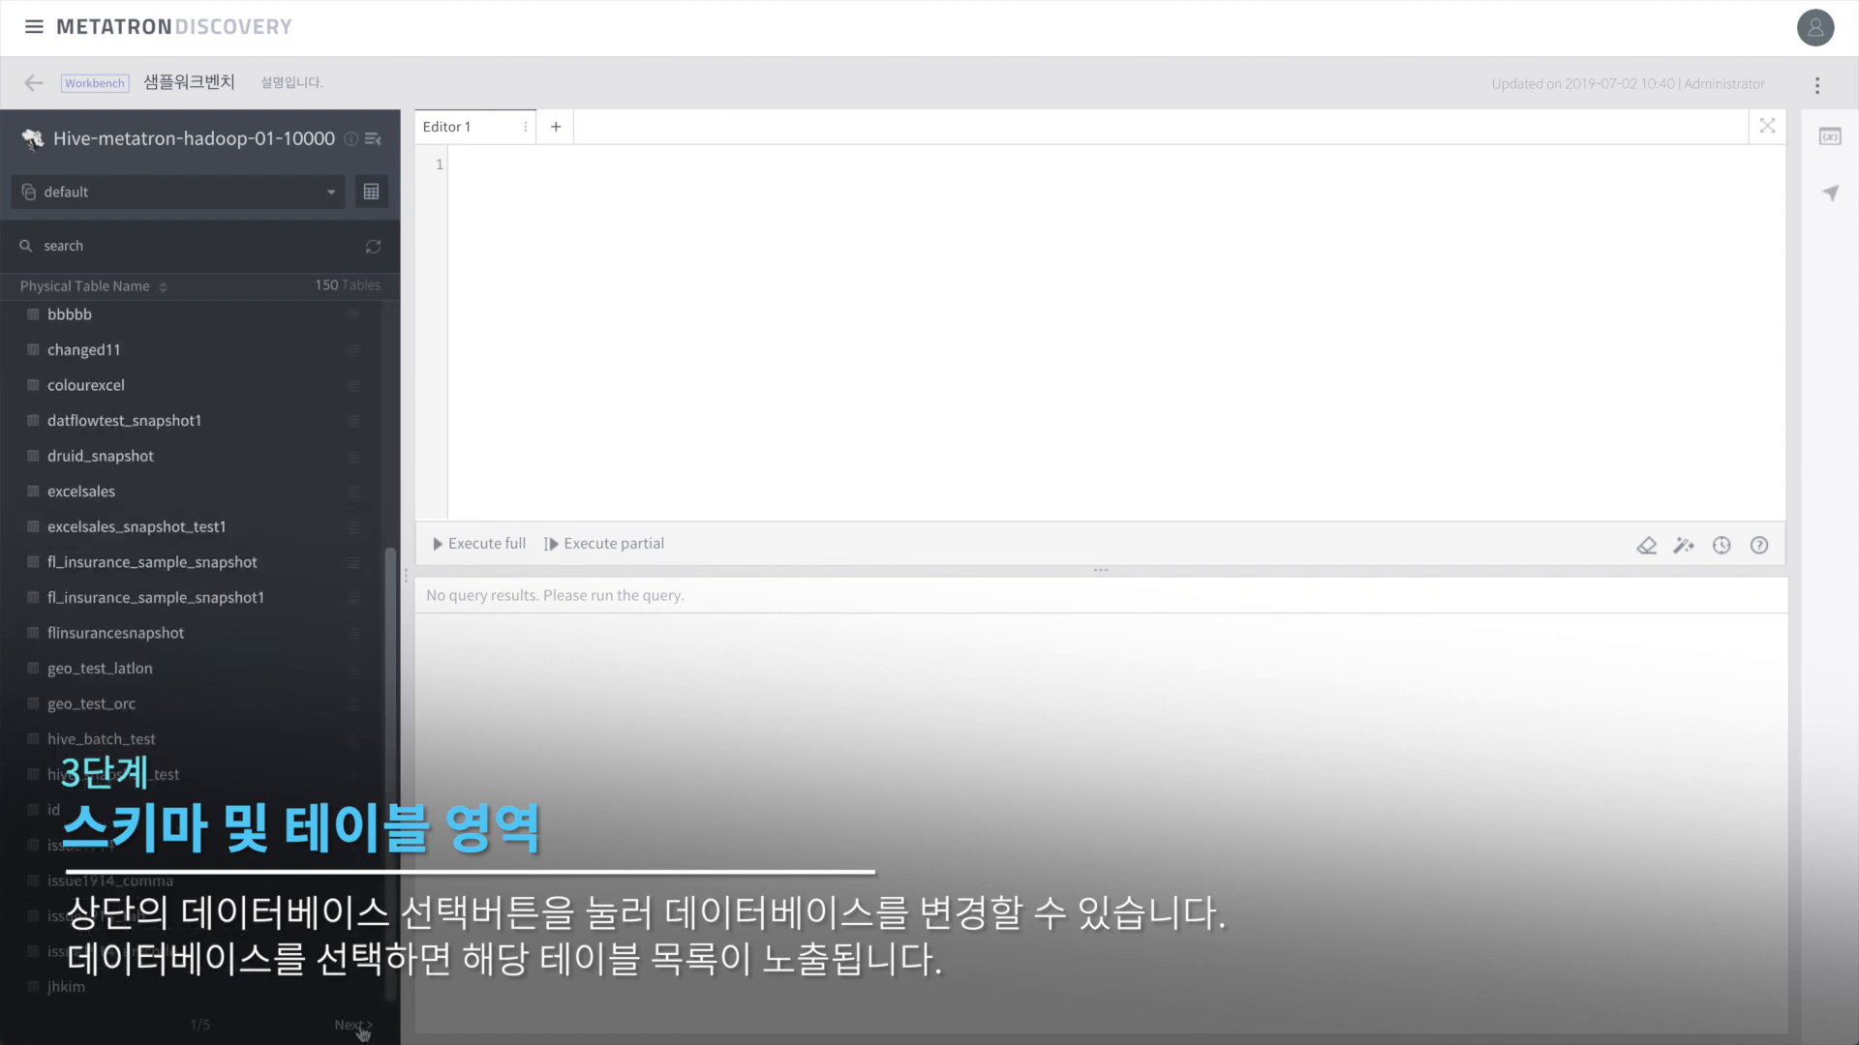
pyautogui.click(354, 1027)
pyautogui.click(68, 1025)
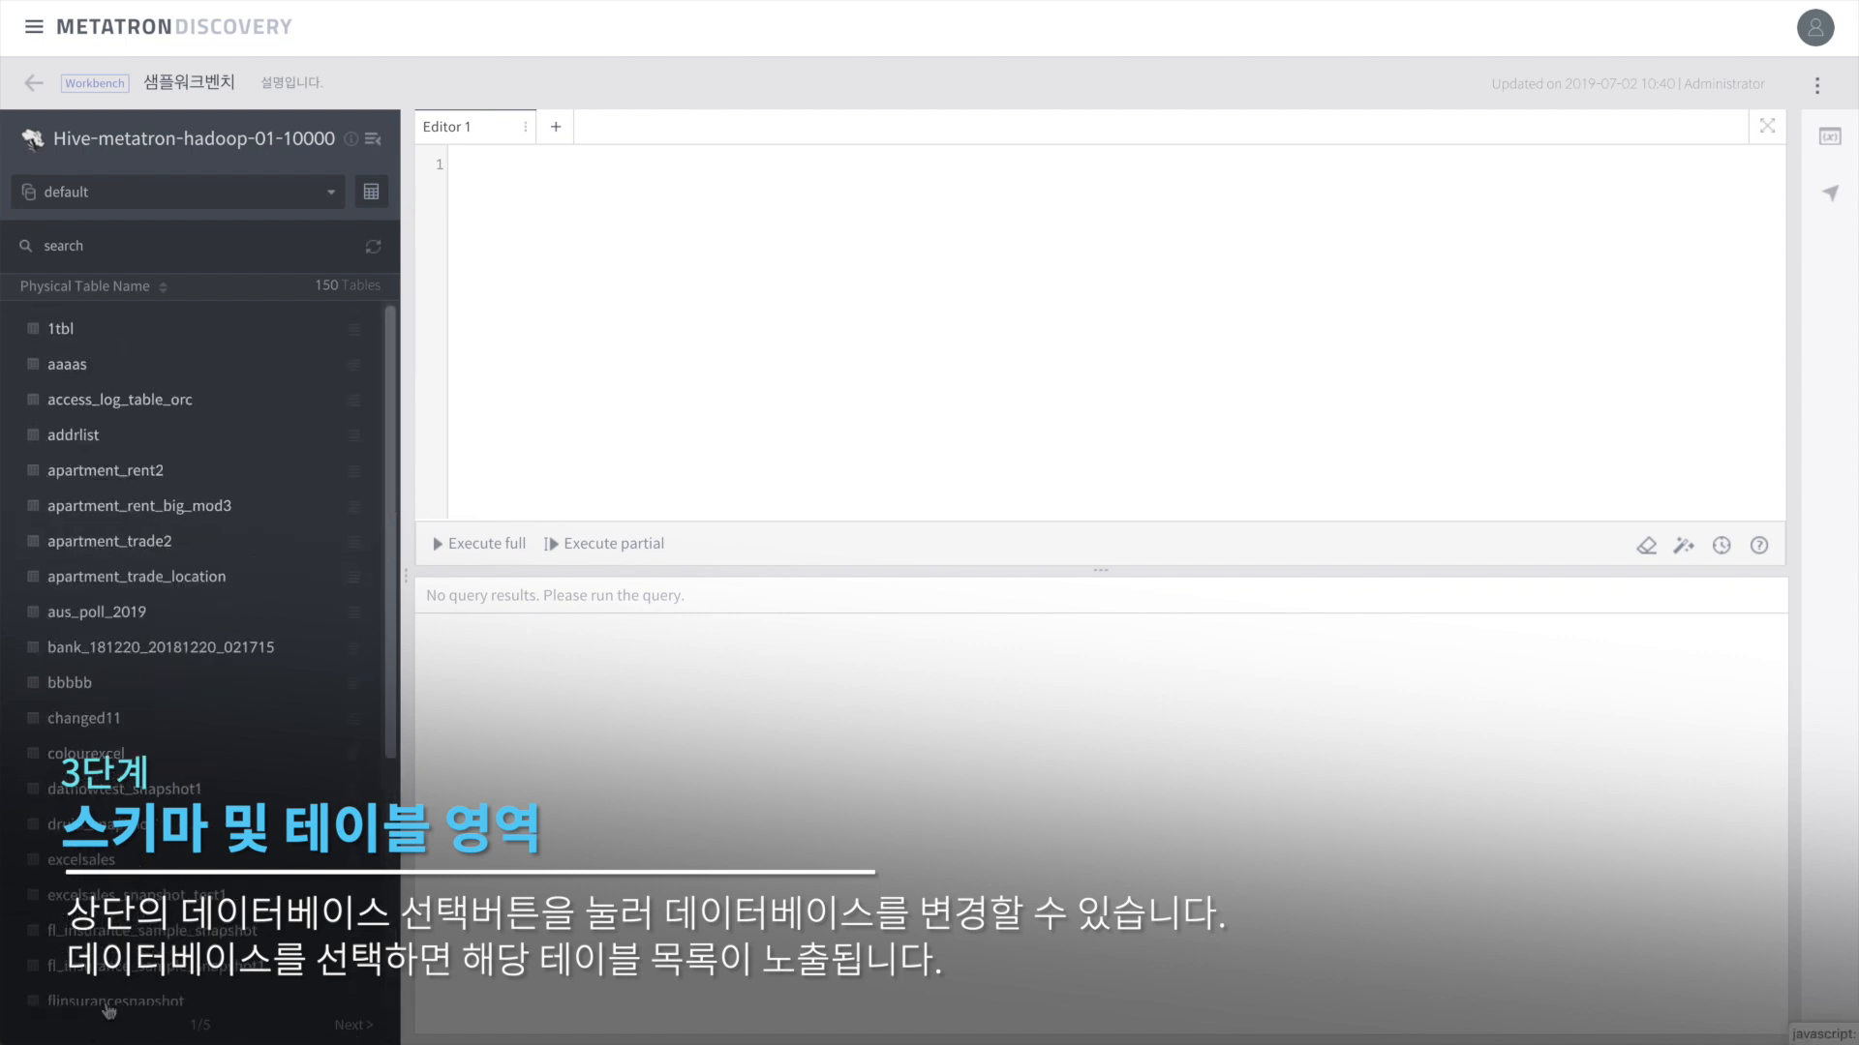
pyautogui.click(97, 246)
# Step: Search tables for 'sales', insert SELECT * FROM default.sales, and add its order_date column
pyautogui.write('sales')
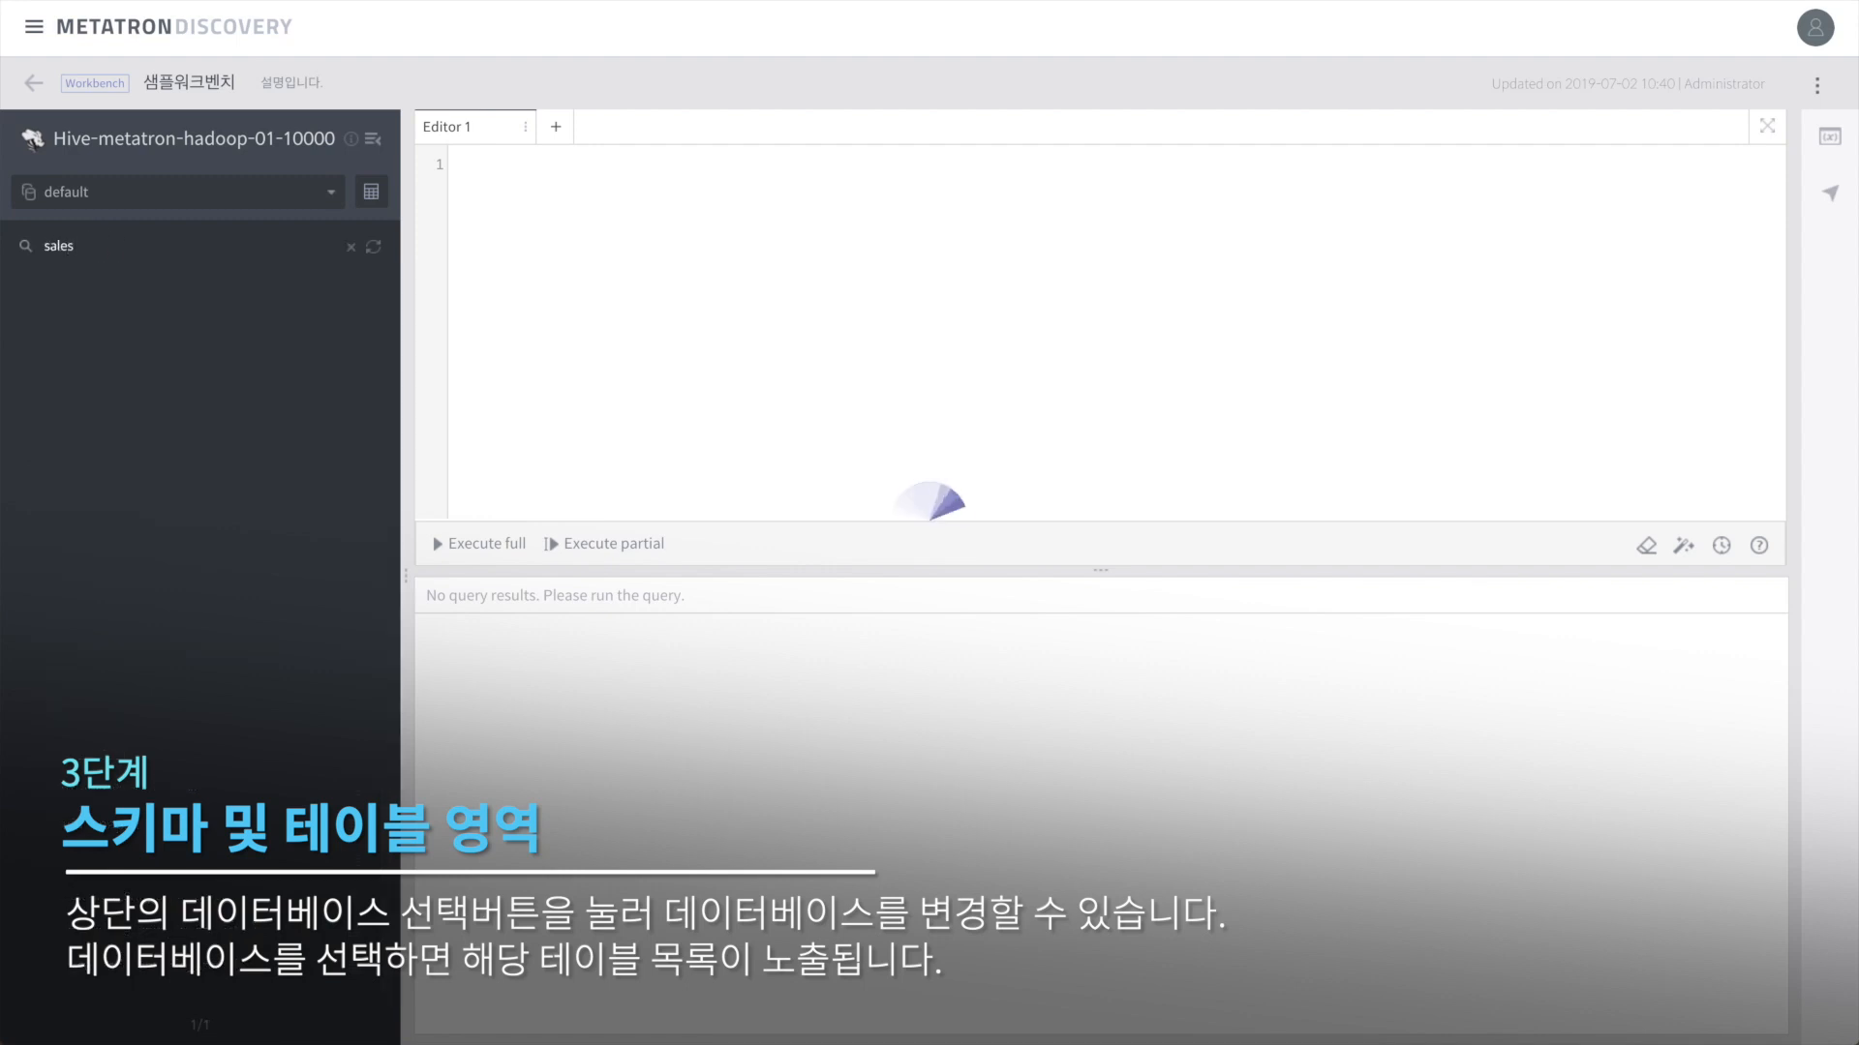
pyautogui.click(114, 402)
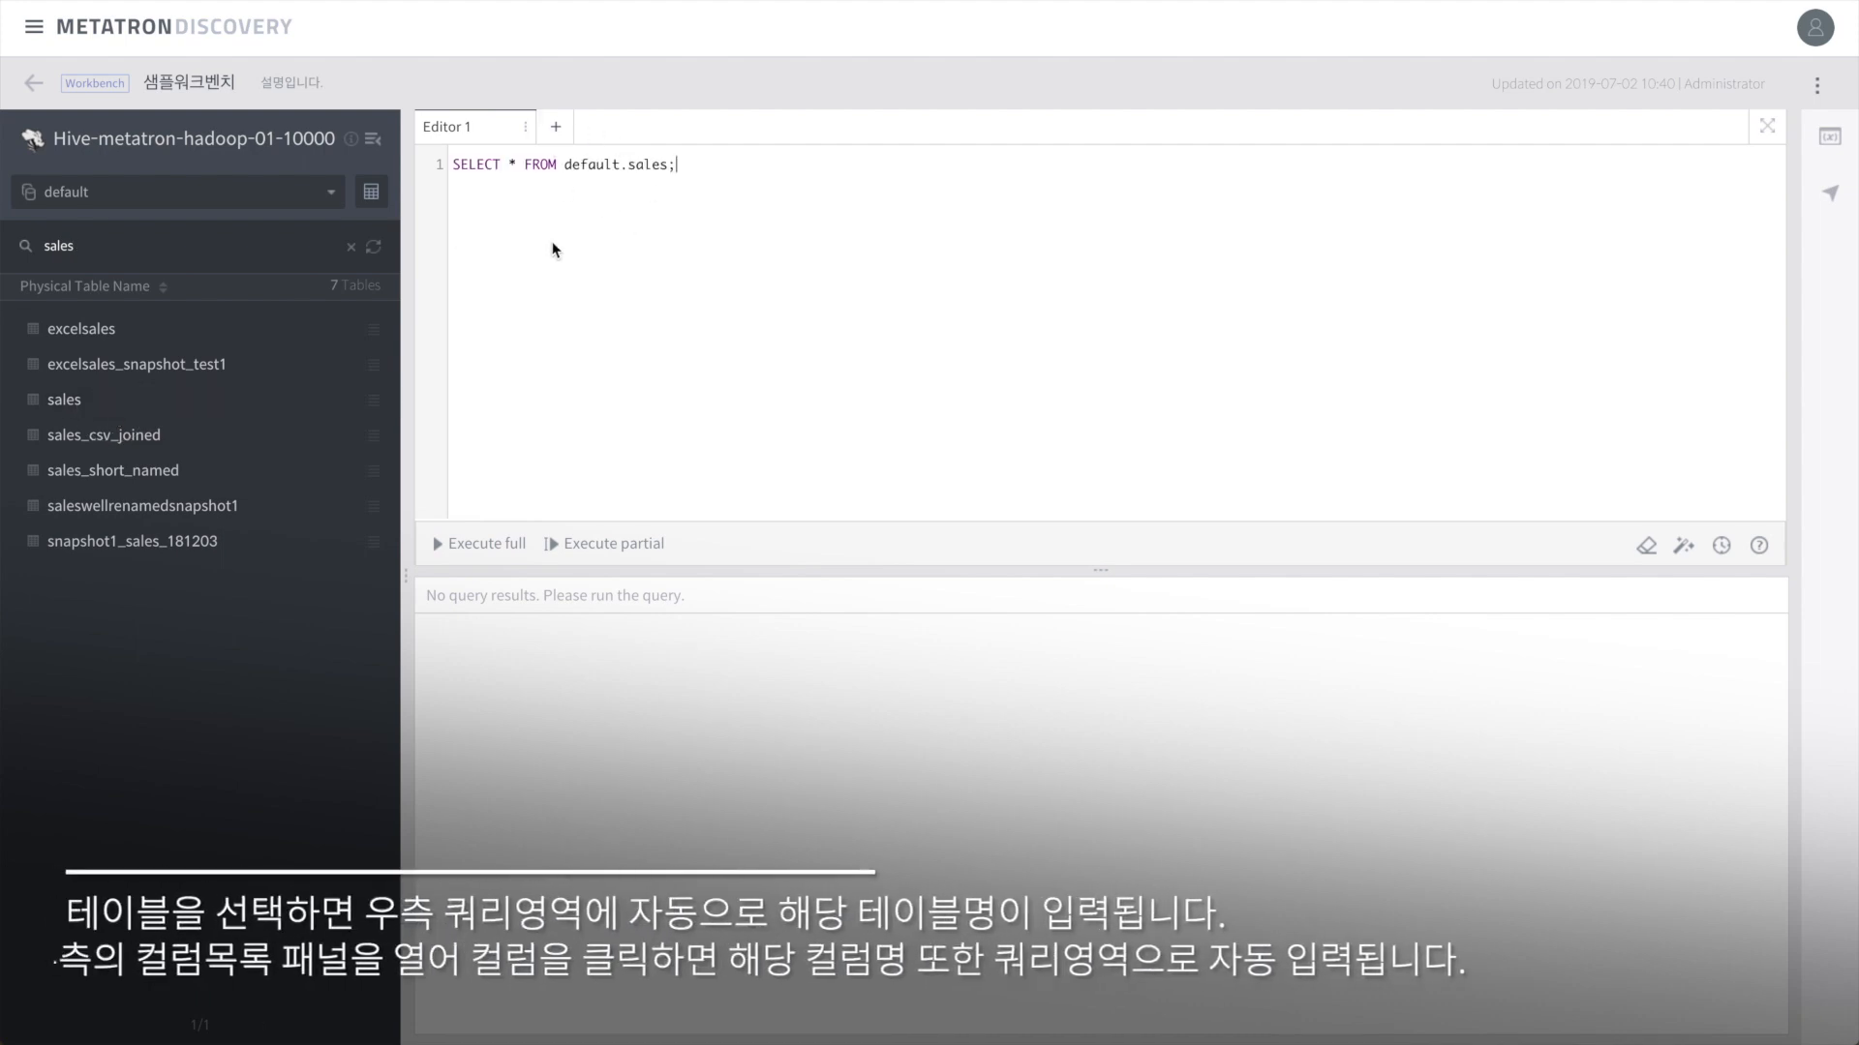
pyautogui.click(374, 405)
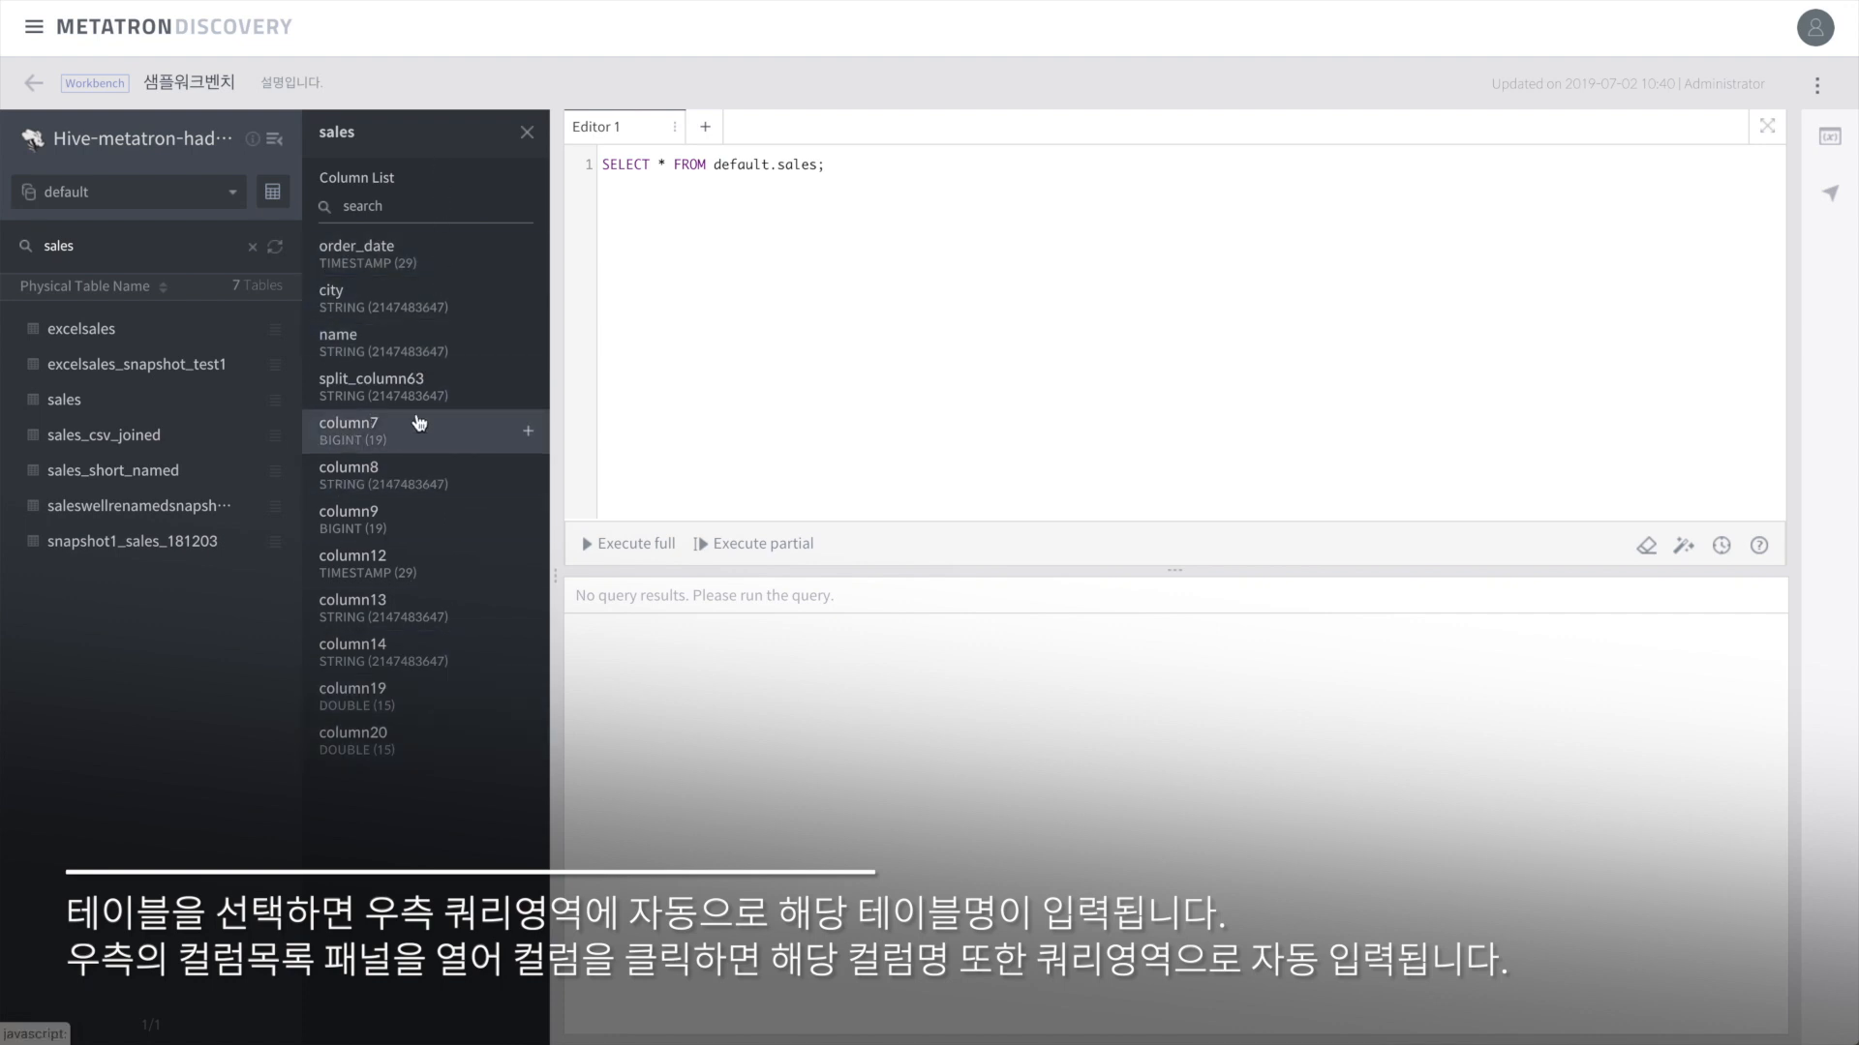
pyautogui.click(375, 209)
pyautogui.write('date')
pyautogui.click(408, 260)
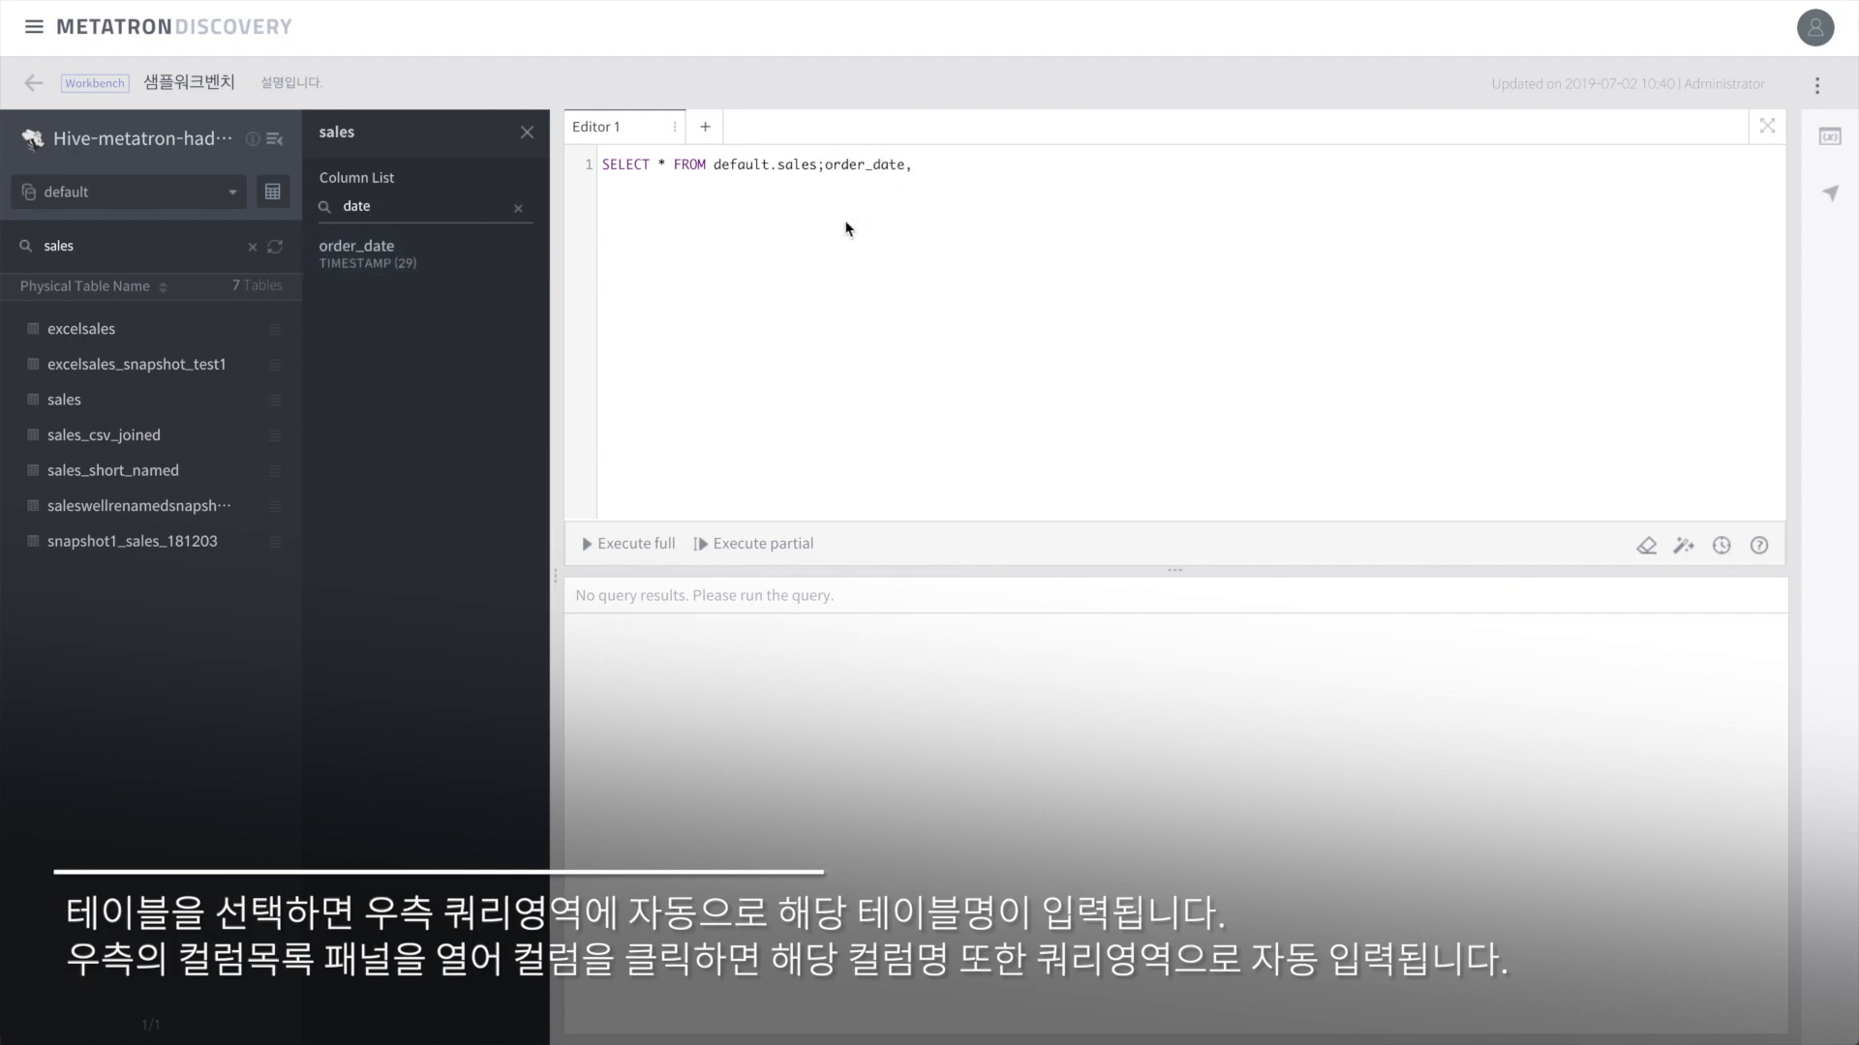
# Step: Open the schema browser on the default database and filter its tables by 'sales'
pyautogui.click(526, 131)
pyautogui.click(385, 192)
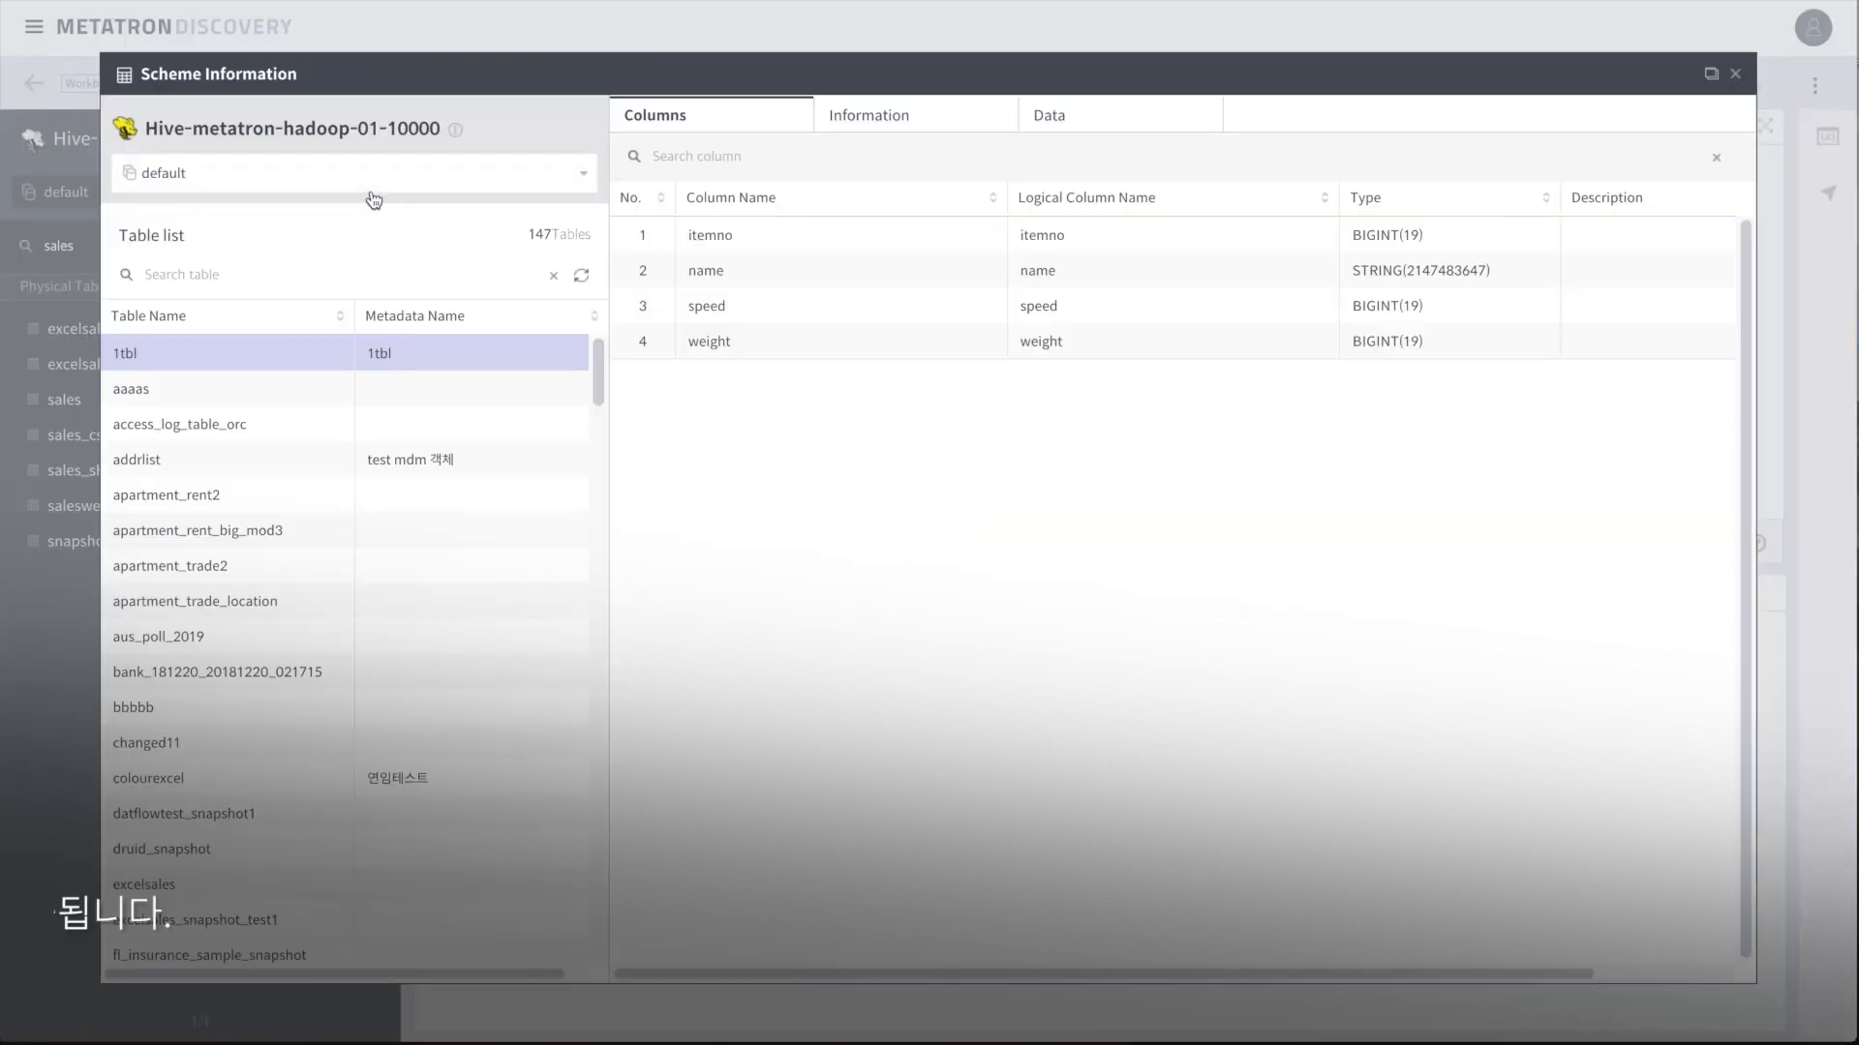
pyautogui.scroll(-6, 467, 678)
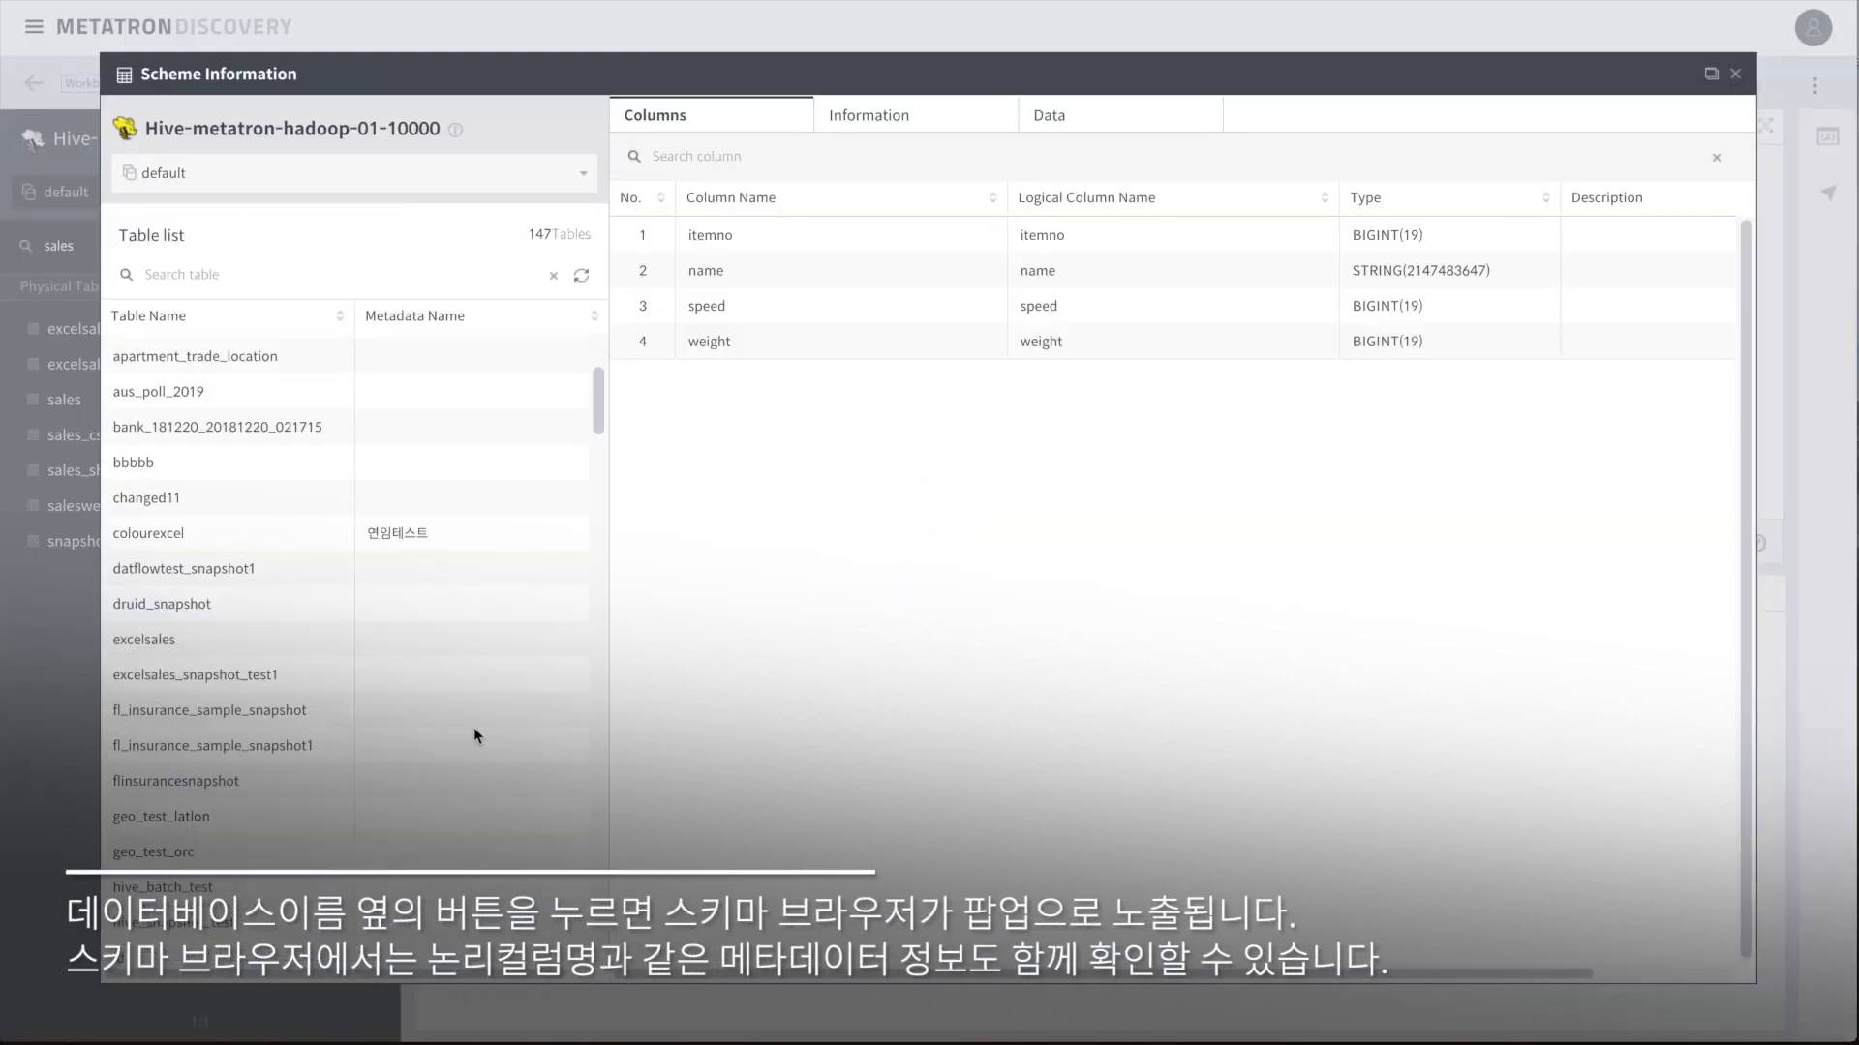
pyautogui.scroll(6, 484, 799)
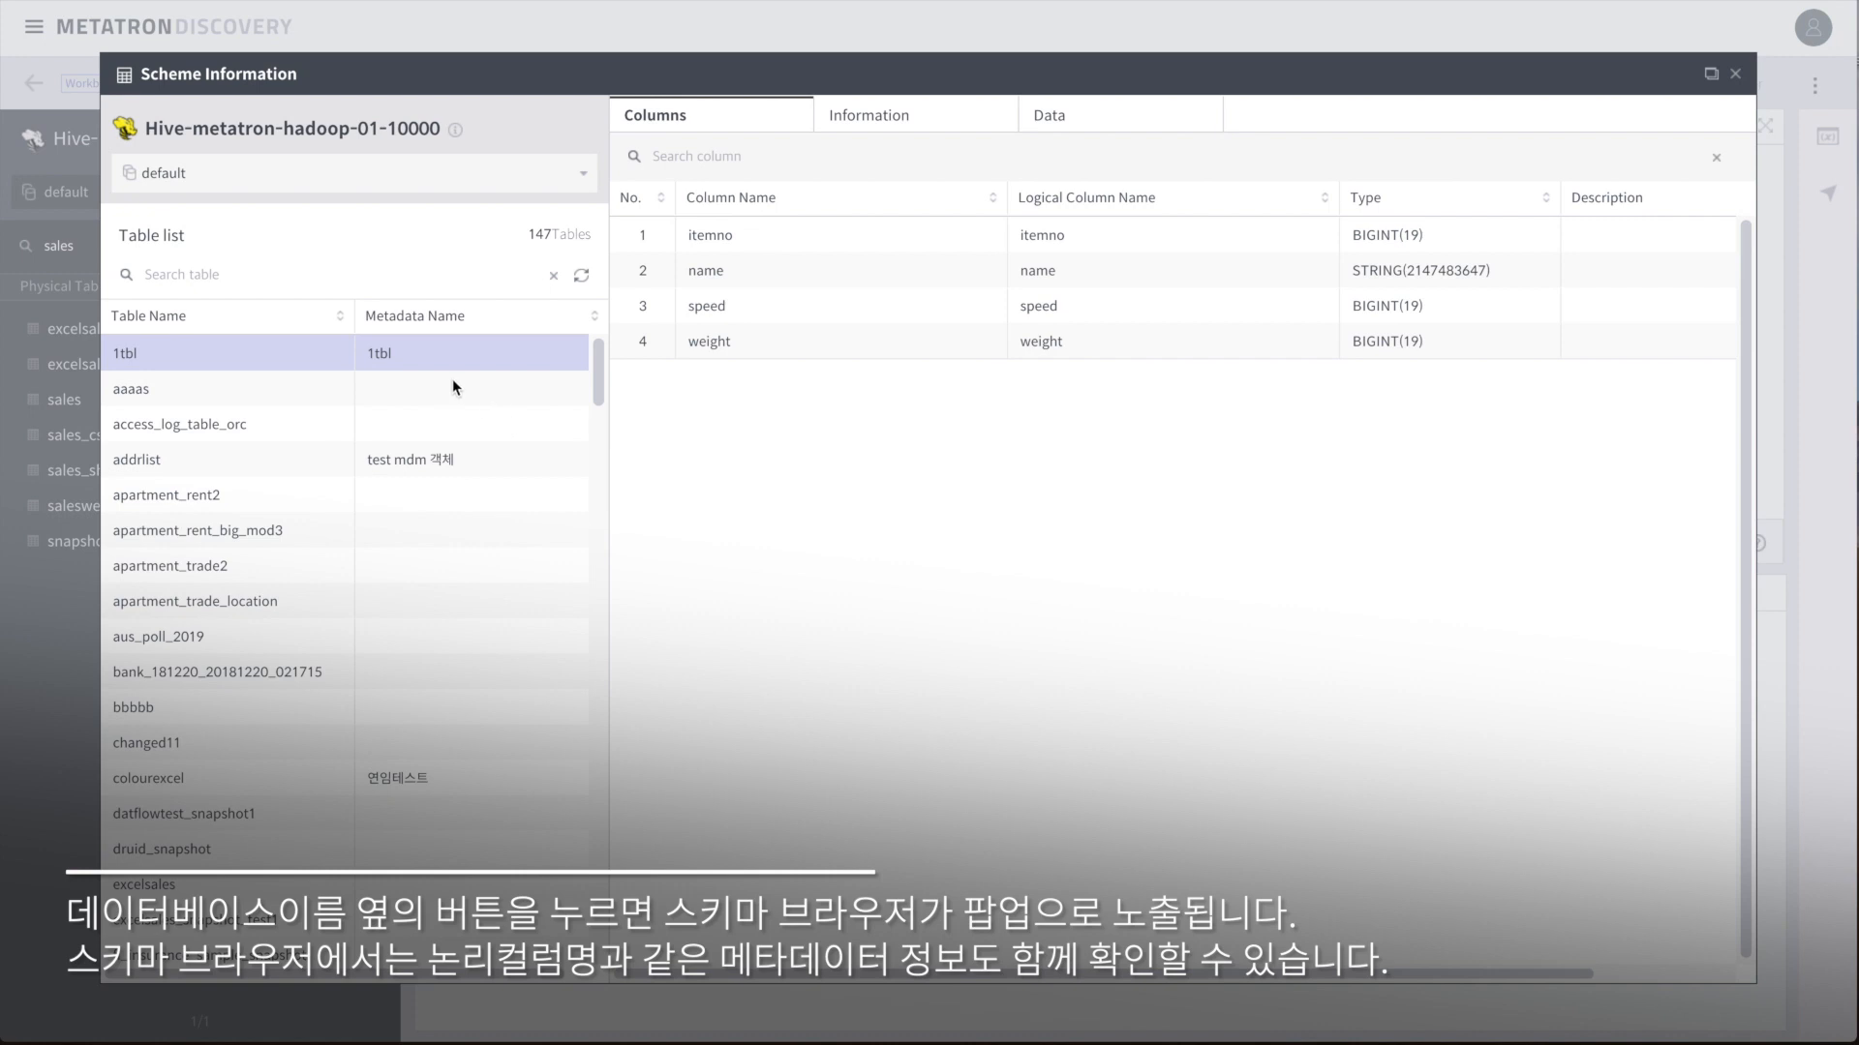
pyautogui.click(435, 174)
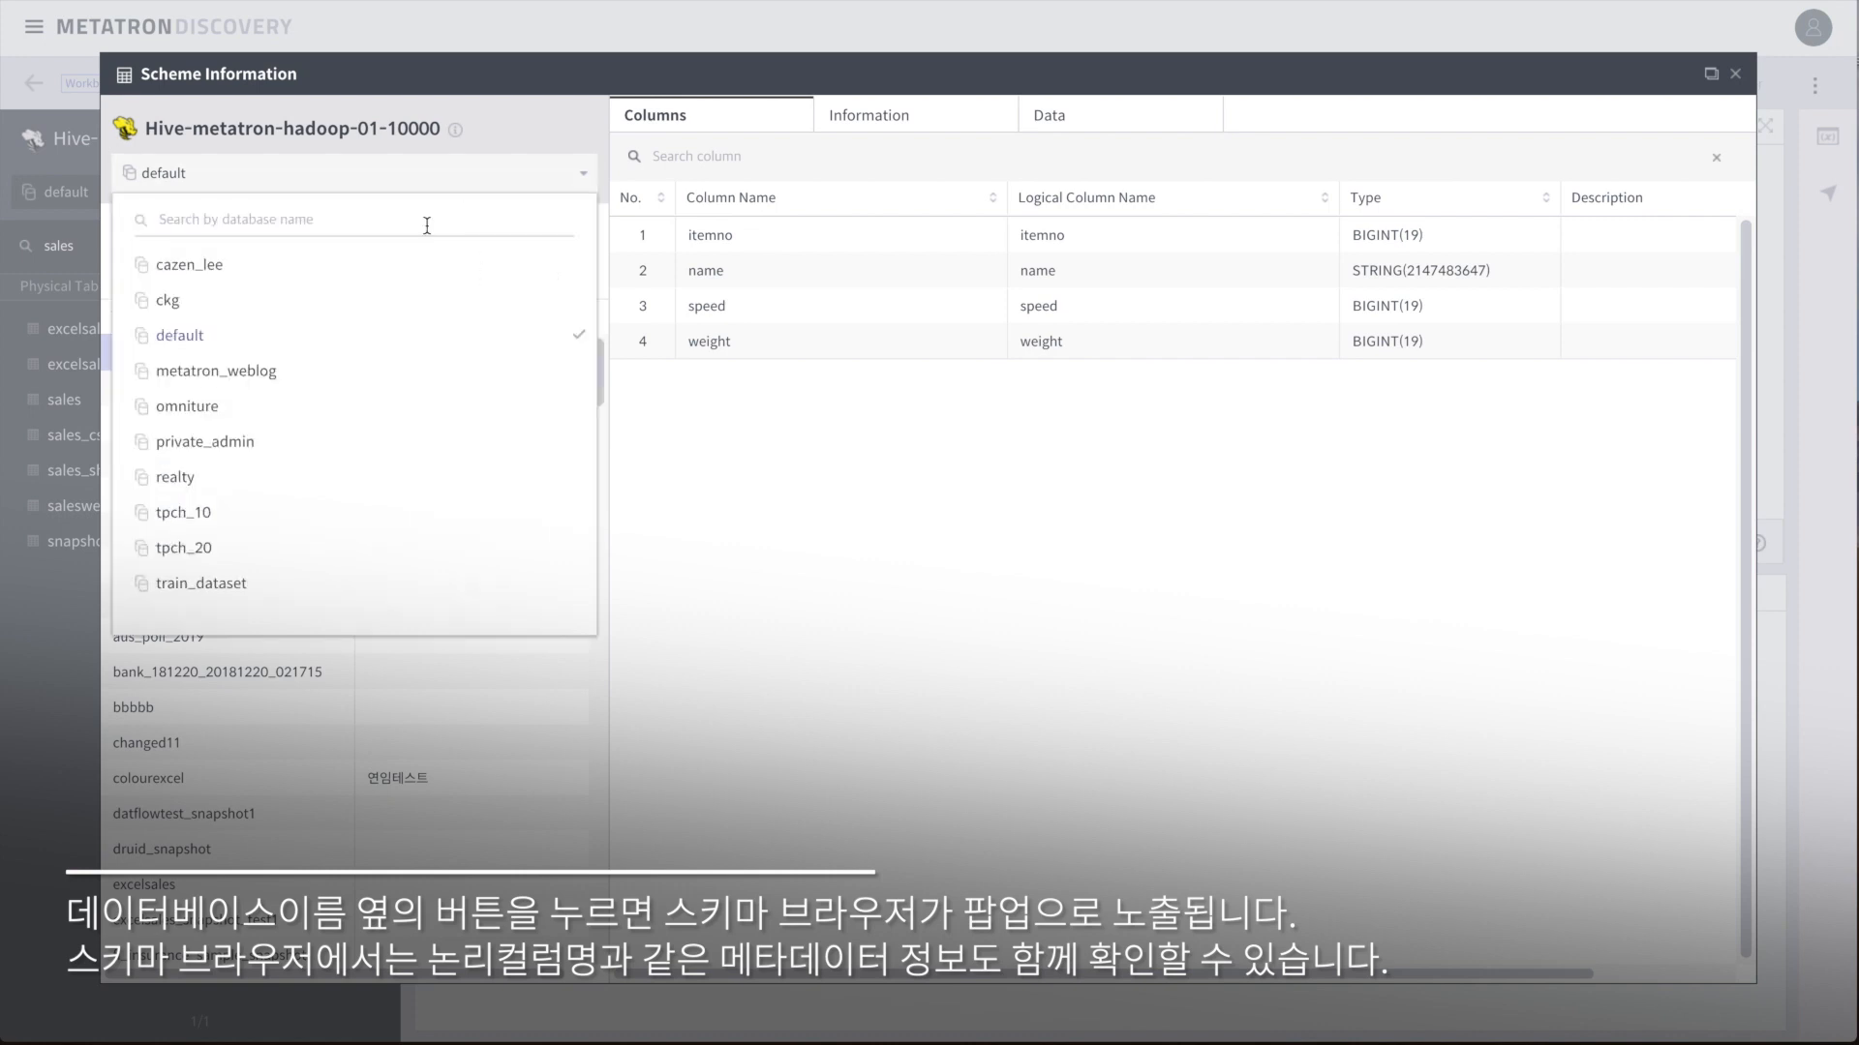
pyautogui.click(422, 333)
pyautogui.click(229, 281)
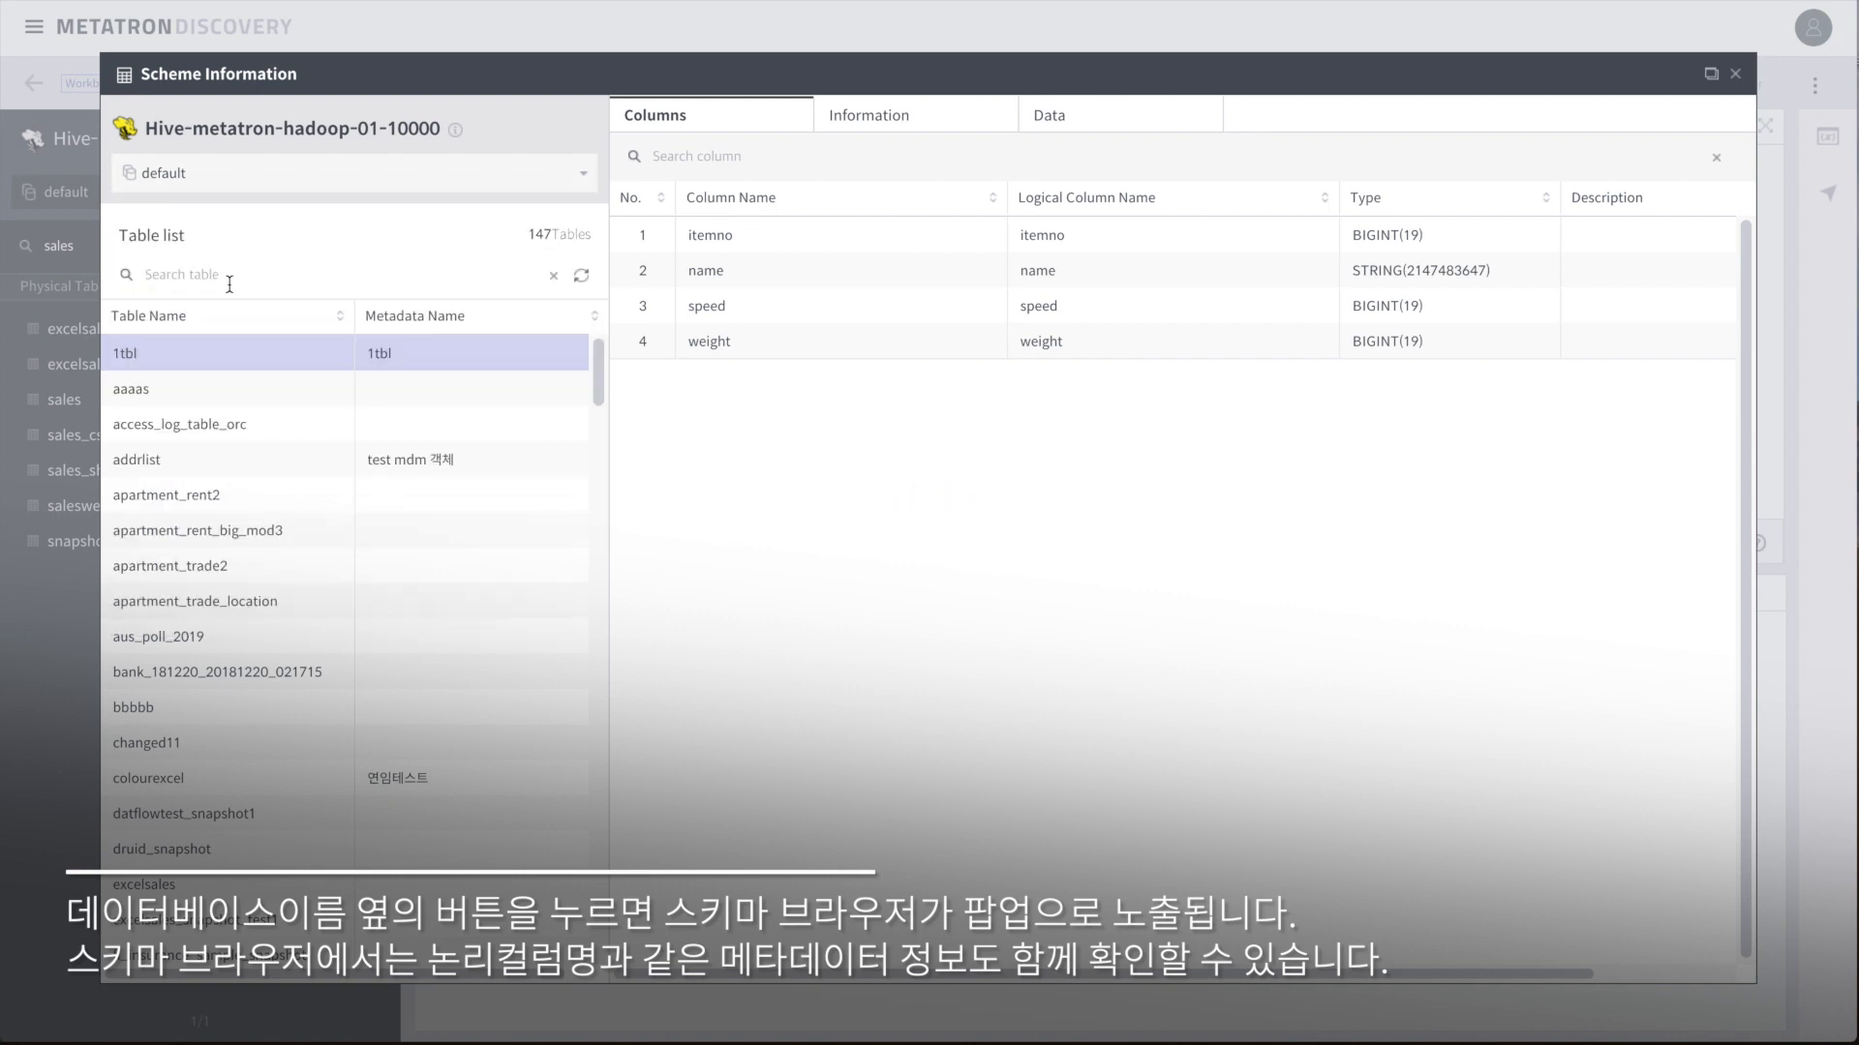
pyautogui.write('sales')
pyautogui.press('Return')
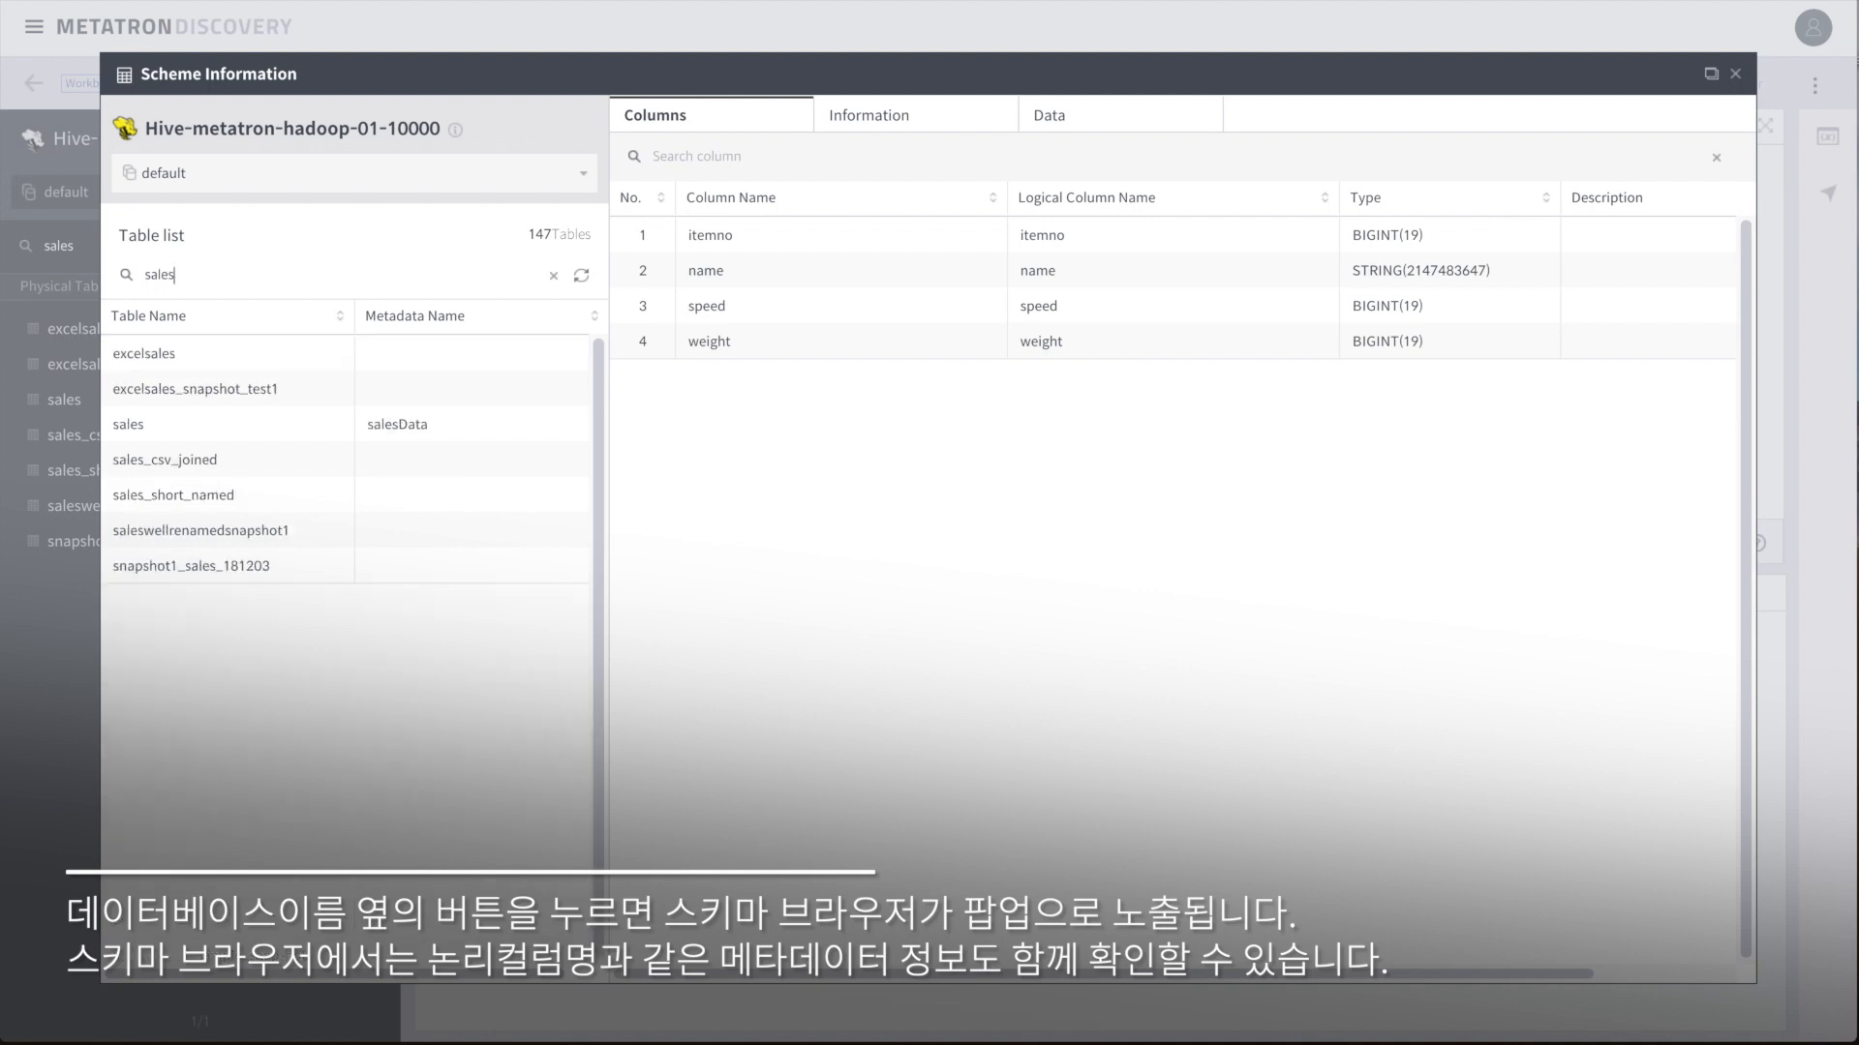
# Step: Show the sales table's columns filtered by 'date', then its detailed Information
pyautogui.click(459, 430)
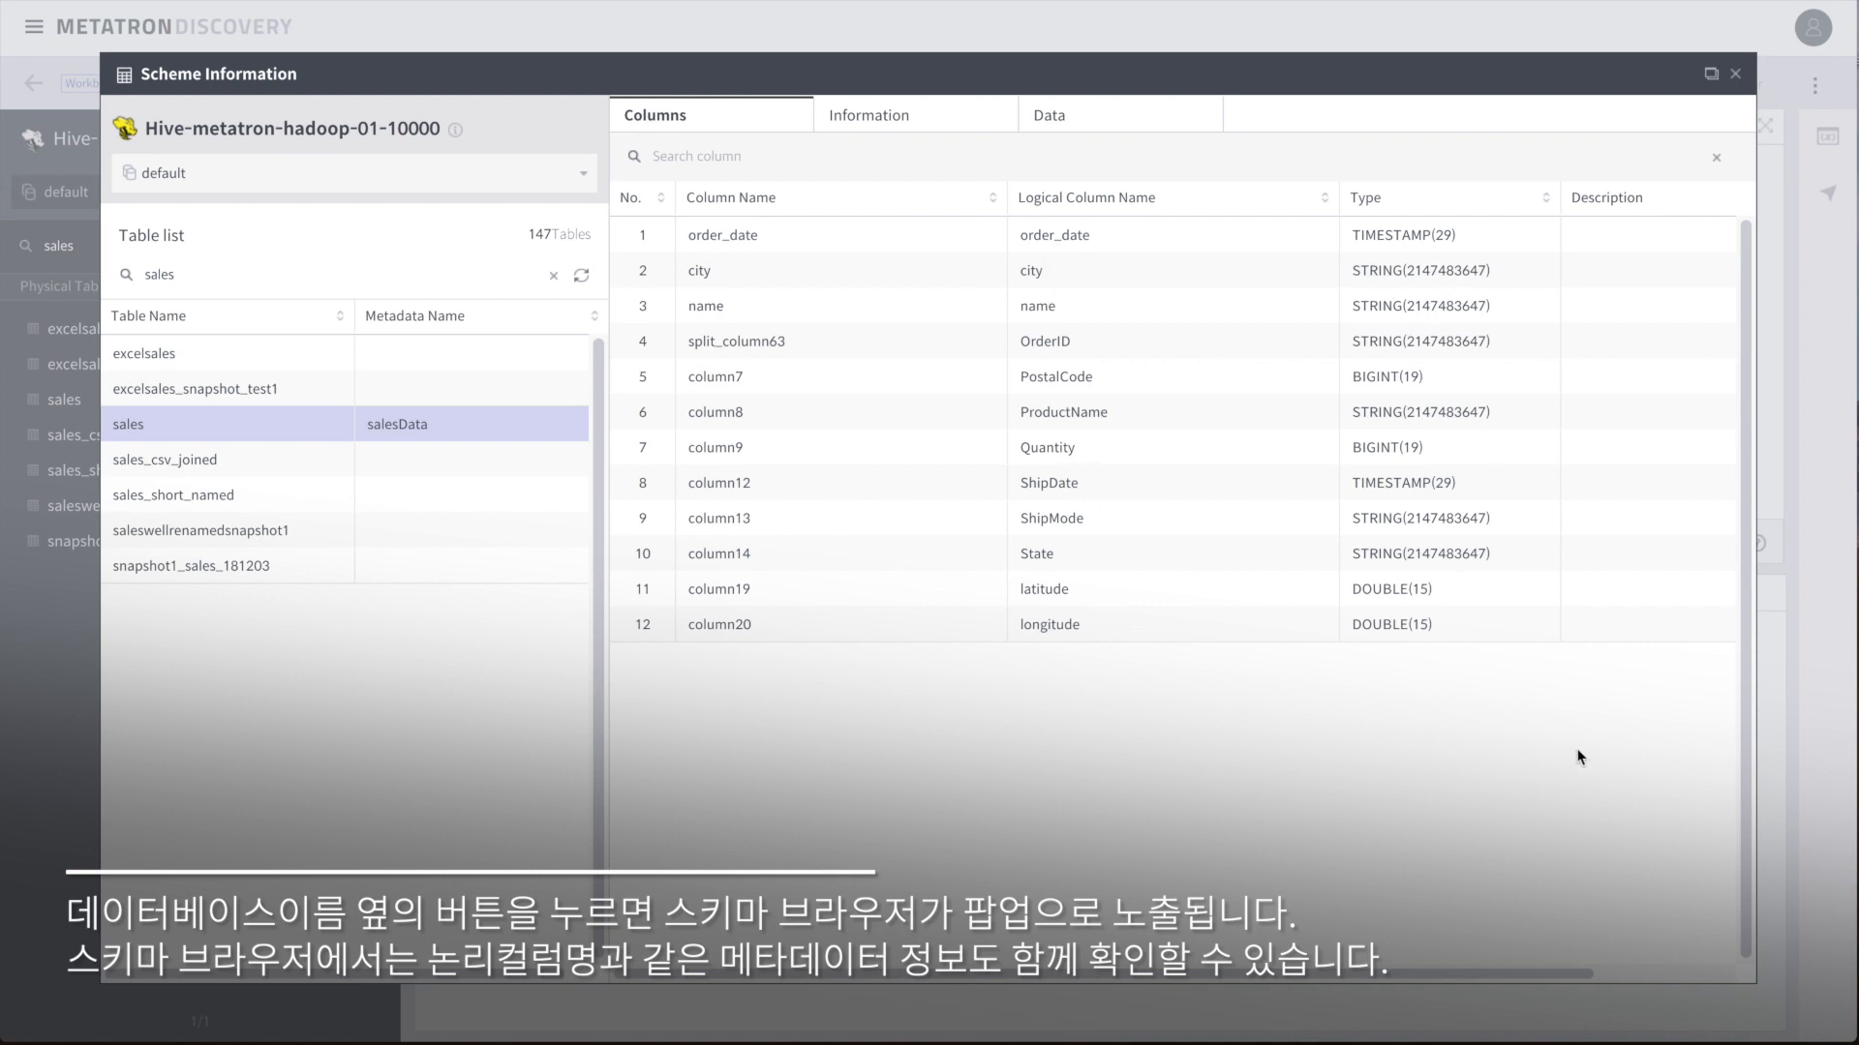
pyautogui.moveTo(1395, 976); pyautogui.dragTo(1198, 977)
pyautogui.click(696, 156)
pyautogui.write('date')
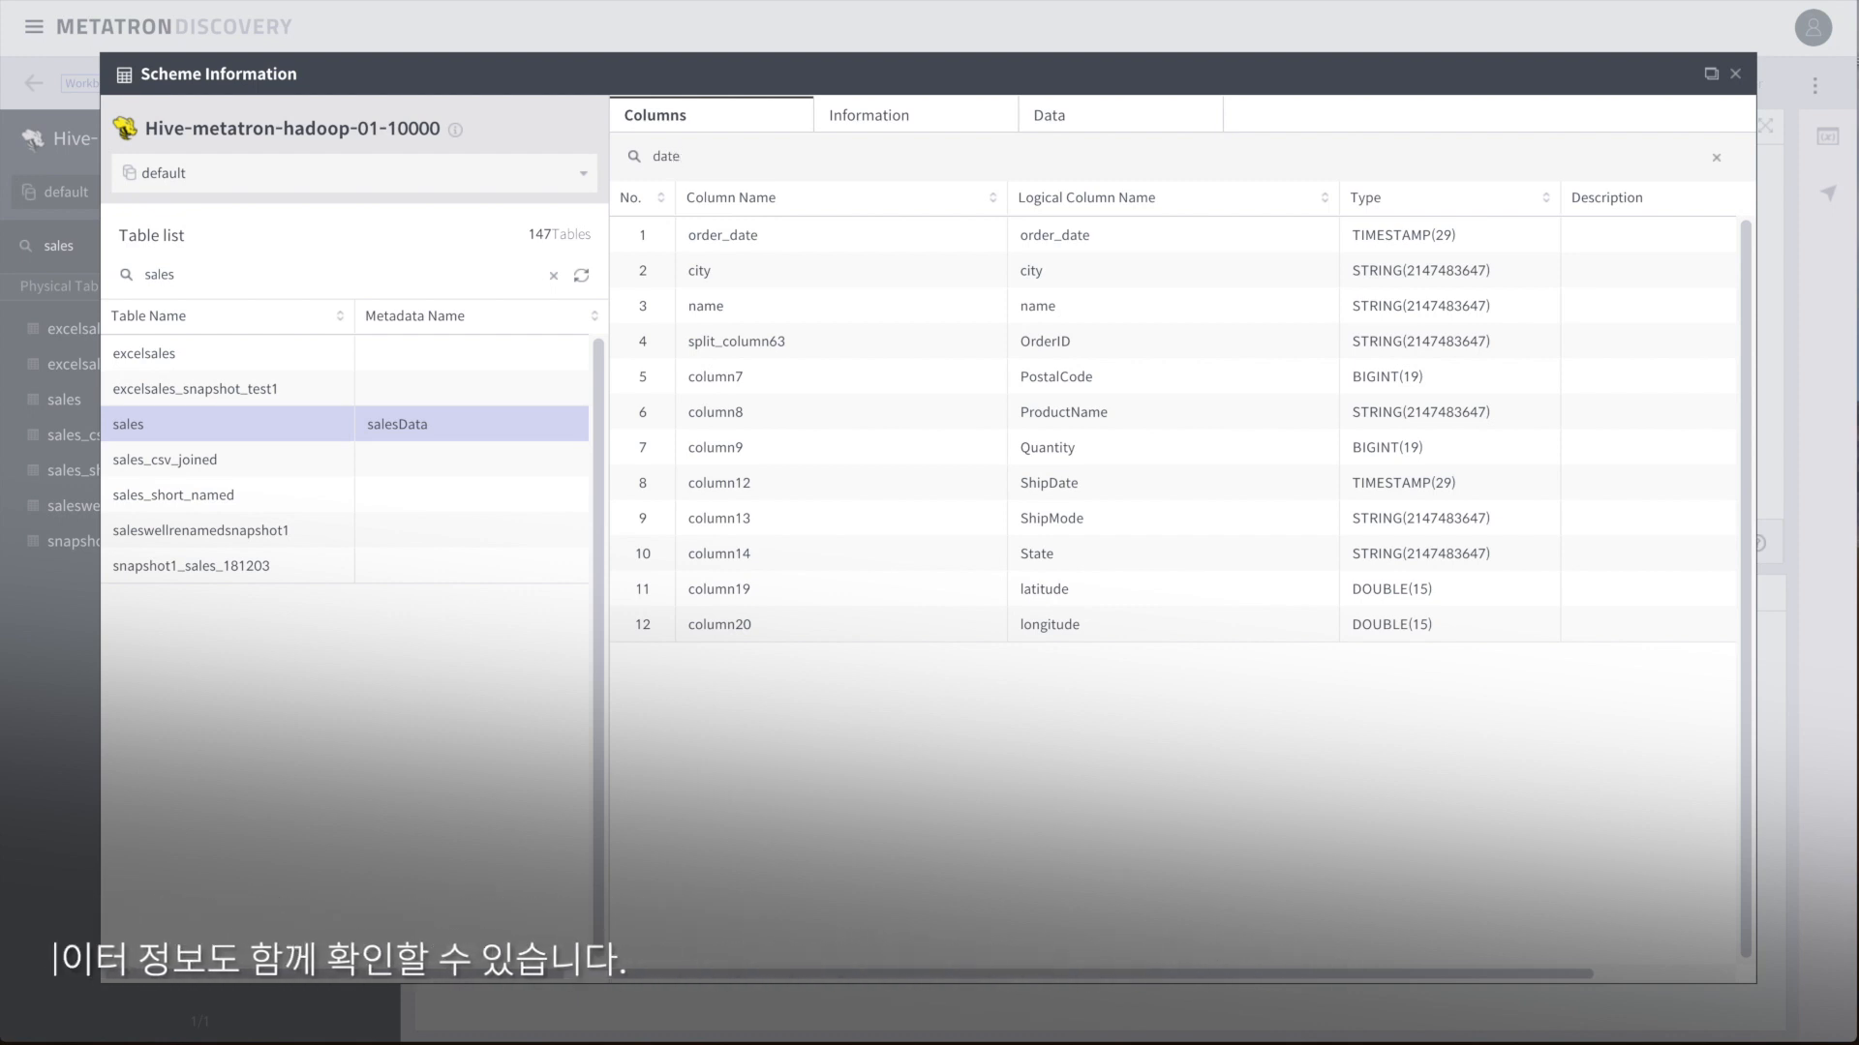
pyautogui.click(842, 118)
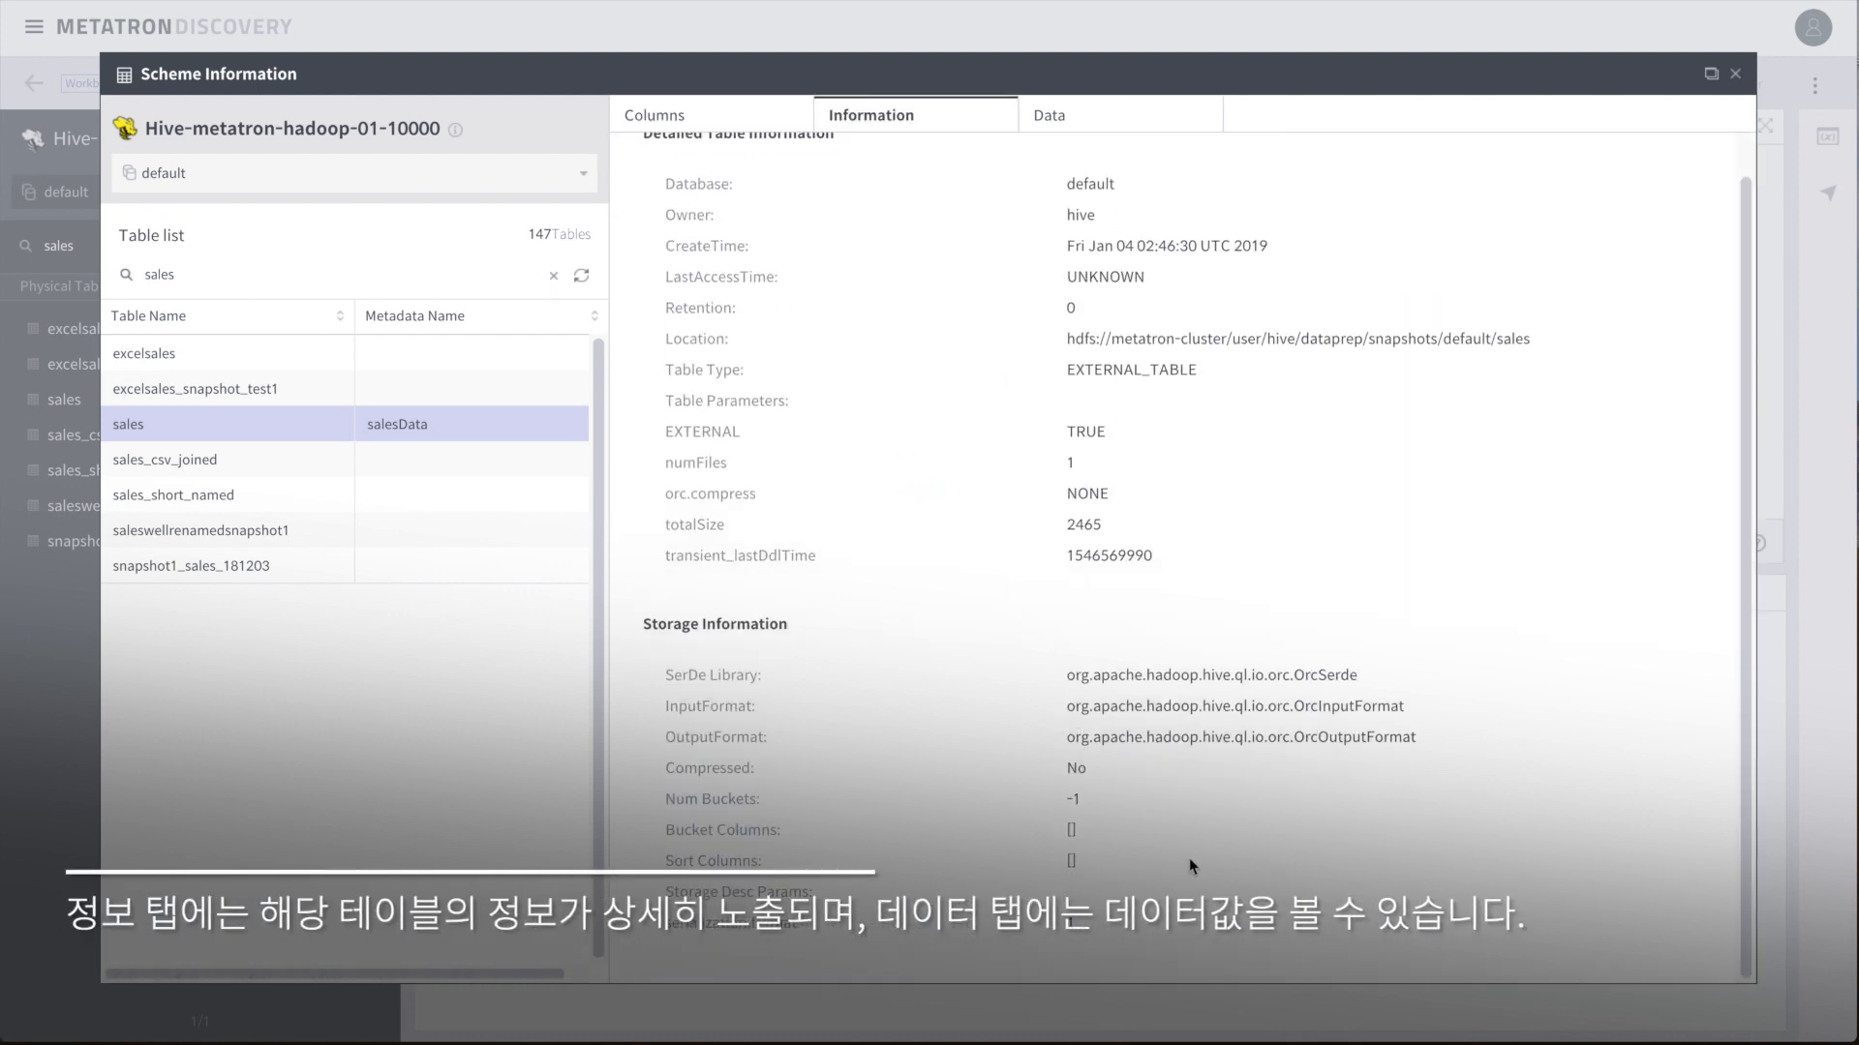
# Step: View and search the sales table's data rows, then pop the schema browser into a separate window
pyautogui.click(1152, 118)
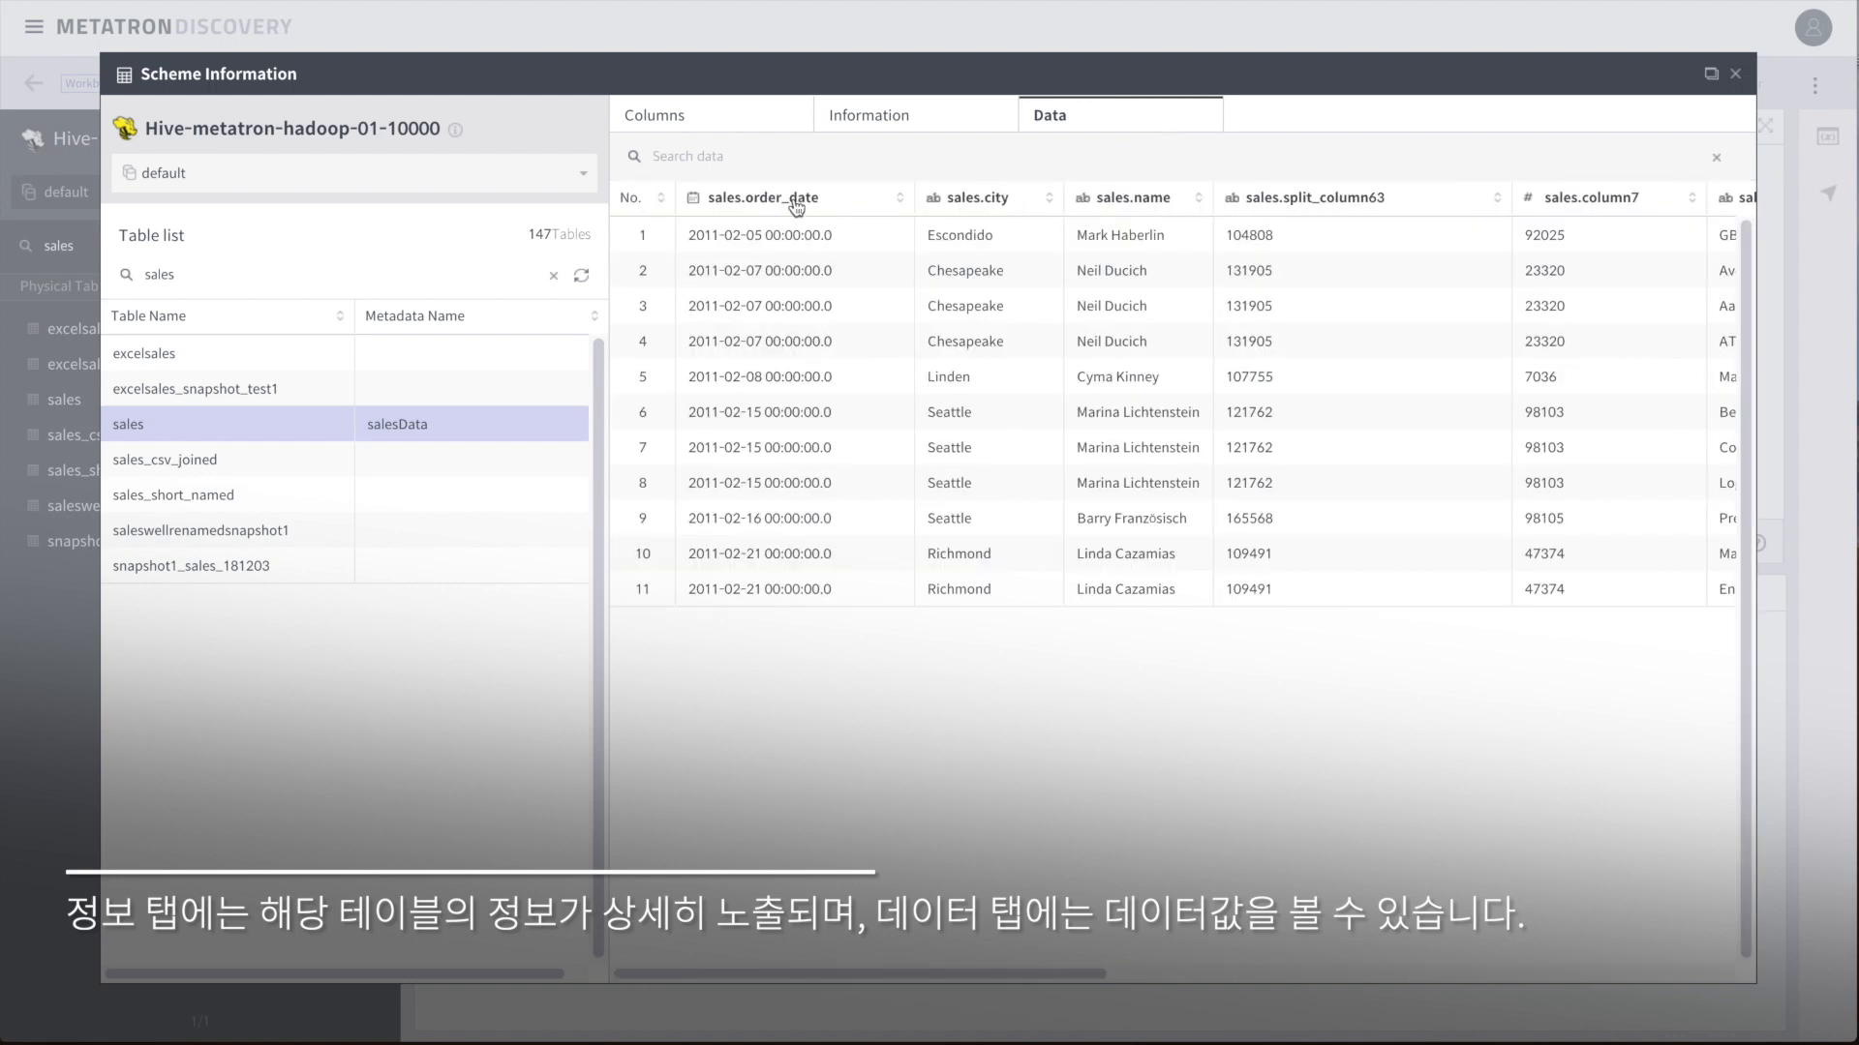
pyautogui.moveTo(1069, 987); pyautogui.dragTo(962, 979)
pyautogui.click(798, 160)
pyautogui.write('av')
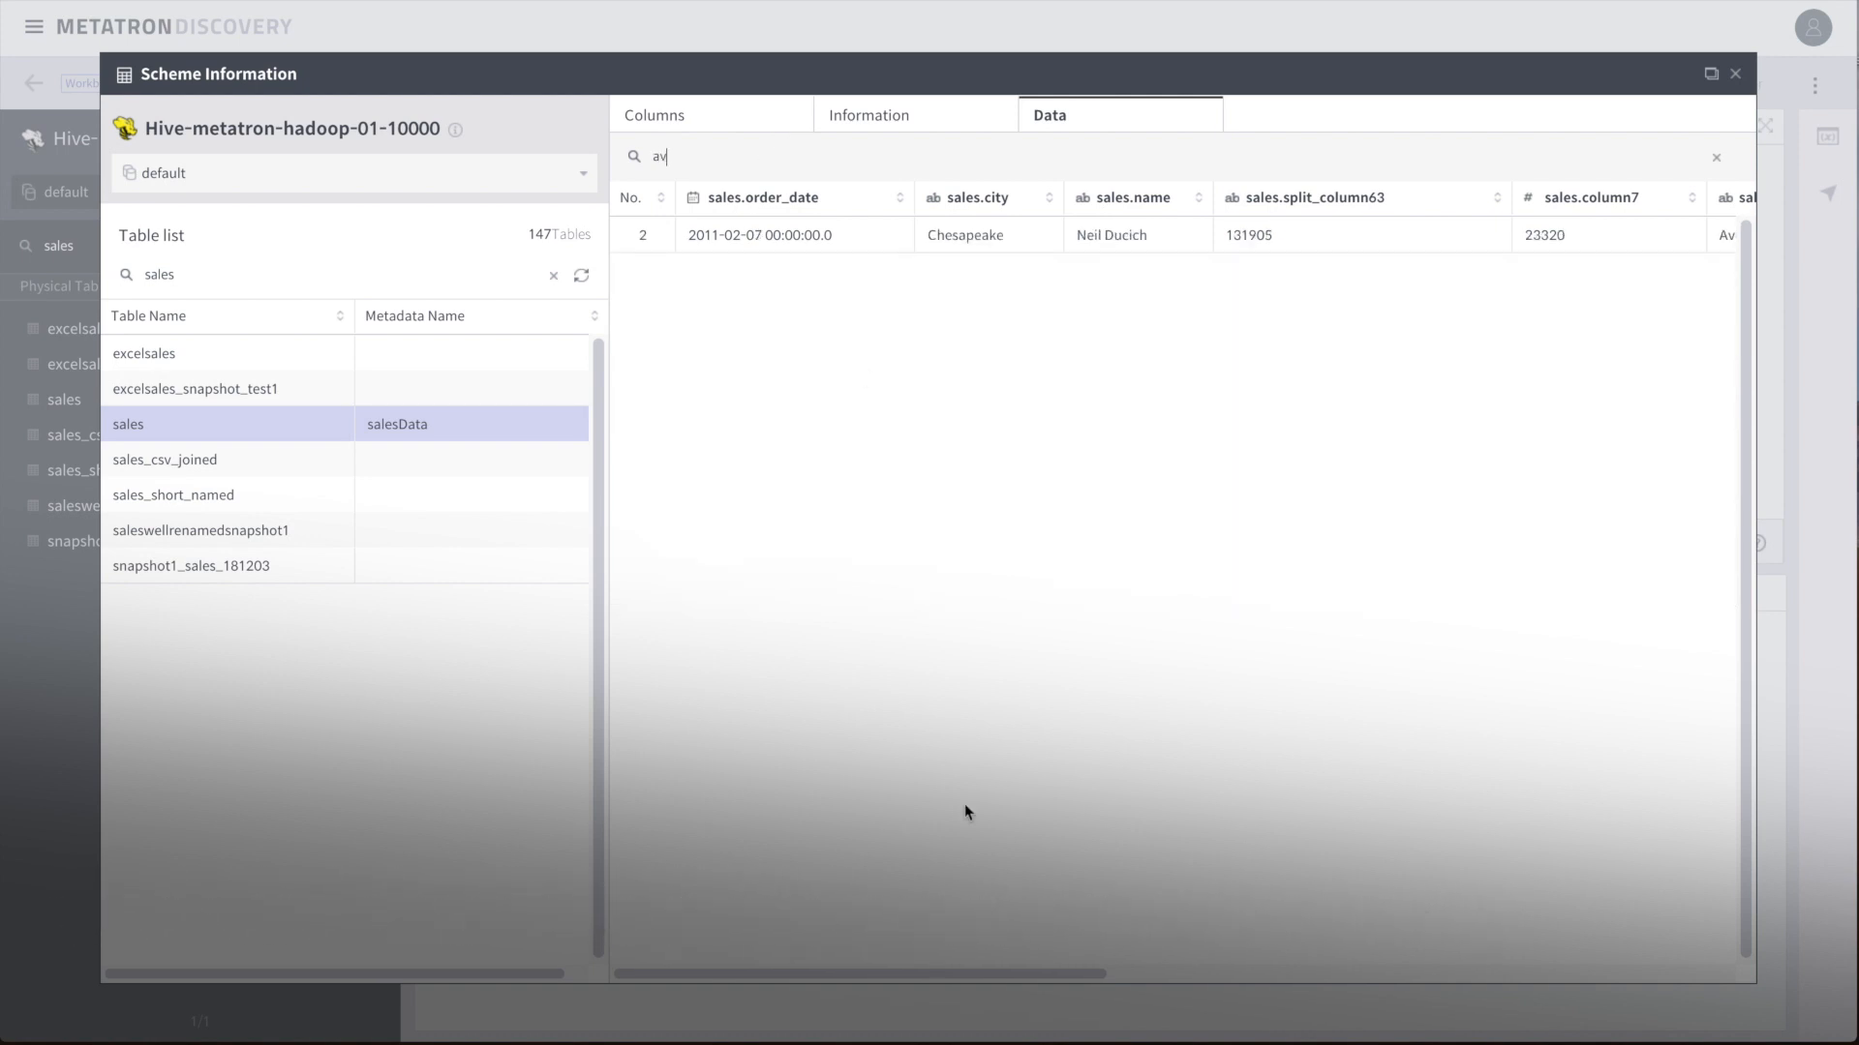
pyautogui.moveTo(951, 975); pyautogui.dragTo(1294, 697)
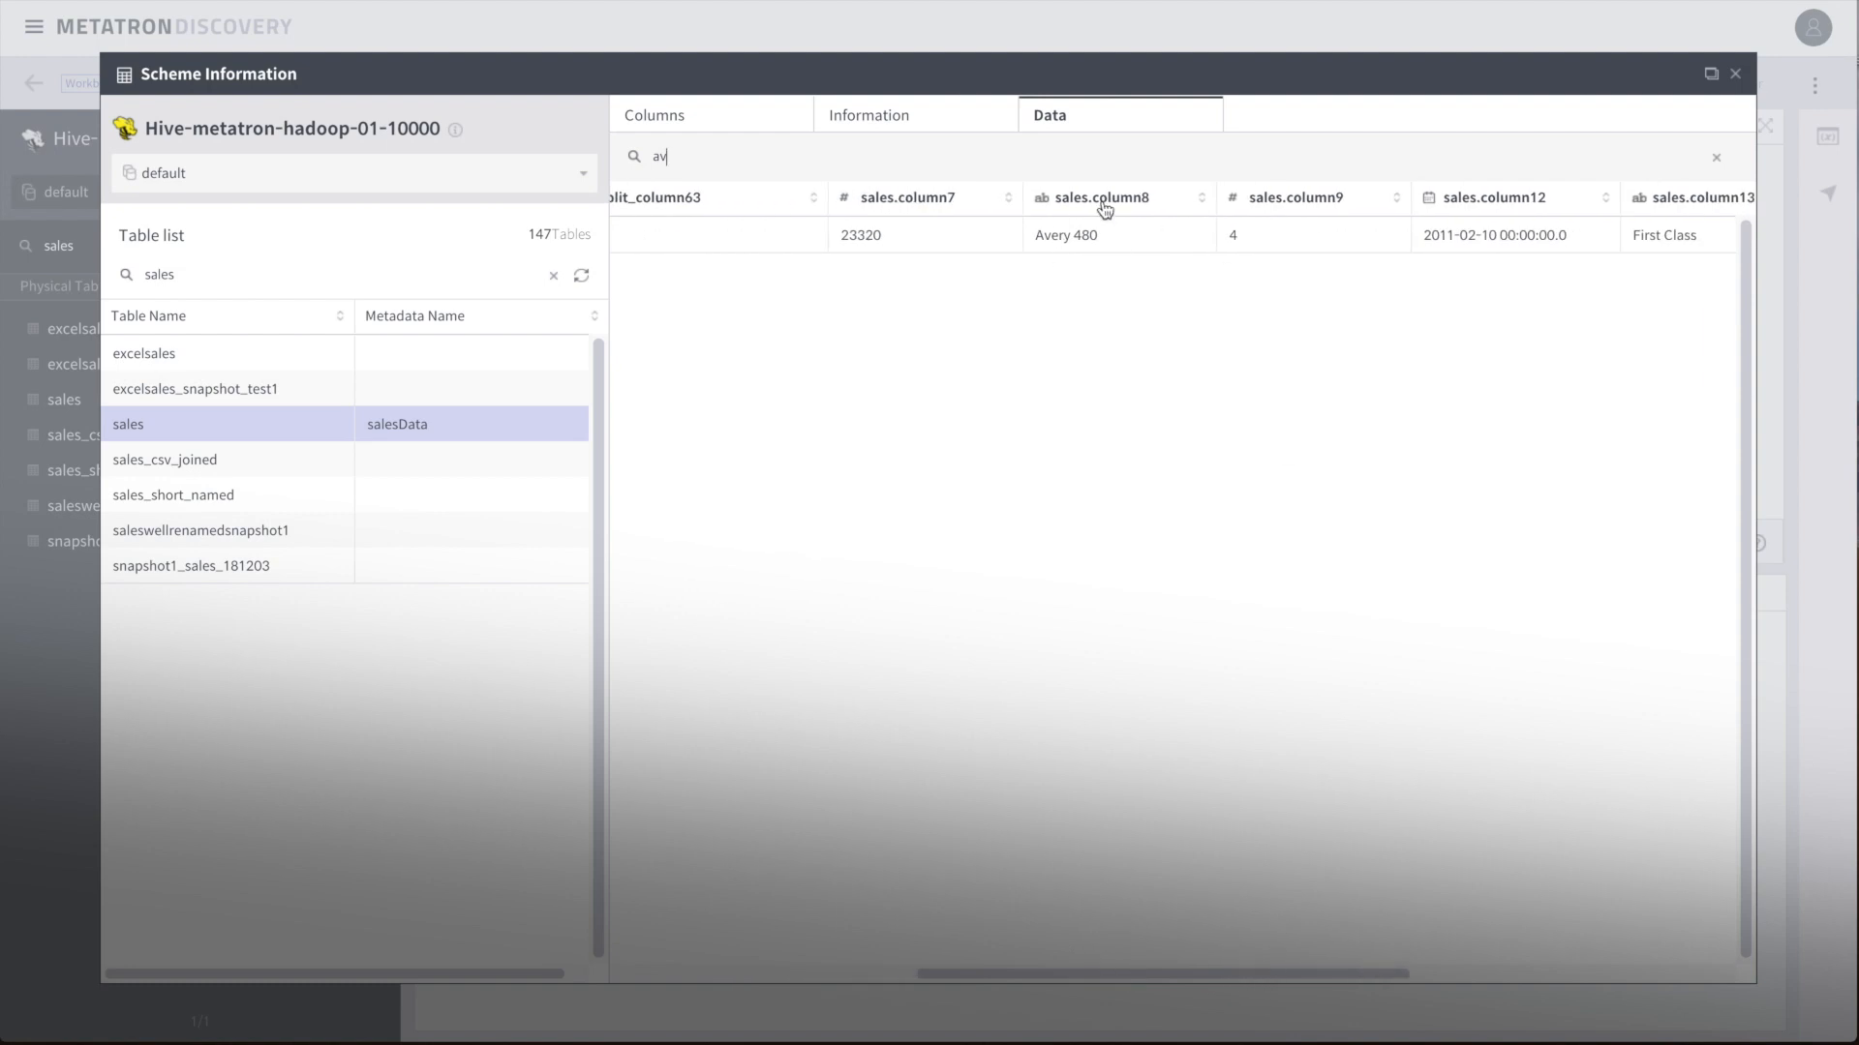
pyautogui.click(1713, 74)
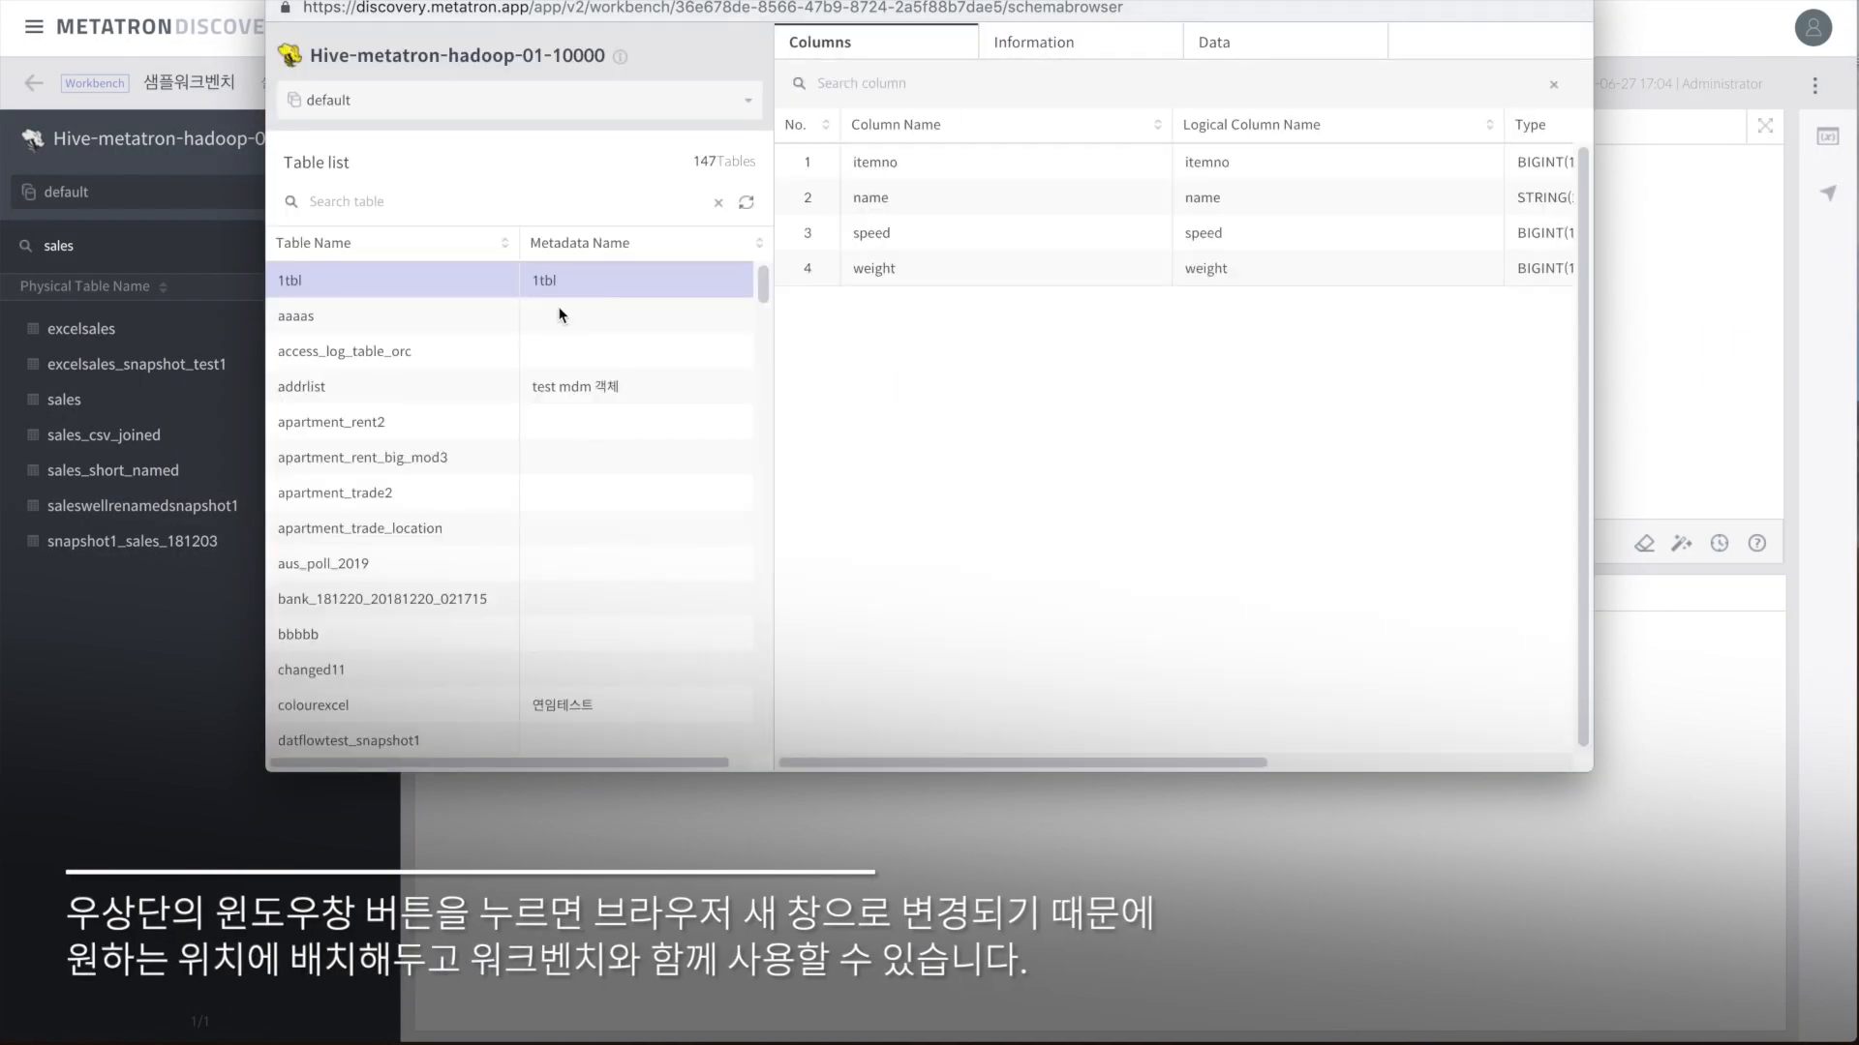
# Step: In the detached window, show the sales table's data rows, then move and close the window
pyautogui.click(398, 200)
pyautogui.write('sales')
pyautogui.click(632, 359)
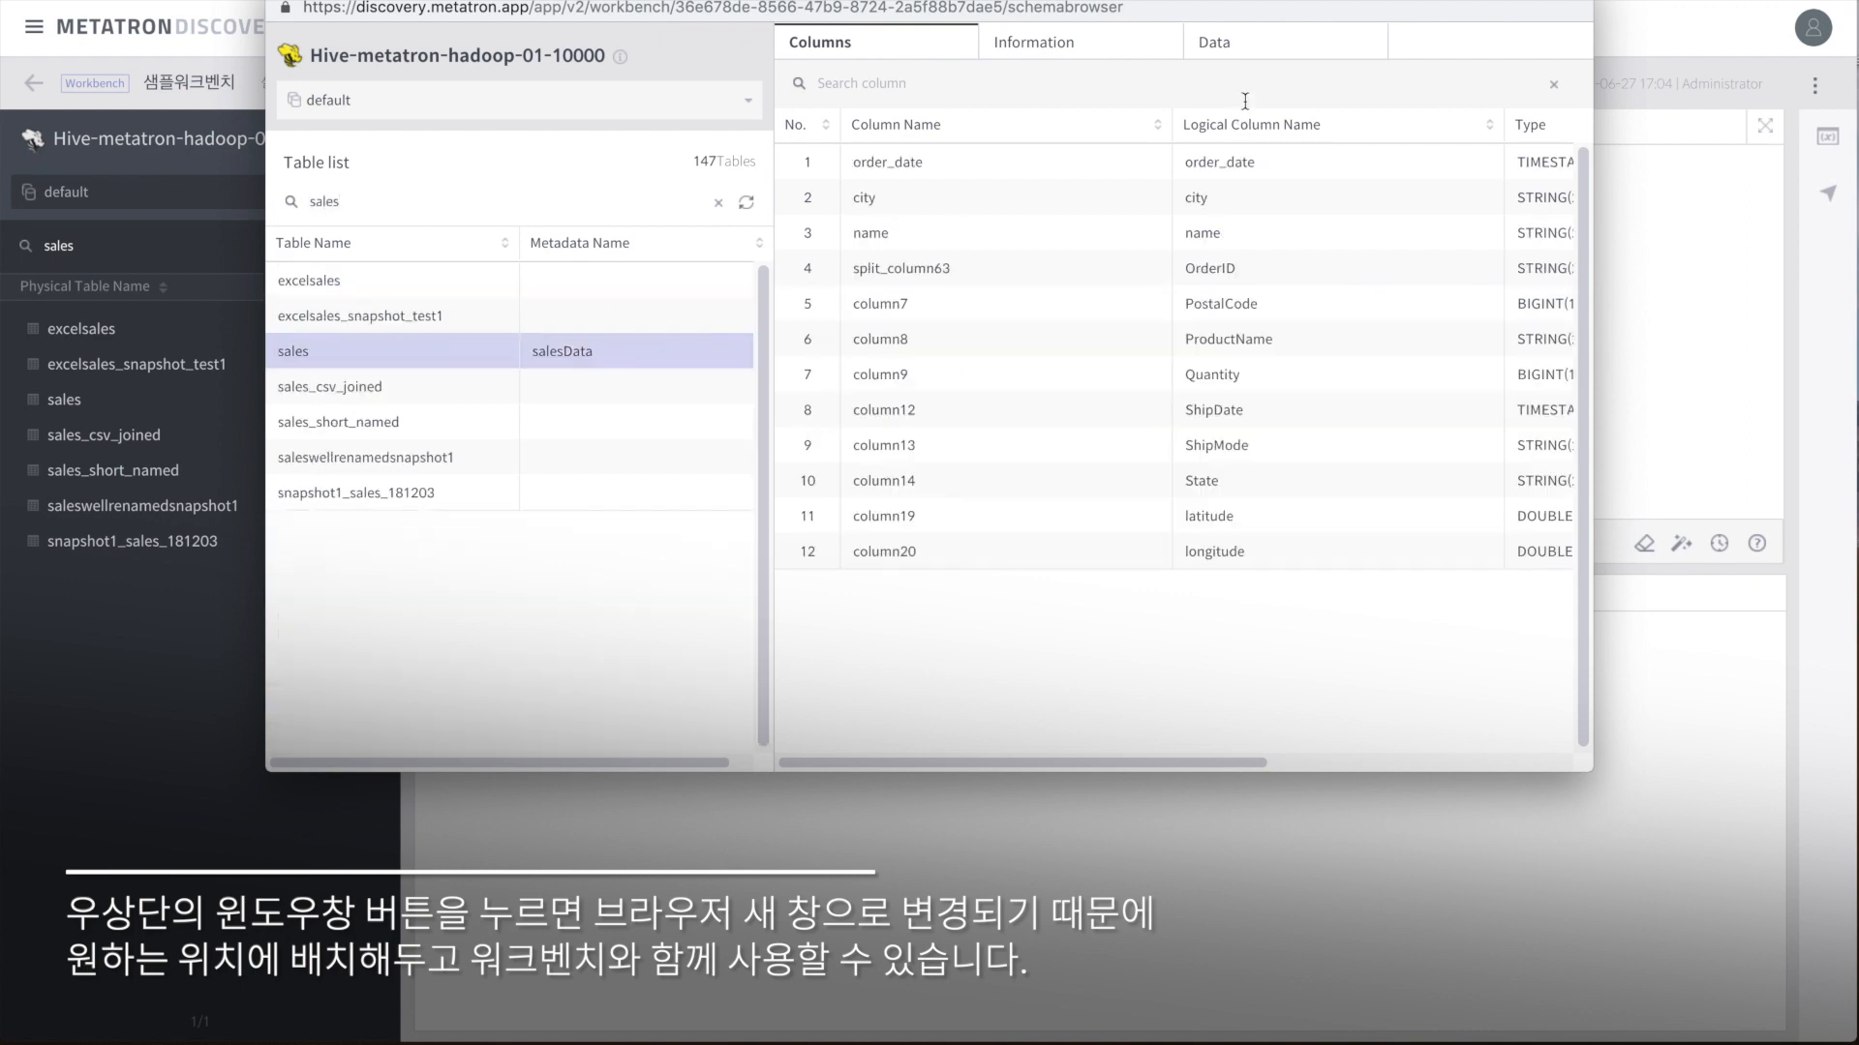
pyautogui.click(1243, 44)
pyautogui.moveTo(982, 767); pyautogui.dragTo(947, 796)
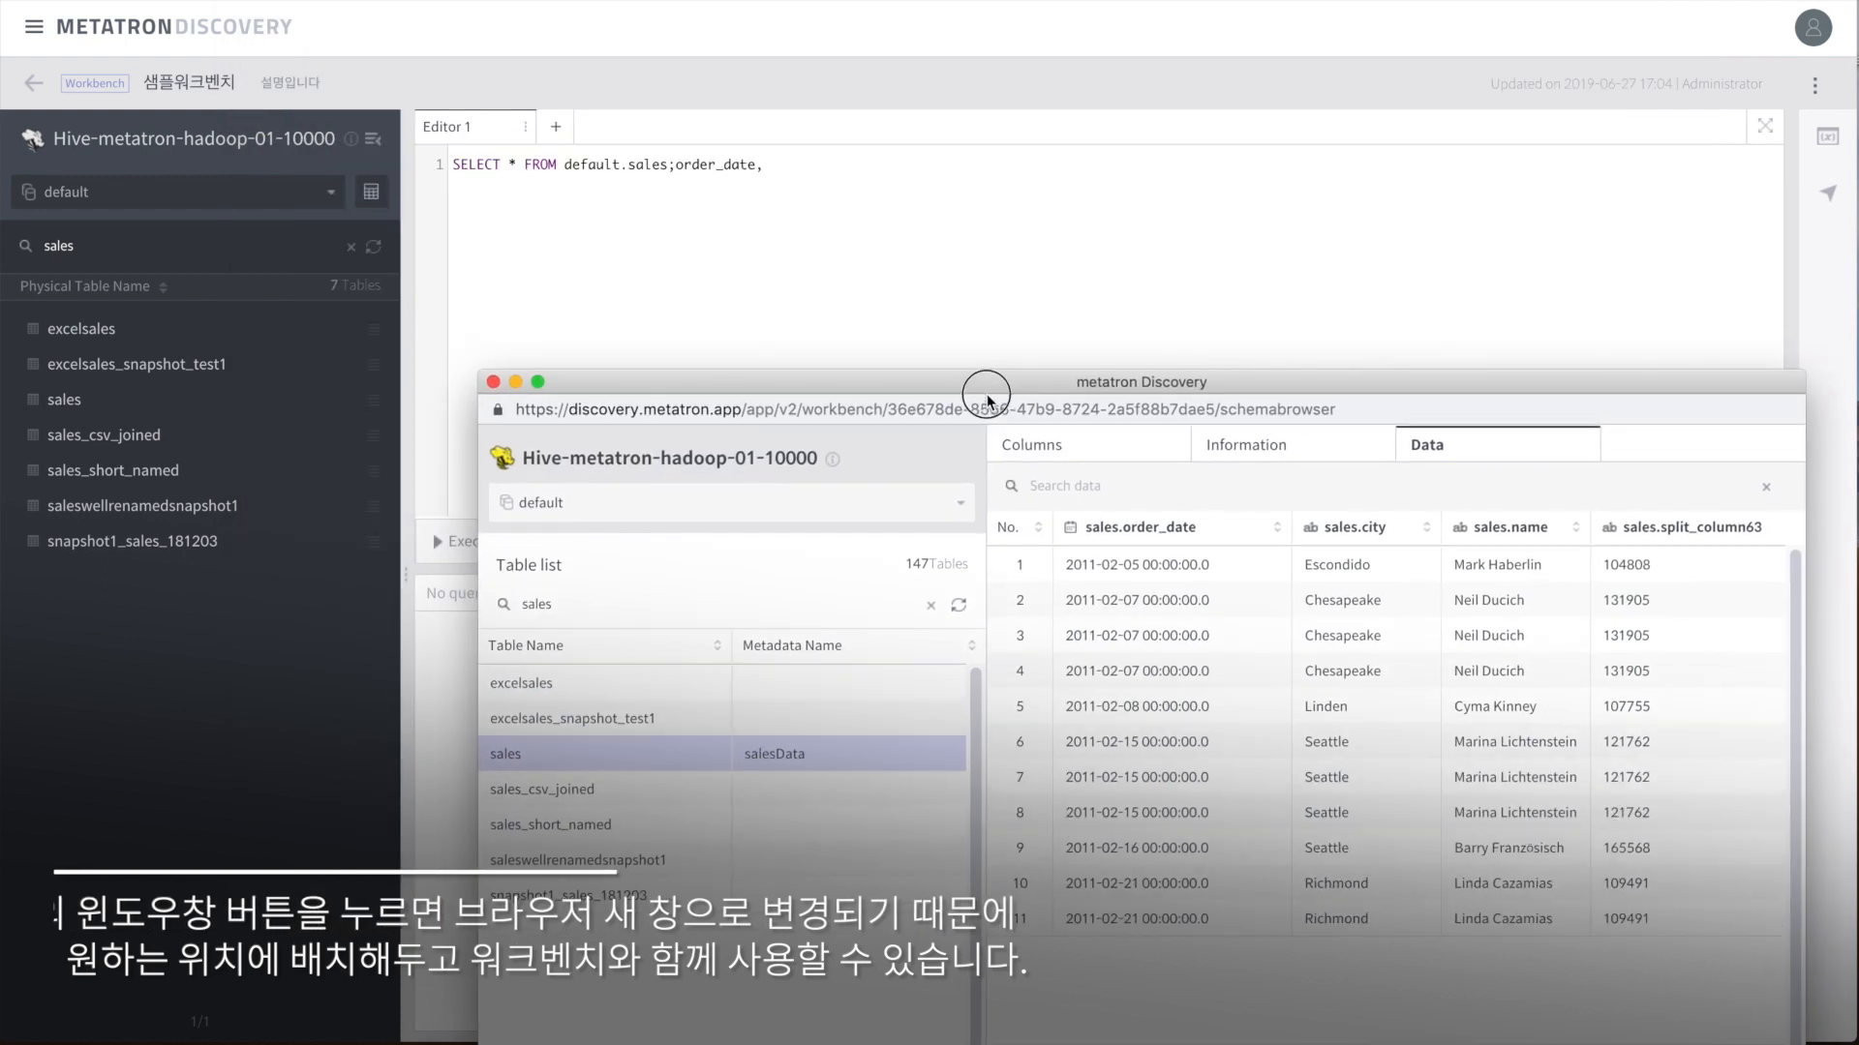
pyautogui.moveTo(983, 386); pyautogui.dragTo(803, 24)
pyautogui.click(310, 6)
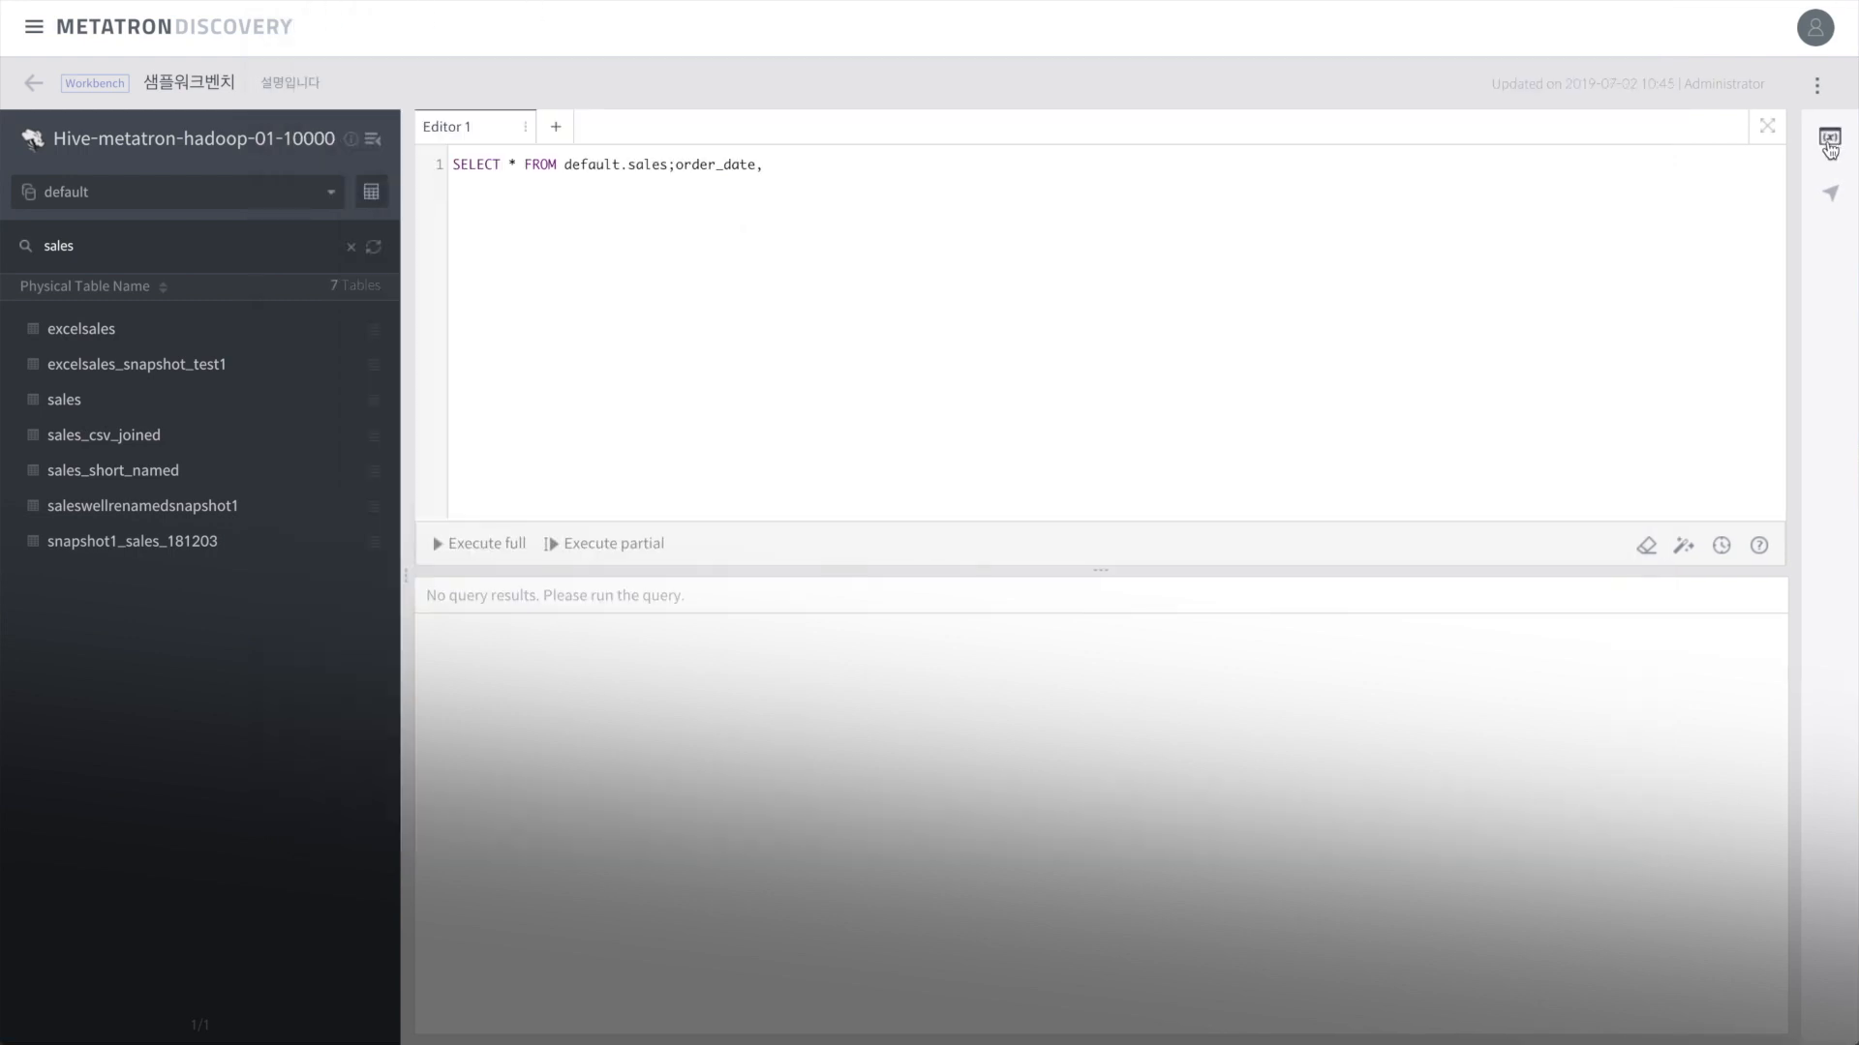
# Step: Add a date global variable 새해첫날 set to 2019-01-01
pyautogui.click(1828, 137)
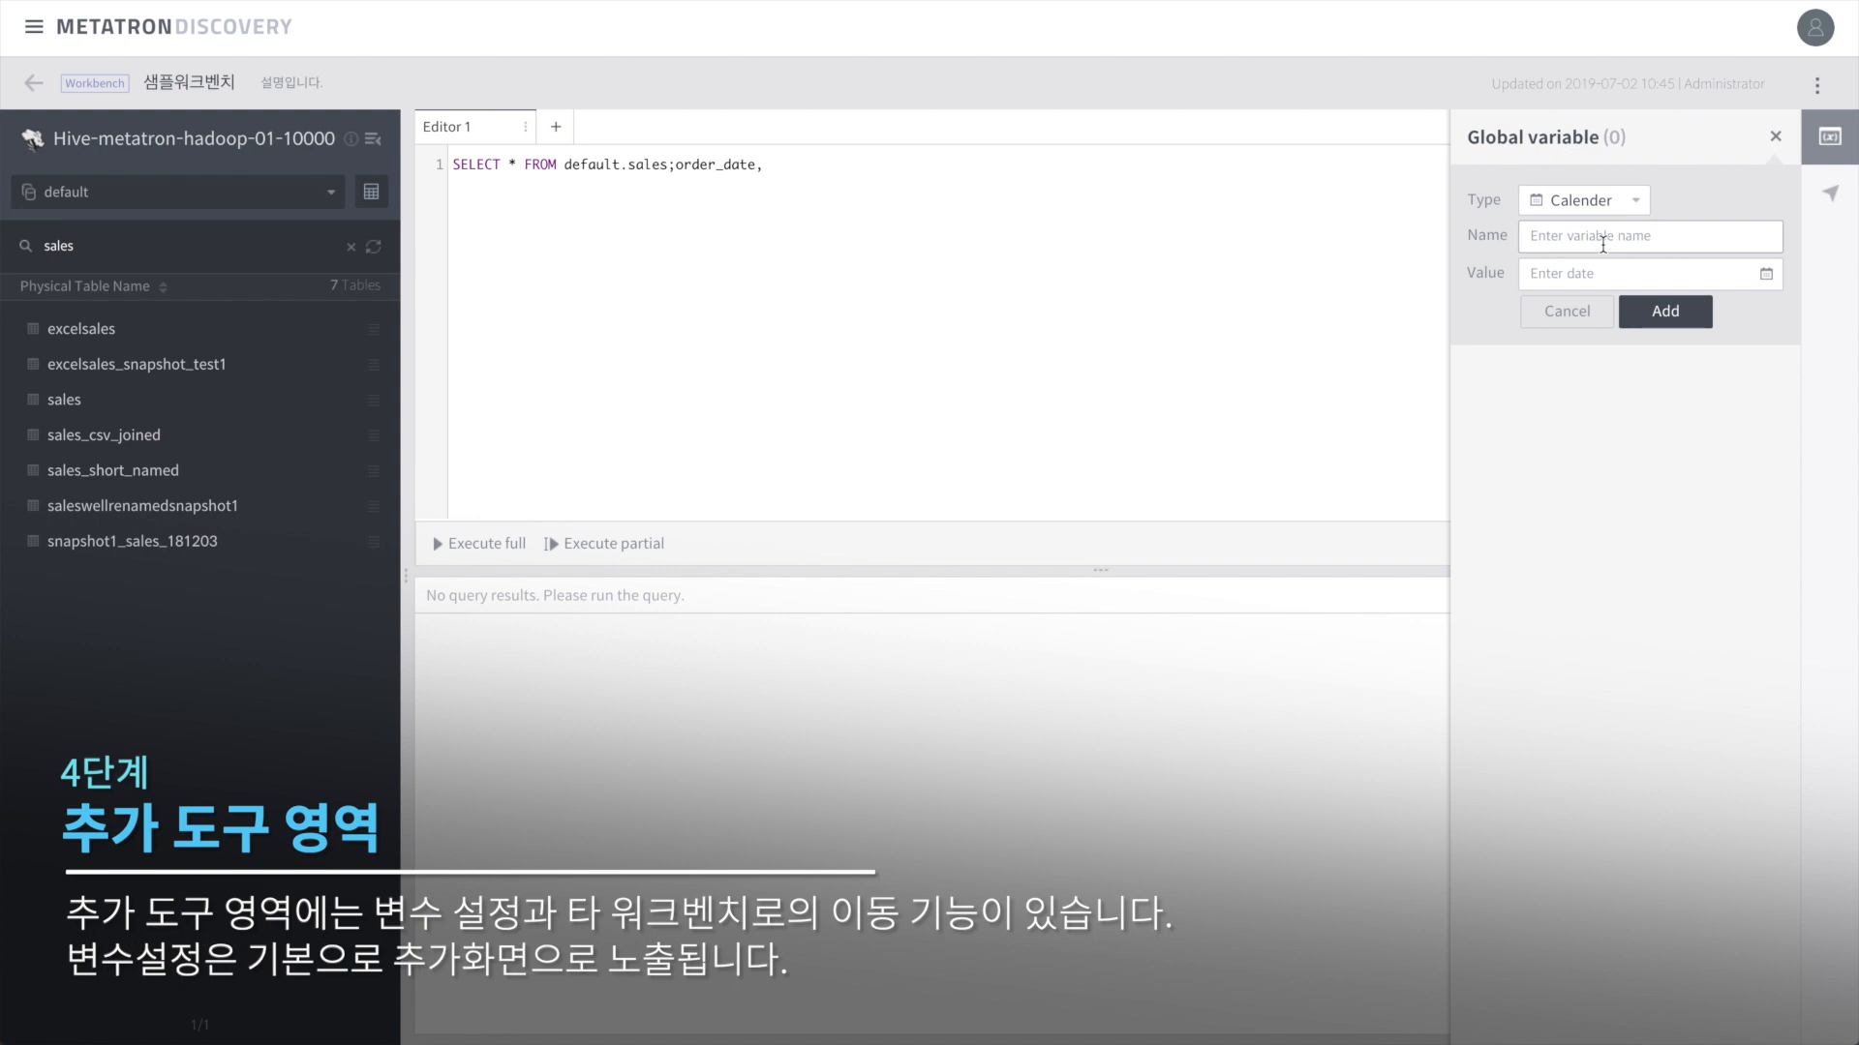
pyautogui.write('ㅅ')
pyautogui.click(1766, 276)
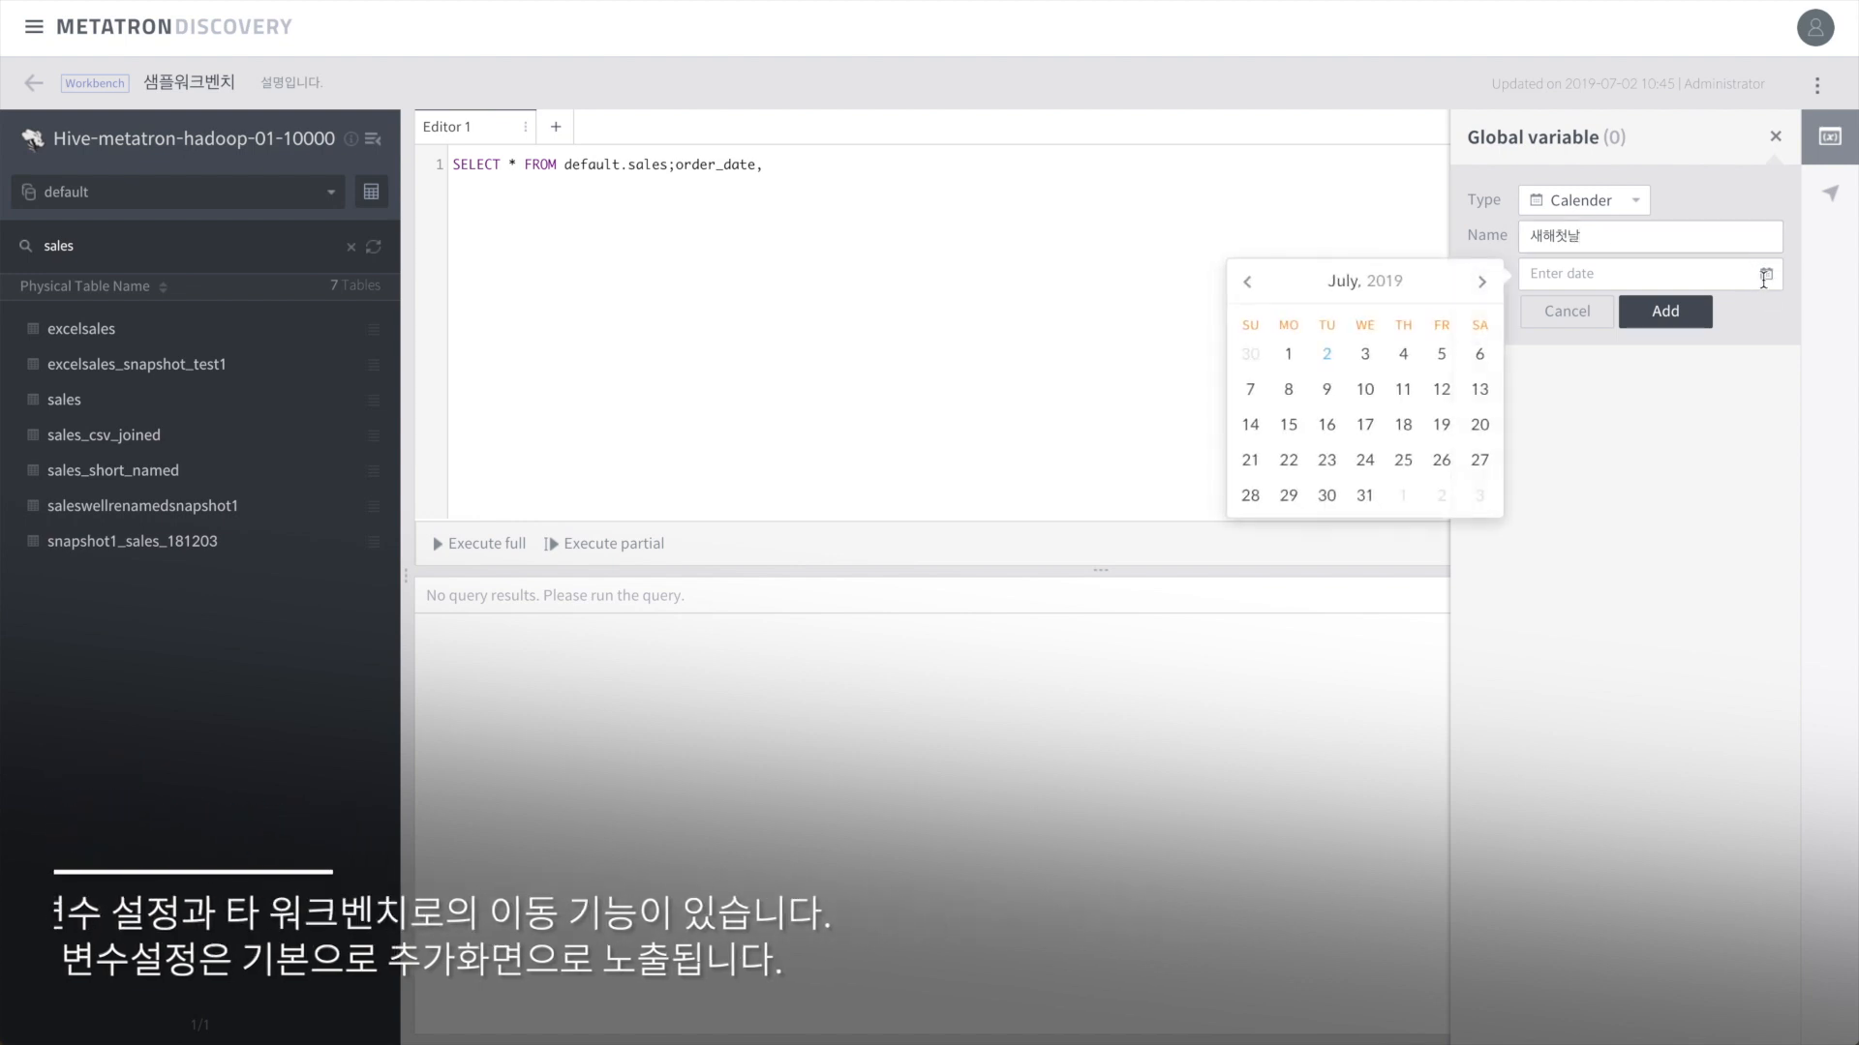
pyautogui.click(1380, 295)
pyautogui.click(1276, 332)
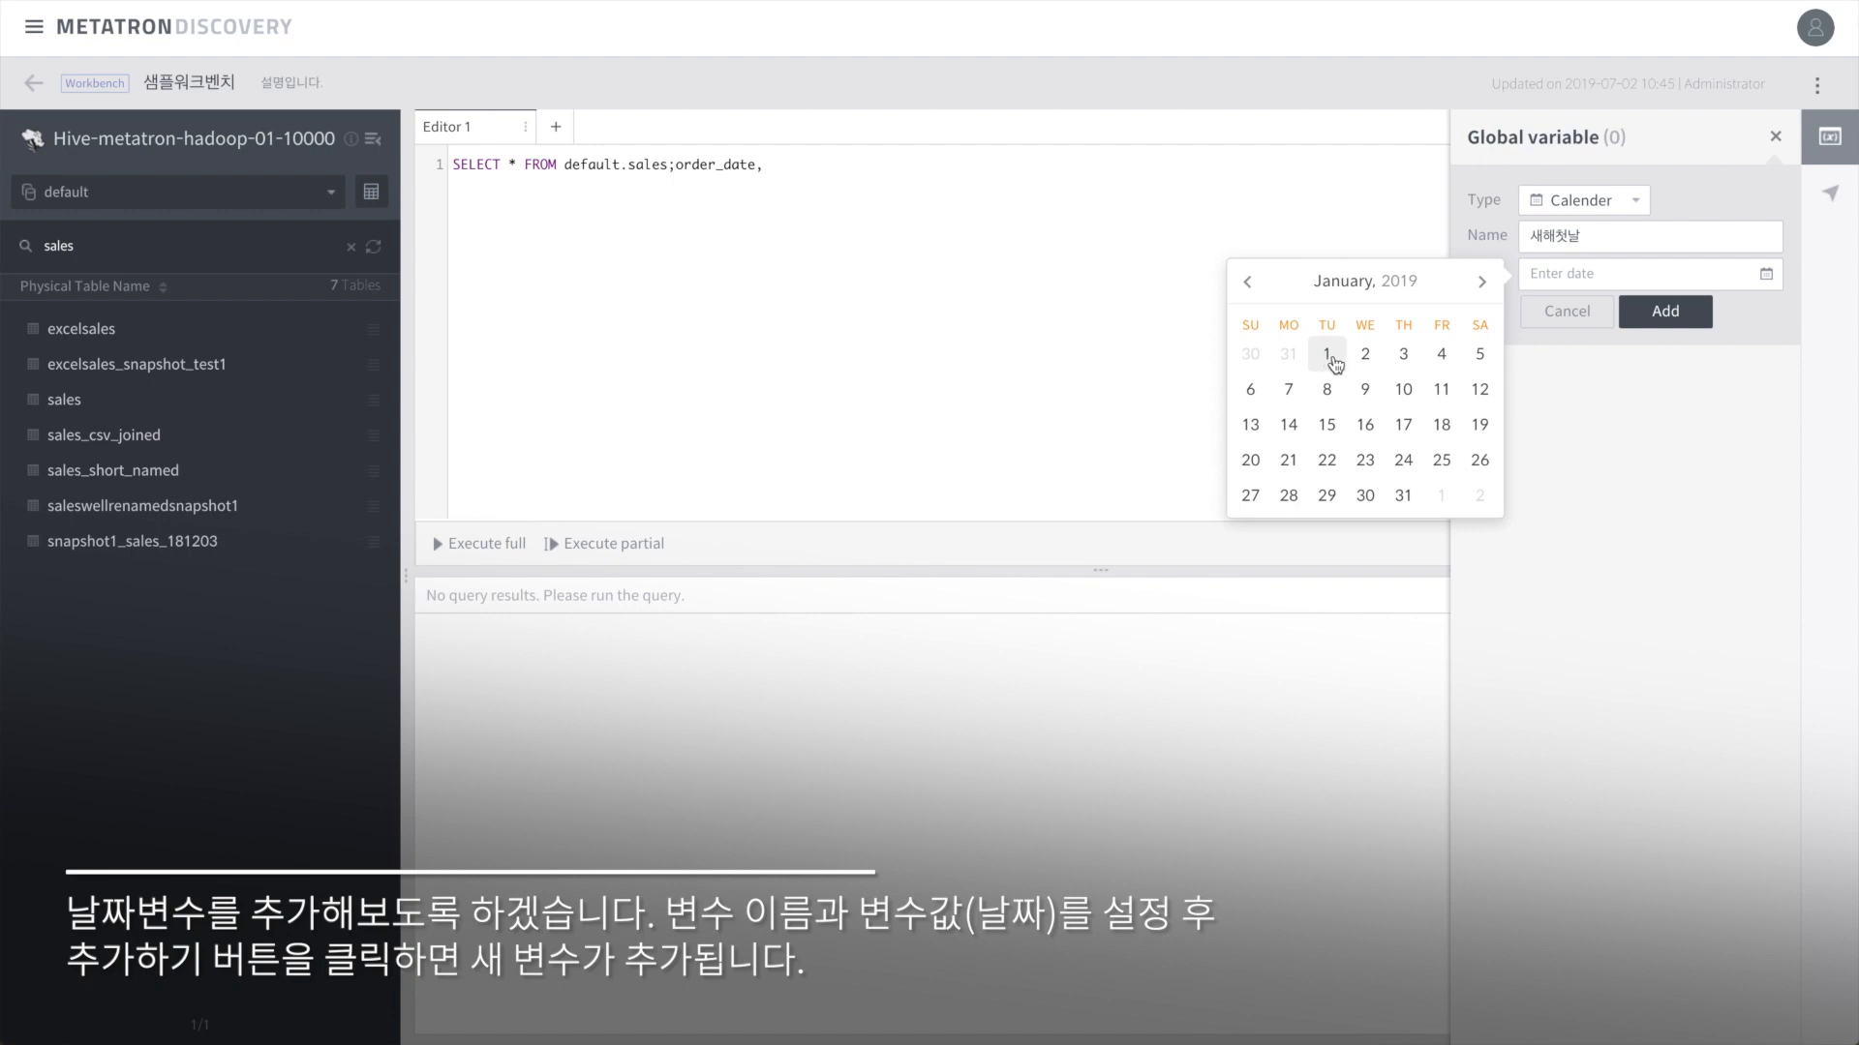
pyautogui.click(1482, 282)
pyautogui.click(1247, 281)
pyautogui.click(1325, 357)
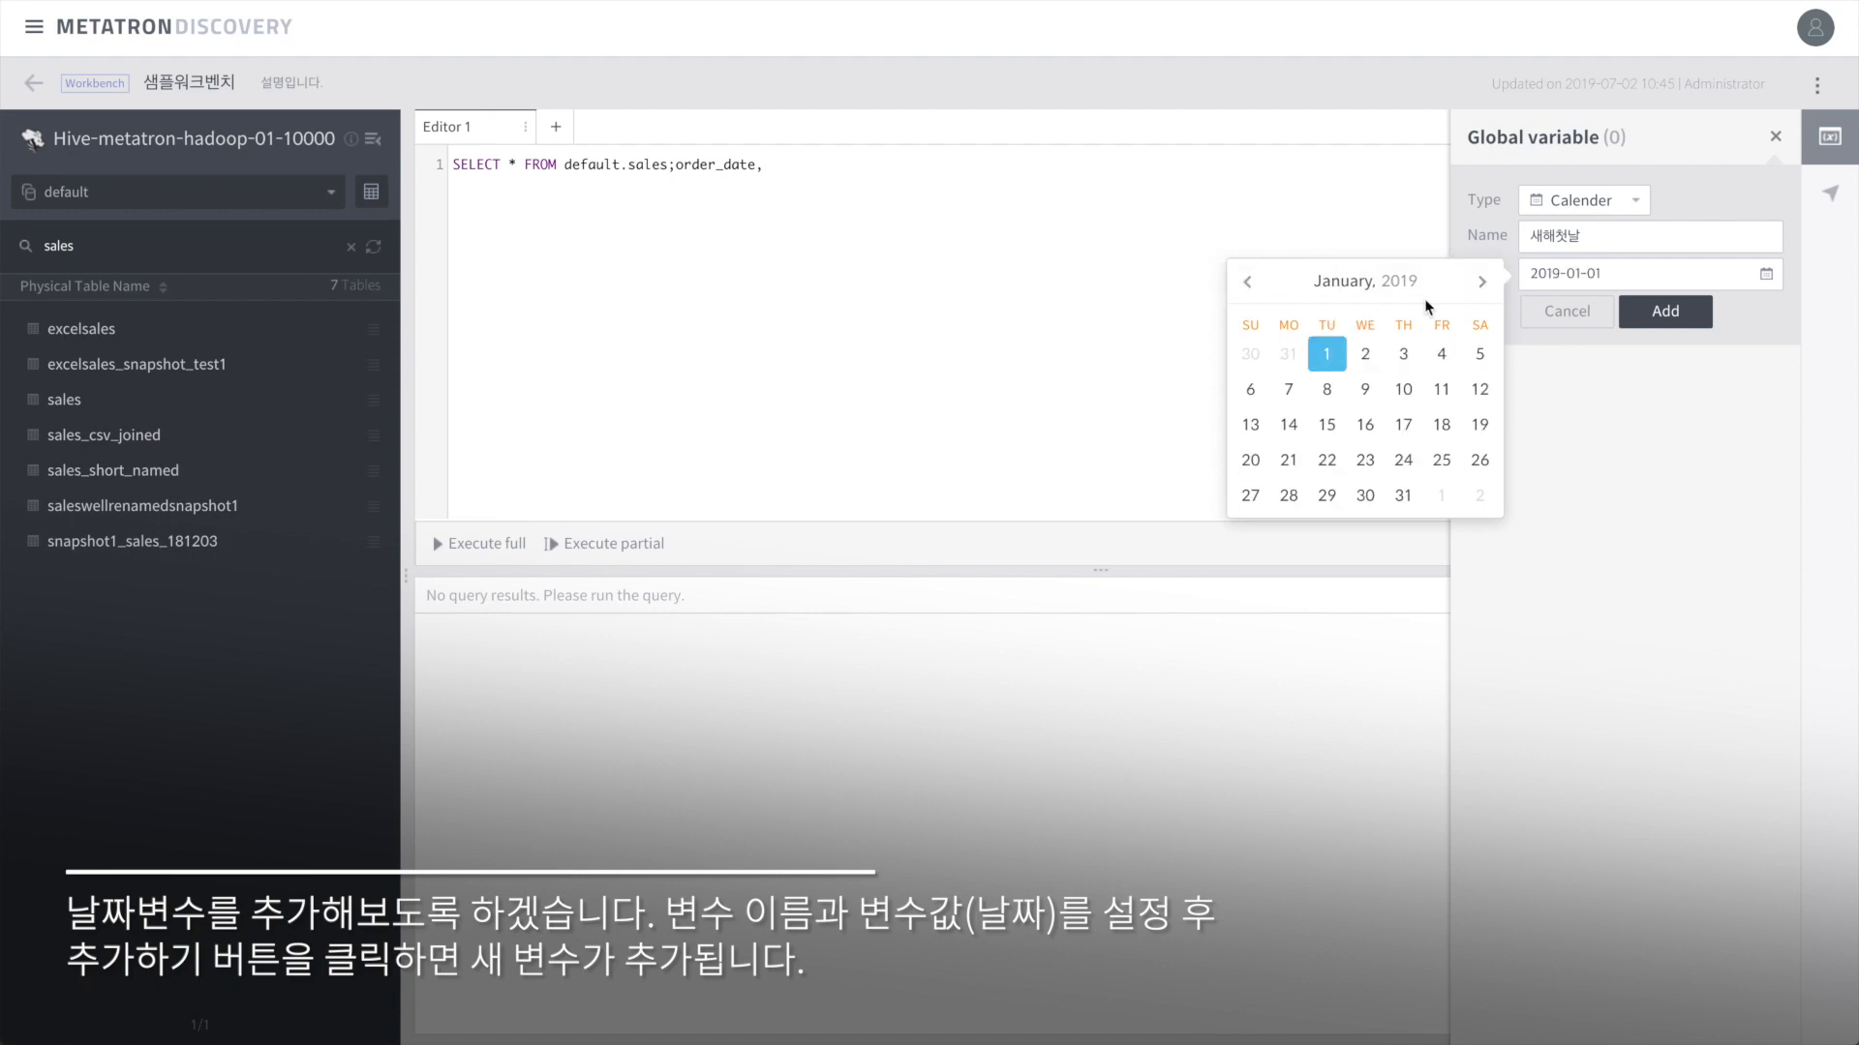
pyautogui.click(1681, 313)
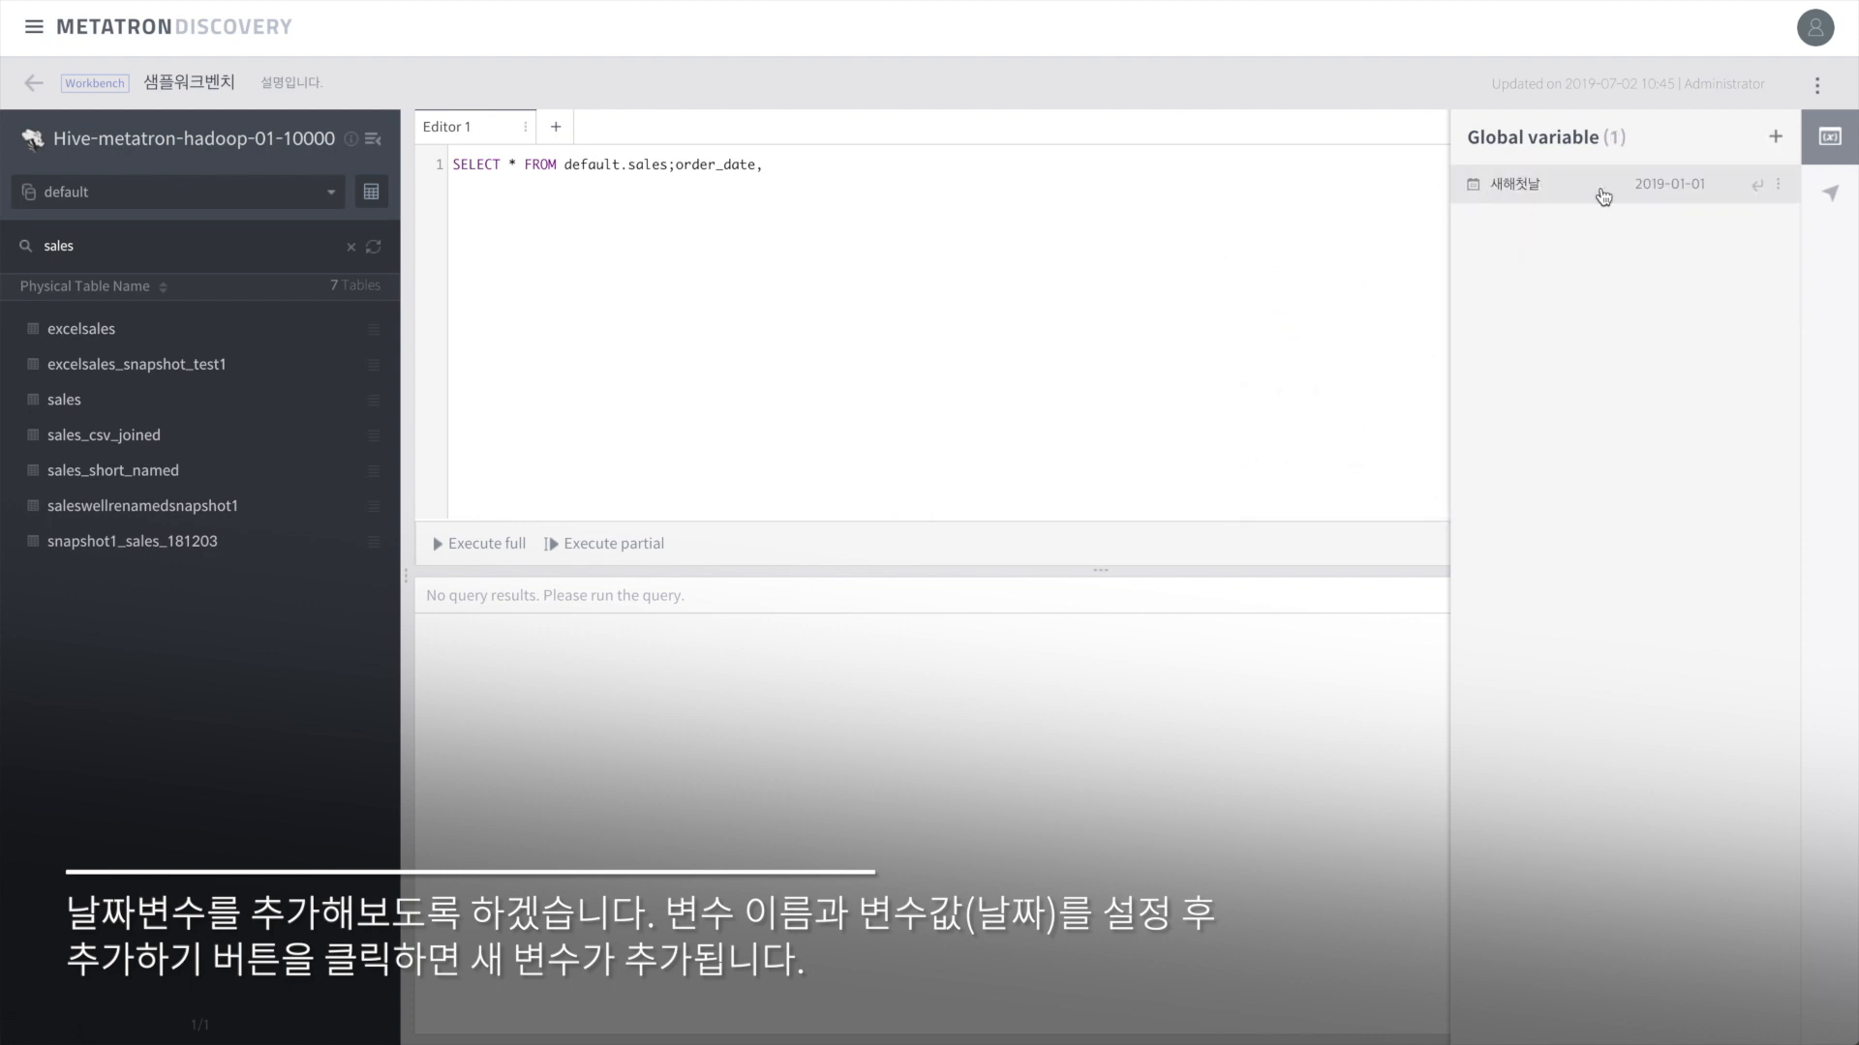
# Step: Rename the variable to '새해 첫날' and insert it into the query
pyautogui.click(1778, 184)
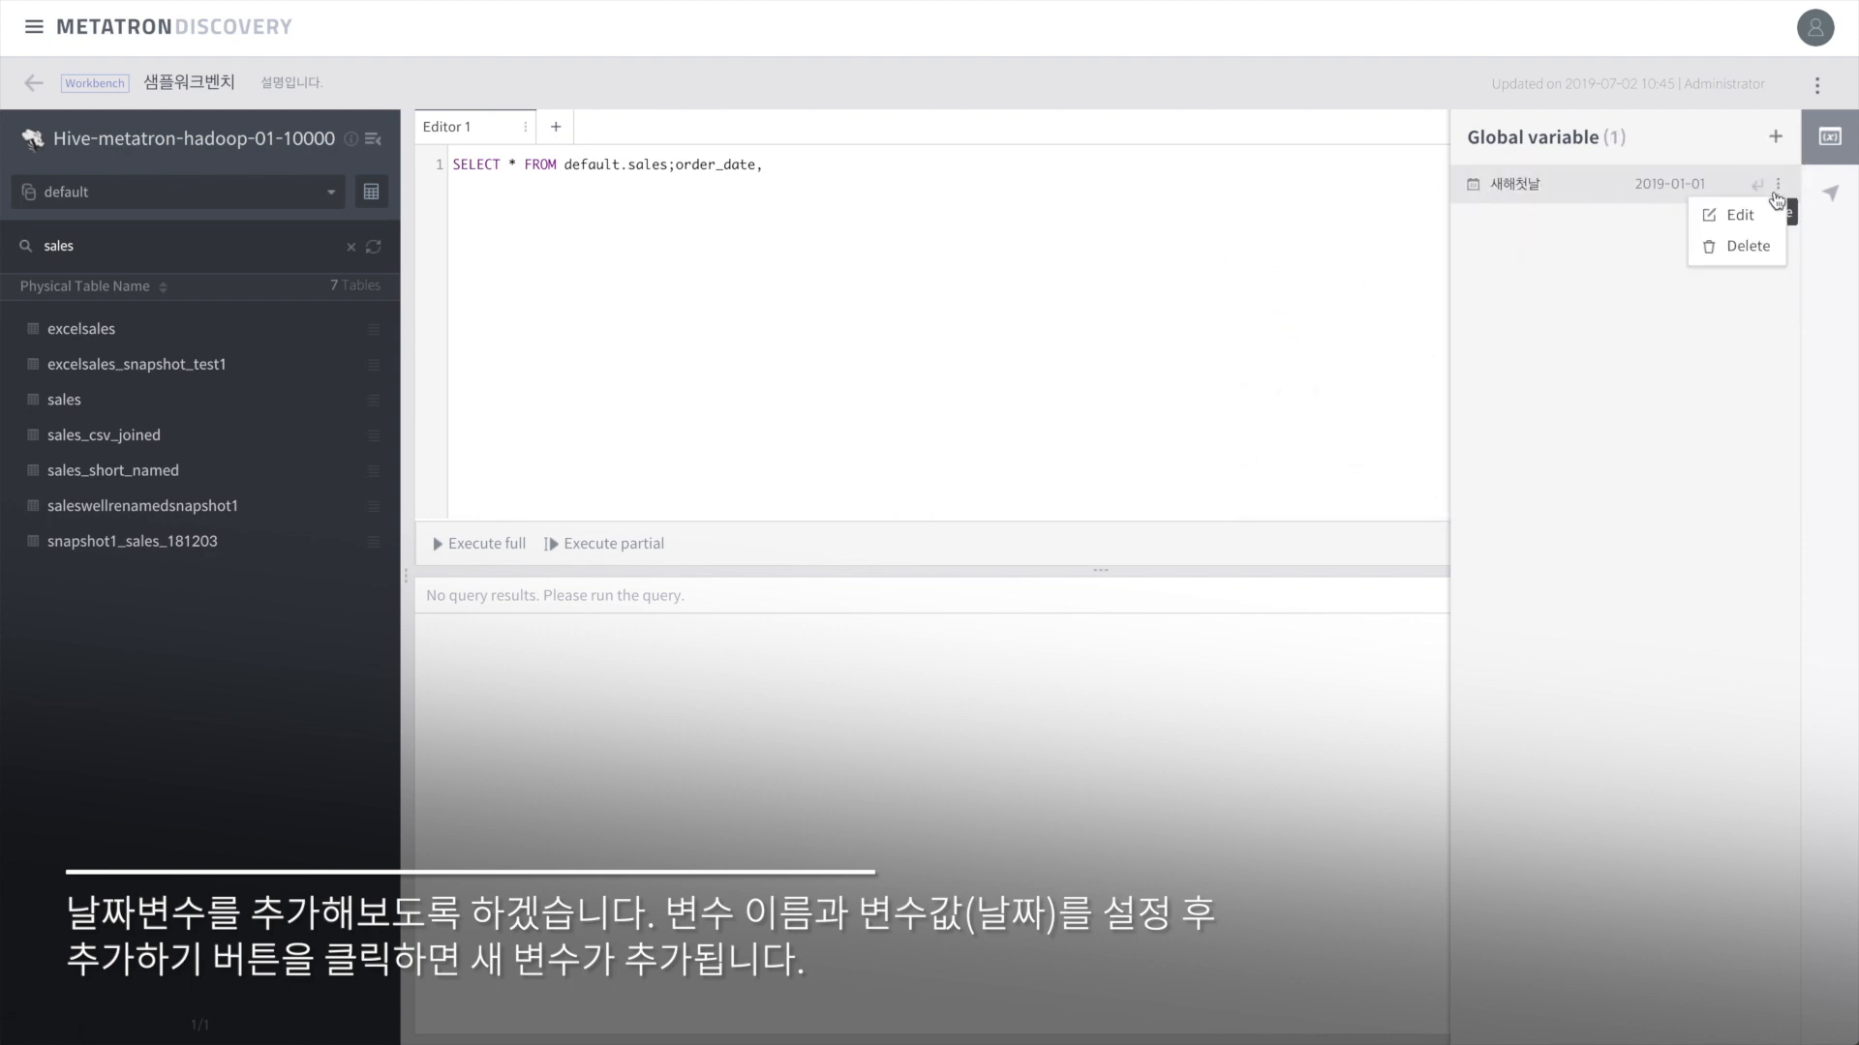
pyautogui.click(1758, 221)
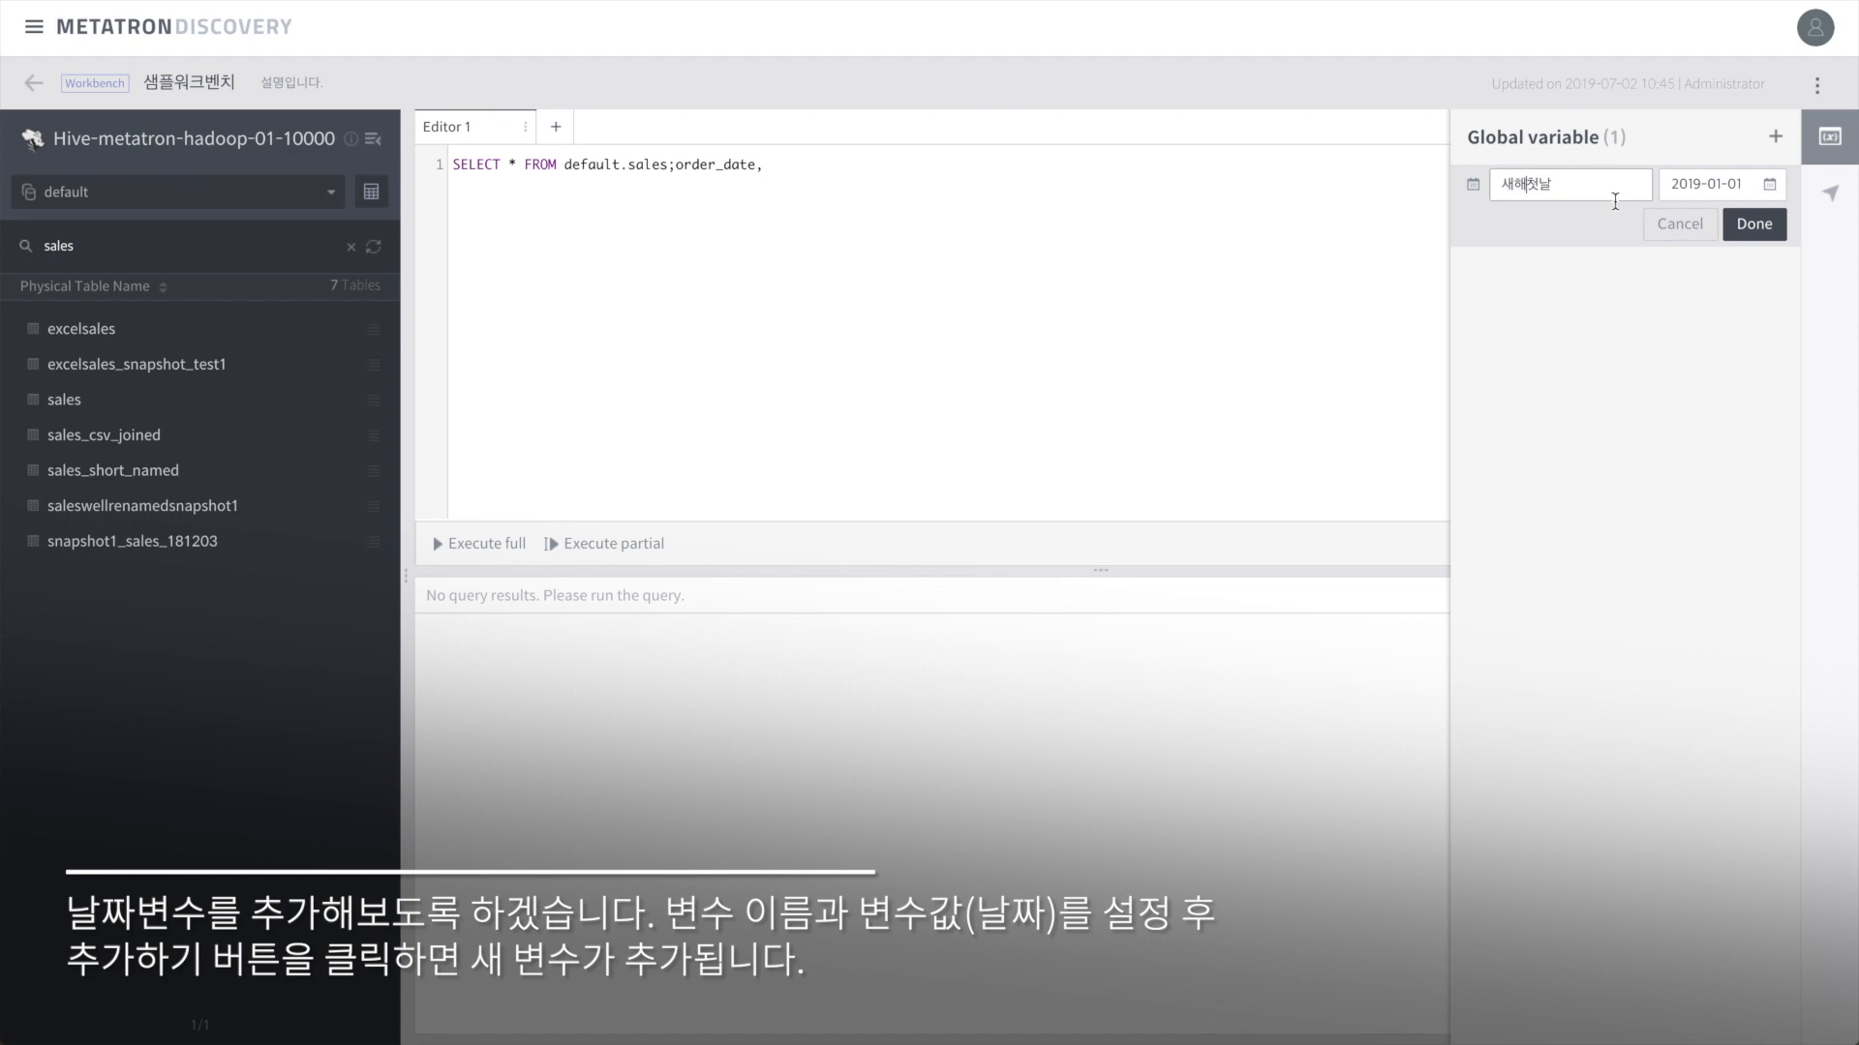
pyautogui.click(1750, 224)
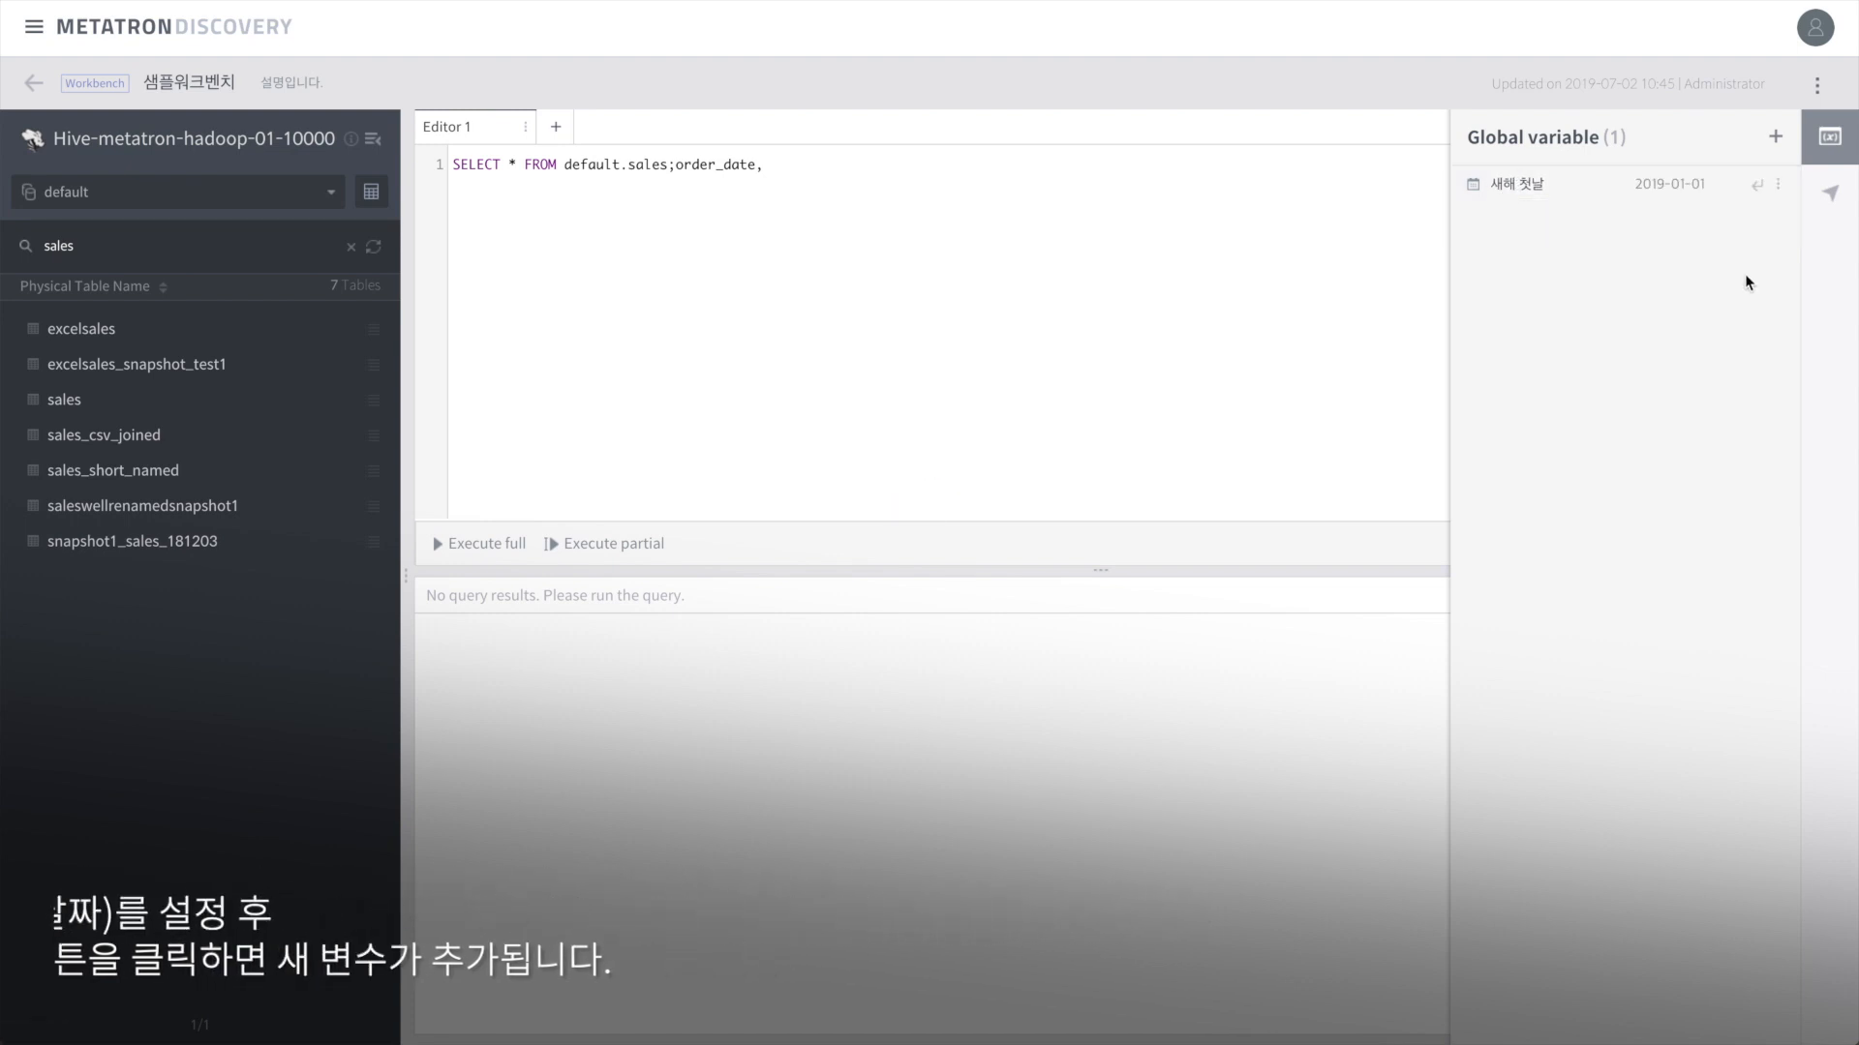
pyautogui.click(1756, 185)
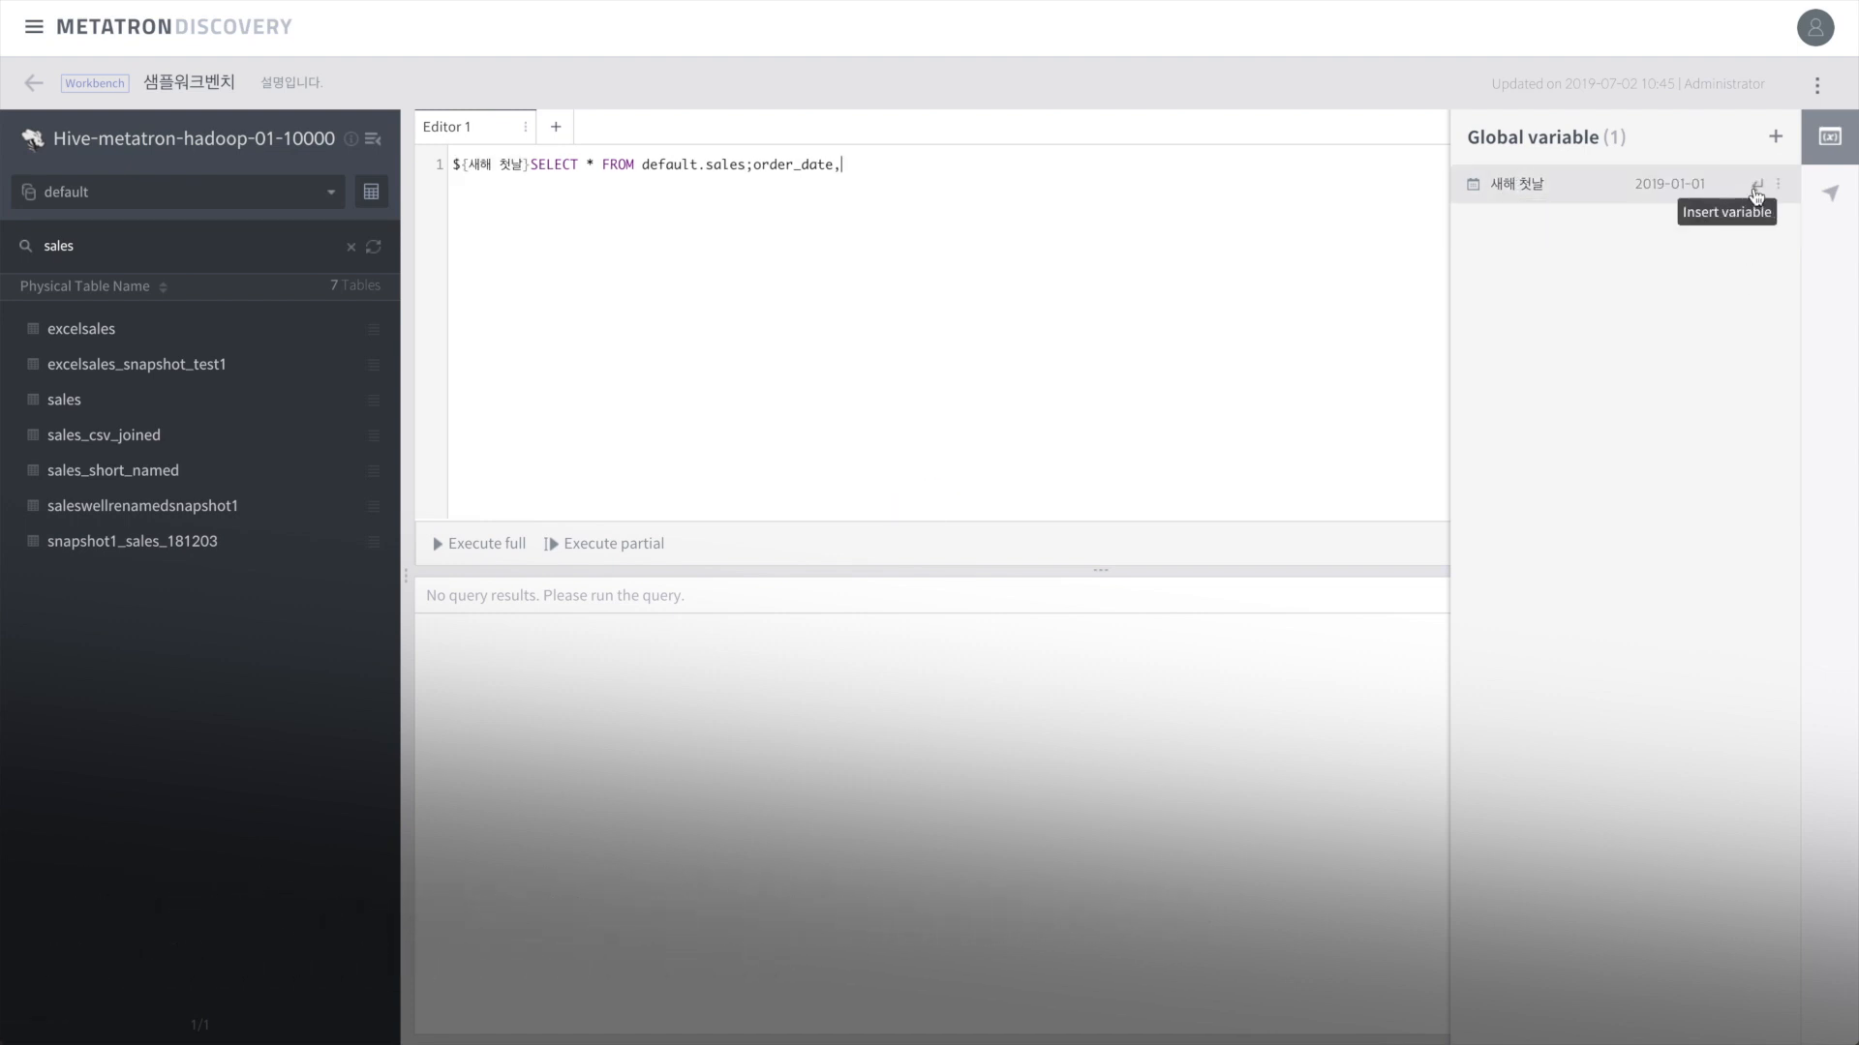
pyautogui.click(531, 196)
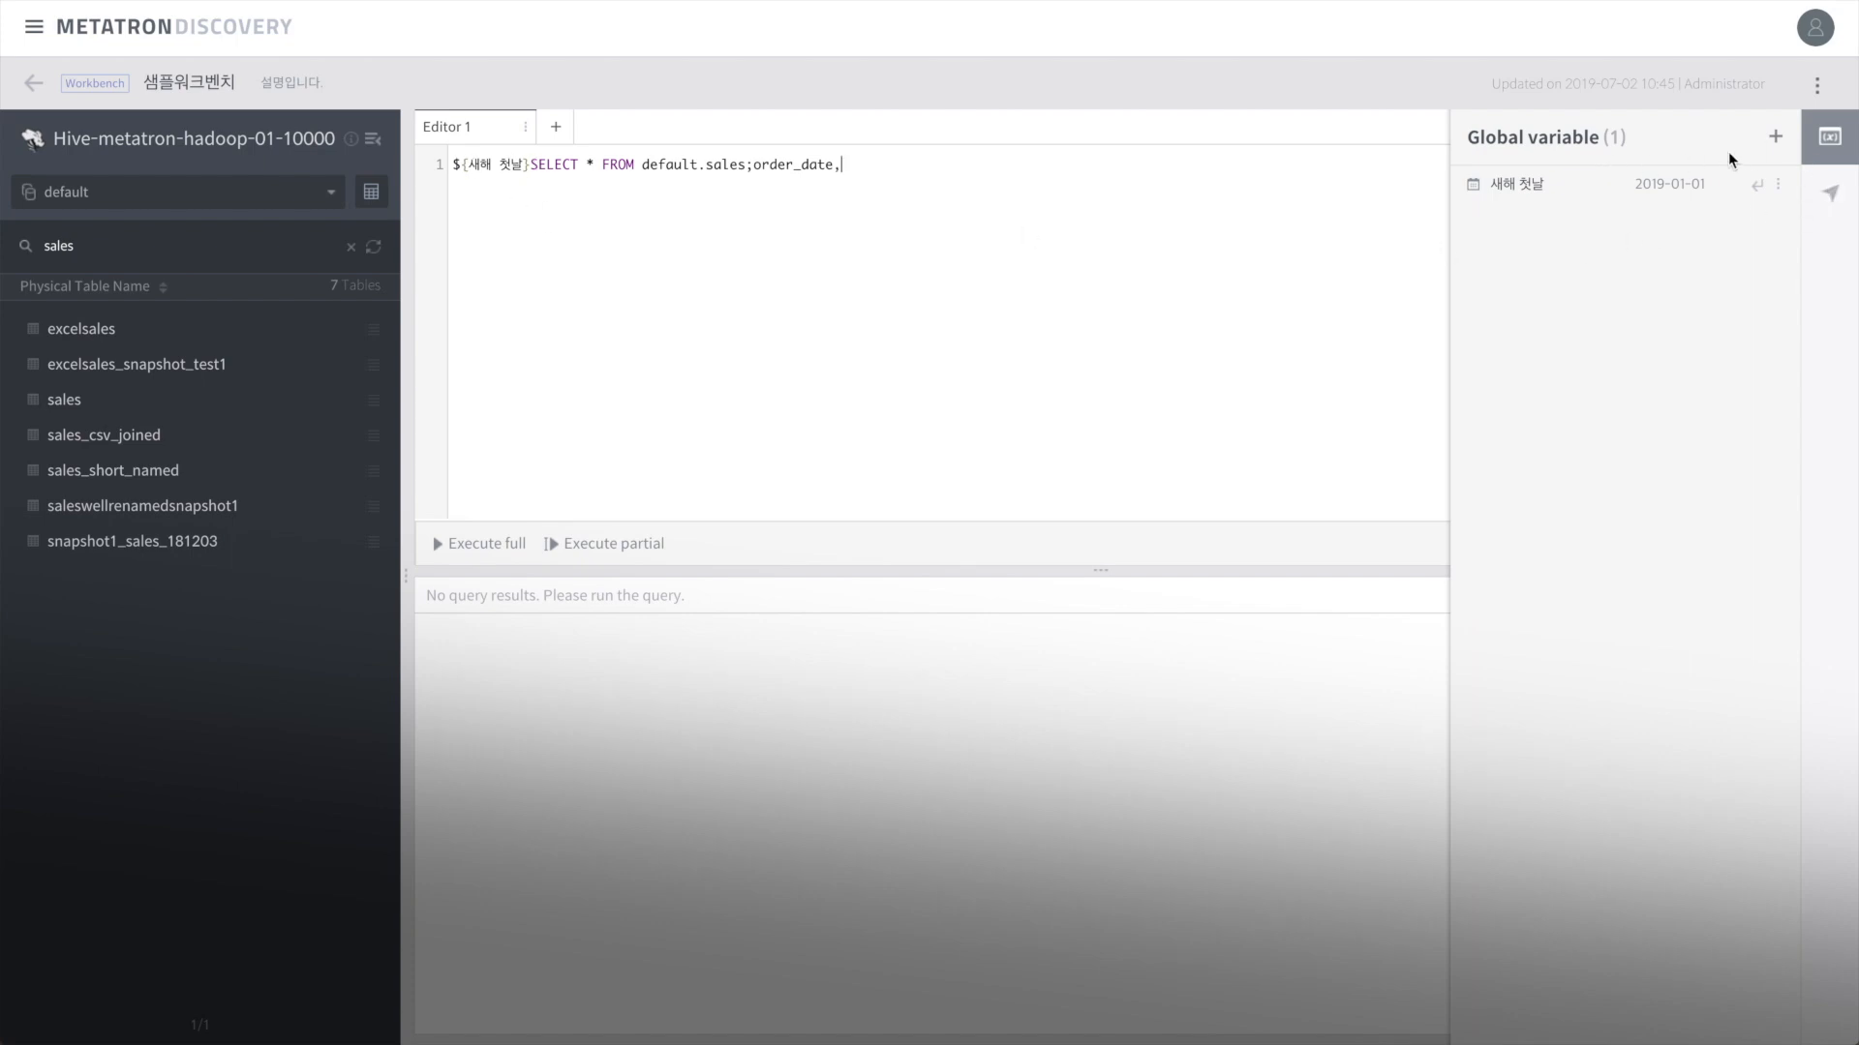
# Step: Add a Text global variable 참 with value true and show the workbench list
pyautogui.click(1774, 136)
pyautogui.click(1604, 203)
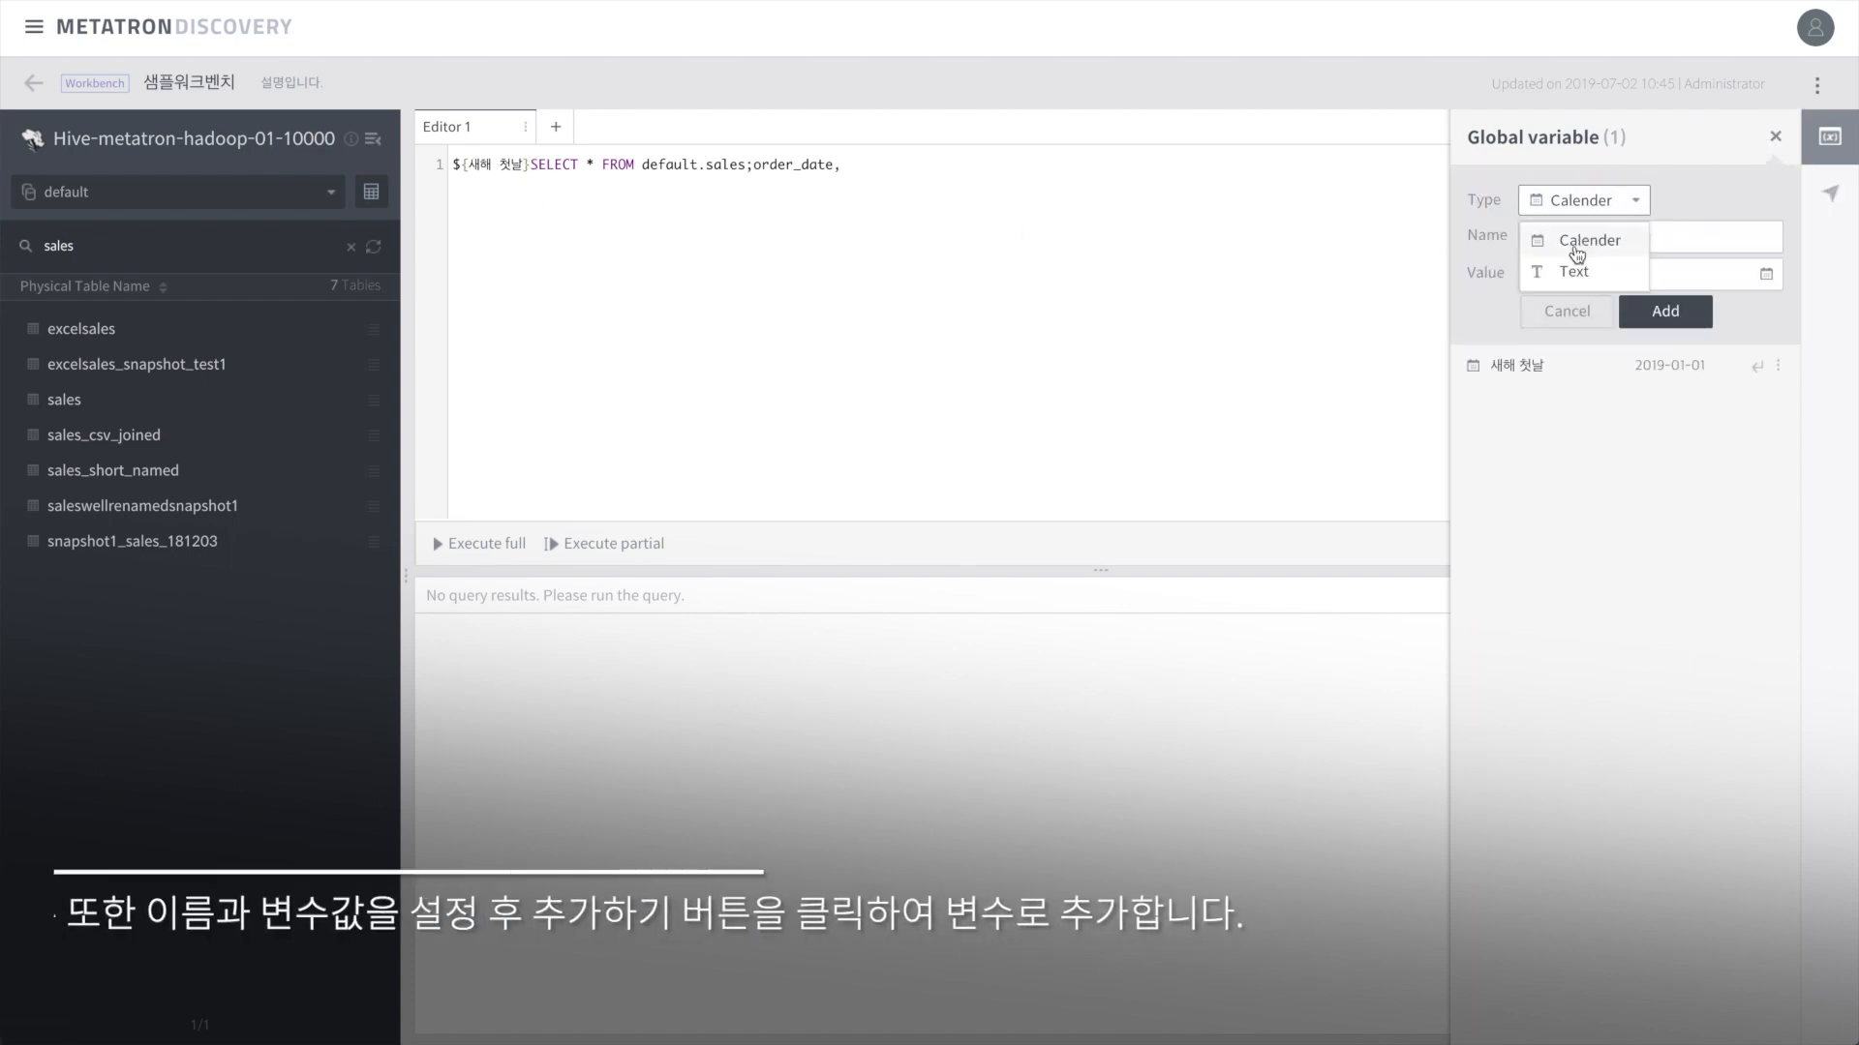
pyautogui.click(1570, 272)
pyautogui.click(1569, 231)
pyautogui.write('ㅊ')
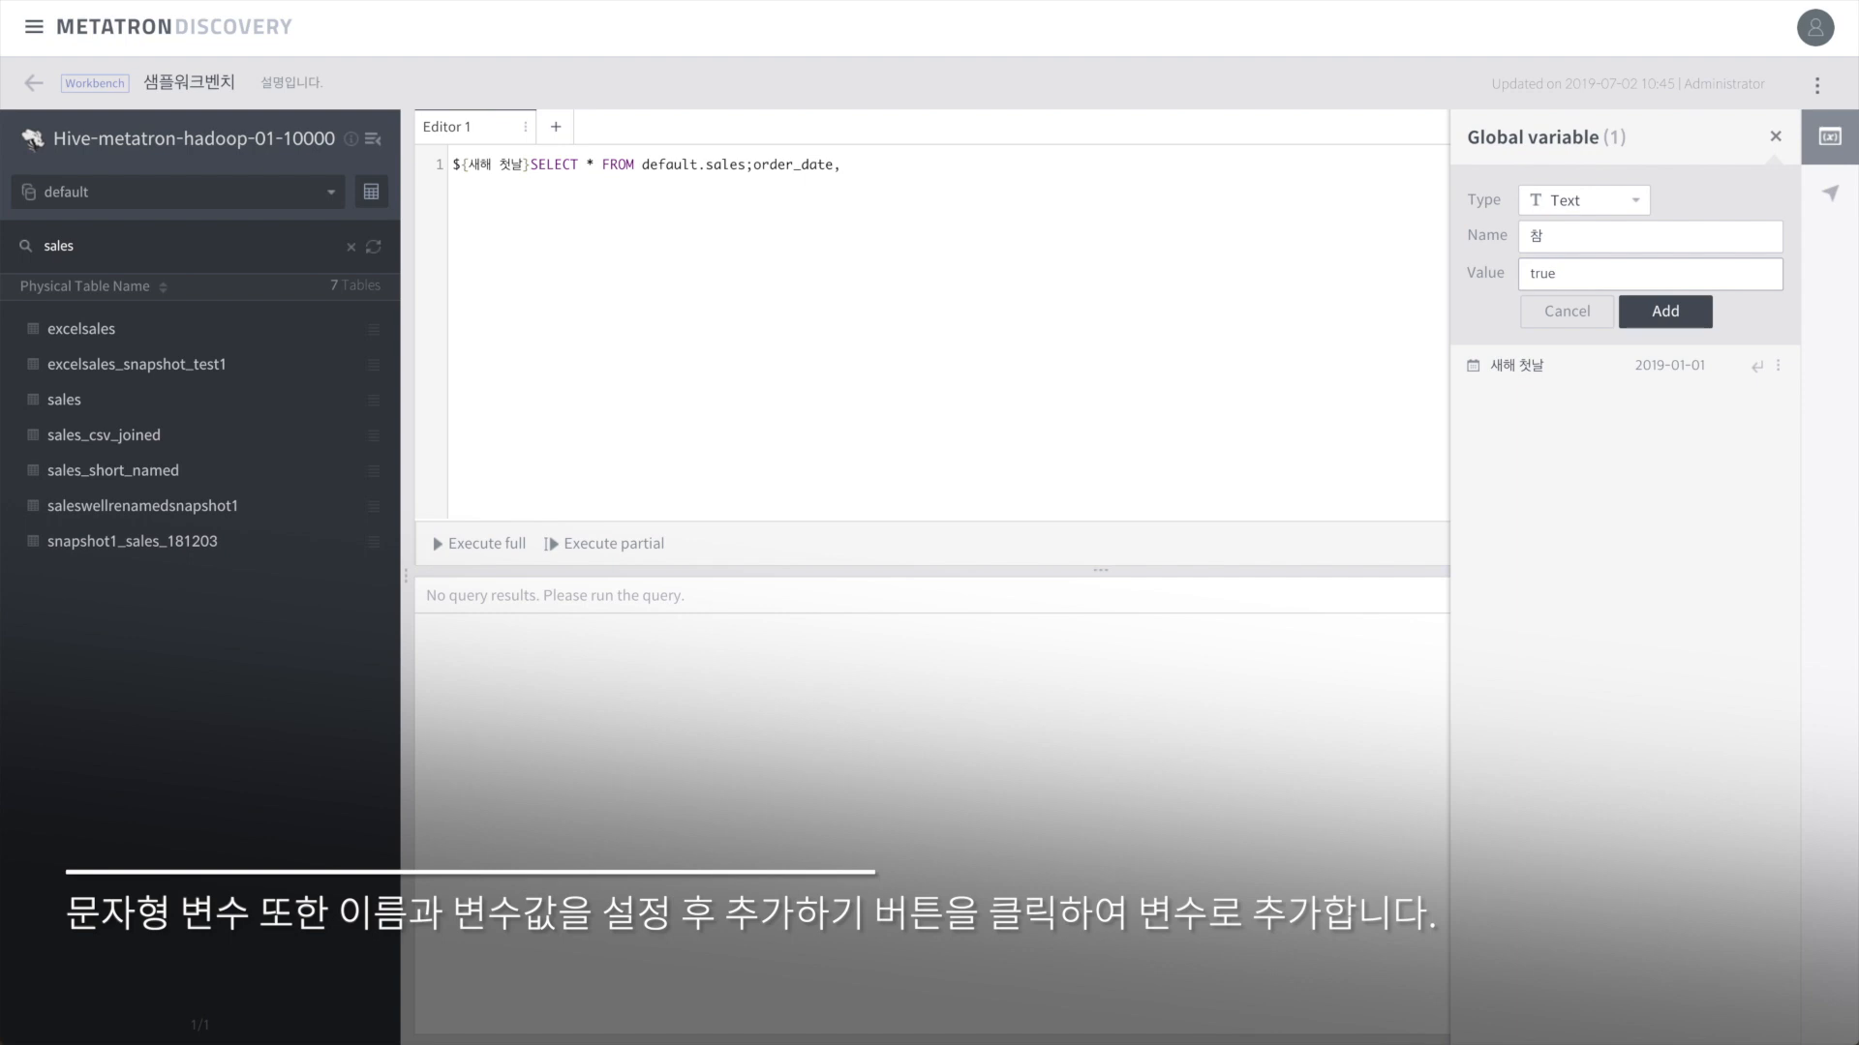
pyautogui.click(1662, 311)
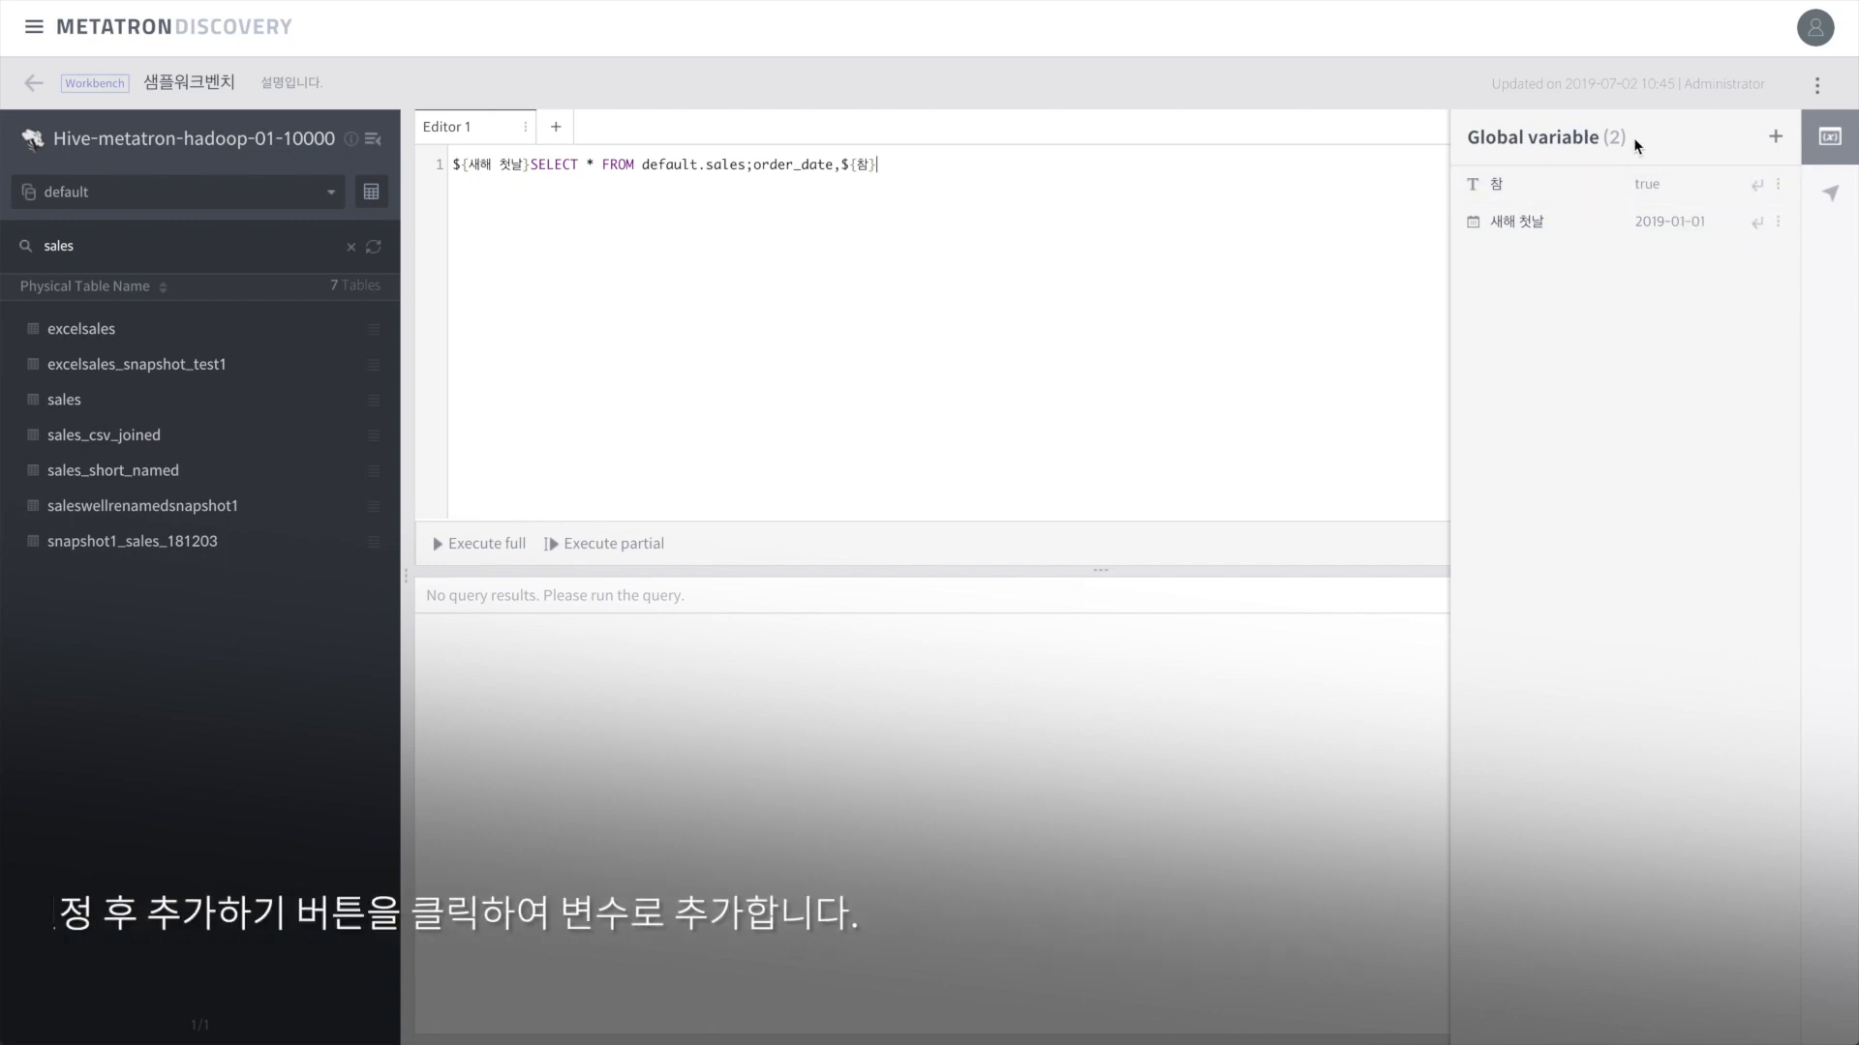
pyautogui.click(1830, 194)
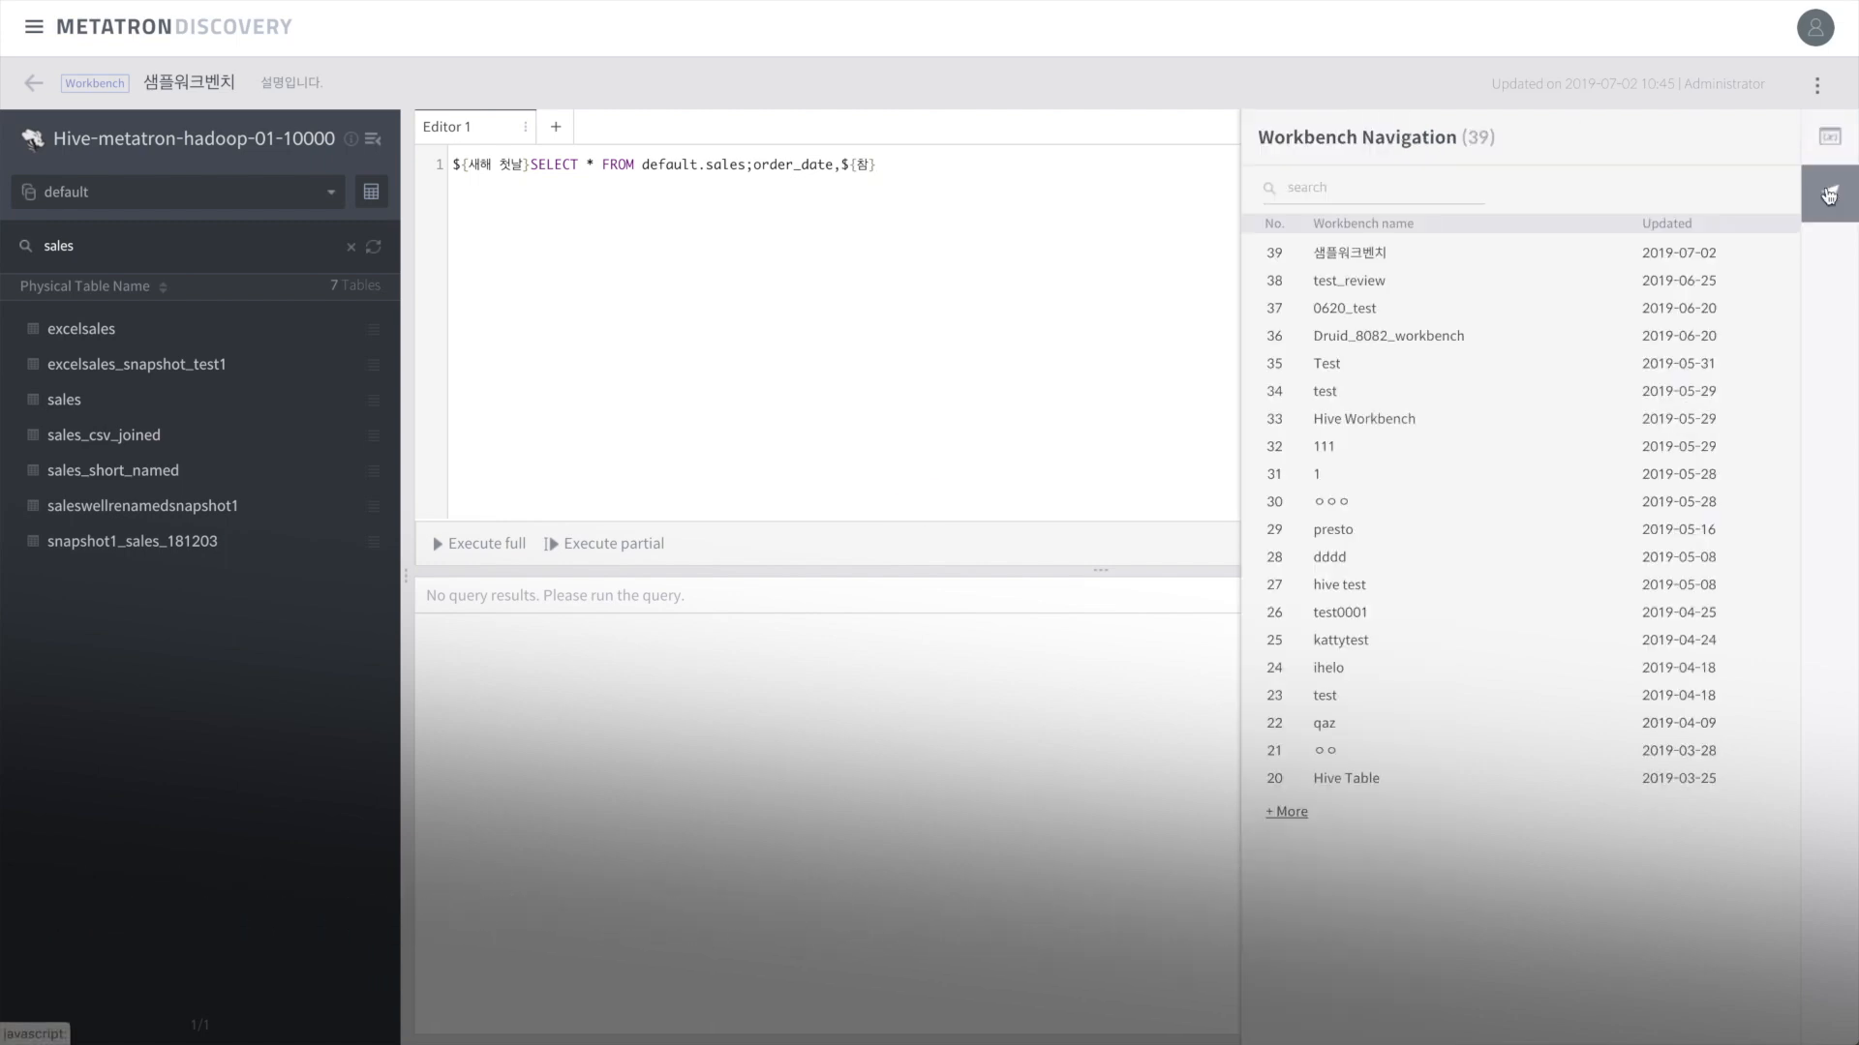
# Step: Visit the test_review workbench, leaving the page, then return to the 샘플워크벤치 workbench
pyautogui.click(1293, 812)
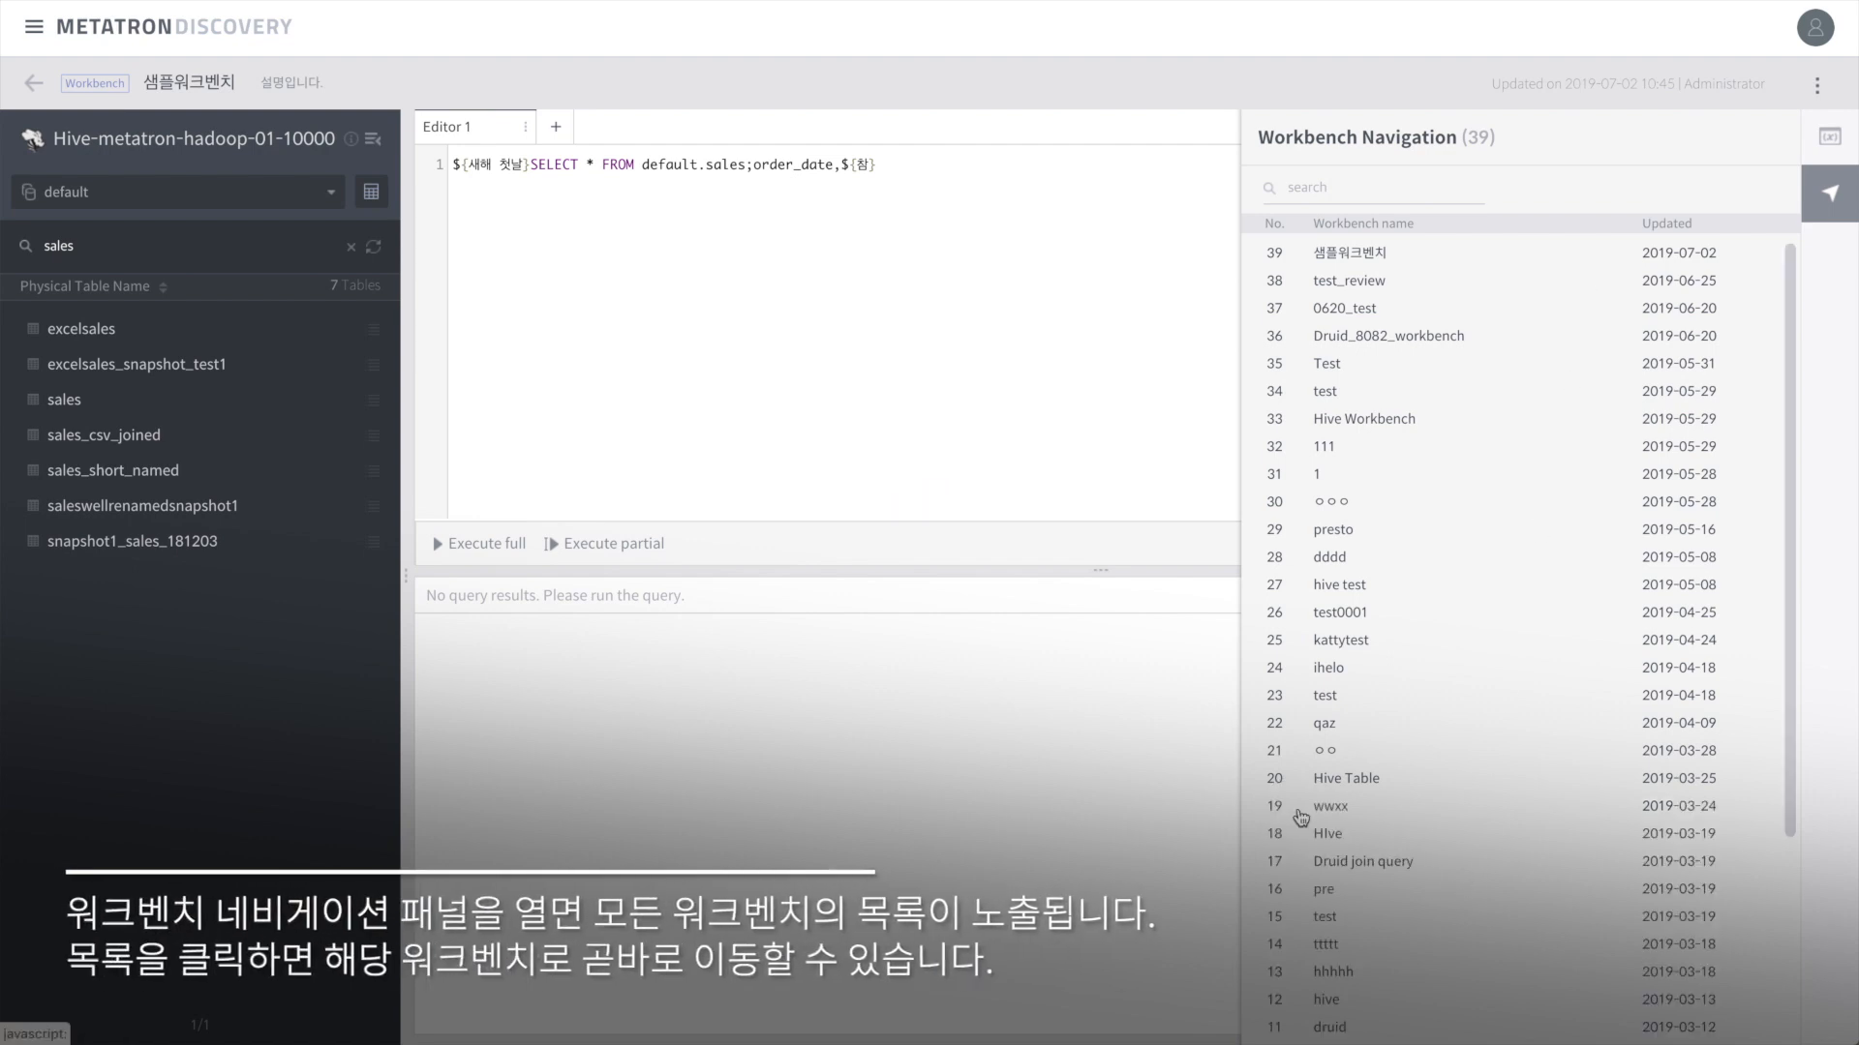
pyautogui.scroll(-3, 1452, 910)
pyautogui.scroll(3, 1453, 911)
pyautogui.click(1362, 283)
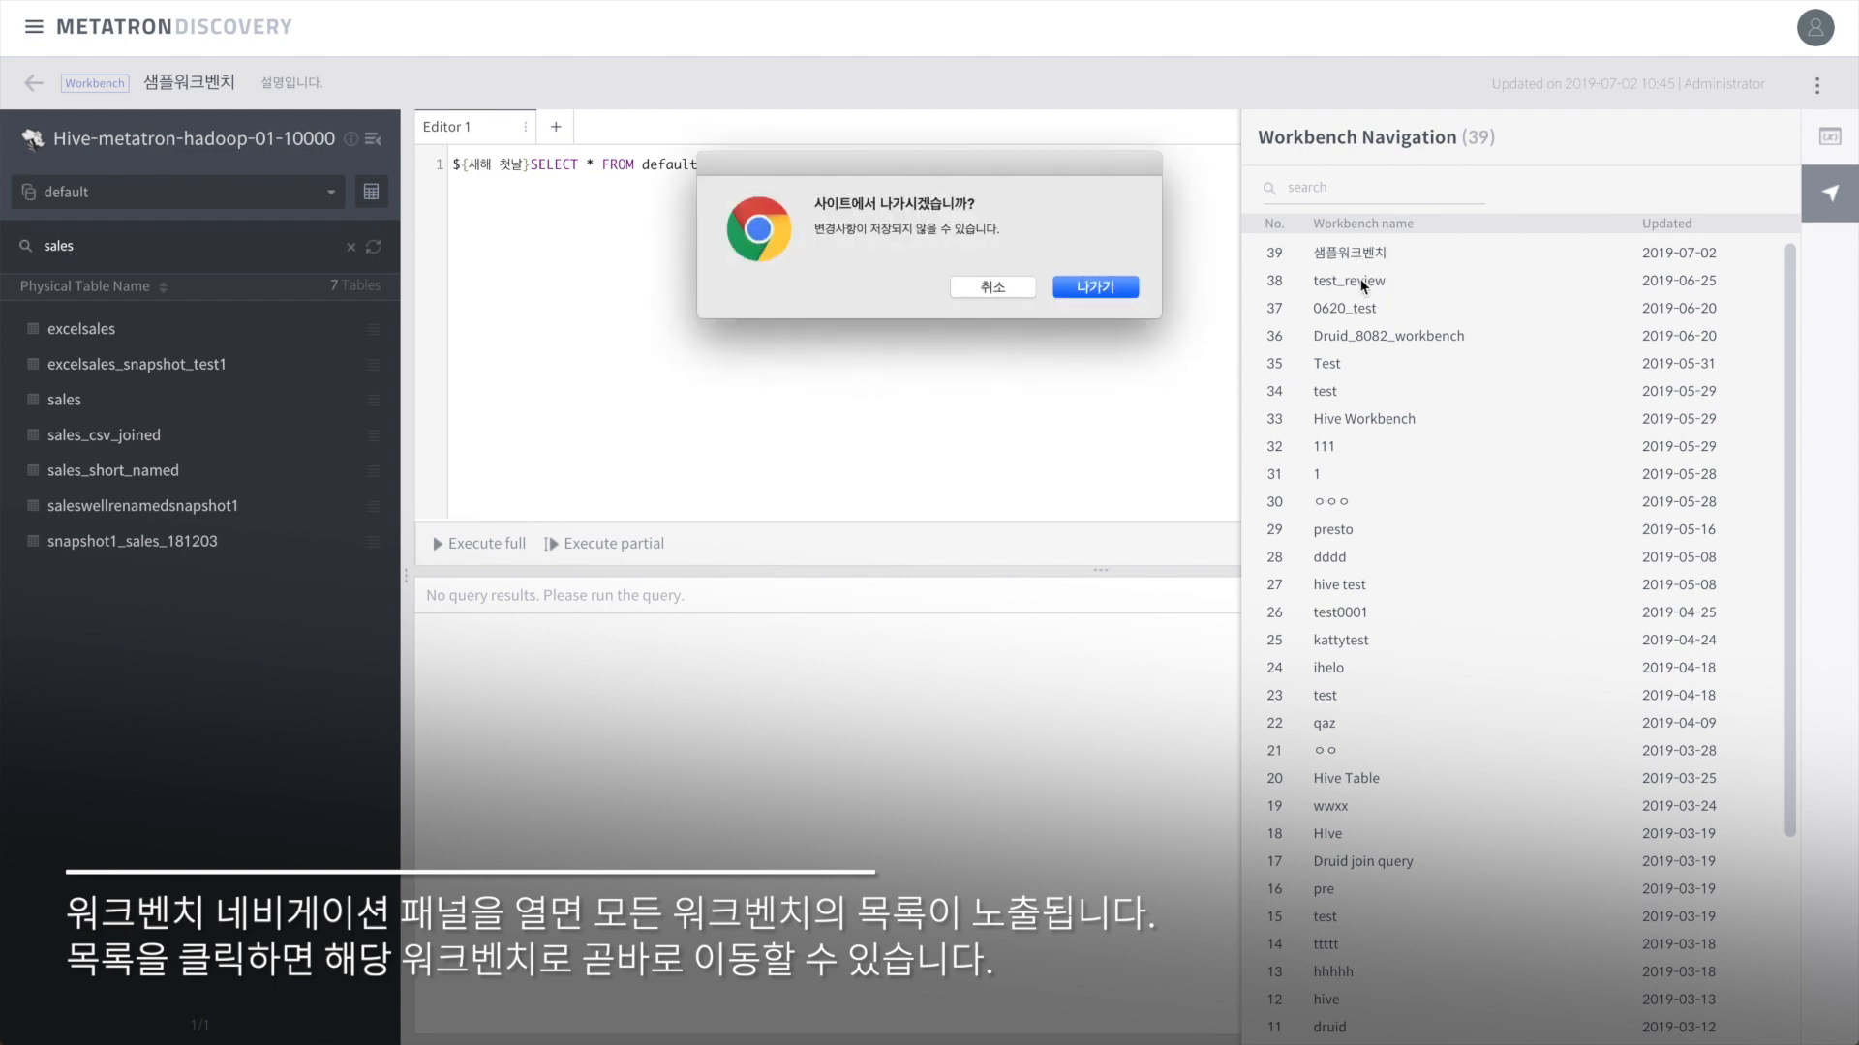
pyautogui.click(1109, 288)
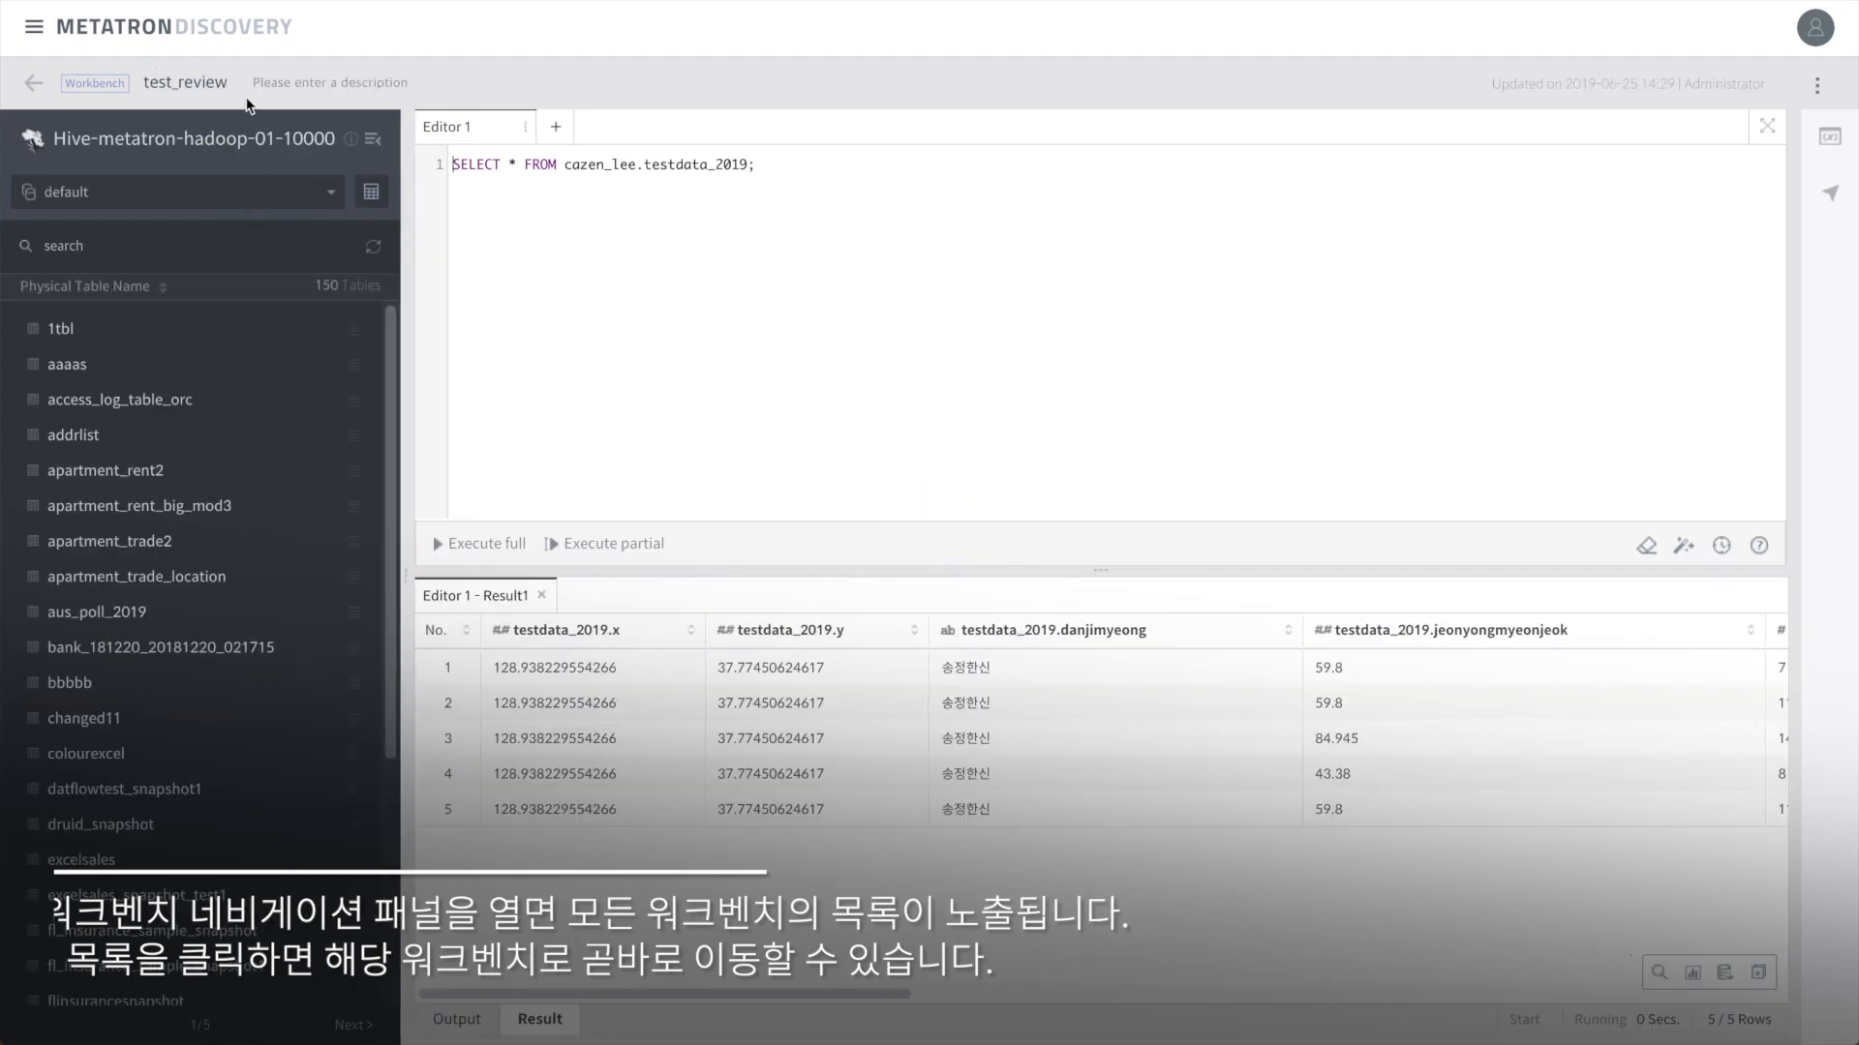
pyautogui.click(1830, 198)
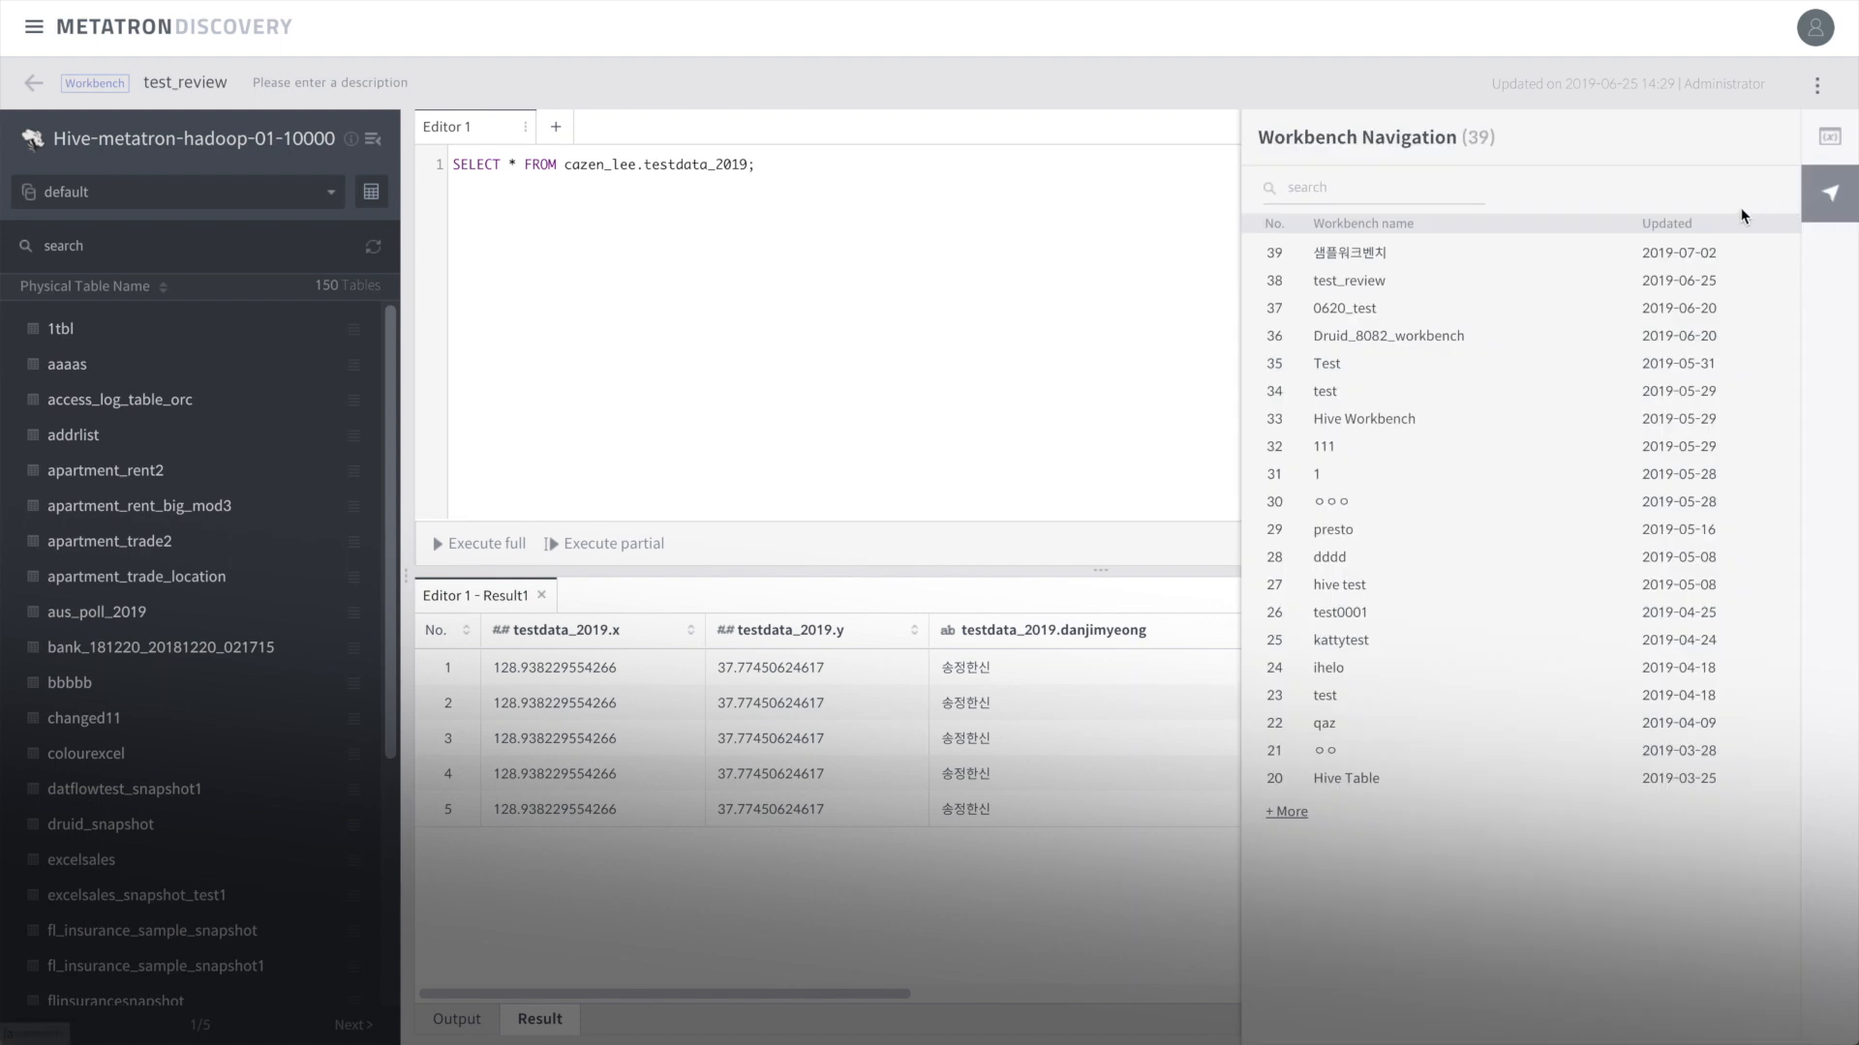
pyautogui.click(1370, 263)
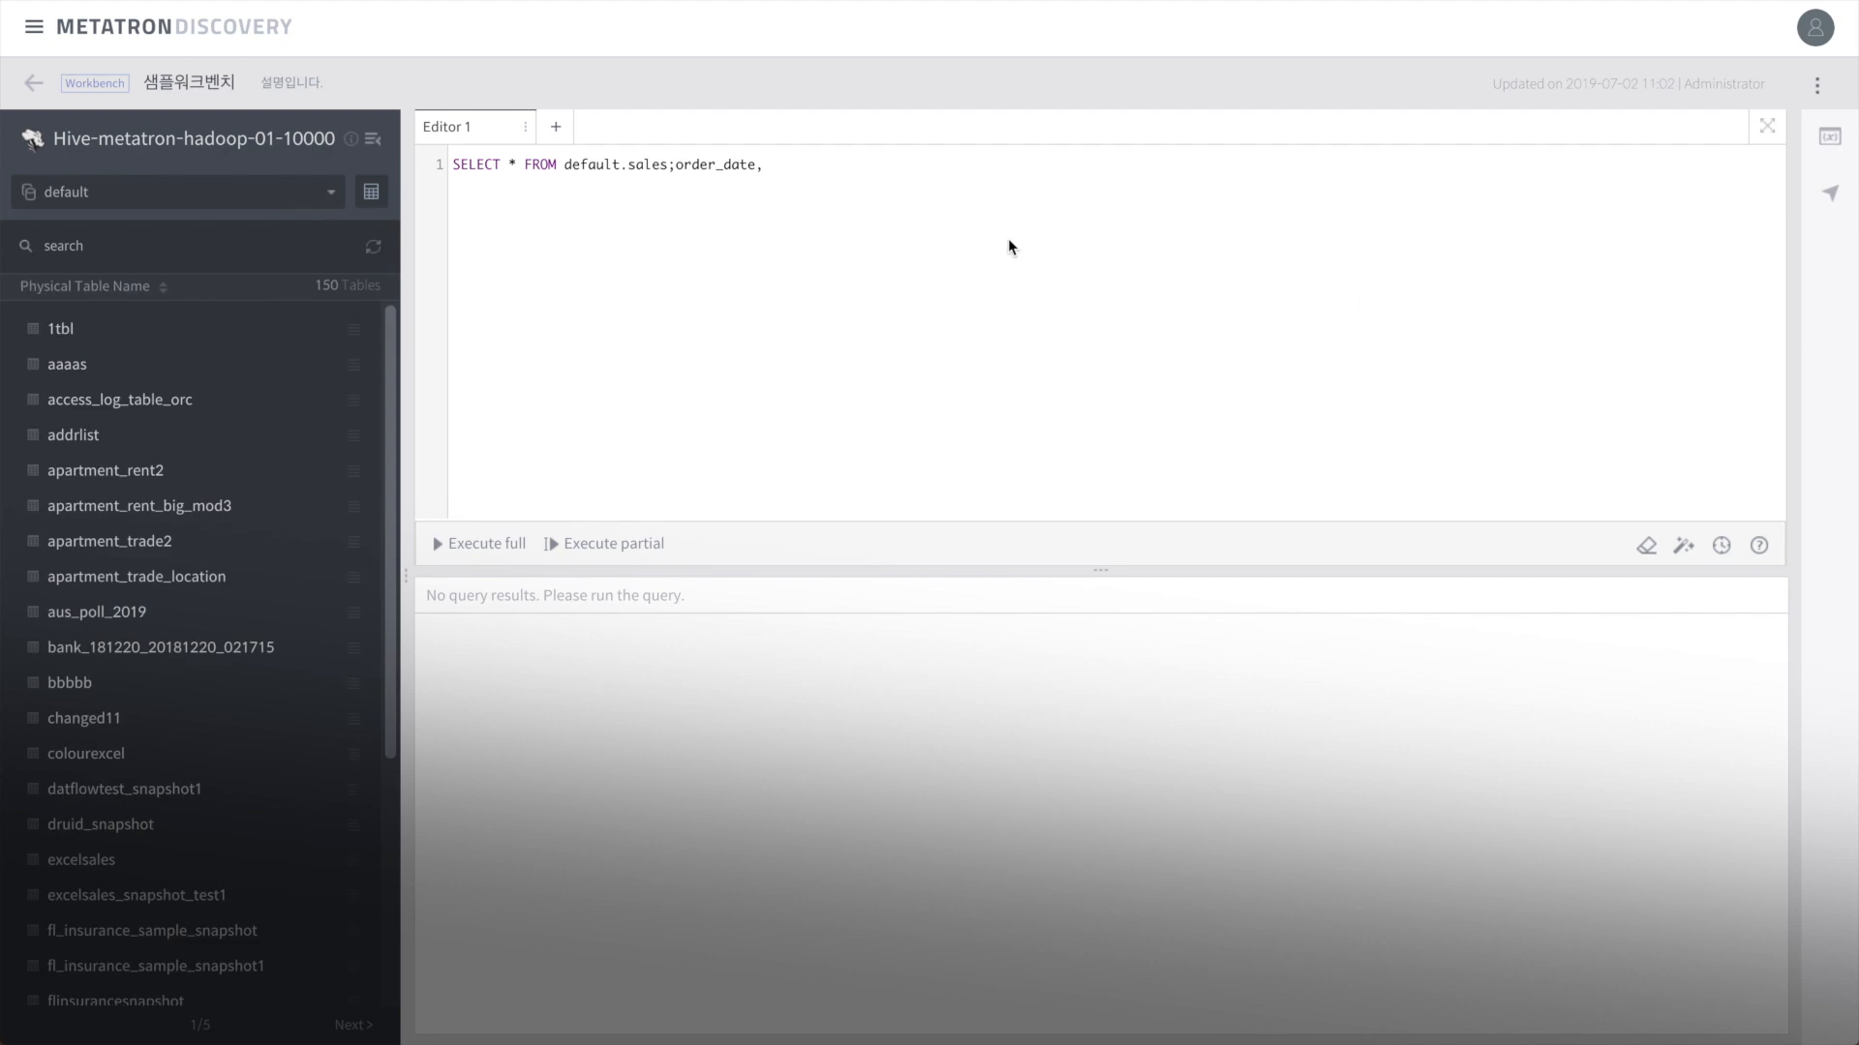
# Step: Rename the first editor tab to 첫번째편집창
pyautogui.click(1830, 140)
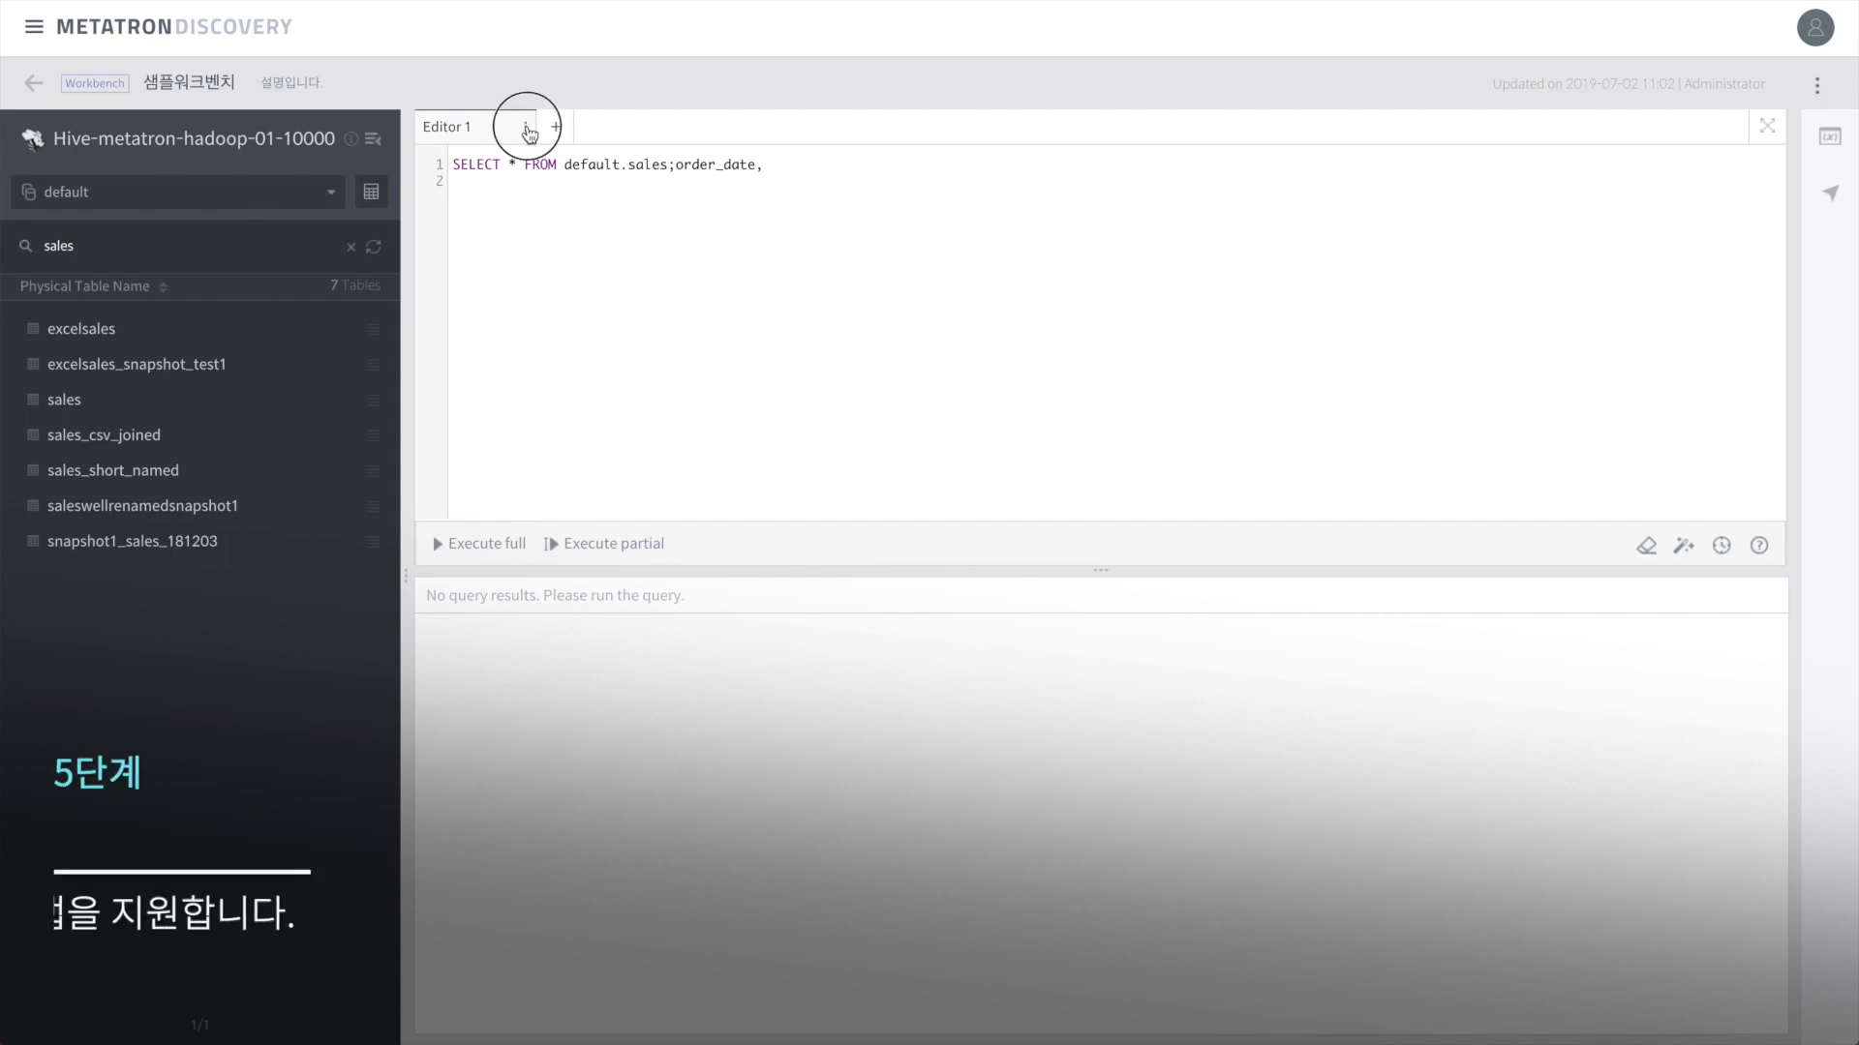
pyautogui.click(523, 132)
pyautogui.click(527, 150)
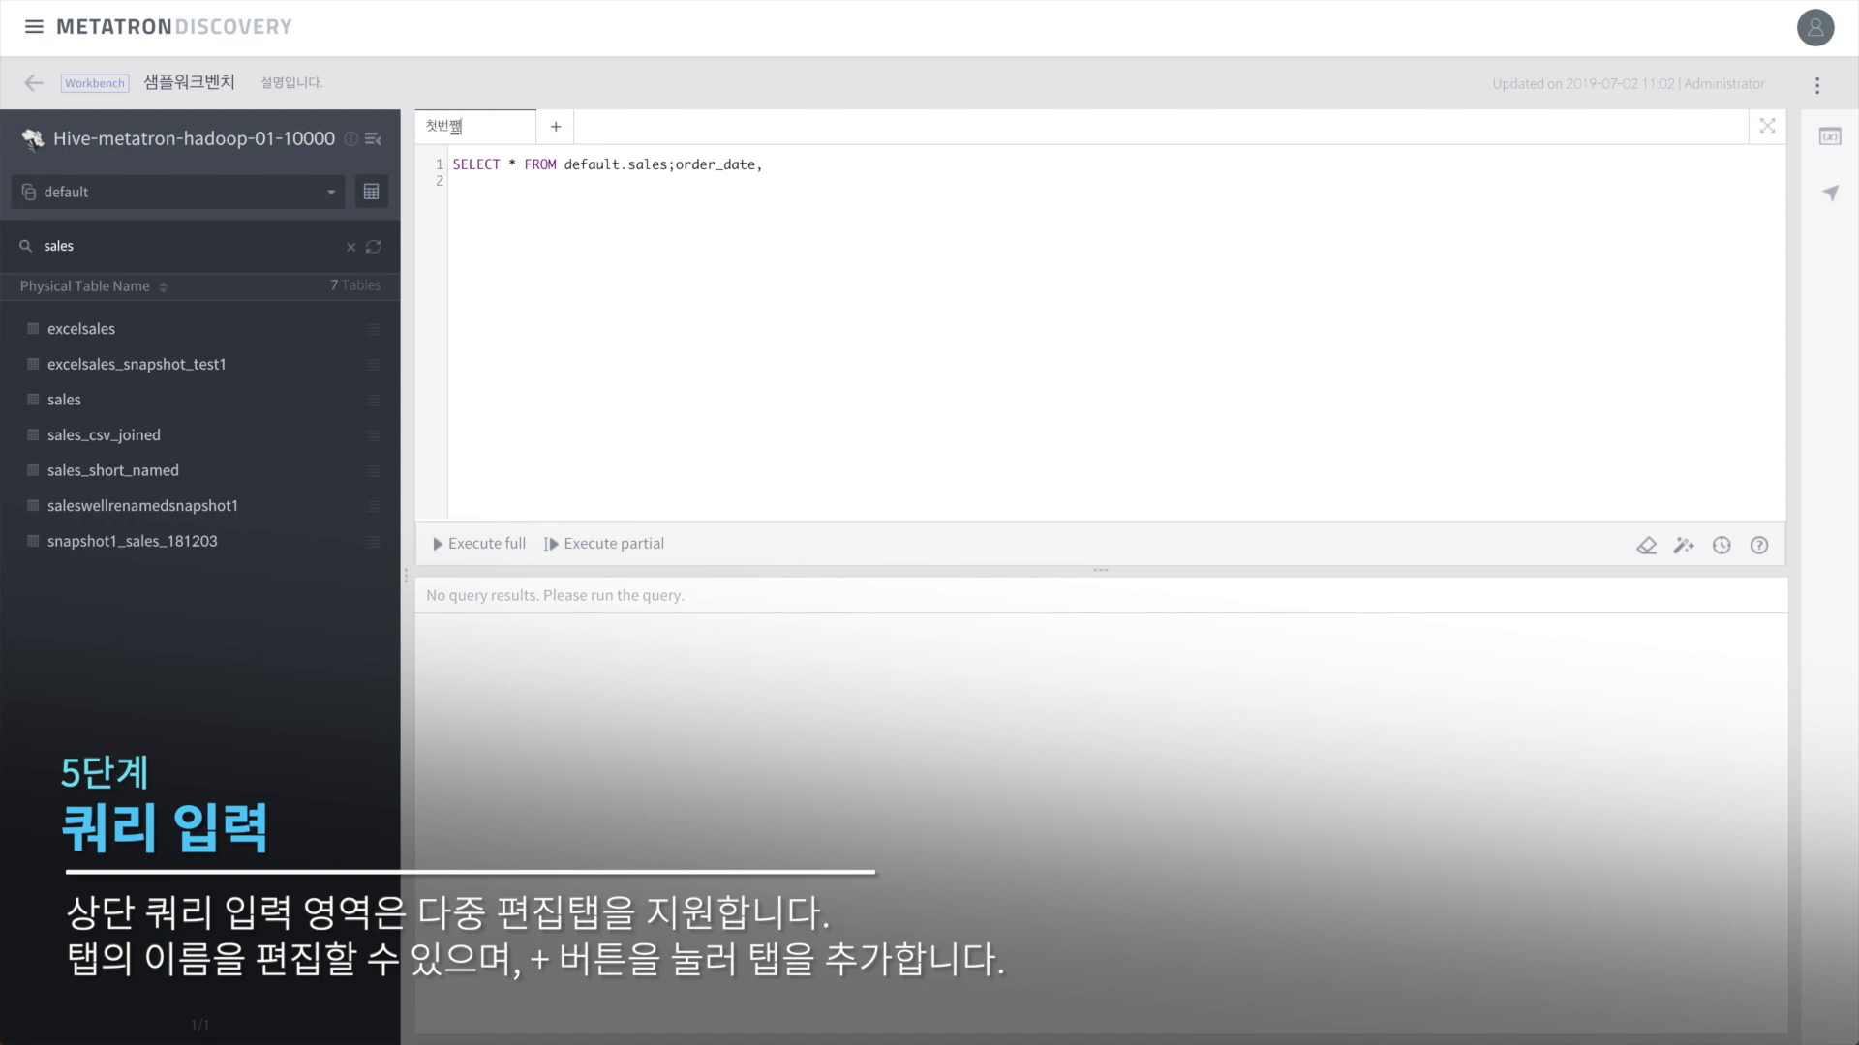
pyautogui.write('첫번째편집창')
pyautogui.press('Return')
# Step: Add two editor tabs and insert a cazen_lee snapshot1 select-all query into Editor 2
pyautogui.click(554, 126)
pyautogui.click(680, 131)
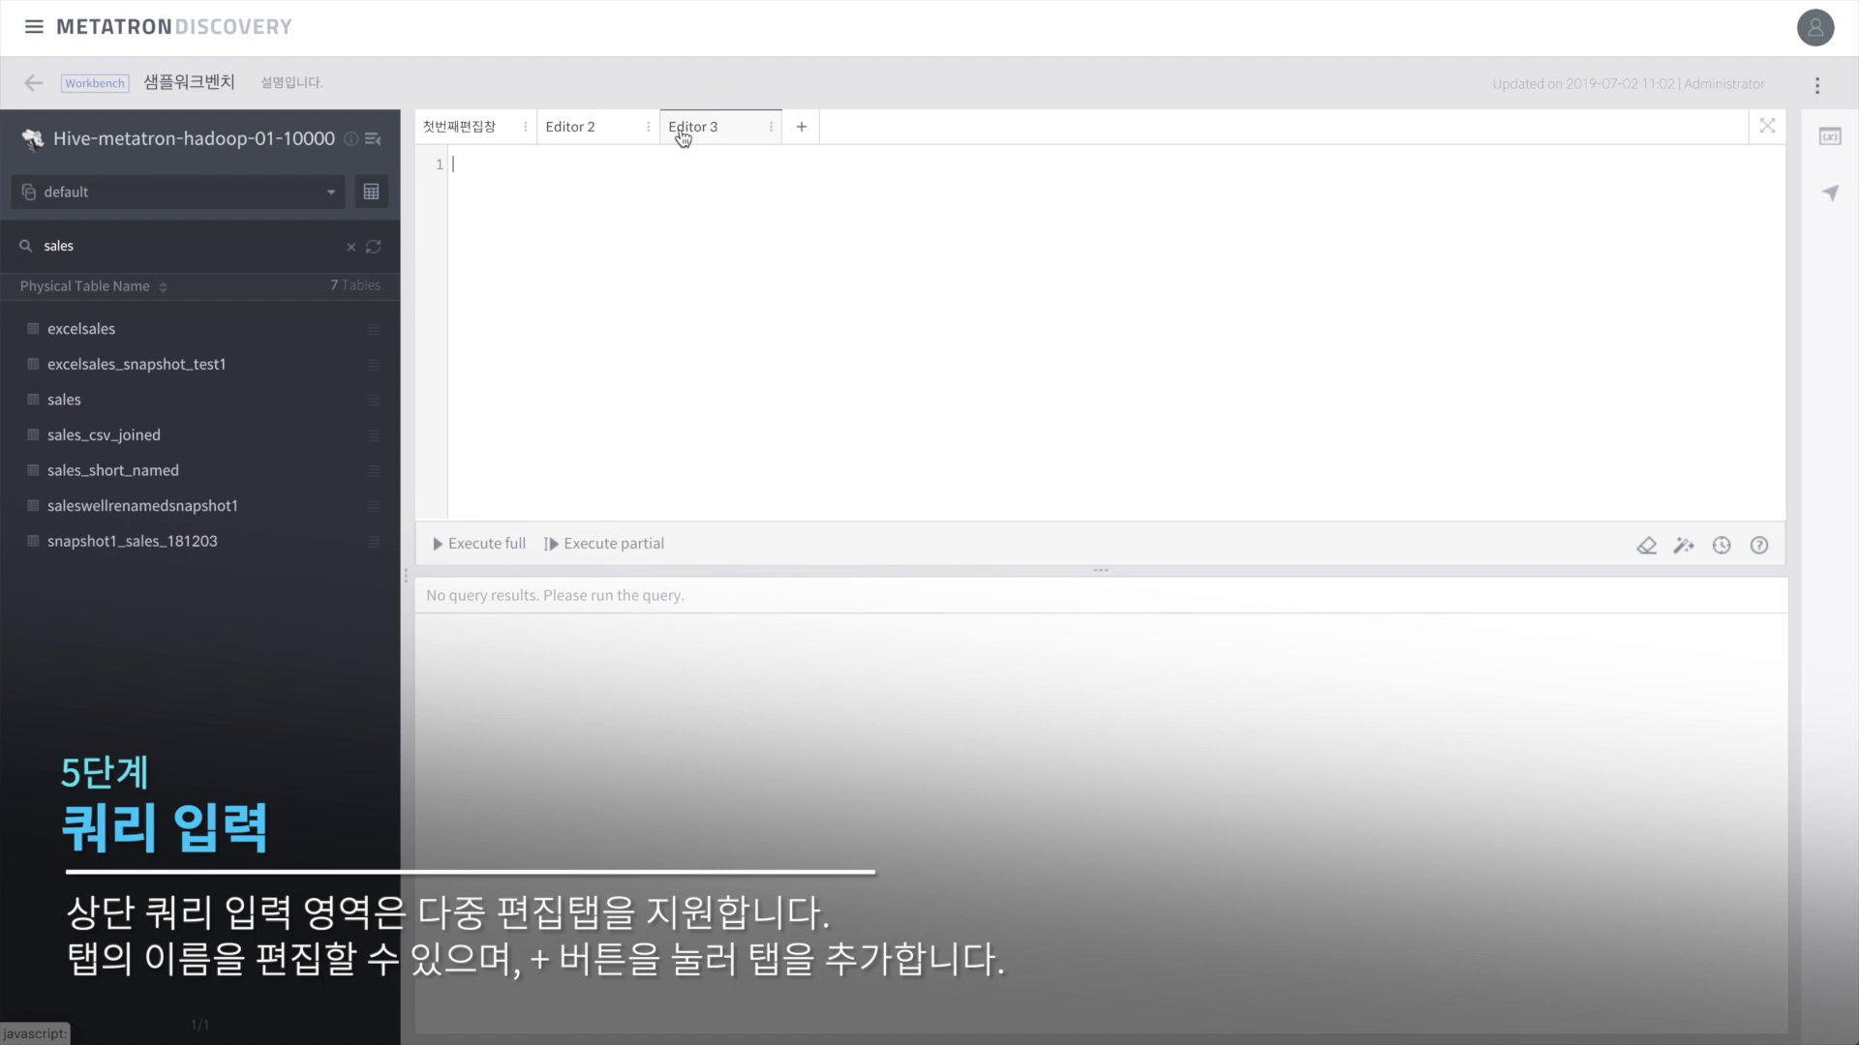
pyautogui.click(571, 135)
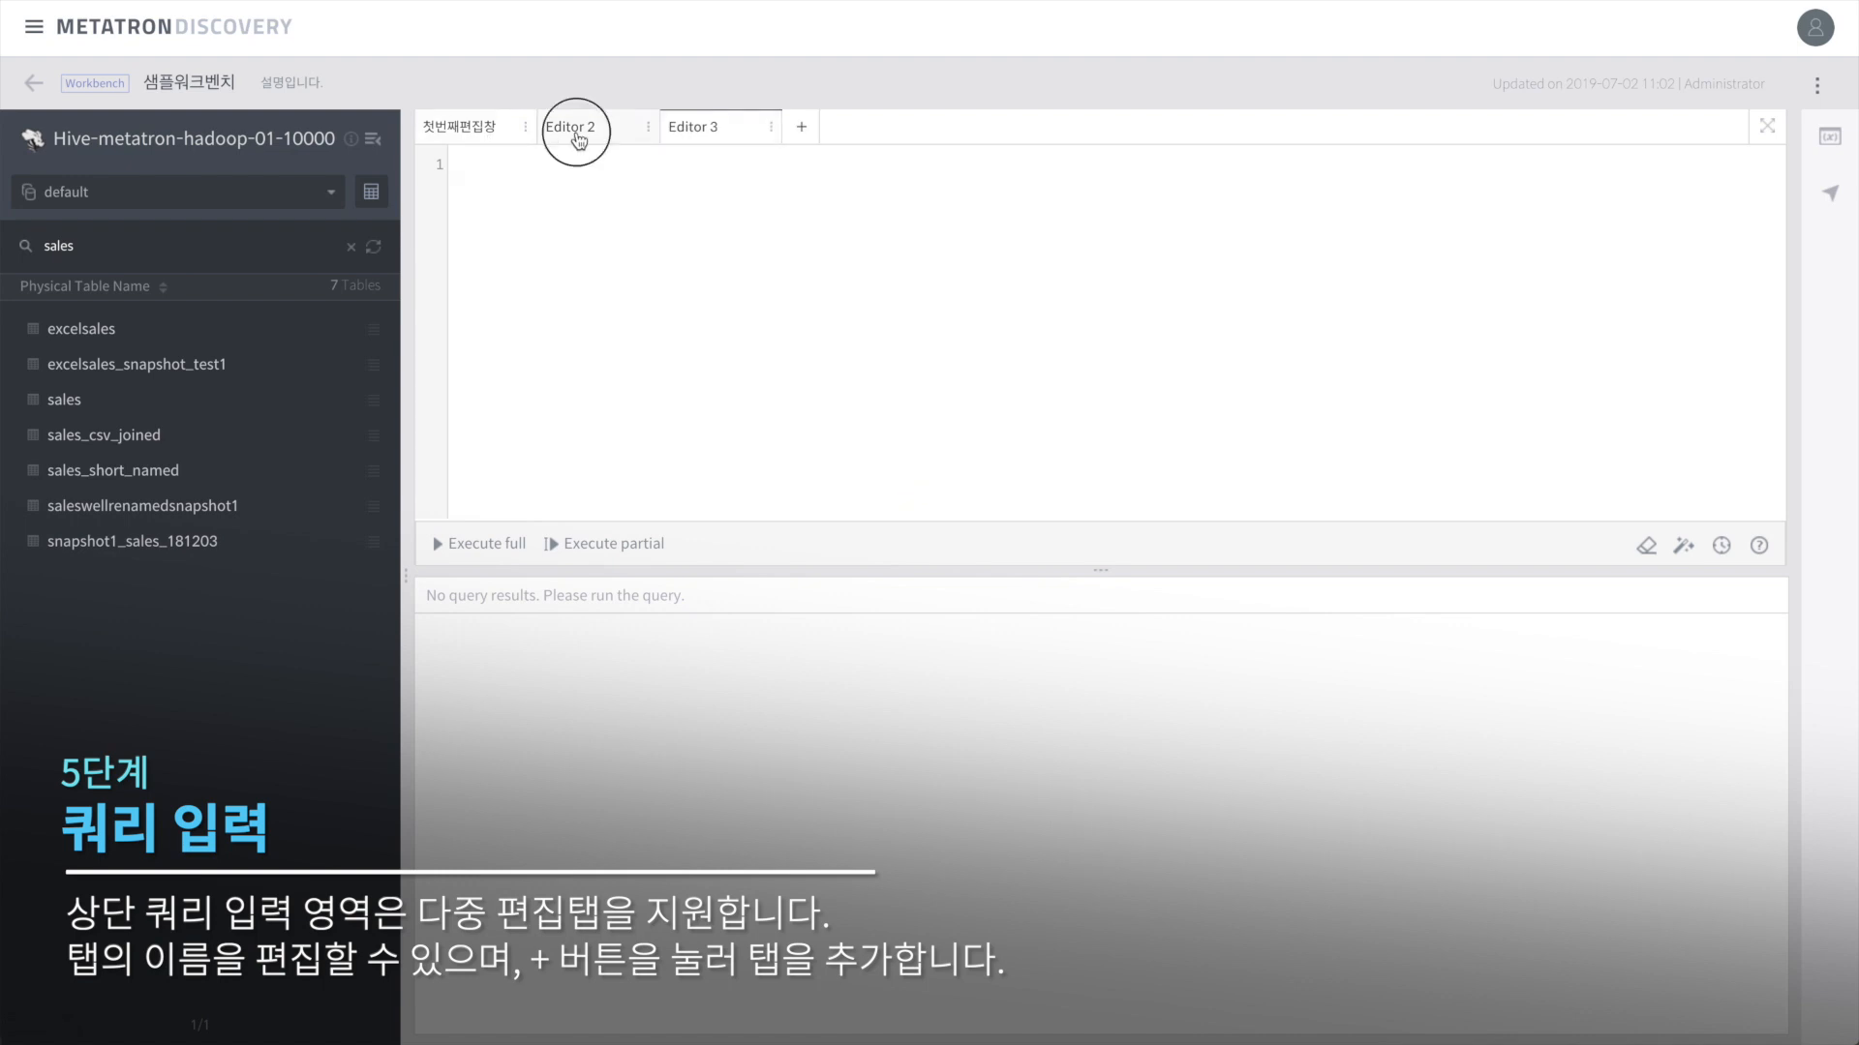
pyautogui.click(257, 199)
pyautogui.click(165, 293)
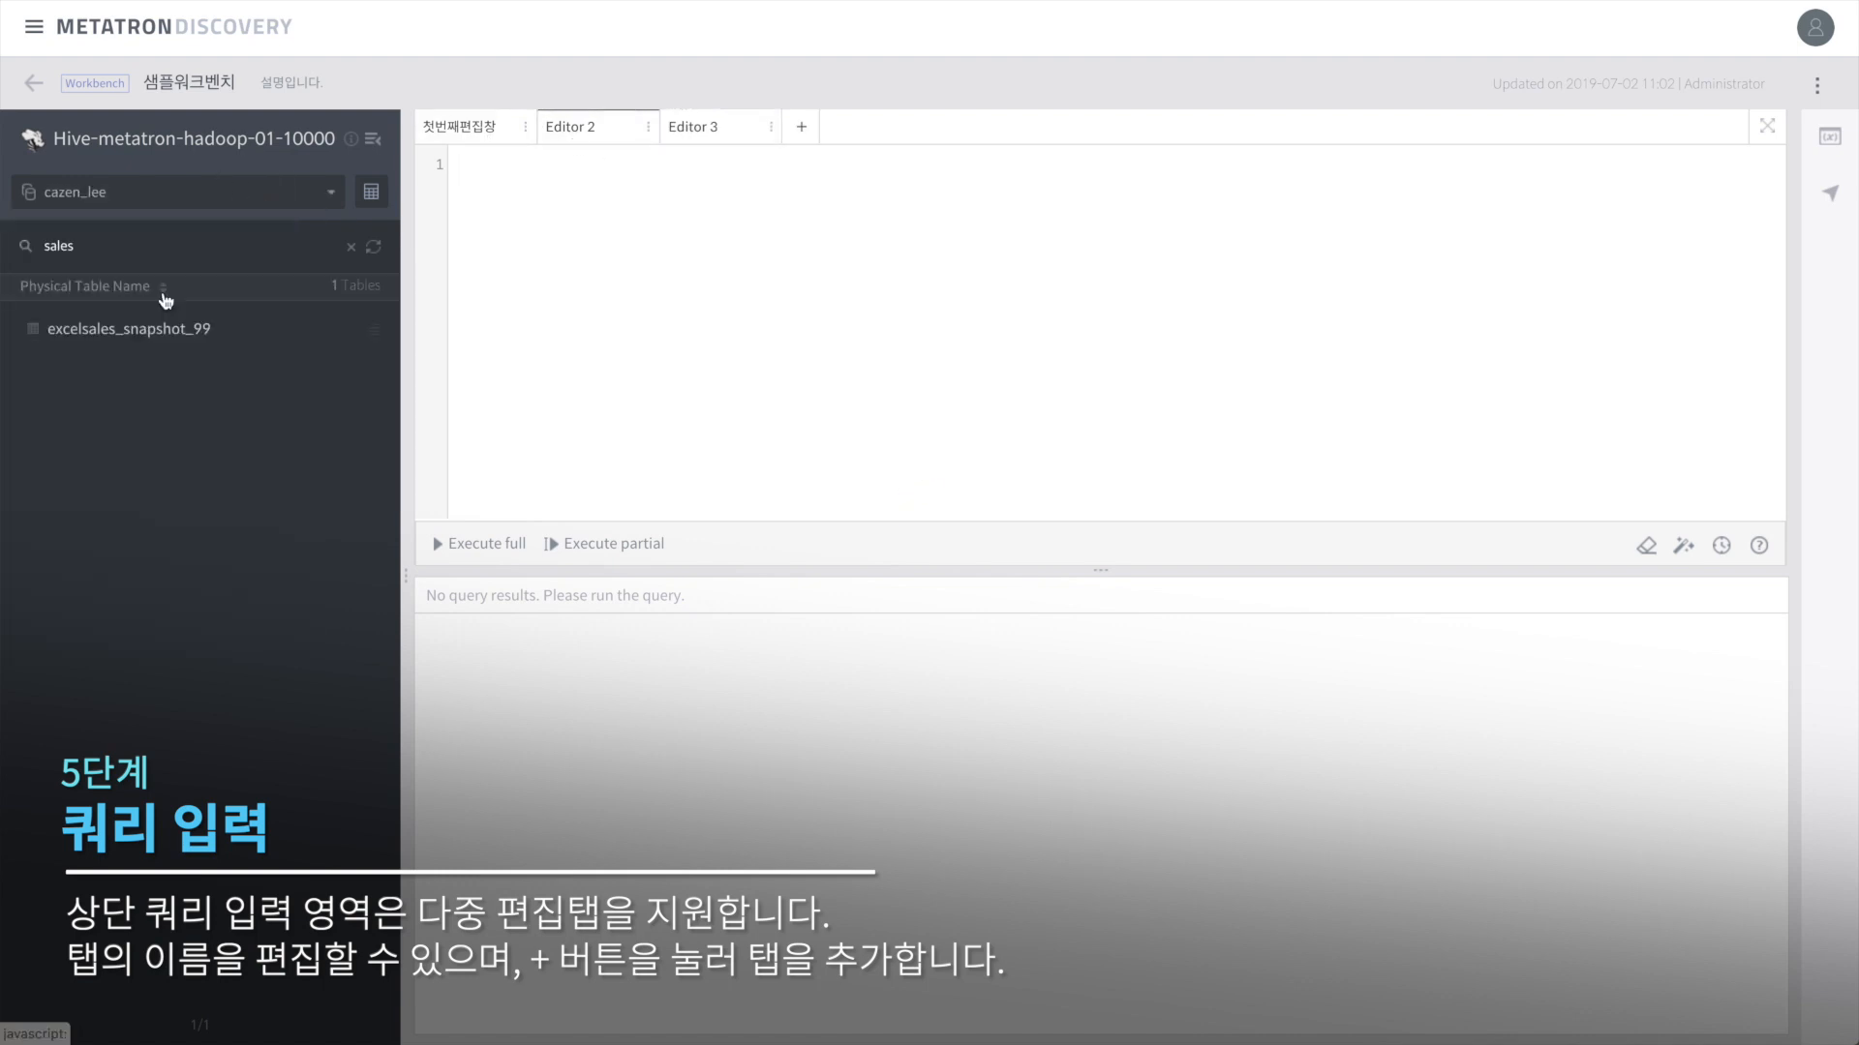
pyautogui.click(351, 246)
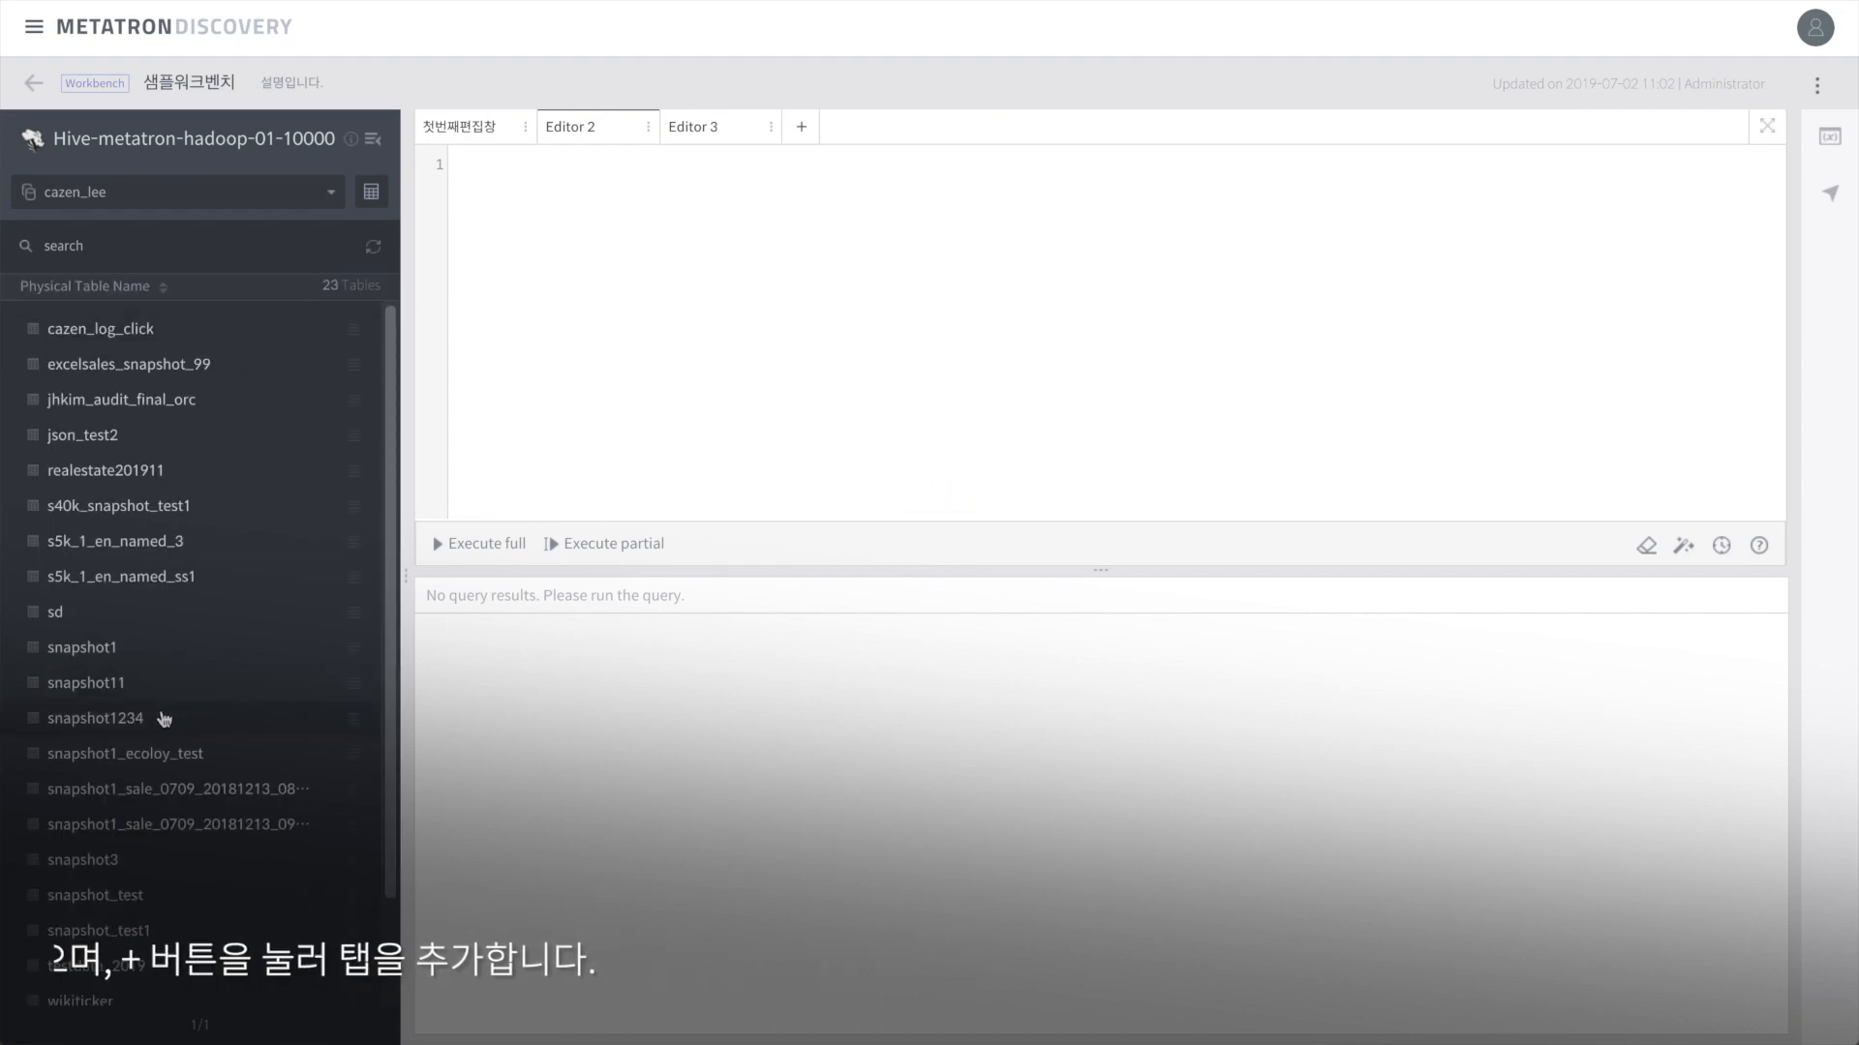
pyautogui.doubleClick(167, 648)
# Step: Type 쿼림 in Editor 3, then delete the Editor 3 tab
pyautogui.click(735, 135)
pyautogui.write('쿼림')
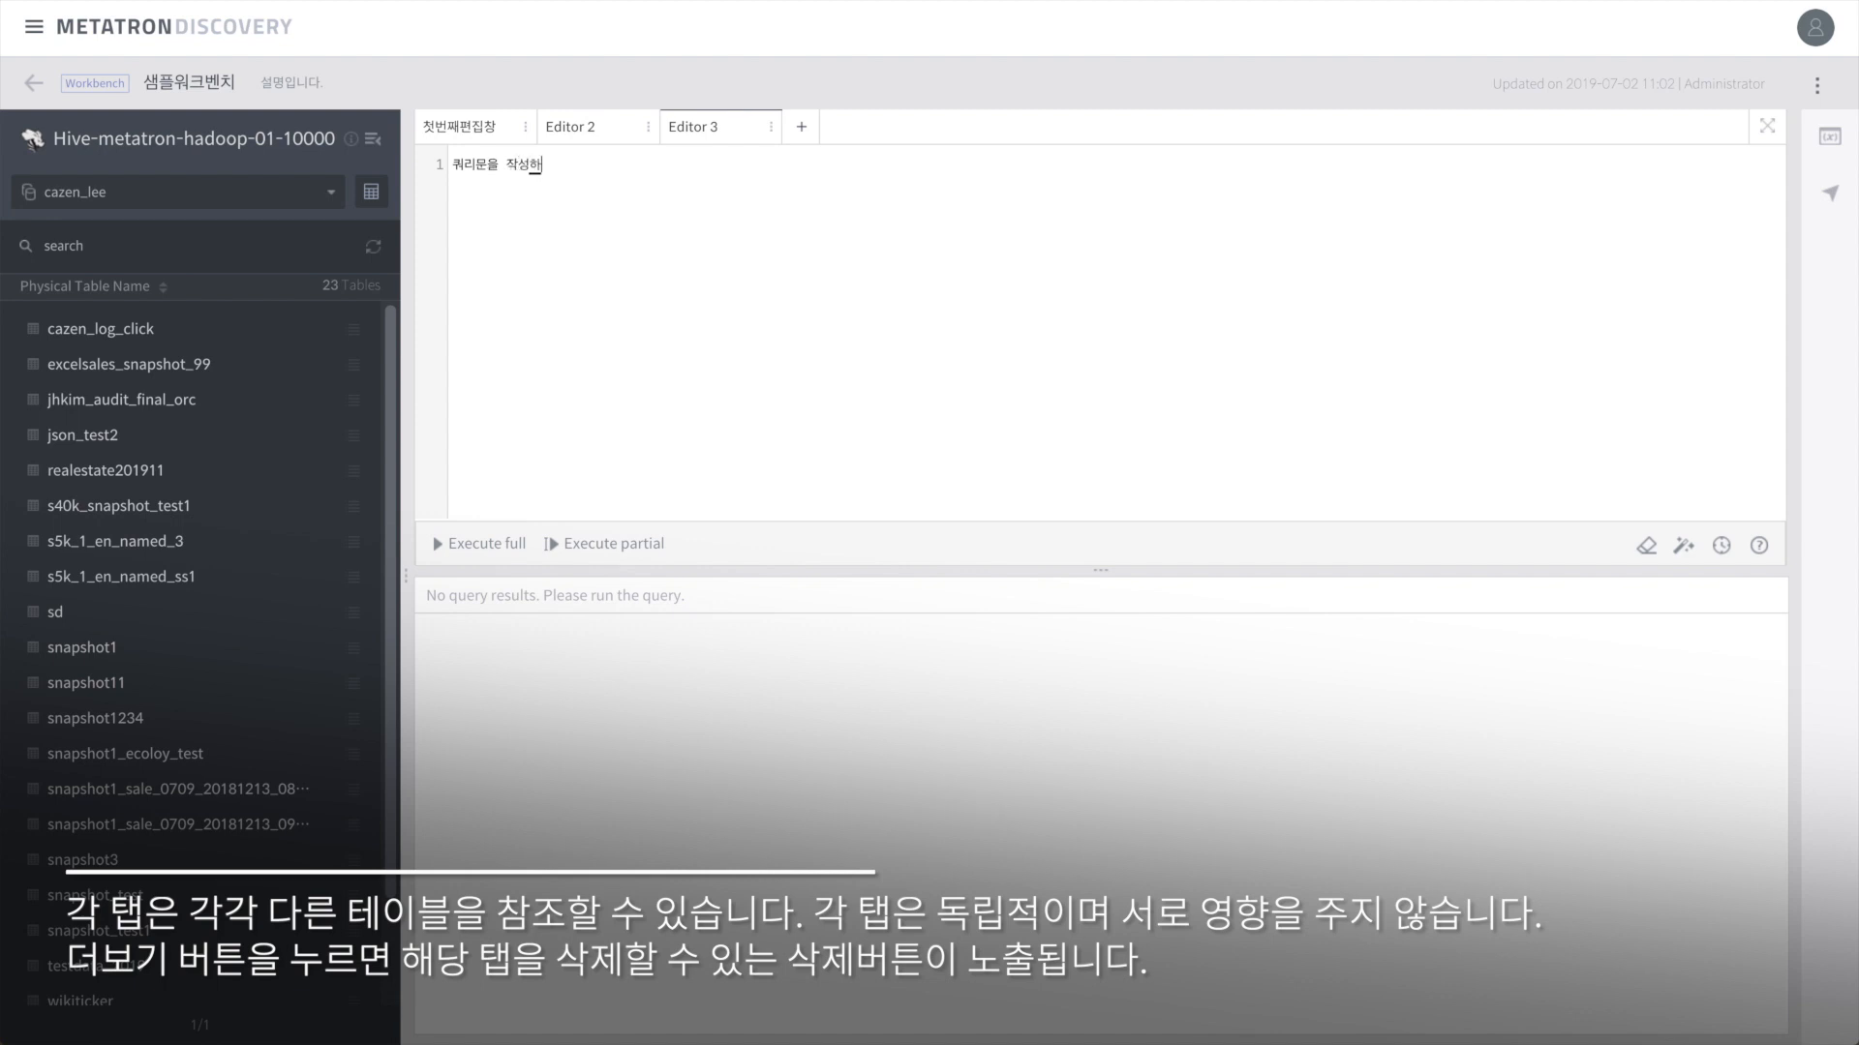
pyautogui.click(761, 136)
pyautogui.click(806, 184)
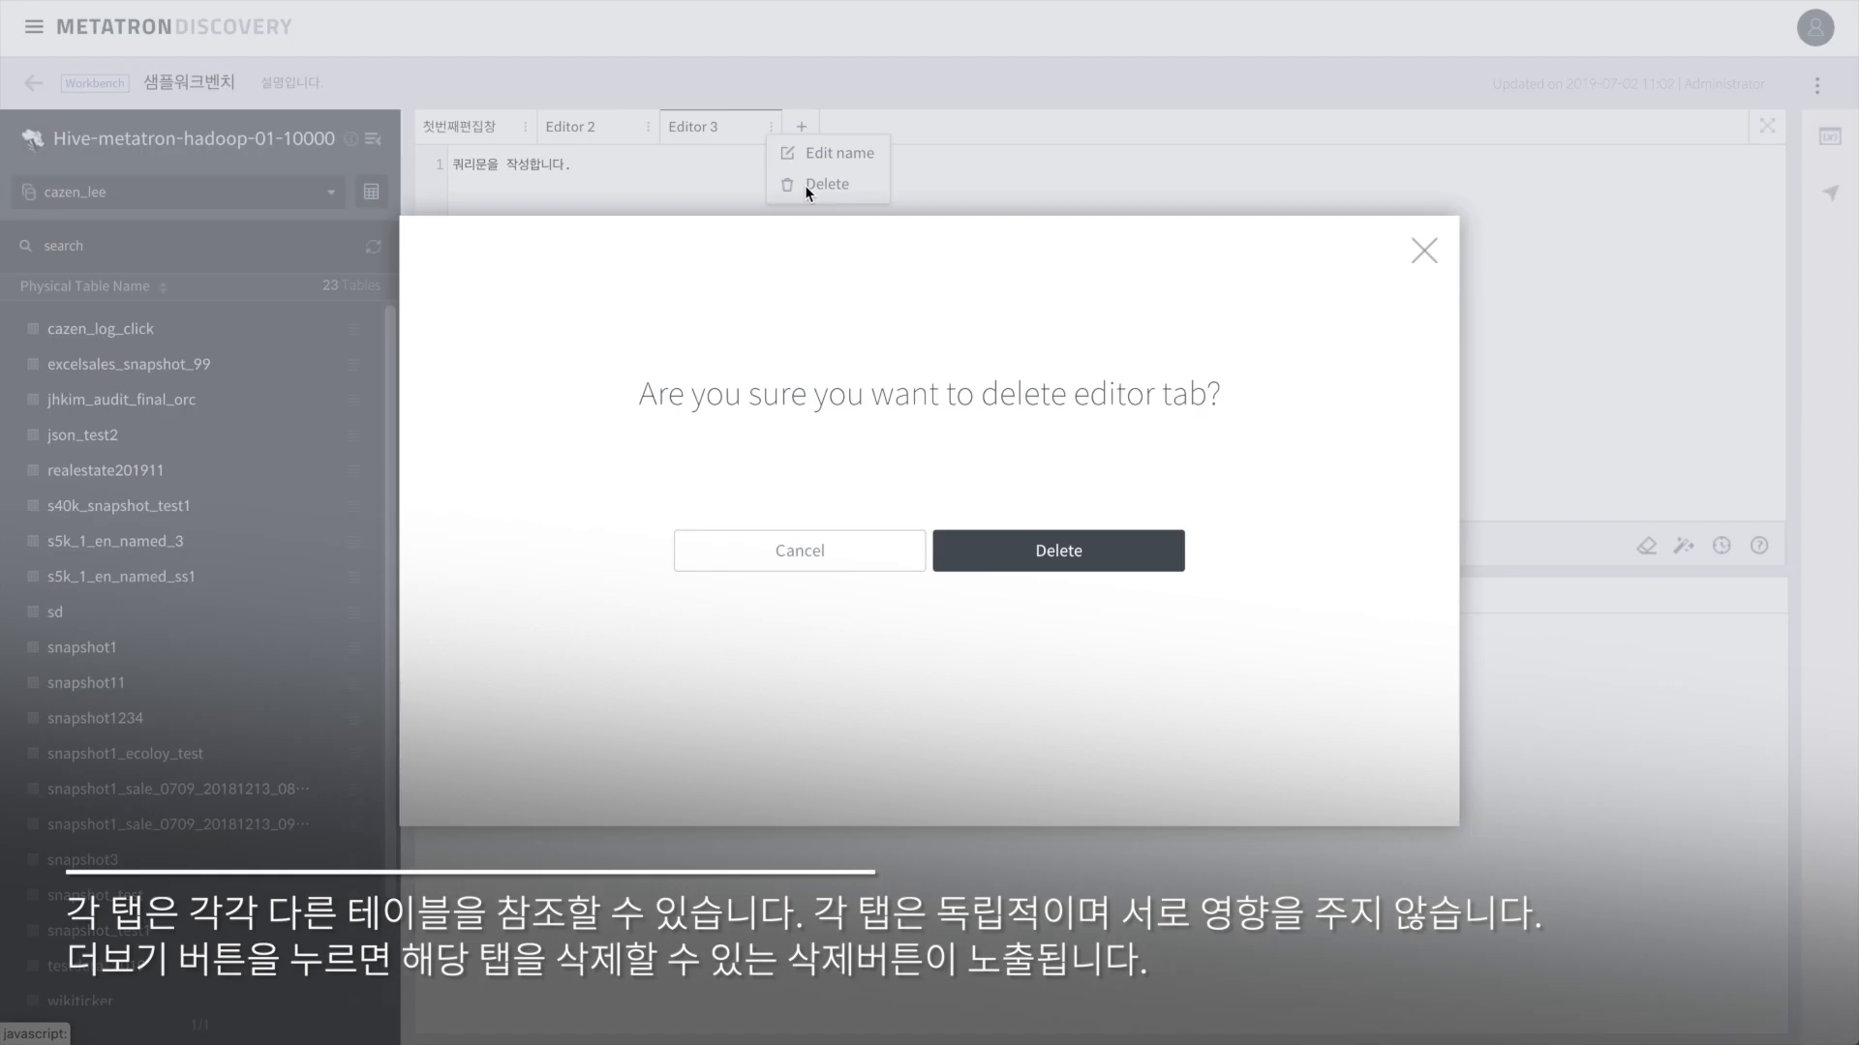
pyautogui.click(997, 550)
# Step: Clear all SQL from the 첫번째편집창 tab and switch back to the default database
pyautogui.click(579, 125)
pyautogui.click(491, 129)
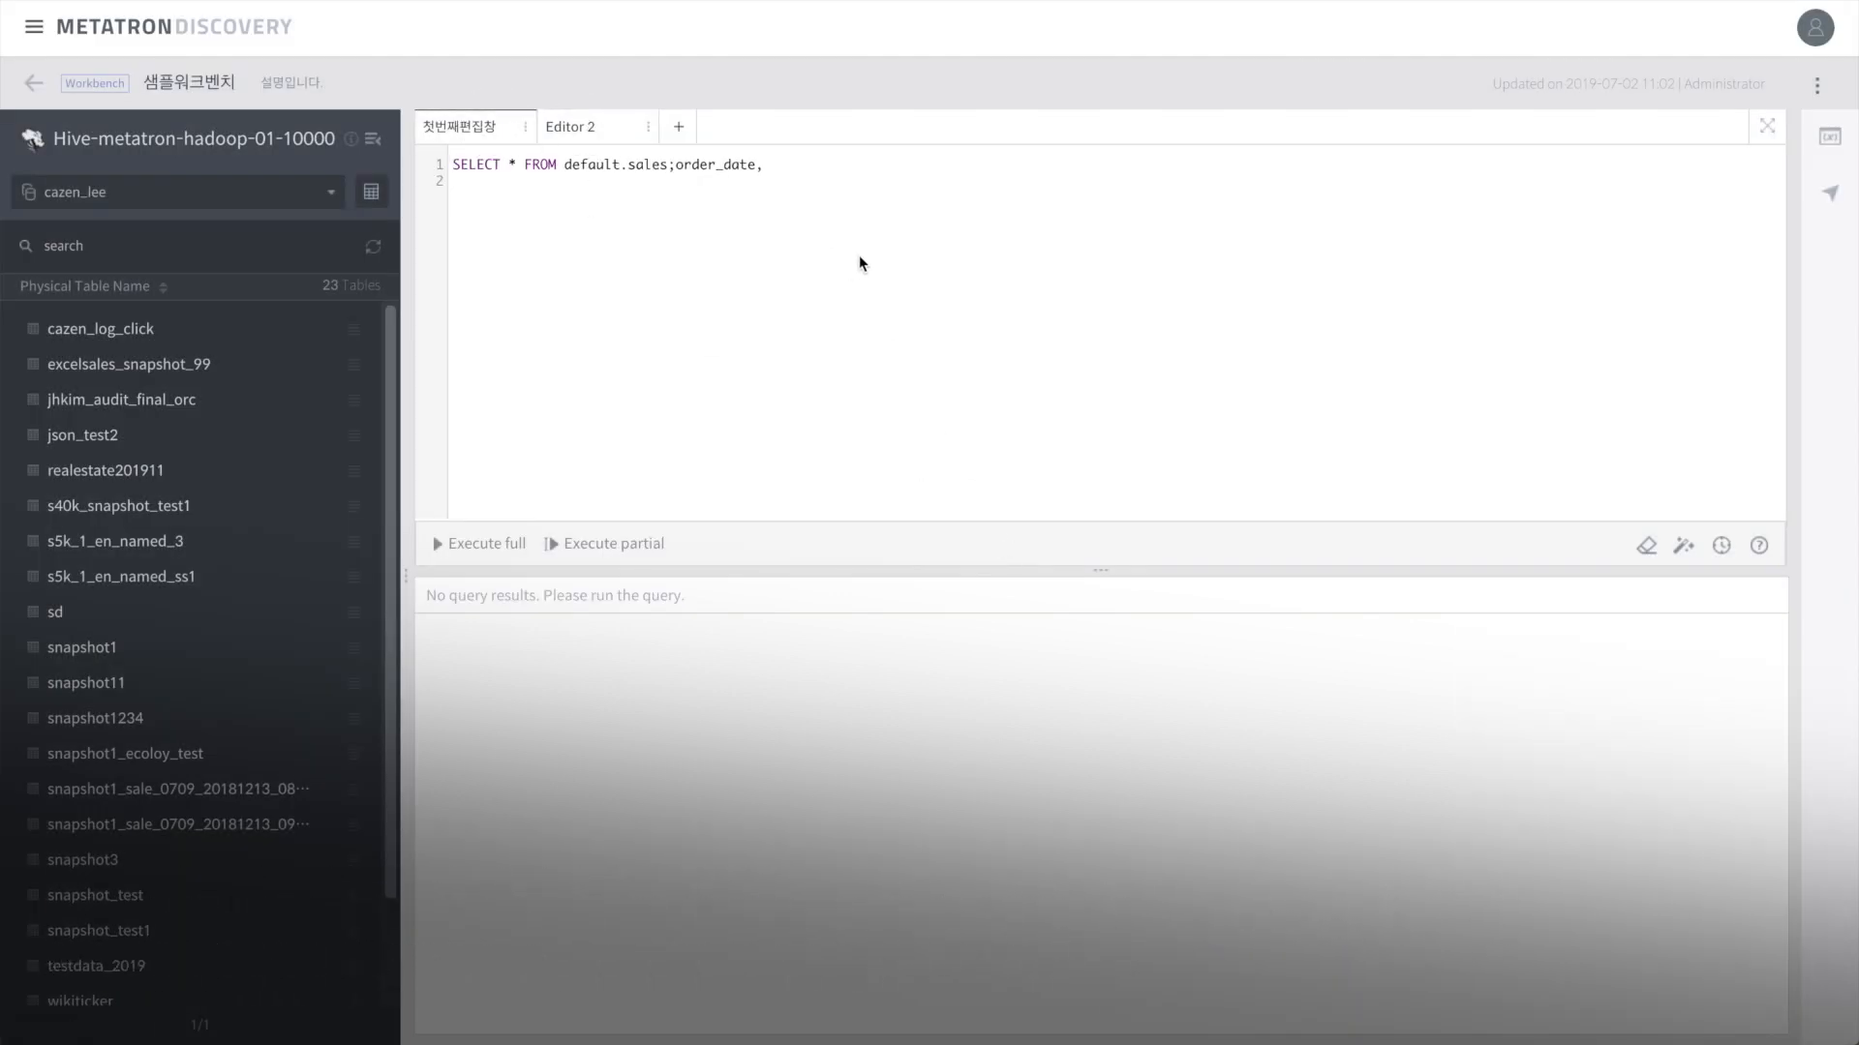
pyautogui.click(1646, 548)
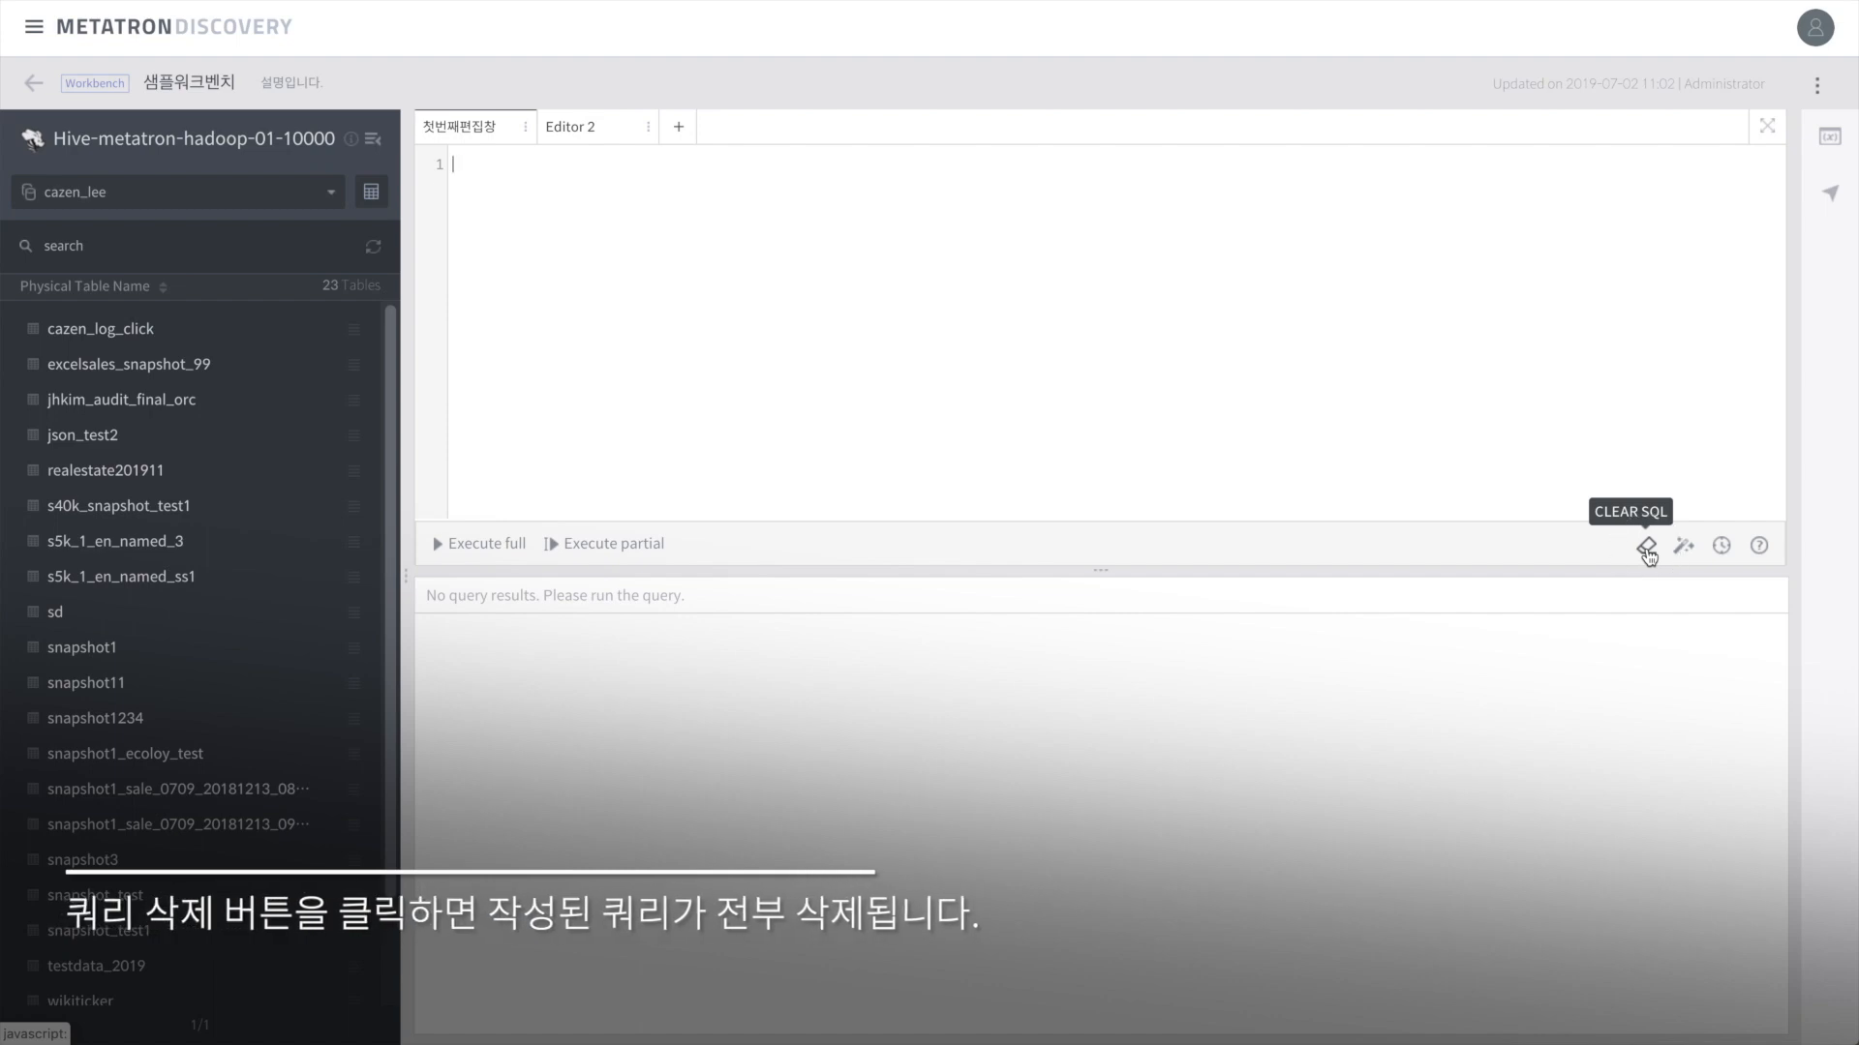
pyautogui.click(280, 189)
pyautogui.click(140, 353)
# Step: Insert SELECT * FROM default.sales, paste an order_date, column7, city query and beautify it
pyautogui.click(129, 248)
pyautogui.write('sales')
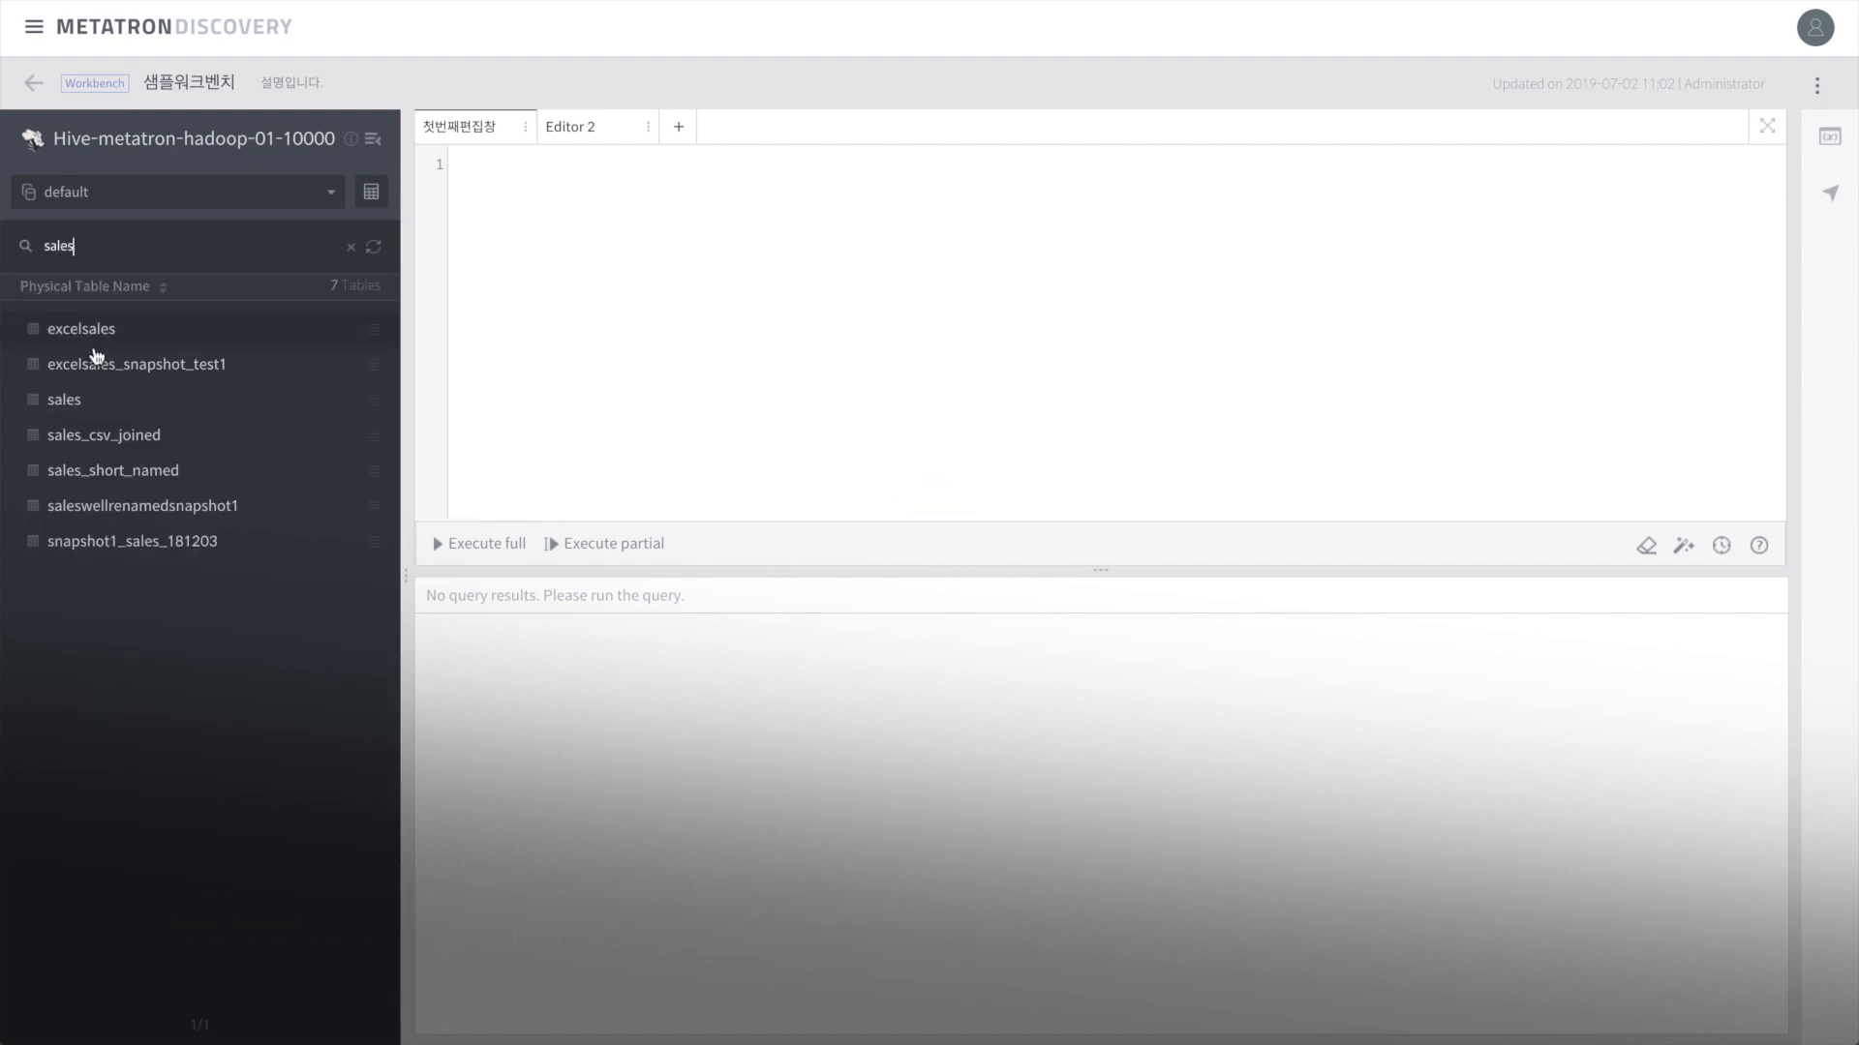
pyautogui.doubleClick(100, 406)
pyautogui.write('SELECT sales.order_date, sales.column7, sales.city FROM sales')
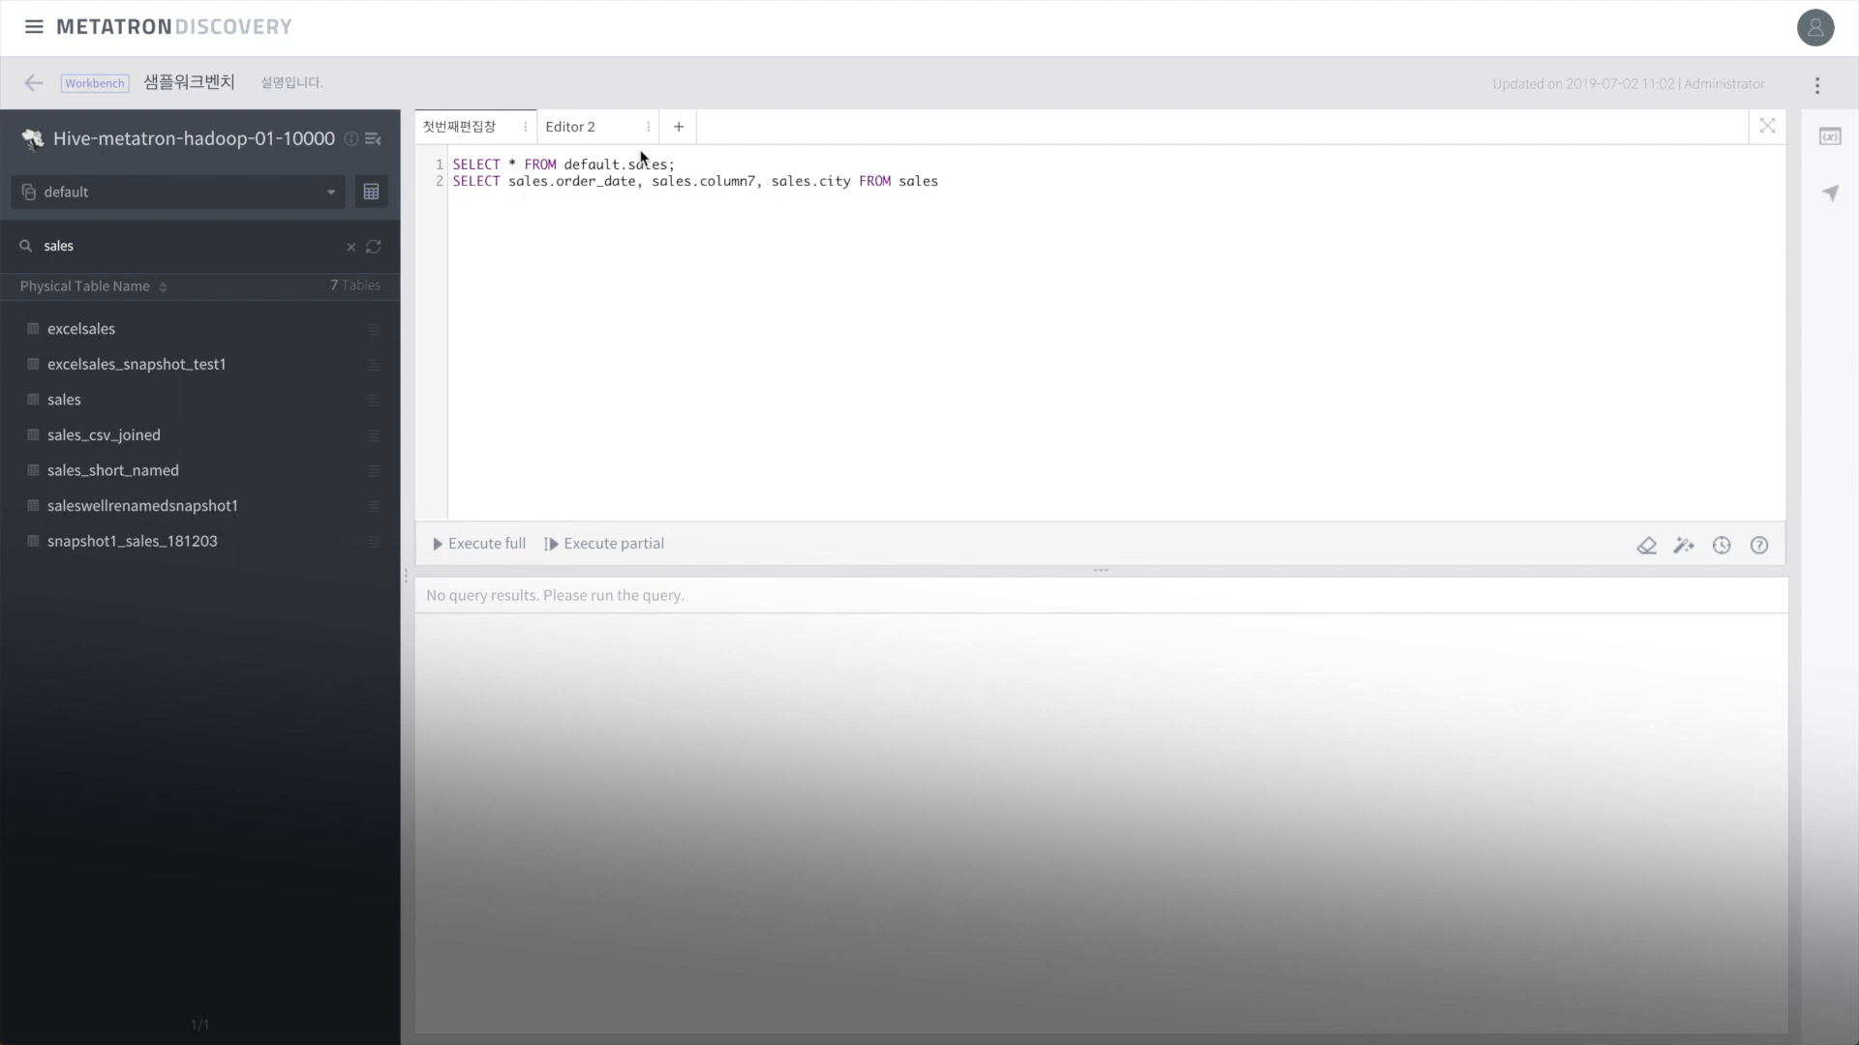
pyautogui.moveTo(955, 181); pyautogui.dragTo(450, 182)
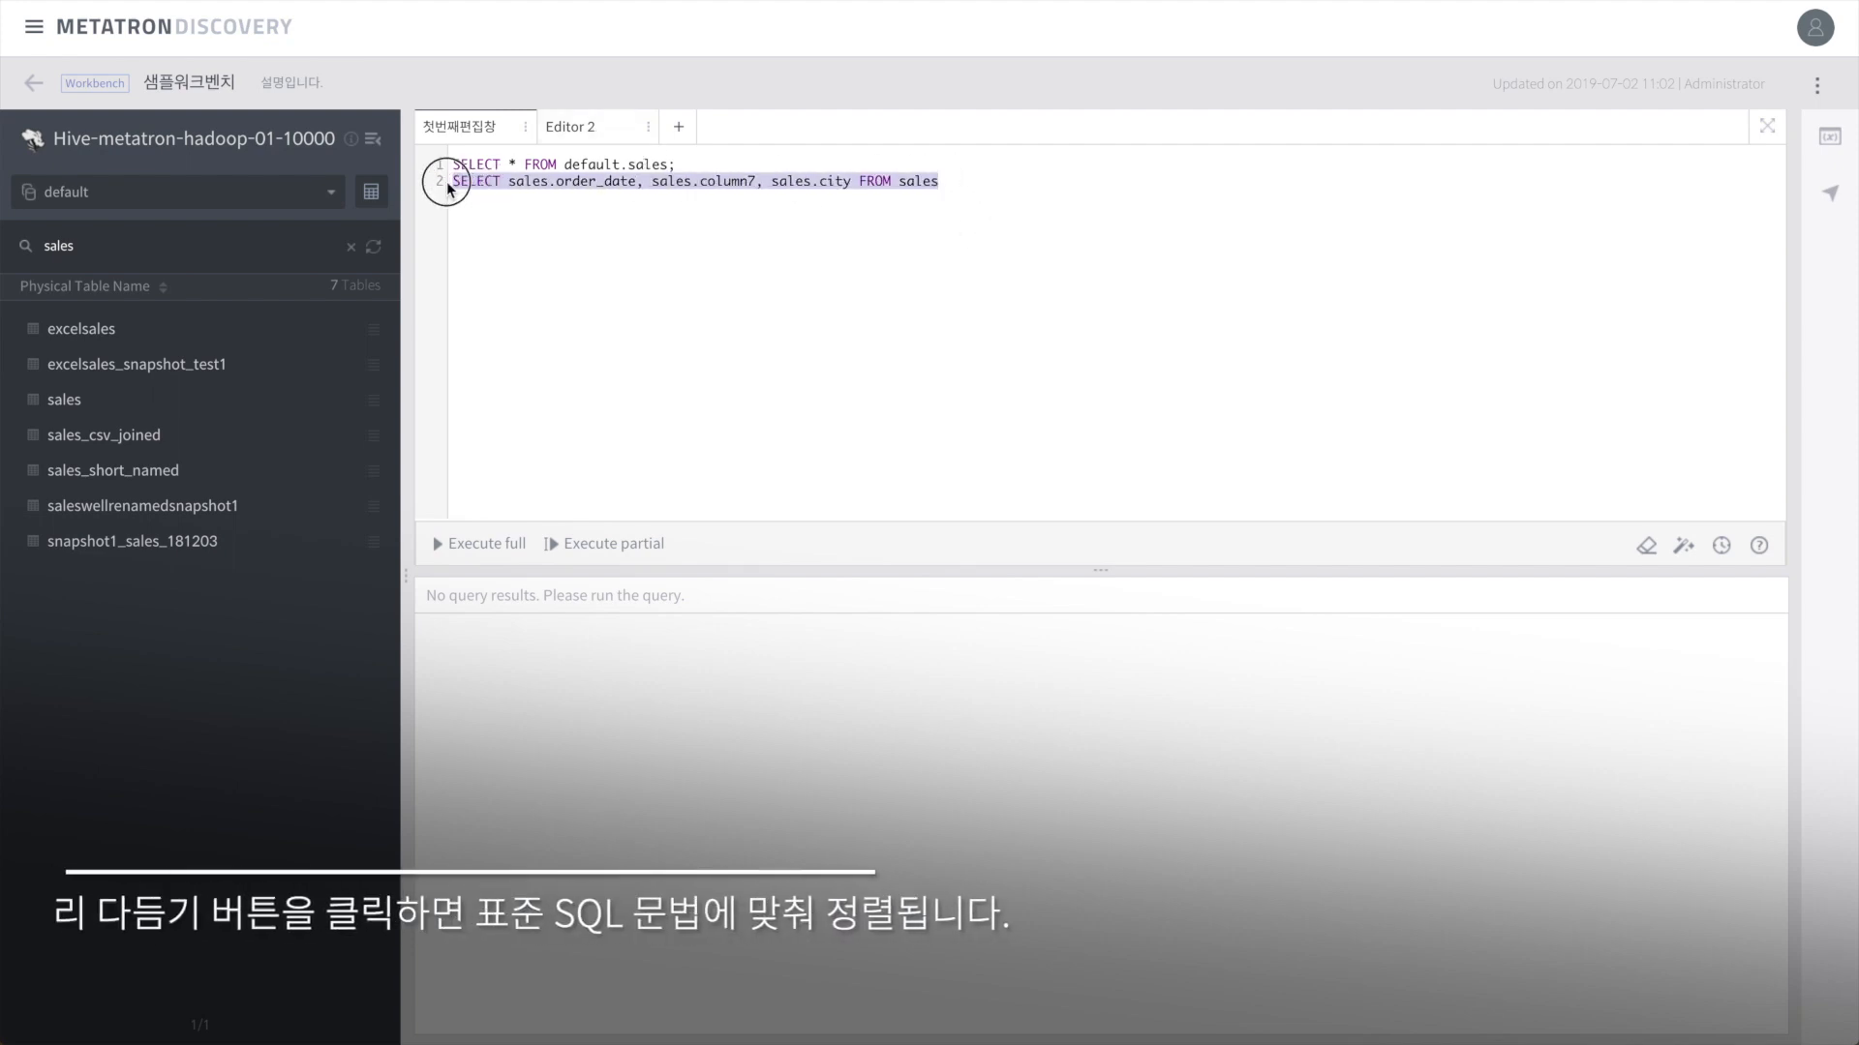
pyautogui.click(1685, 548)
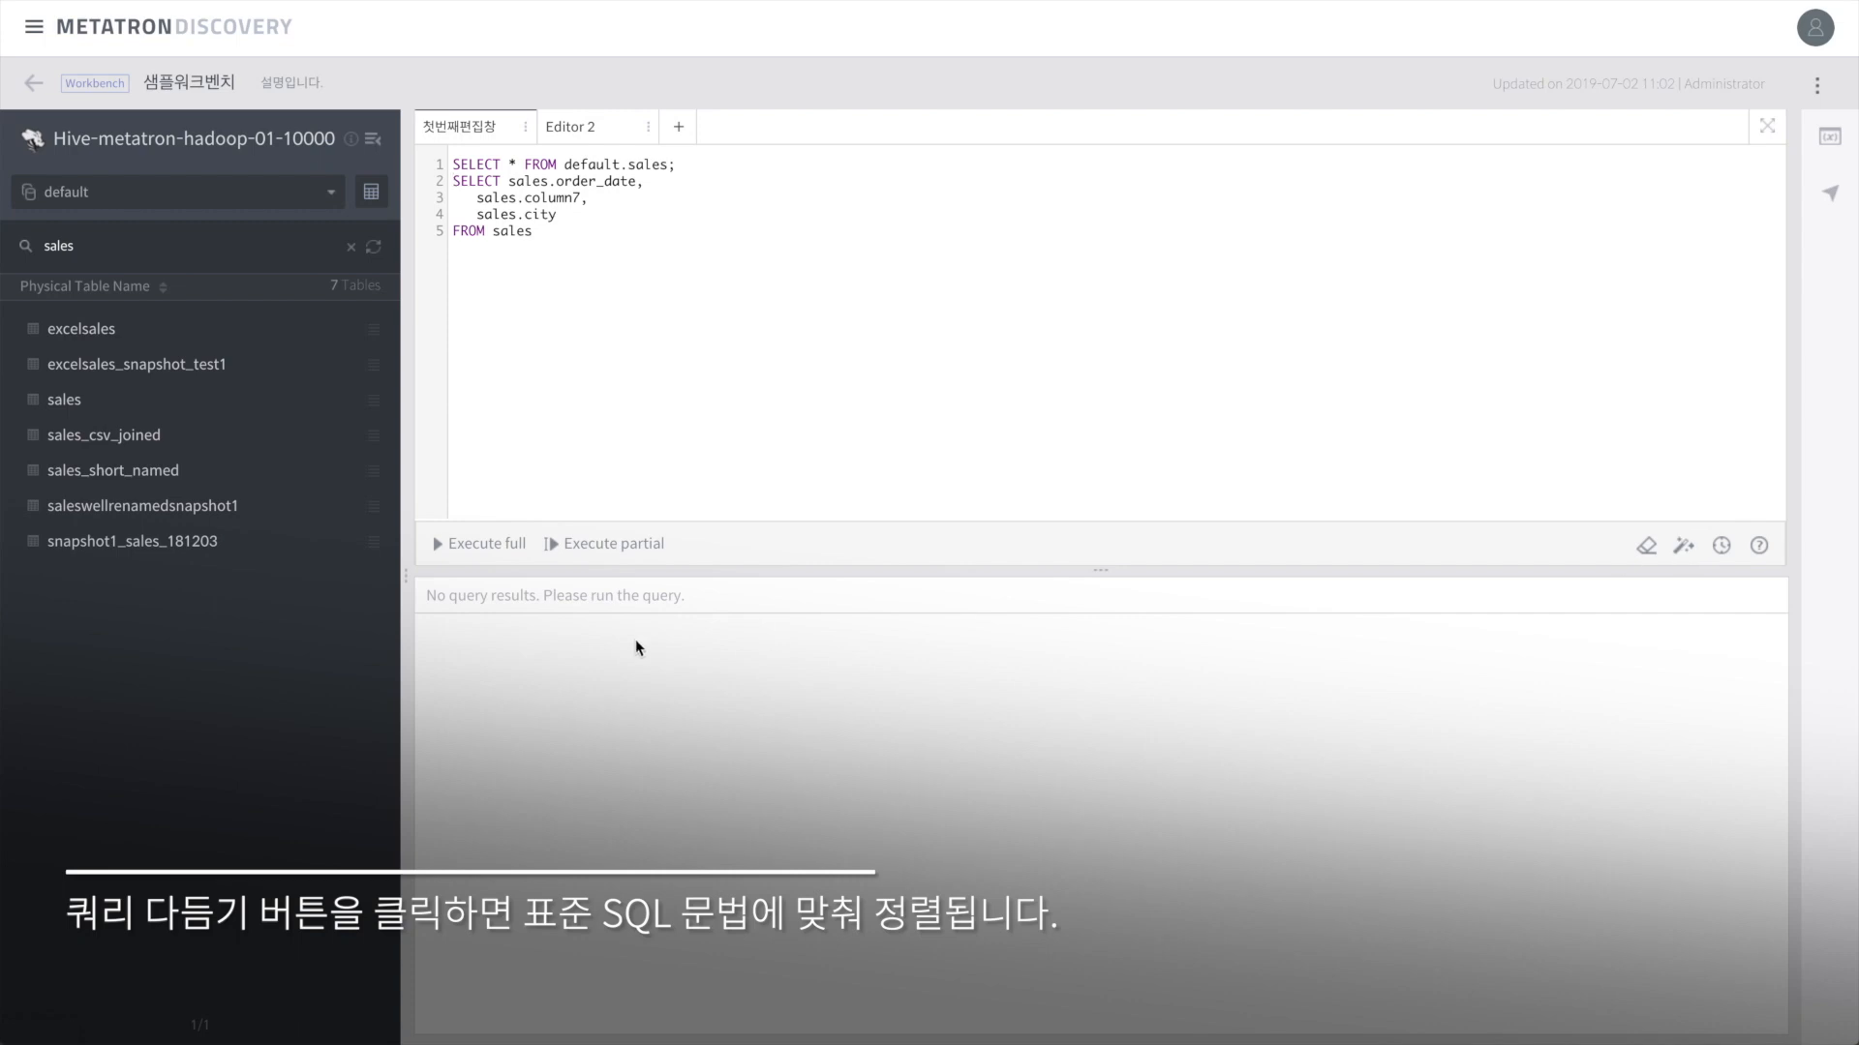
# Step: Delete the entire query history, then view the editor shortcut list
pyautogui.click(1721, 547)
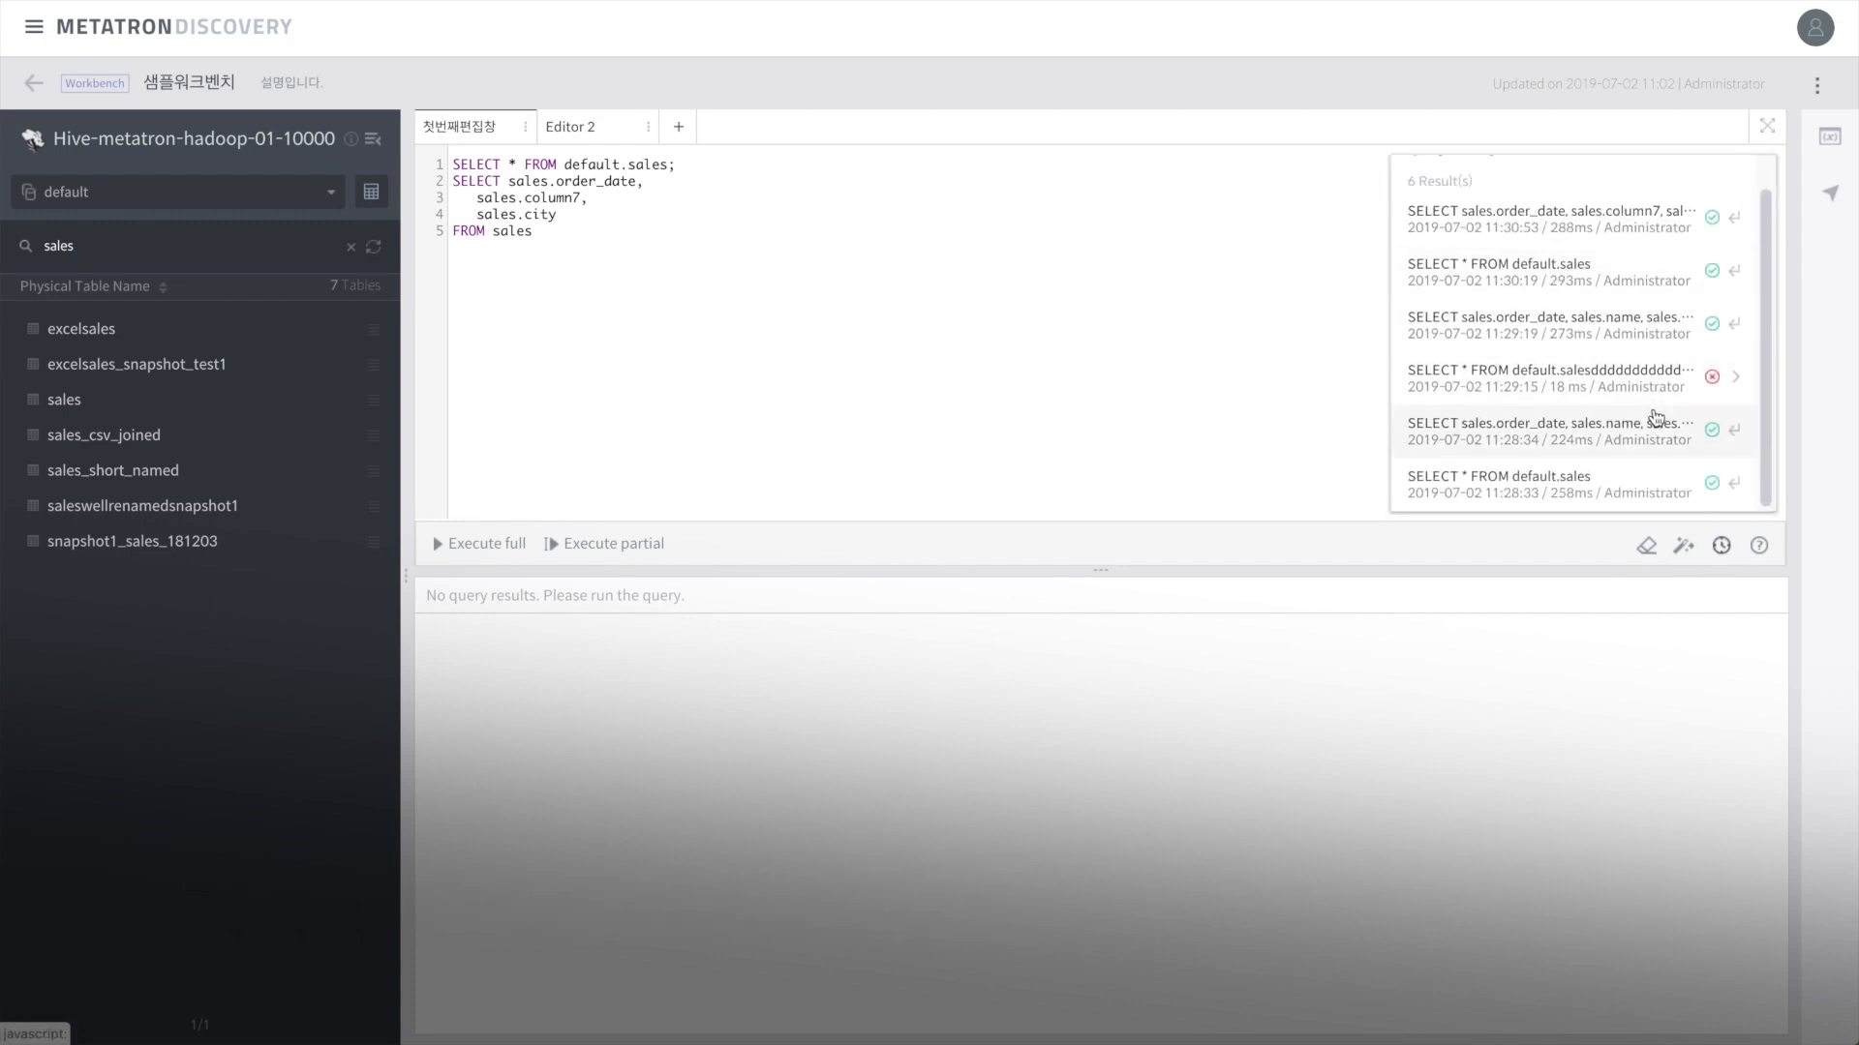
pyautogui.click(1734, 179)
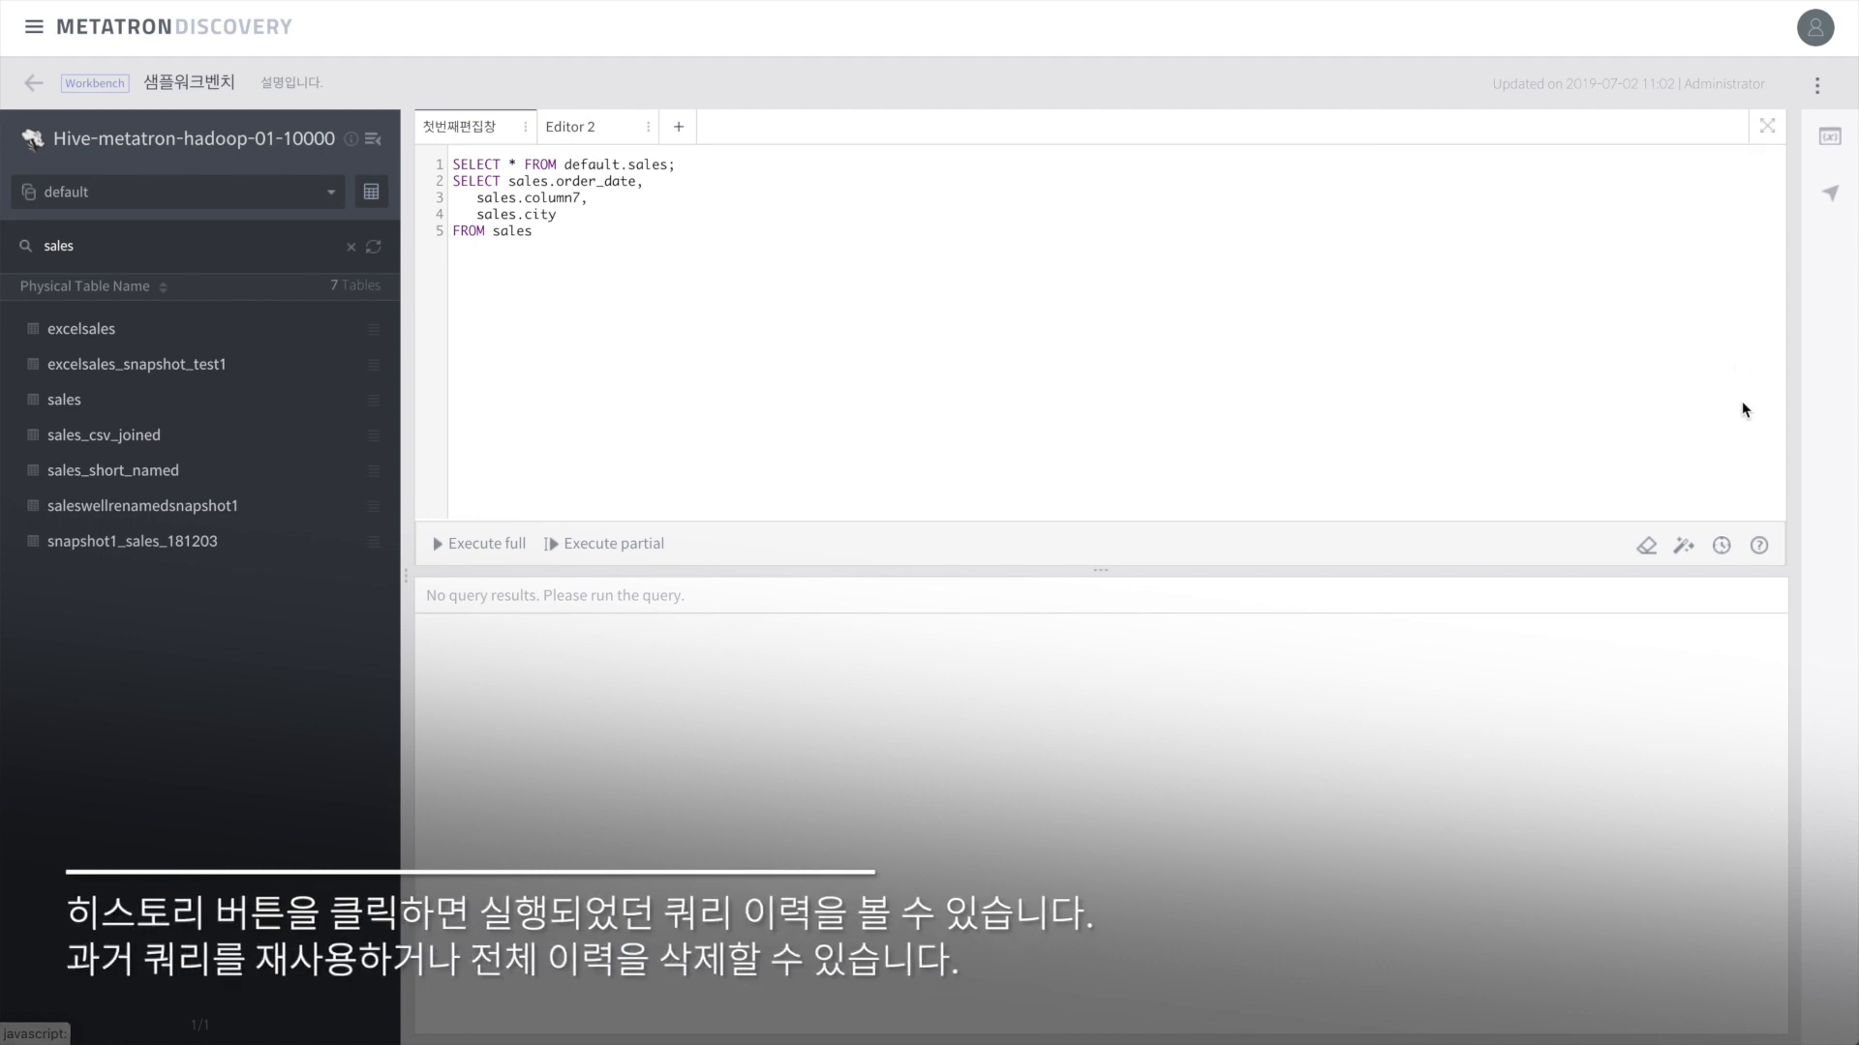
pyautogui.click(1721, 547)
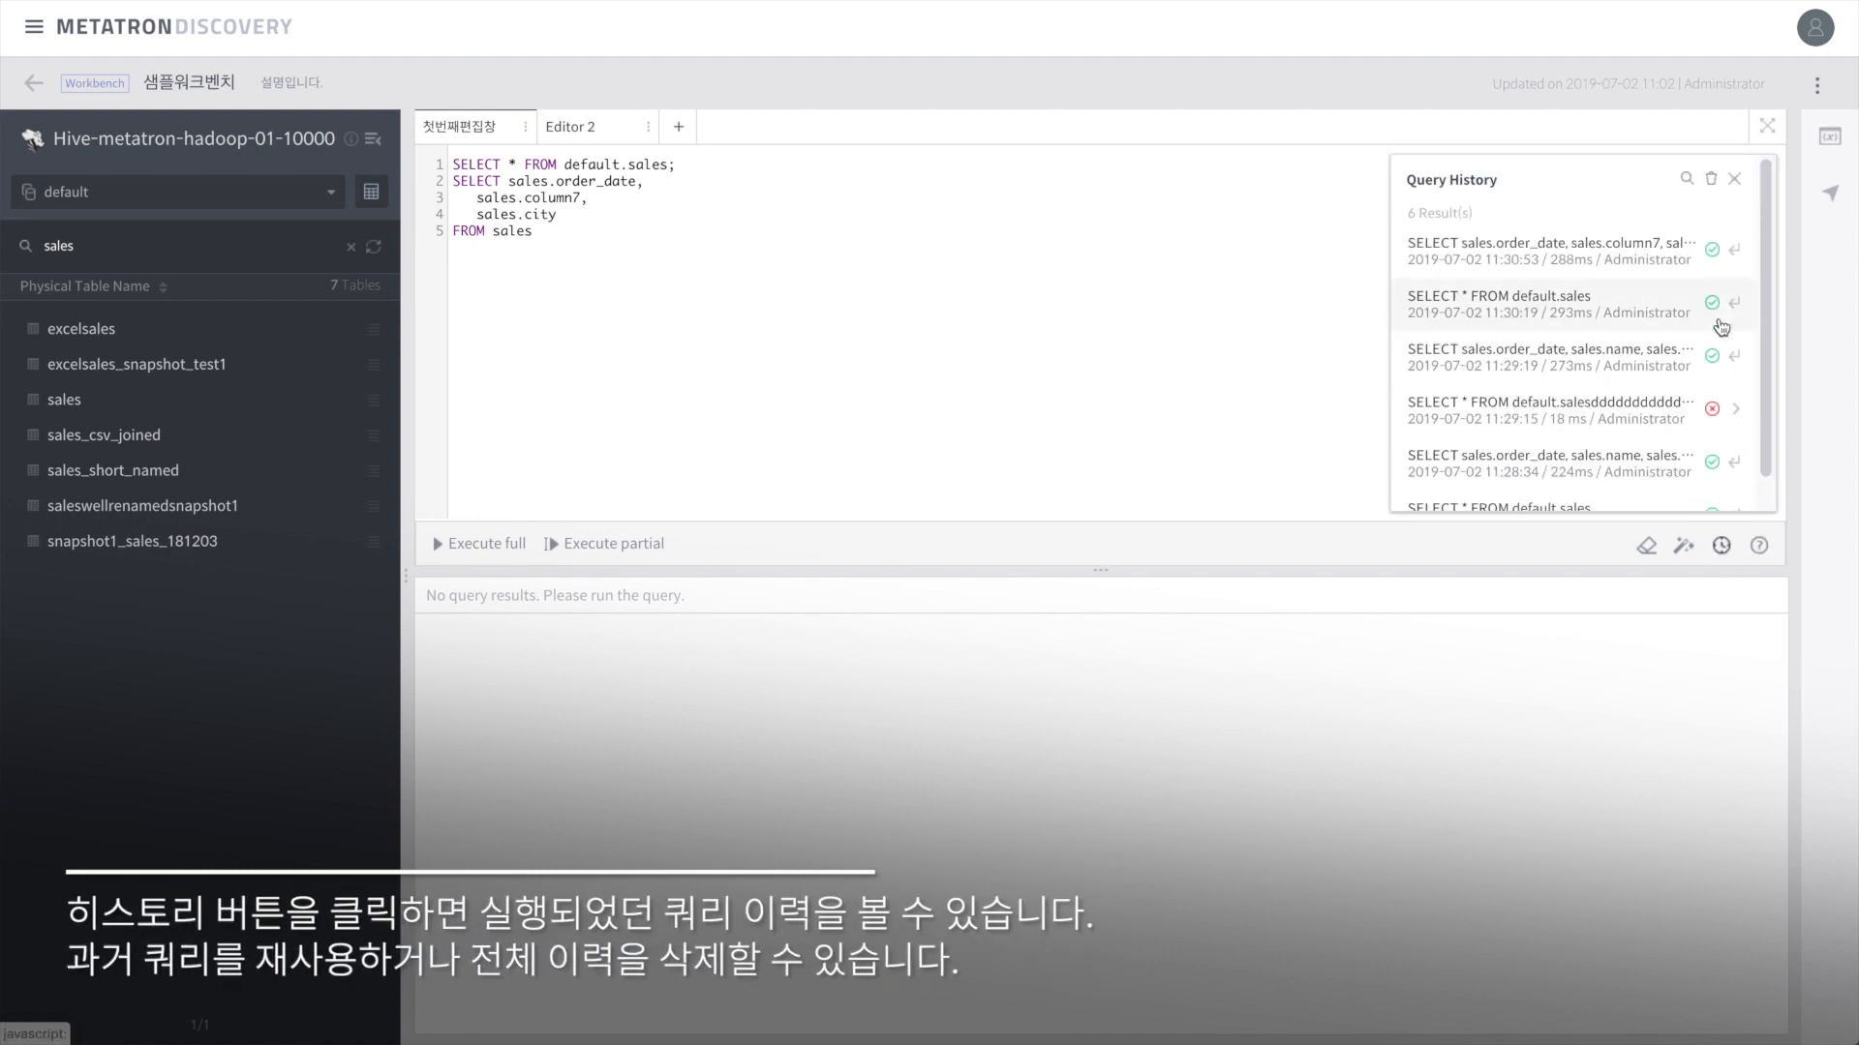
pyautogui.click(1711, 182)
pyautogui.click(973, 593)
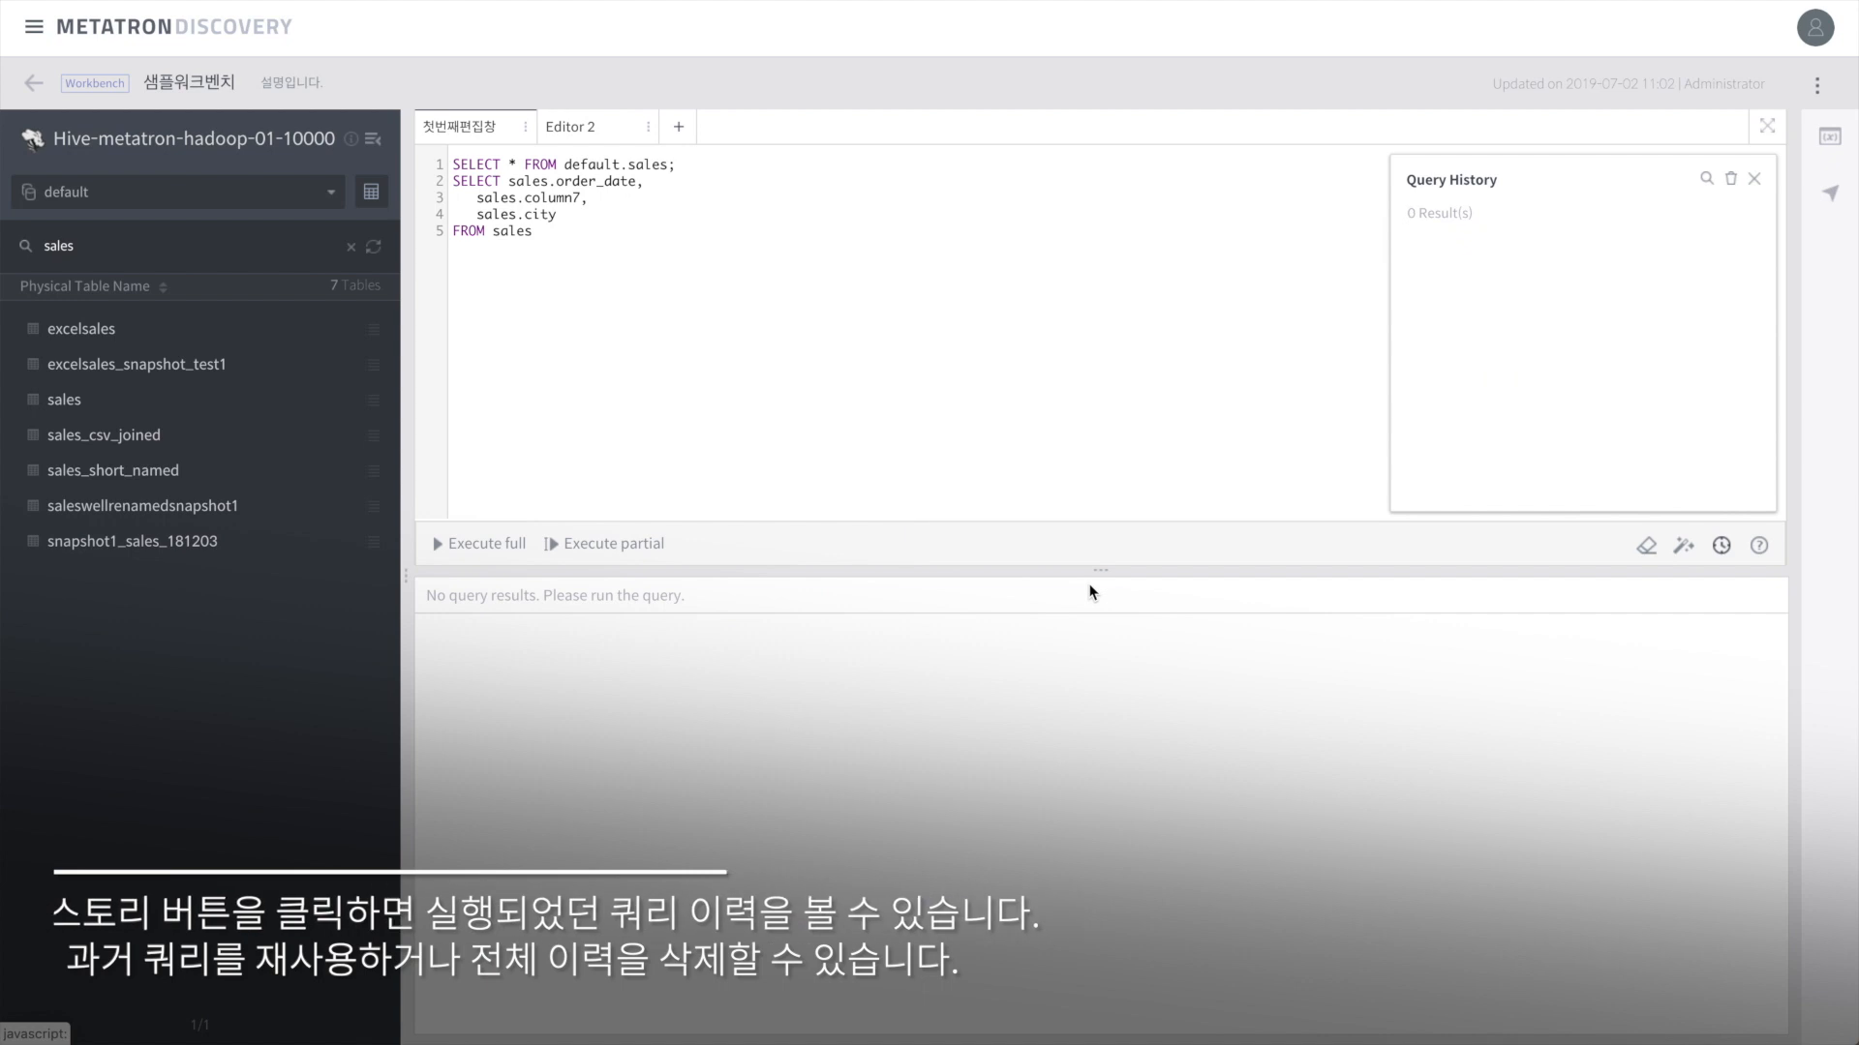
pyautogui.click(1754, 180)
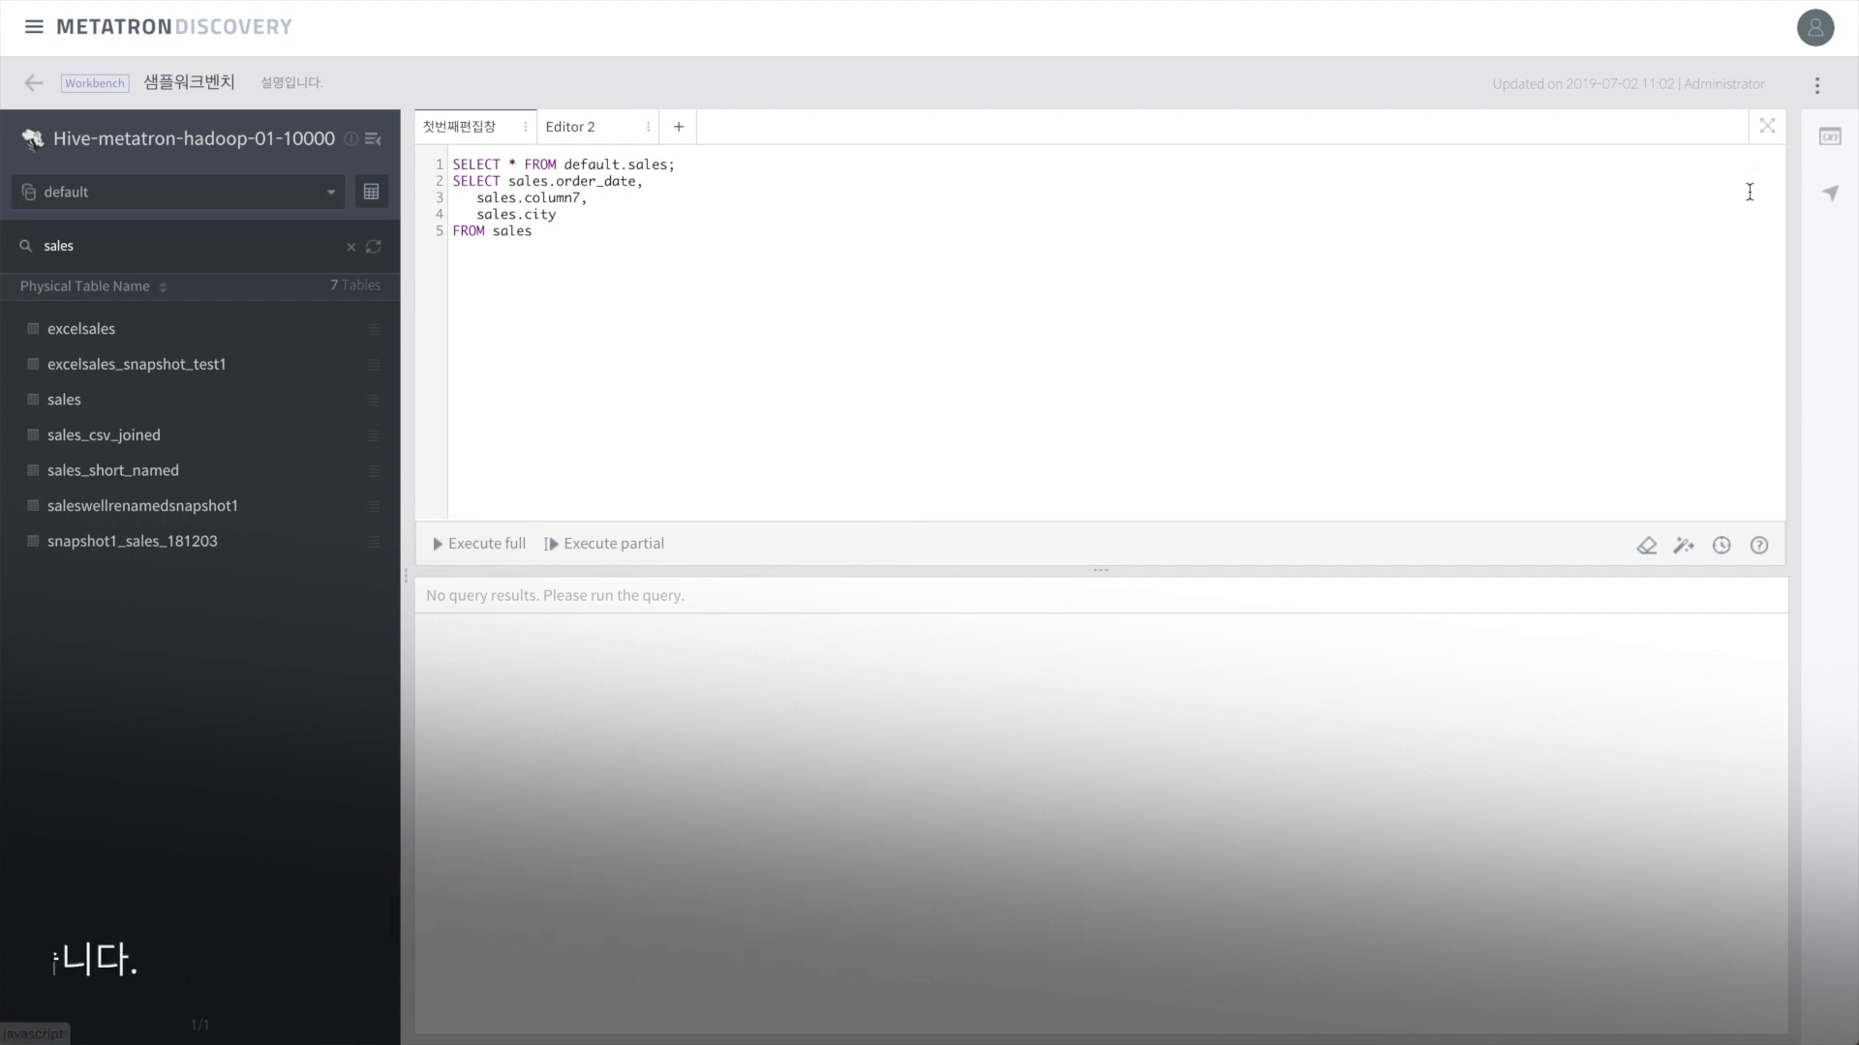
pyautogui.click(1759, 546)
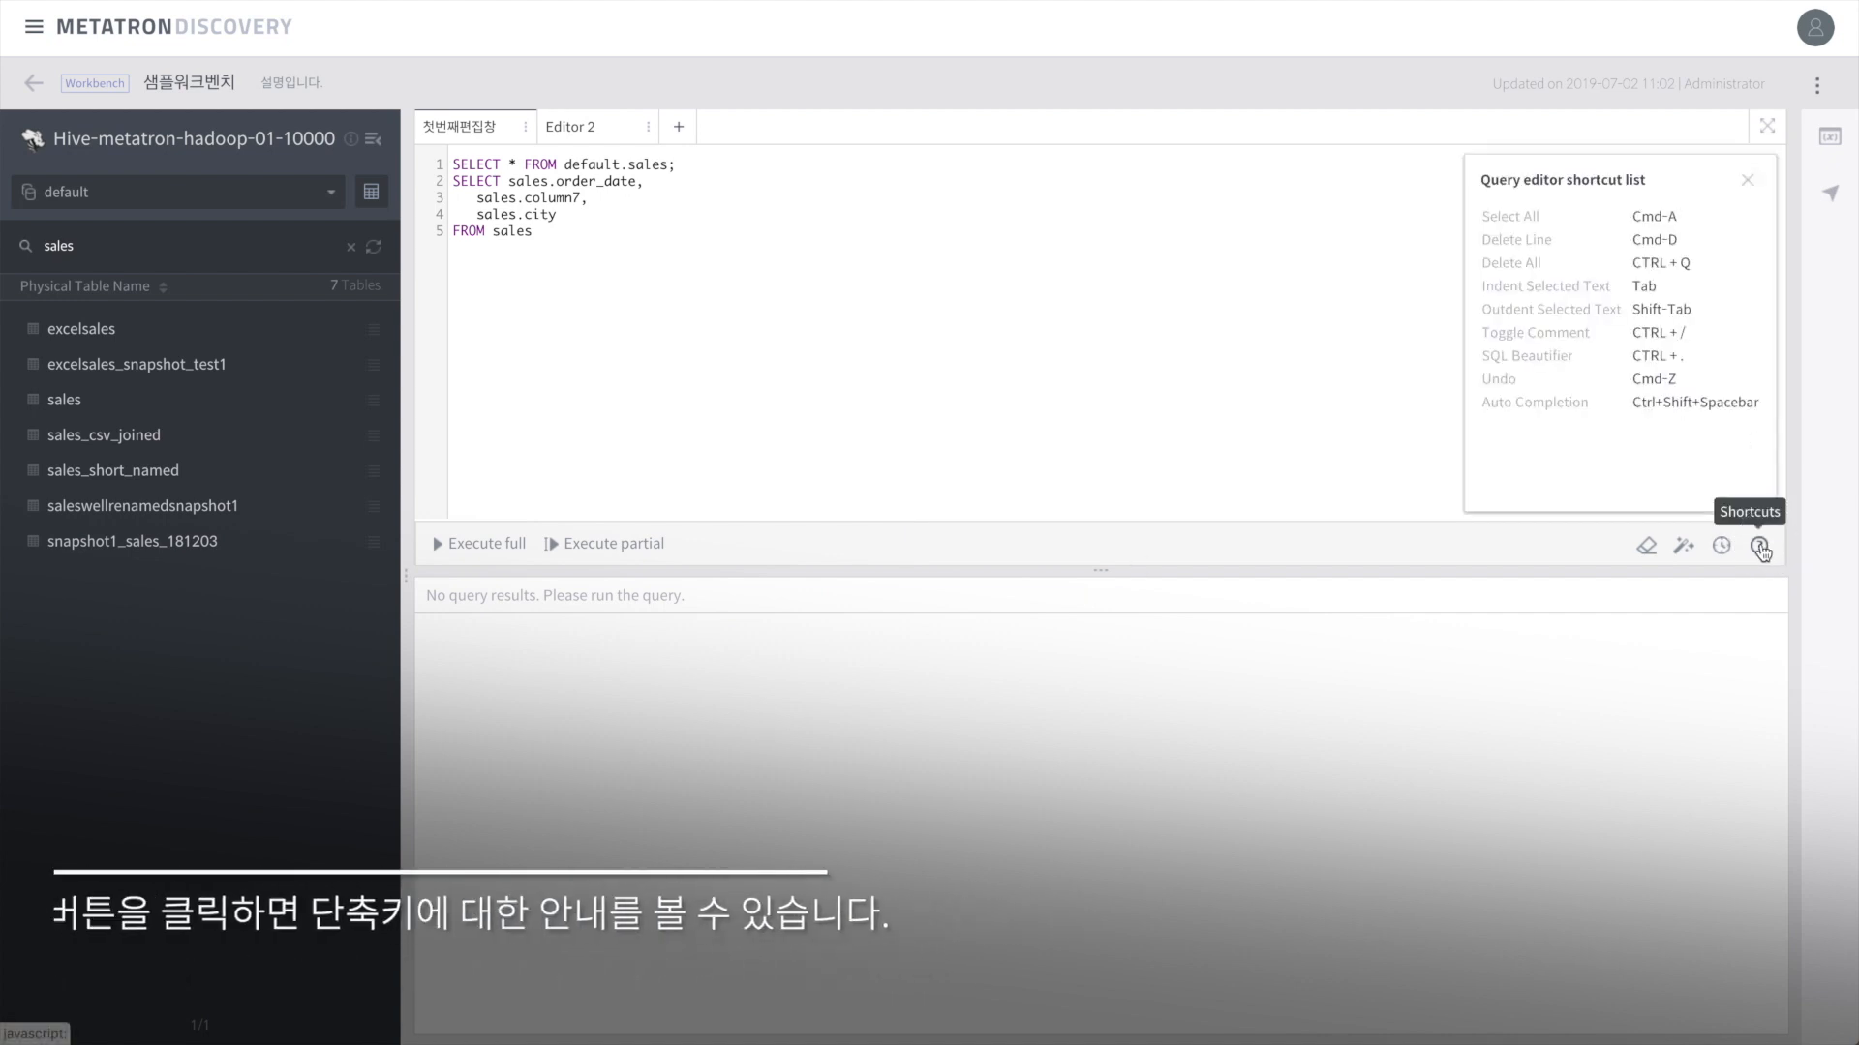
pyautogui.click(1748, 181)
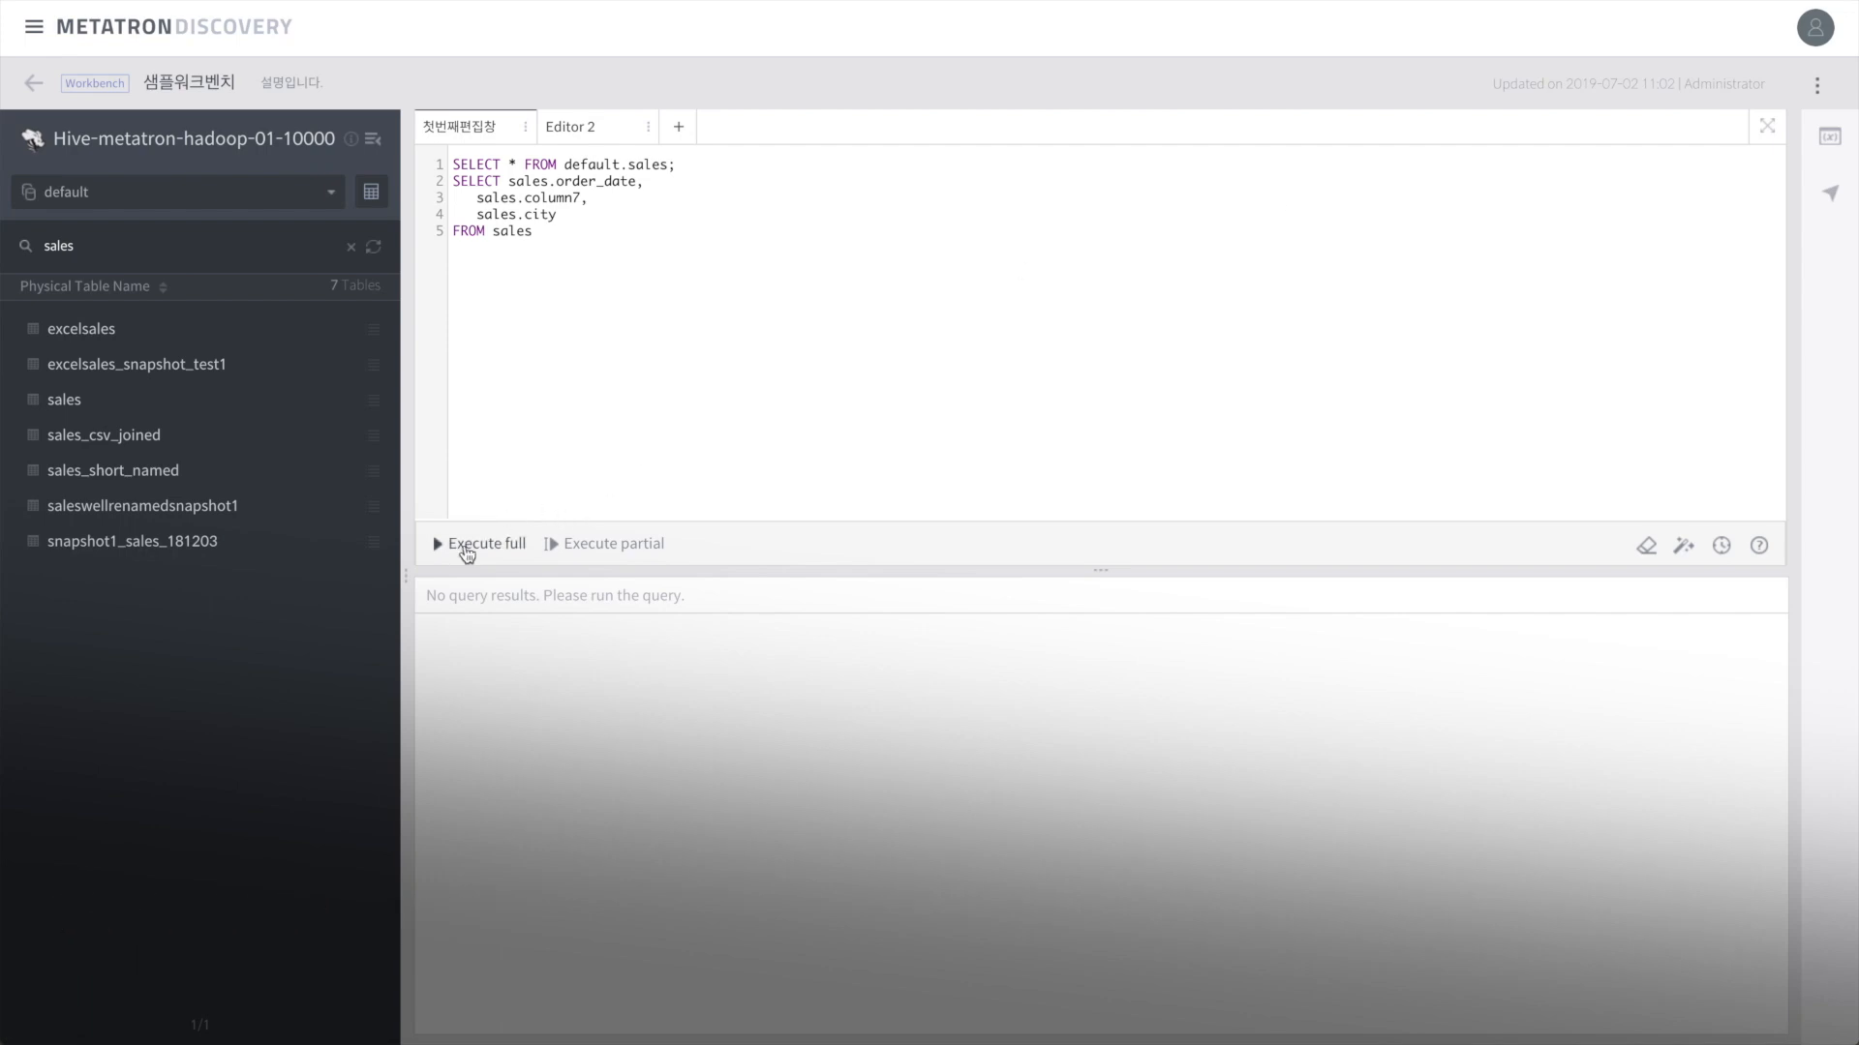
# Step: Run all queries in the first editor, then run Editor 2's query in full
pyautogui.click(466, 548)
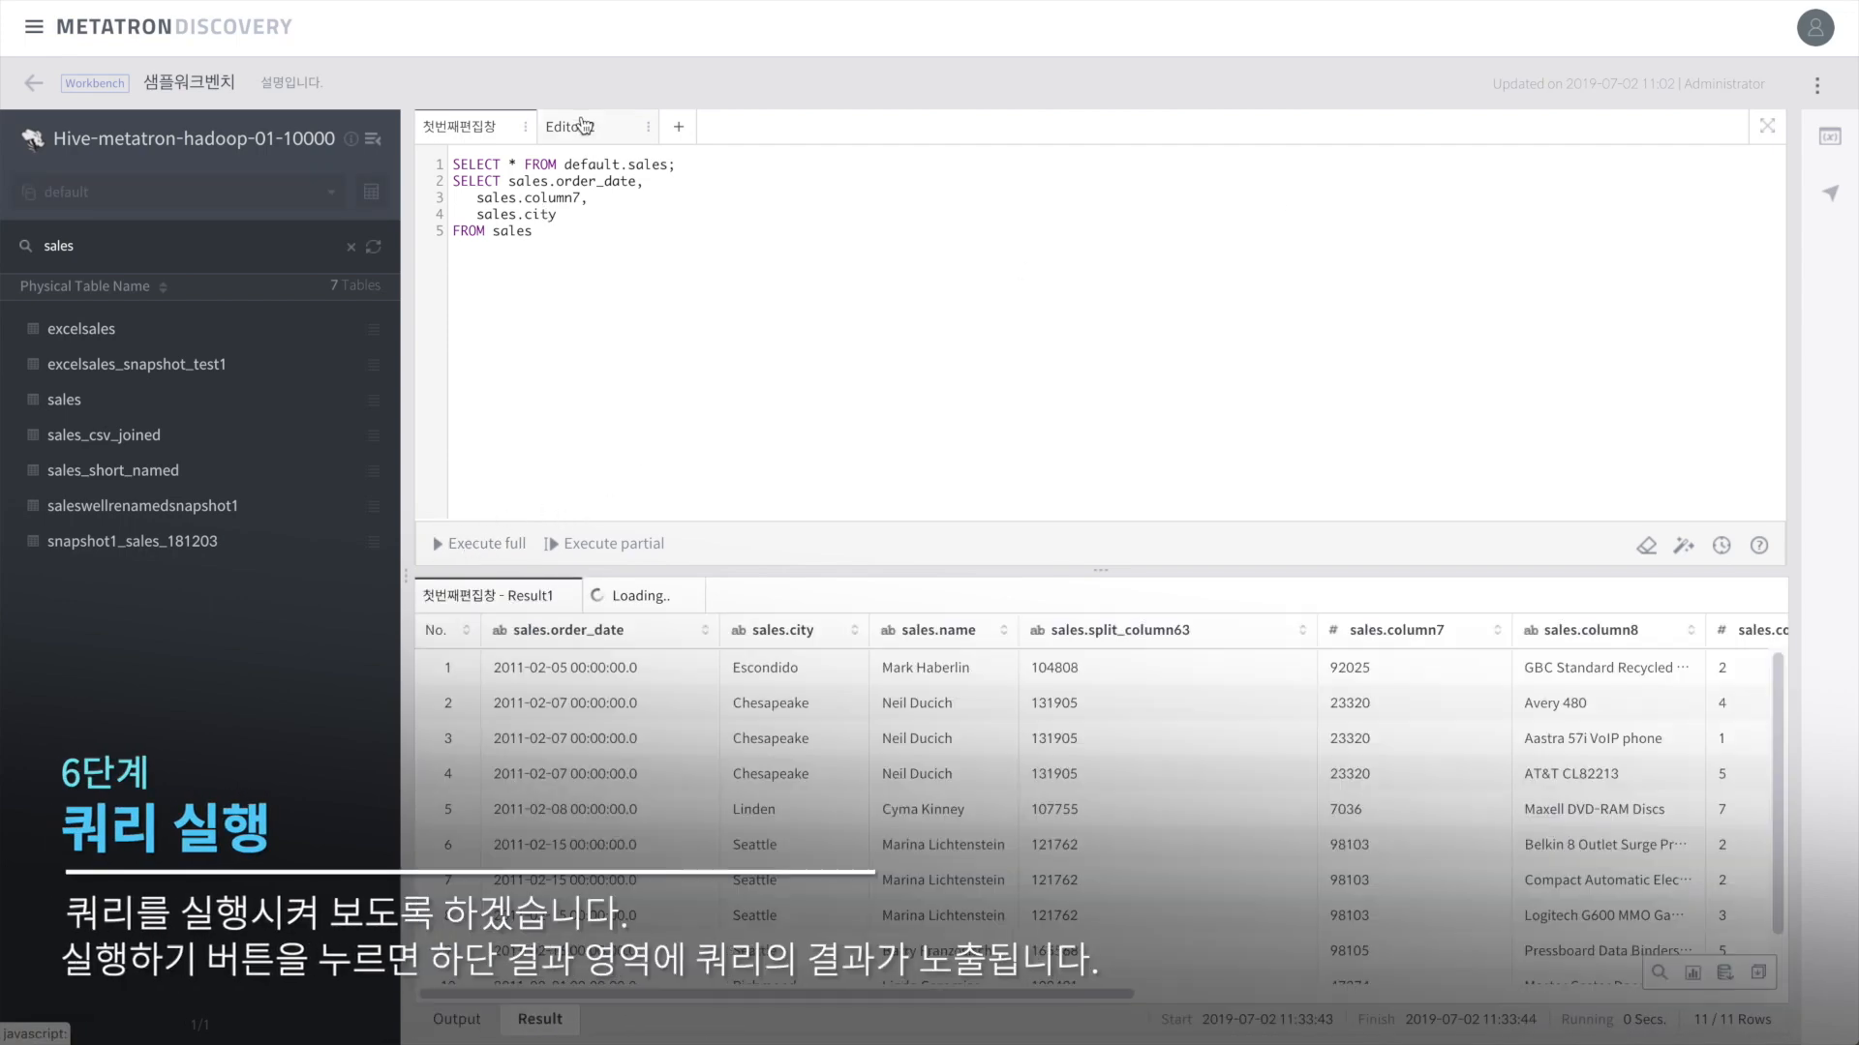
pyautogui.click(581, 130)
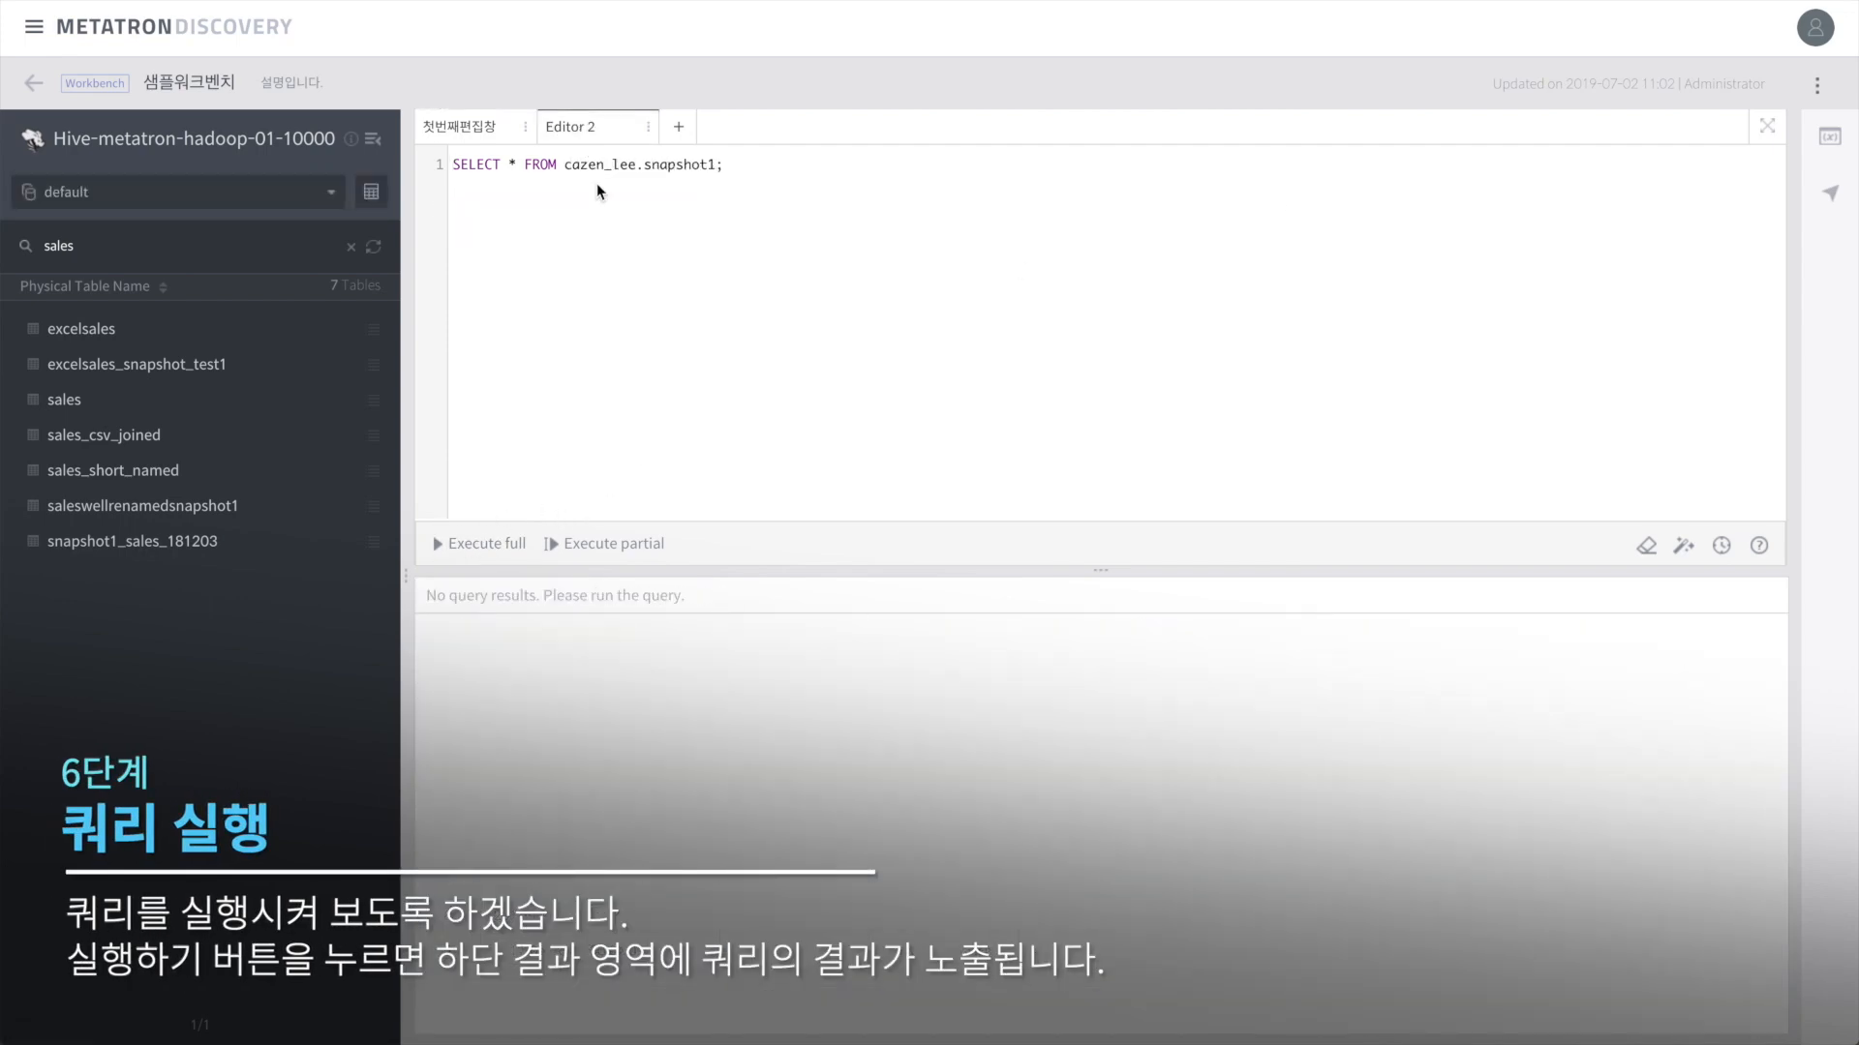
pyautogui.click(478, 547)
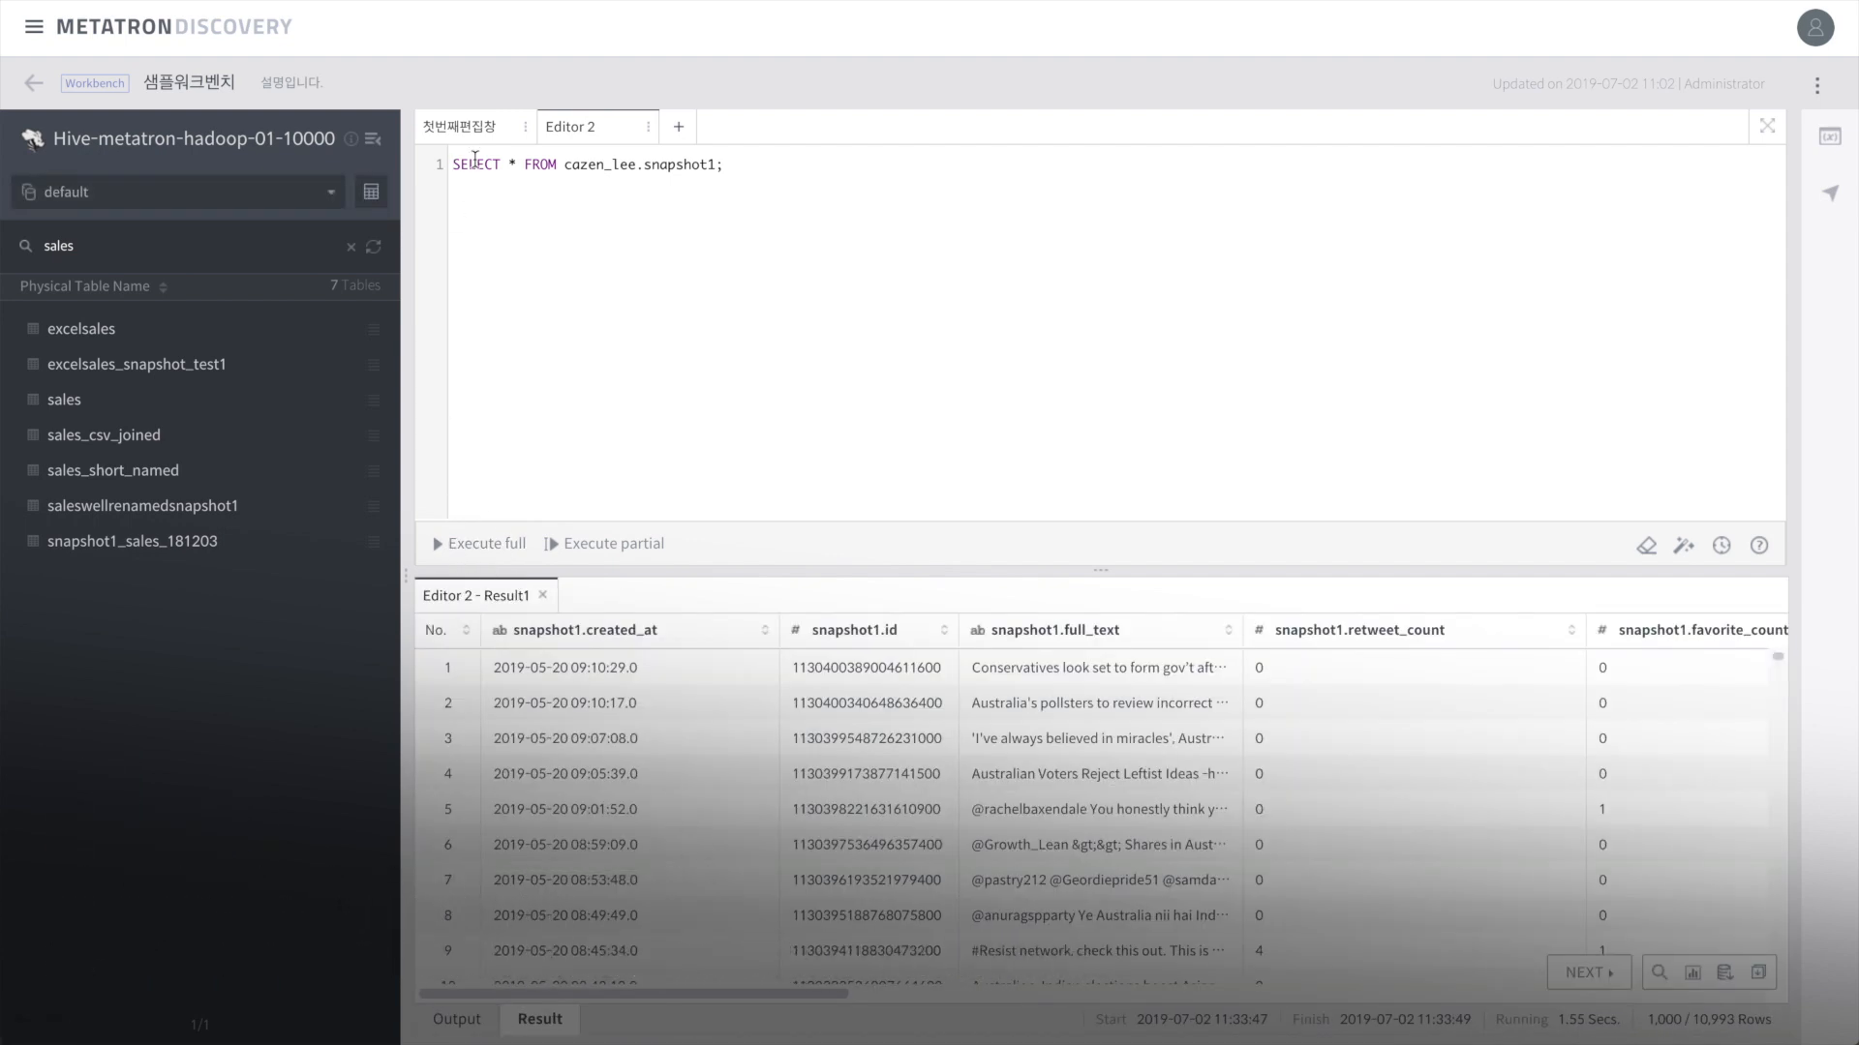
# Step: In the first editor, compare Result1 and Result2 rows and each query's execution log
pyautogui.click(459, 127)
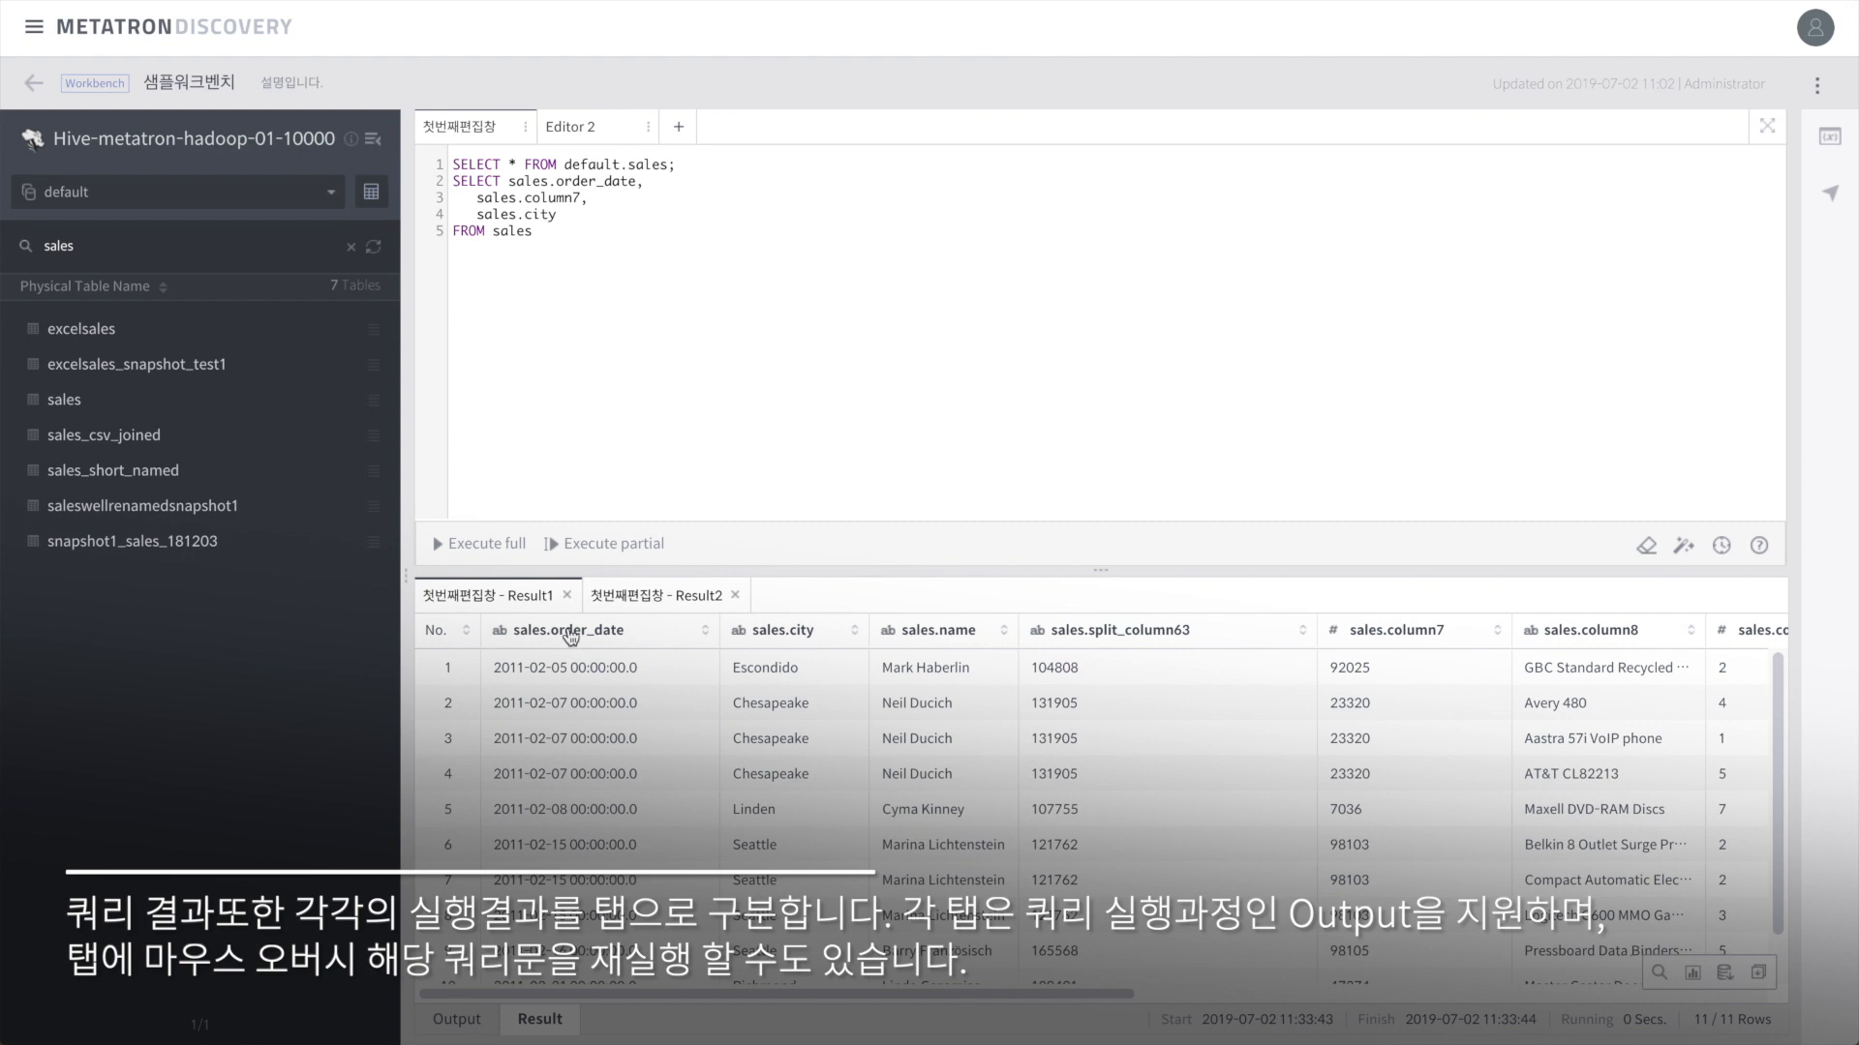
pyautogui.click(631, 602)
pyautogui.click(516, 594)
pyautogui.moveTo(502, 600)
pyautogui.moveTo(641, 607)
pyautogui.click(455, 1019)
pyautogui.click(670, 594)
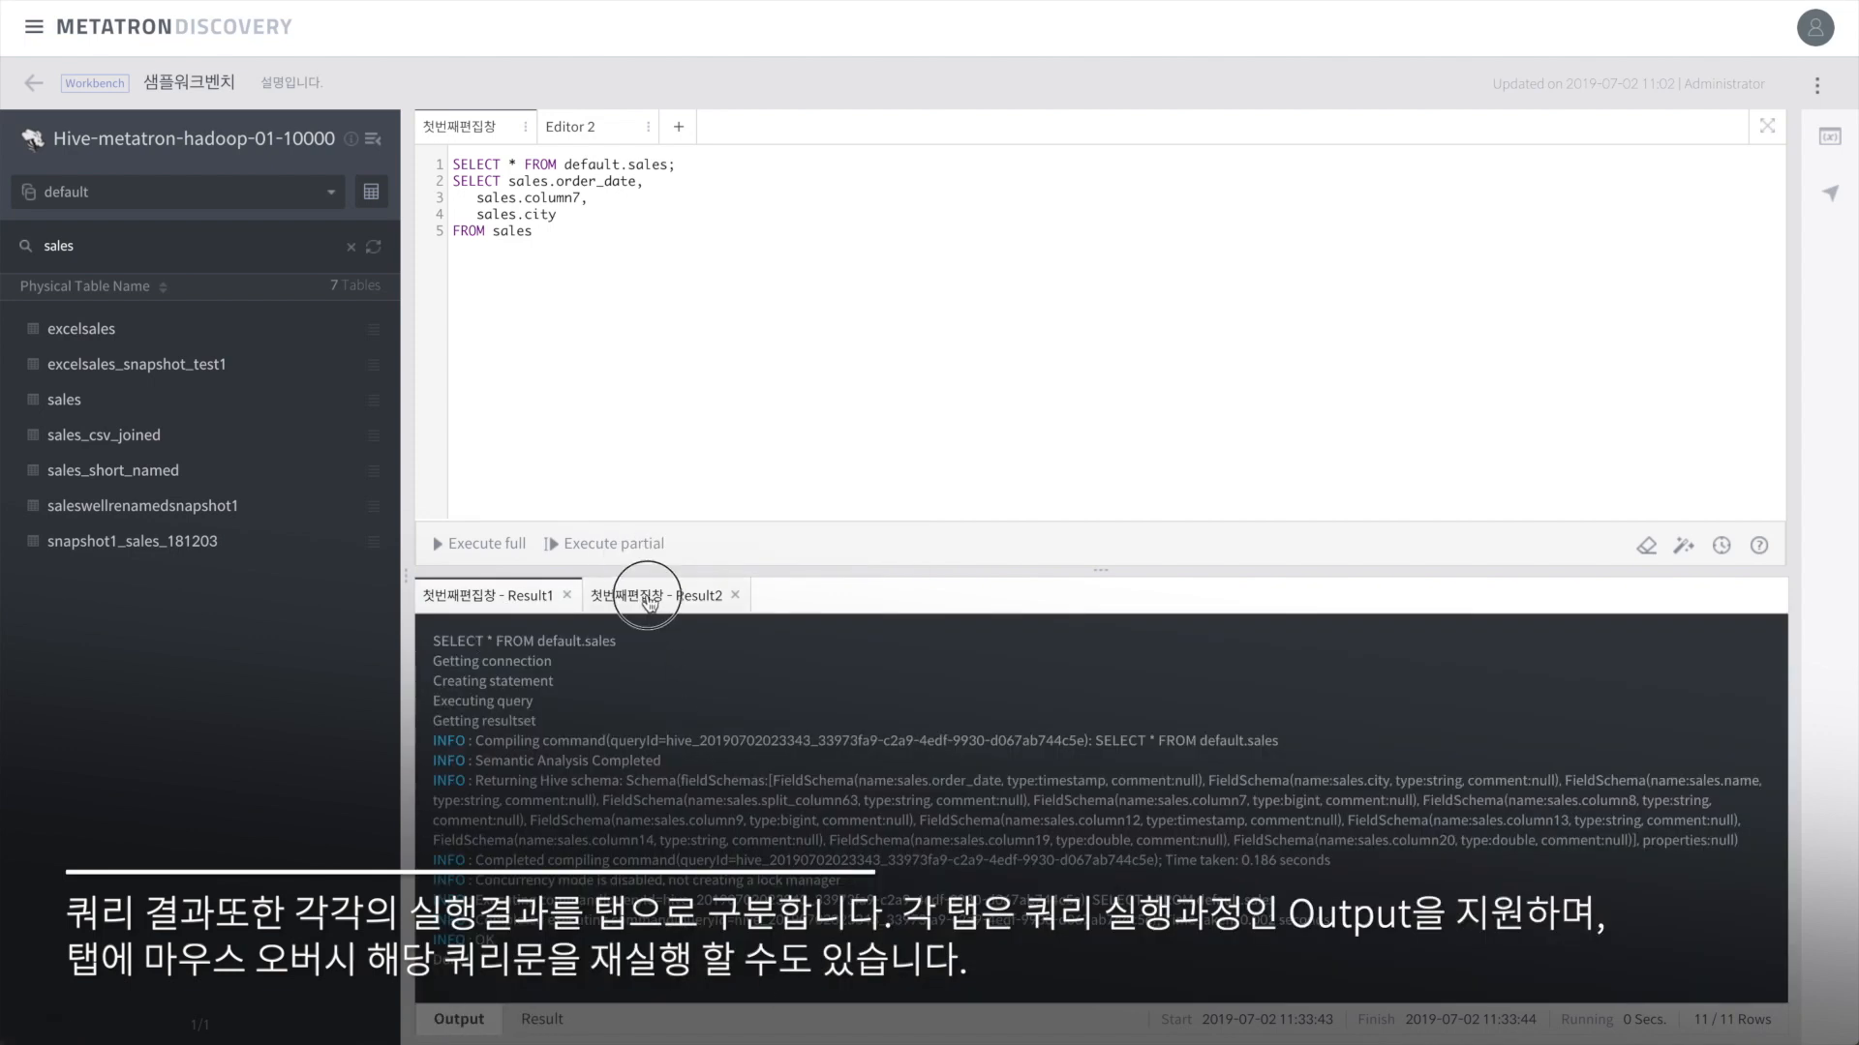
pyautogui.click(463, 1021)
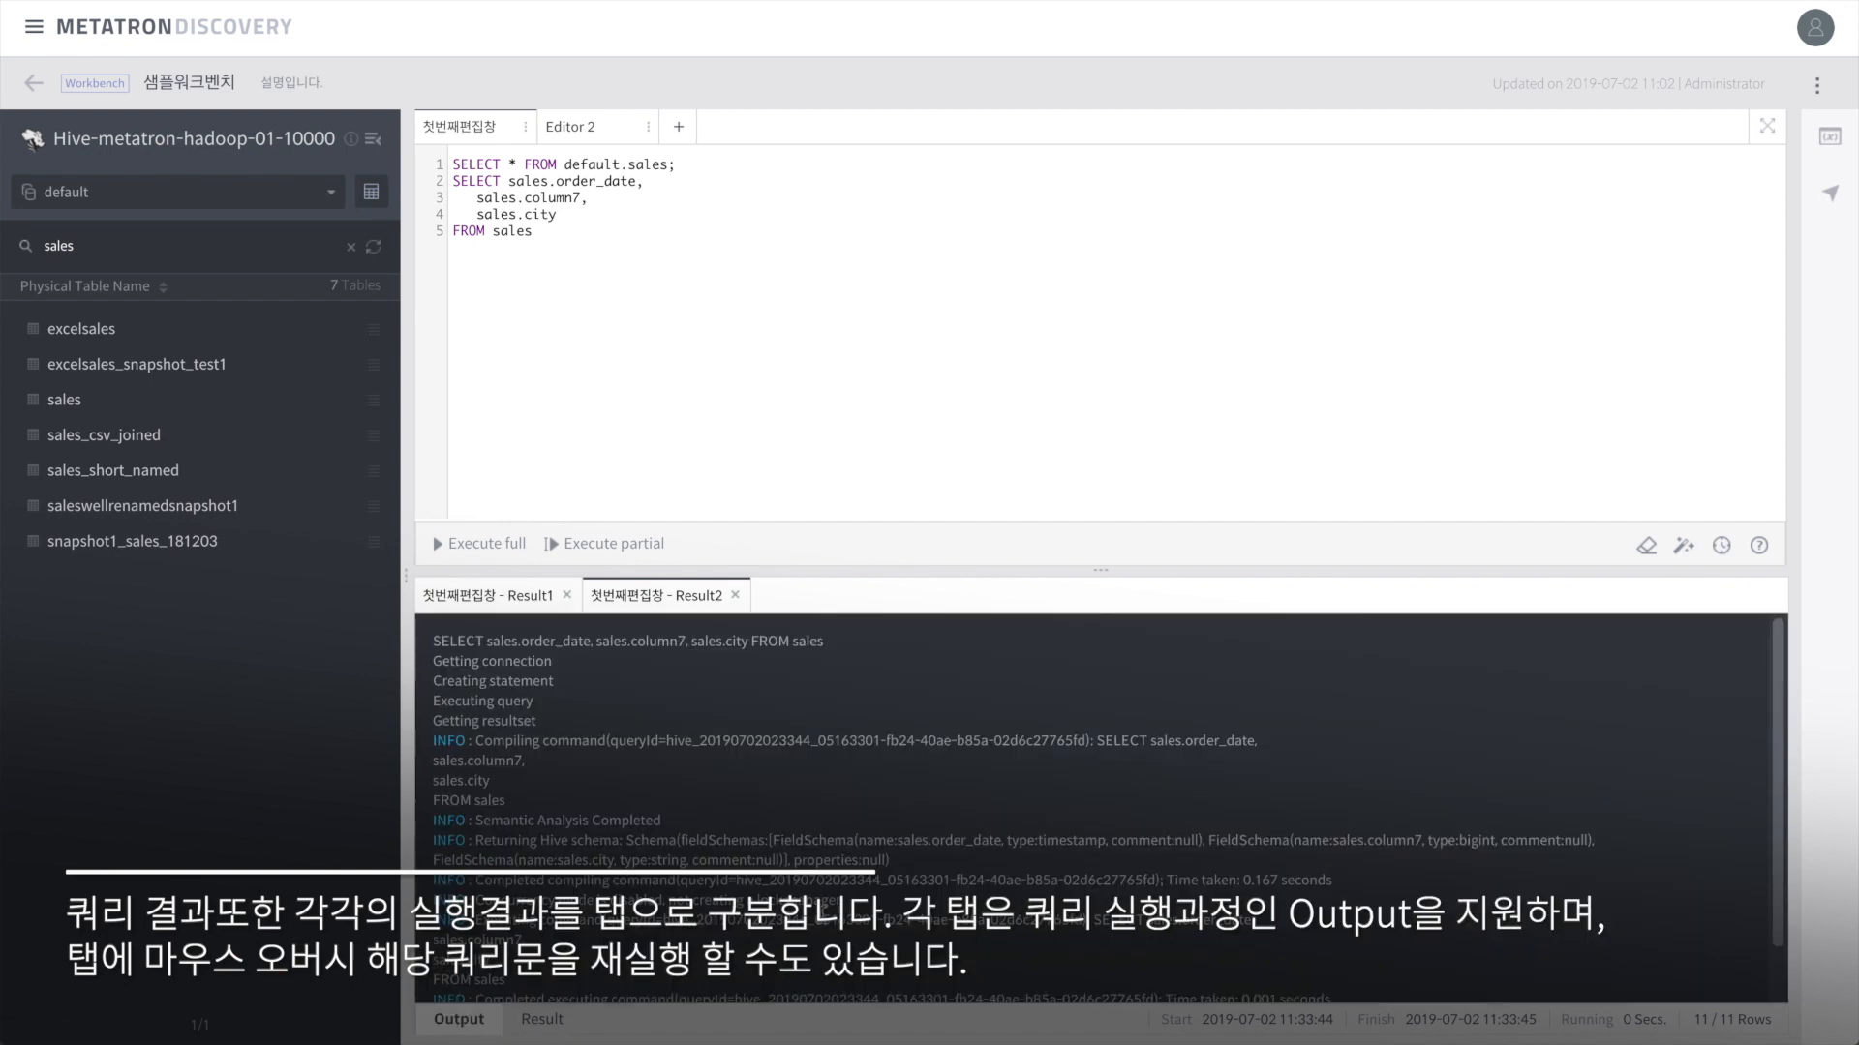
pyautogui.click(475, 597)
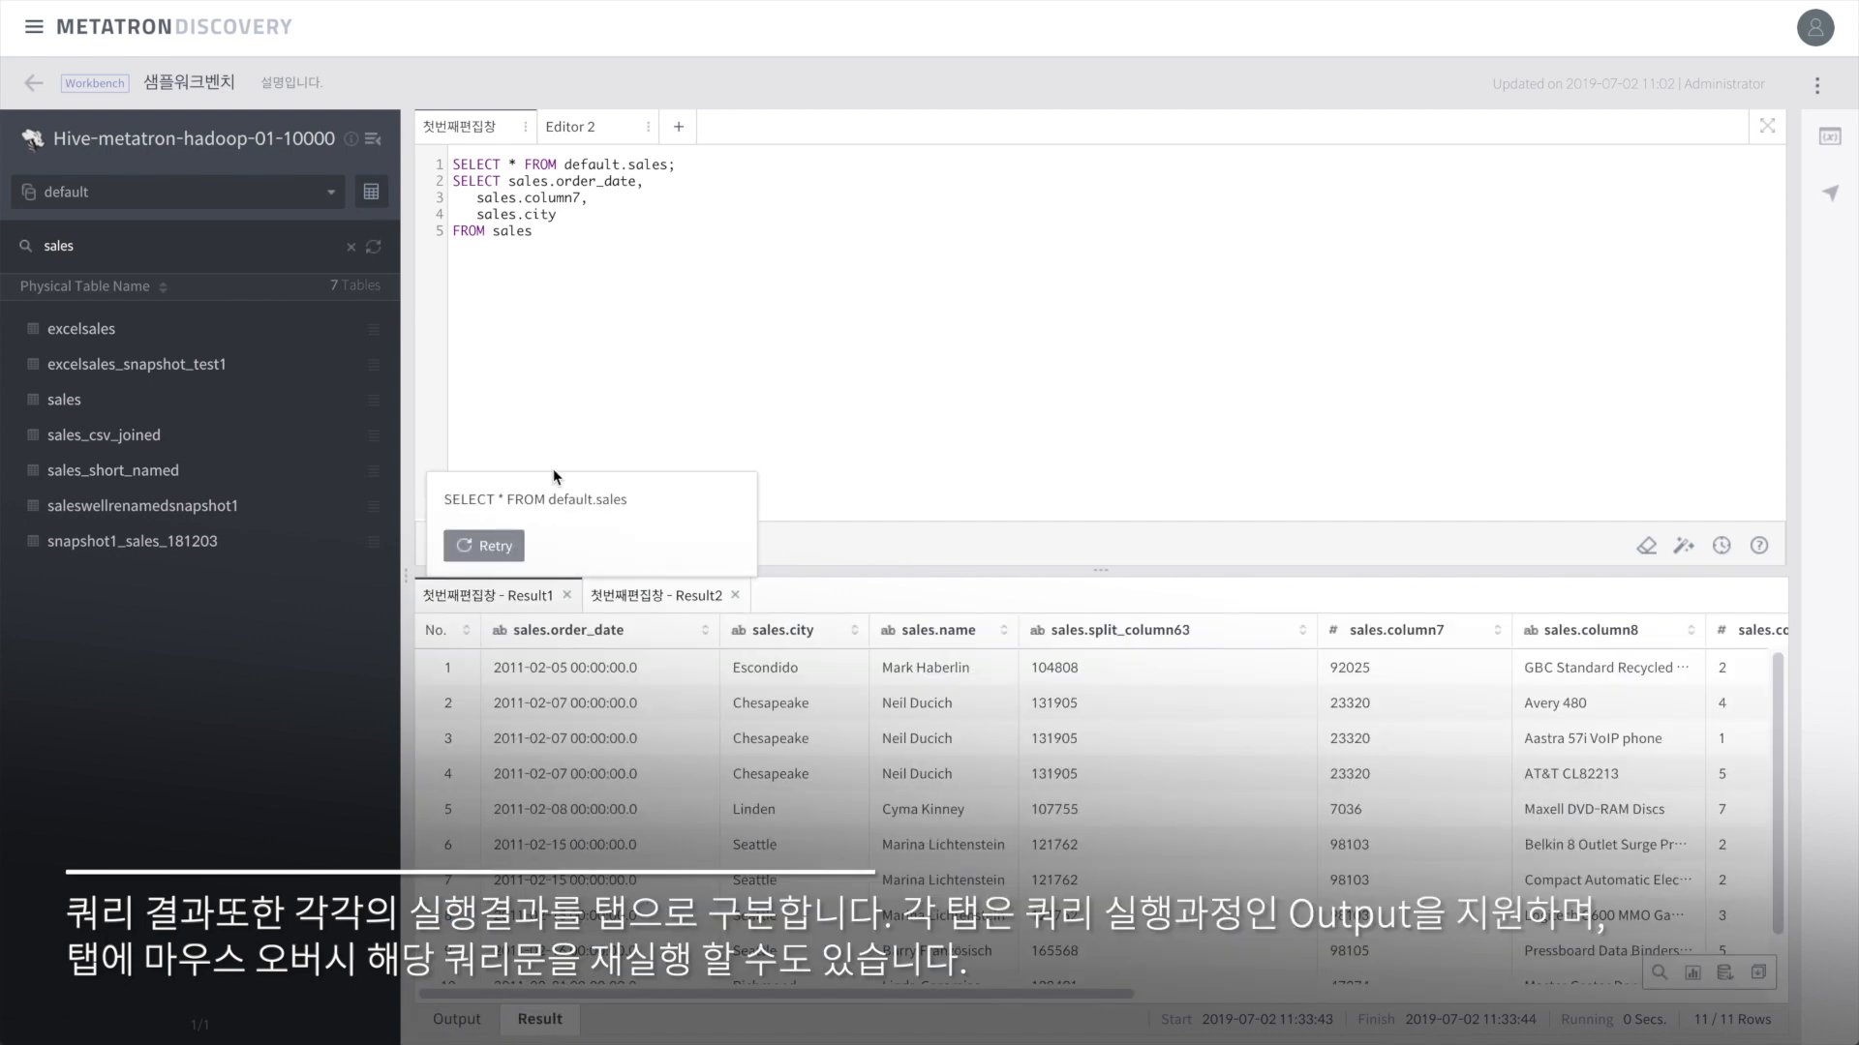
# Step: Close both result tabs and put the cursor in line 1's table name
pyautogui.click(566, 595)
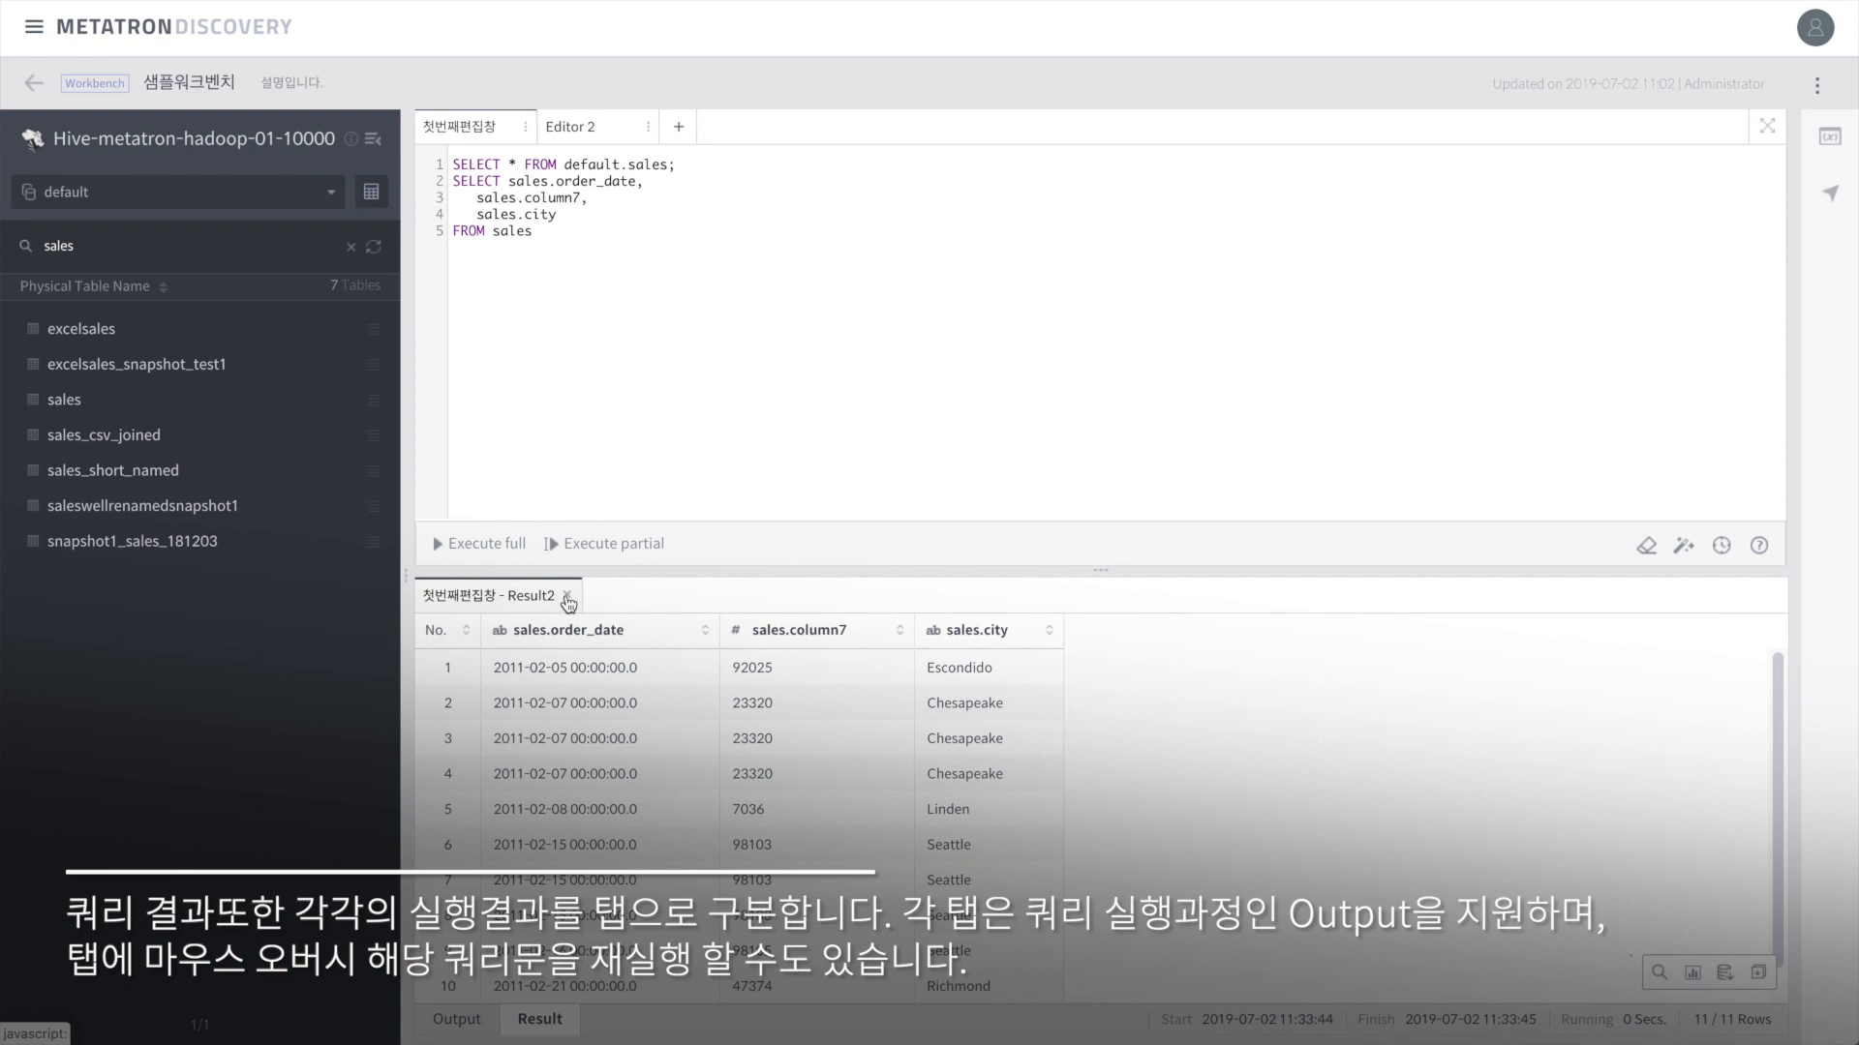
pyautogui.click(567, 596)
pyautogui.click(650, 166)
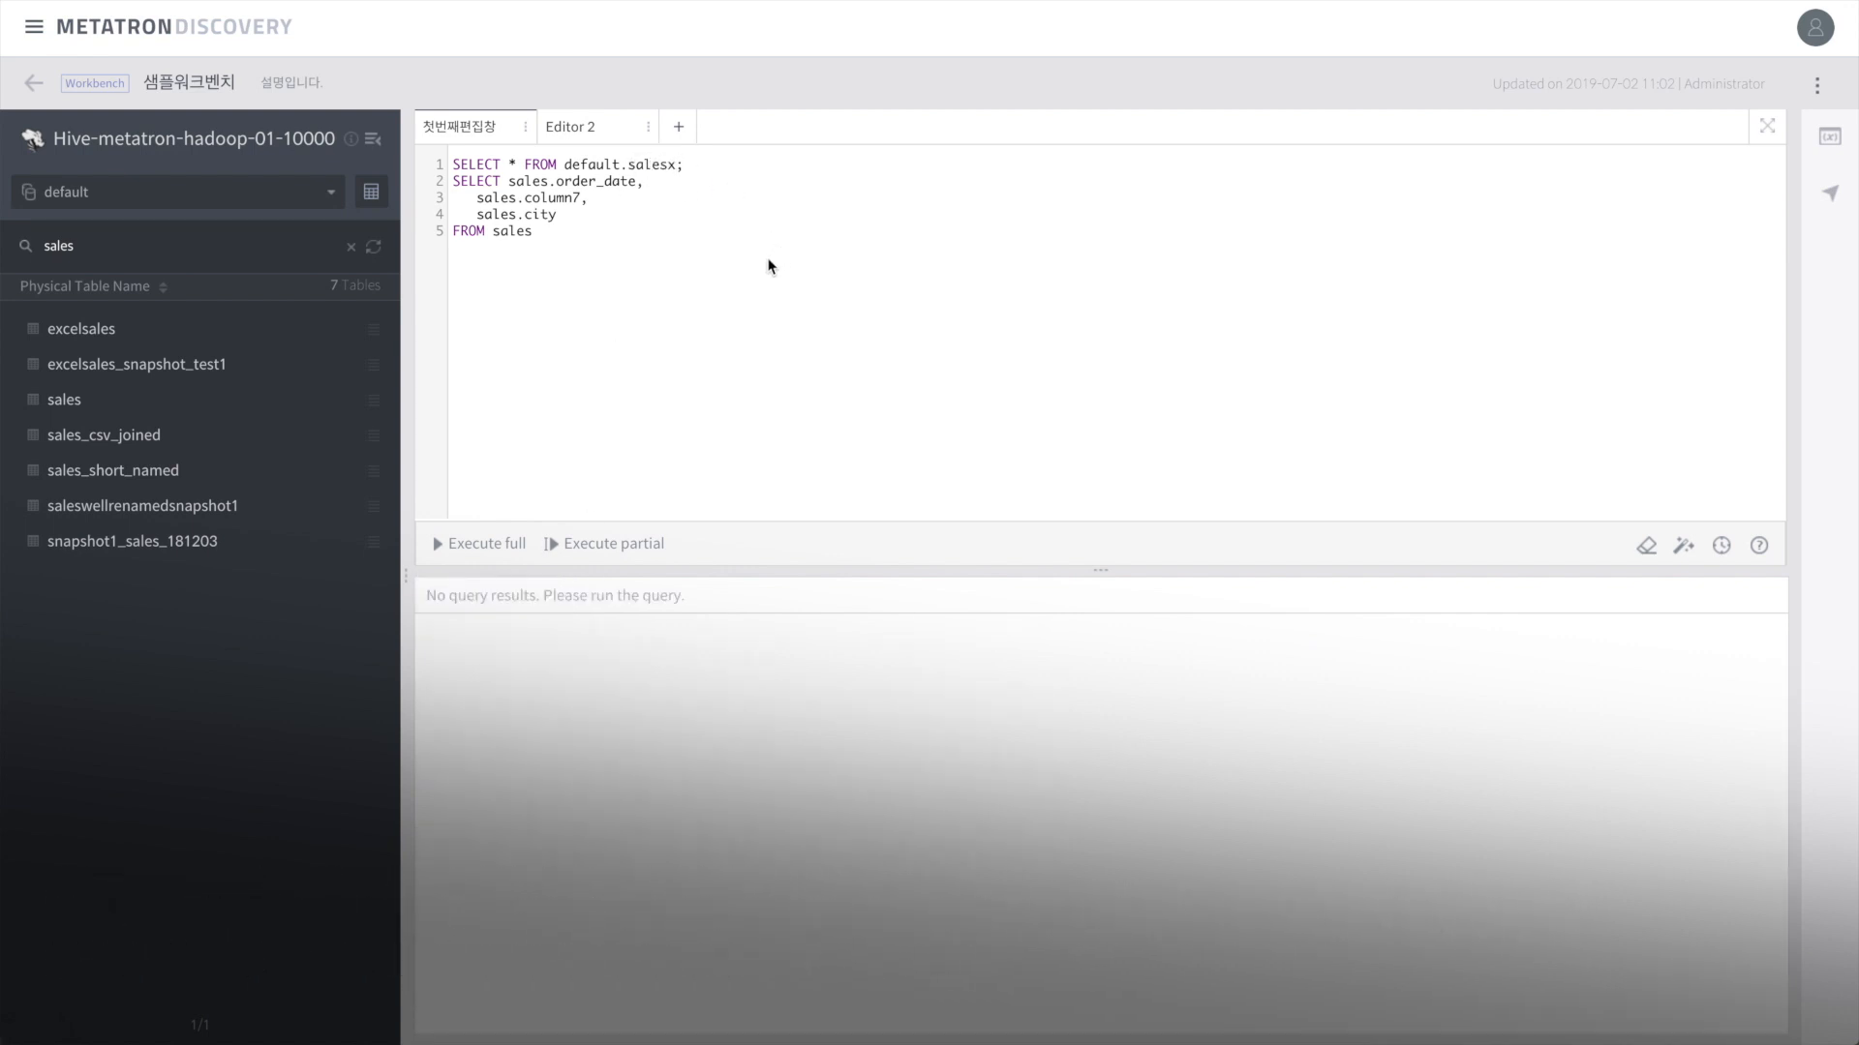
# Step: Append x's to line 1's table name and run only that line
pyautogui.write('xxxxxxxxxxxxxx')
pyautogui.moveTo(792, 166); pyautogui.dragTo(442, 159)
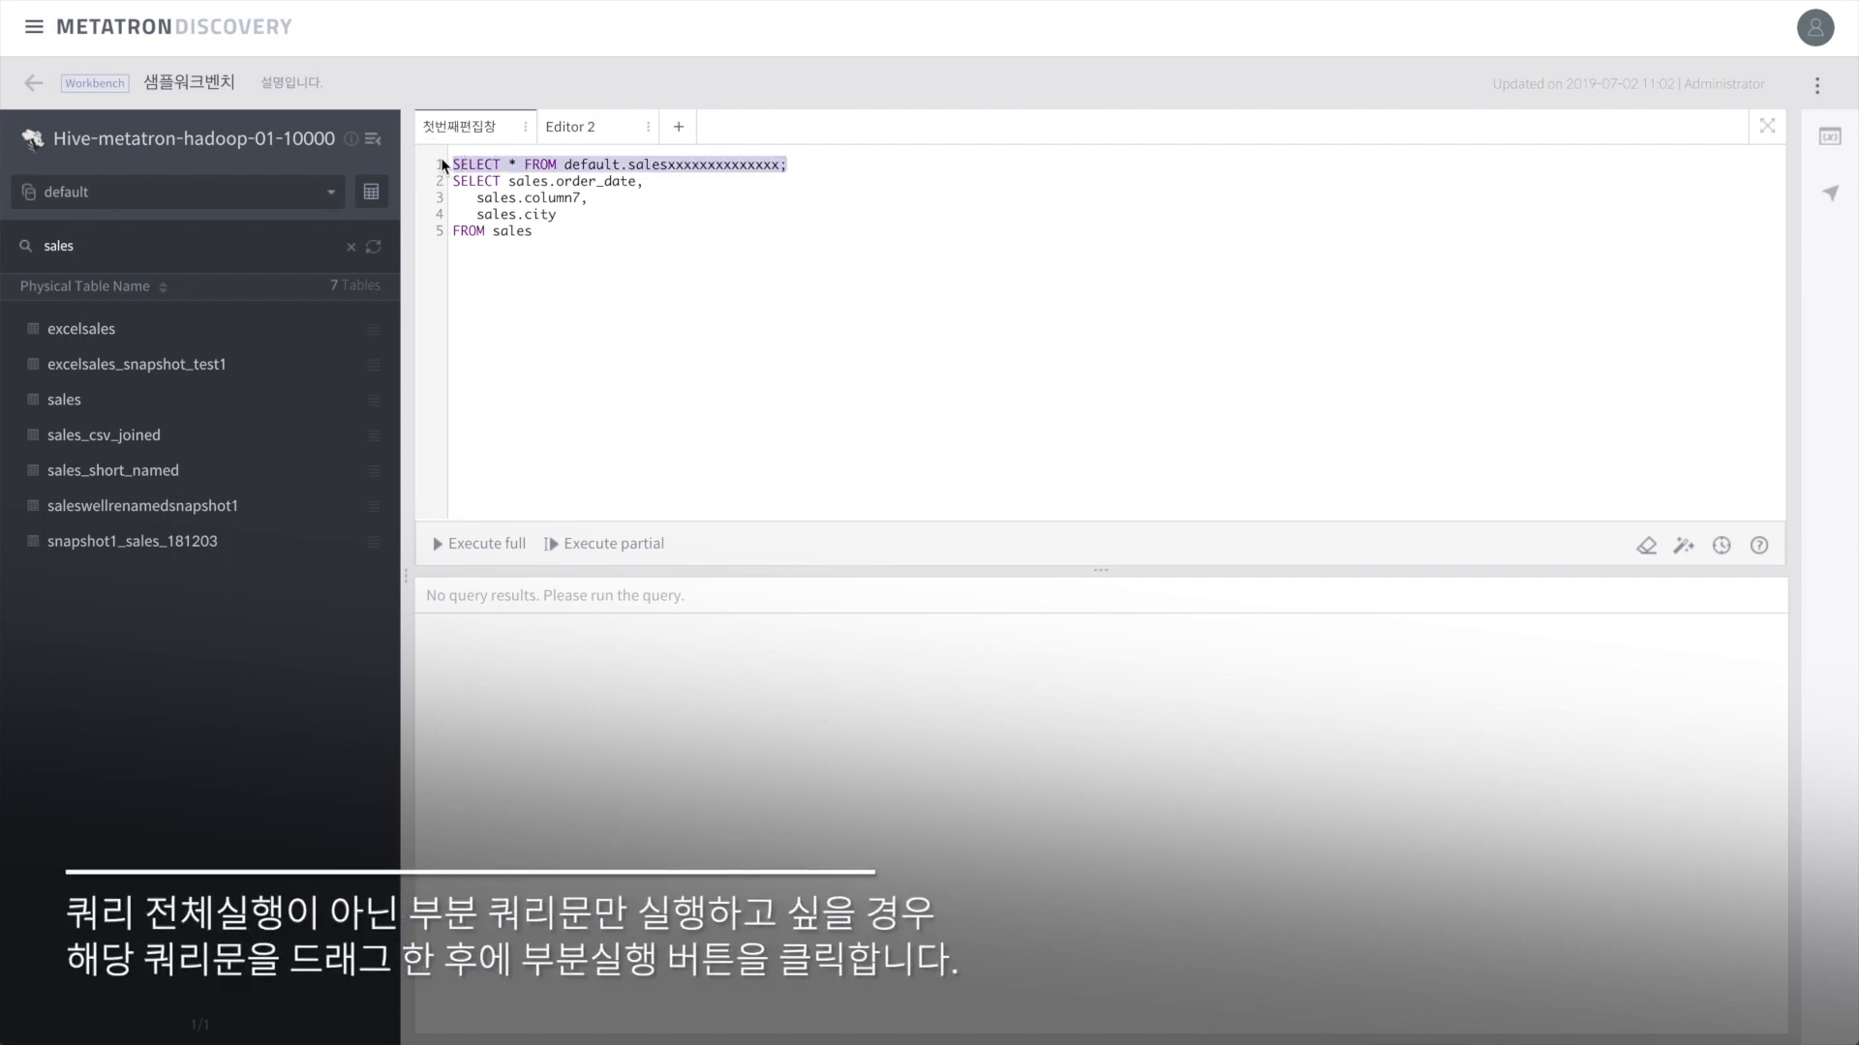
pyautogui.click(584, 546)
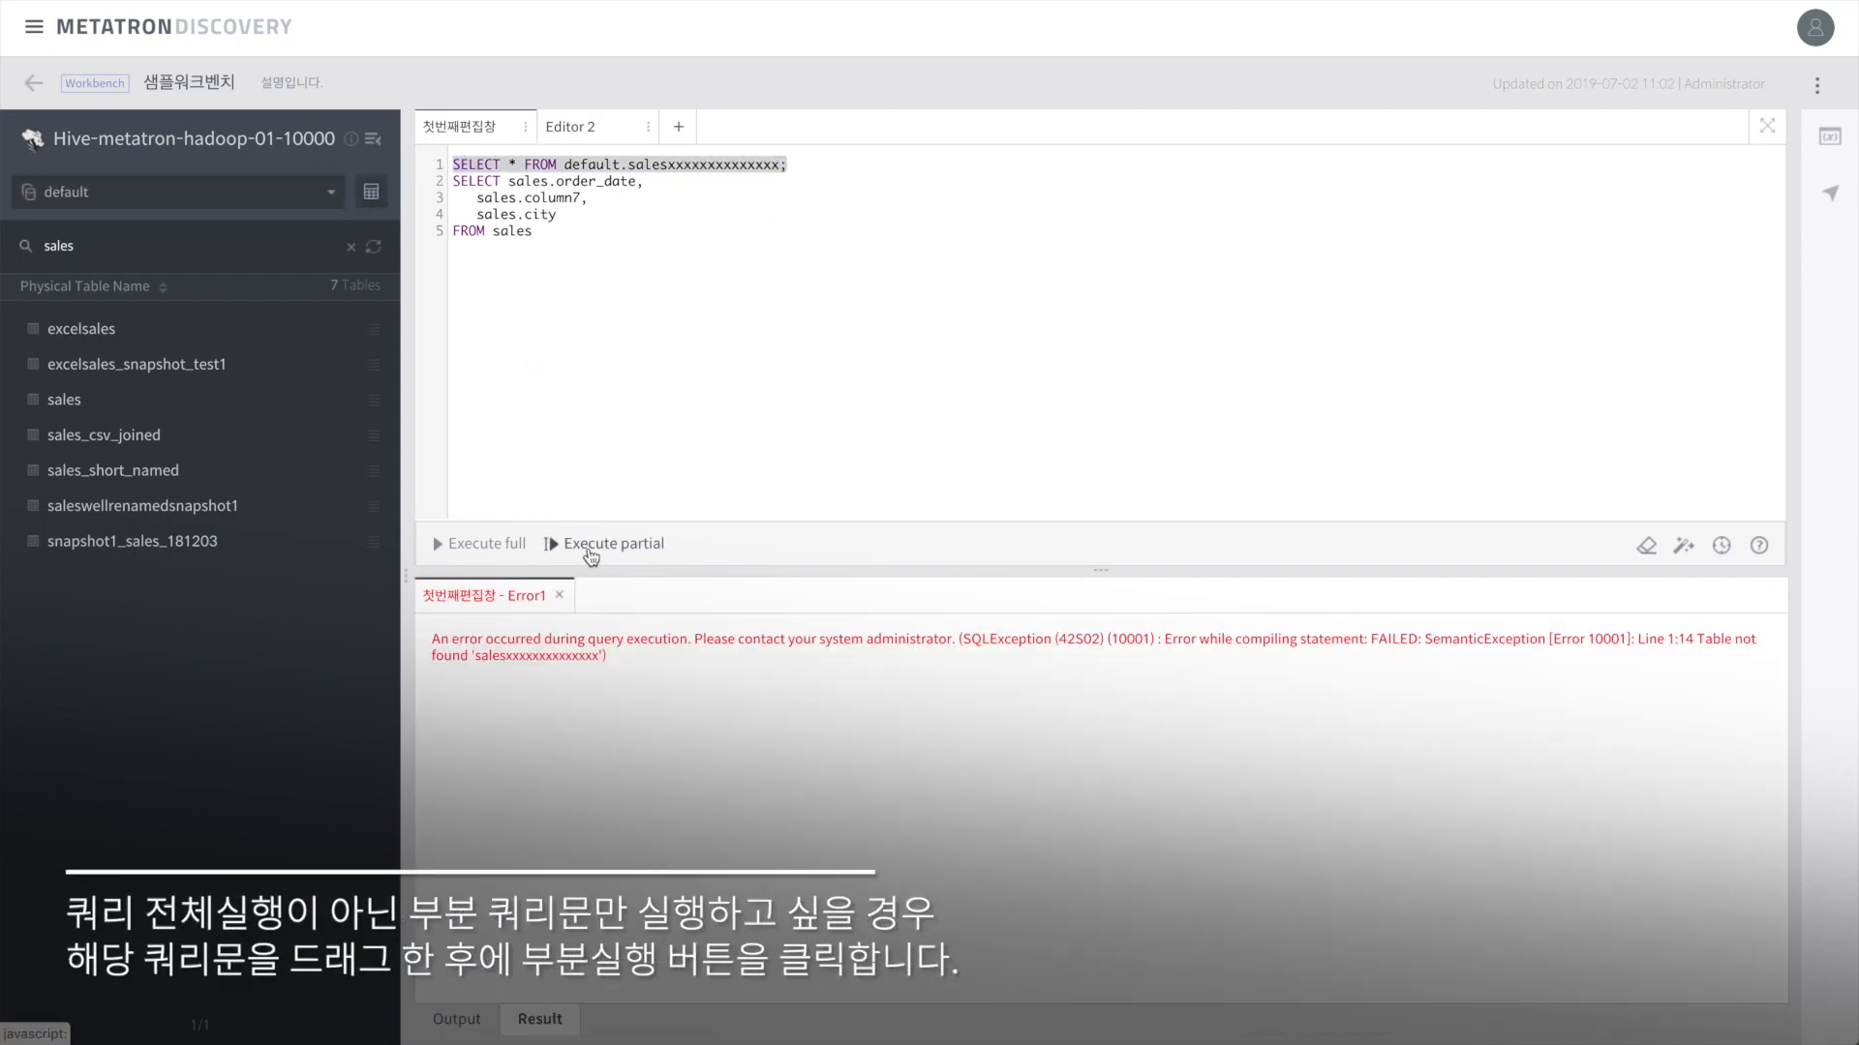
# Step: Run only the second query on lines 2–5 for 11 rows, then search results for 'r'
pyautogui.moveTo(547, 236); pyautogui.dragTo(451, 179)
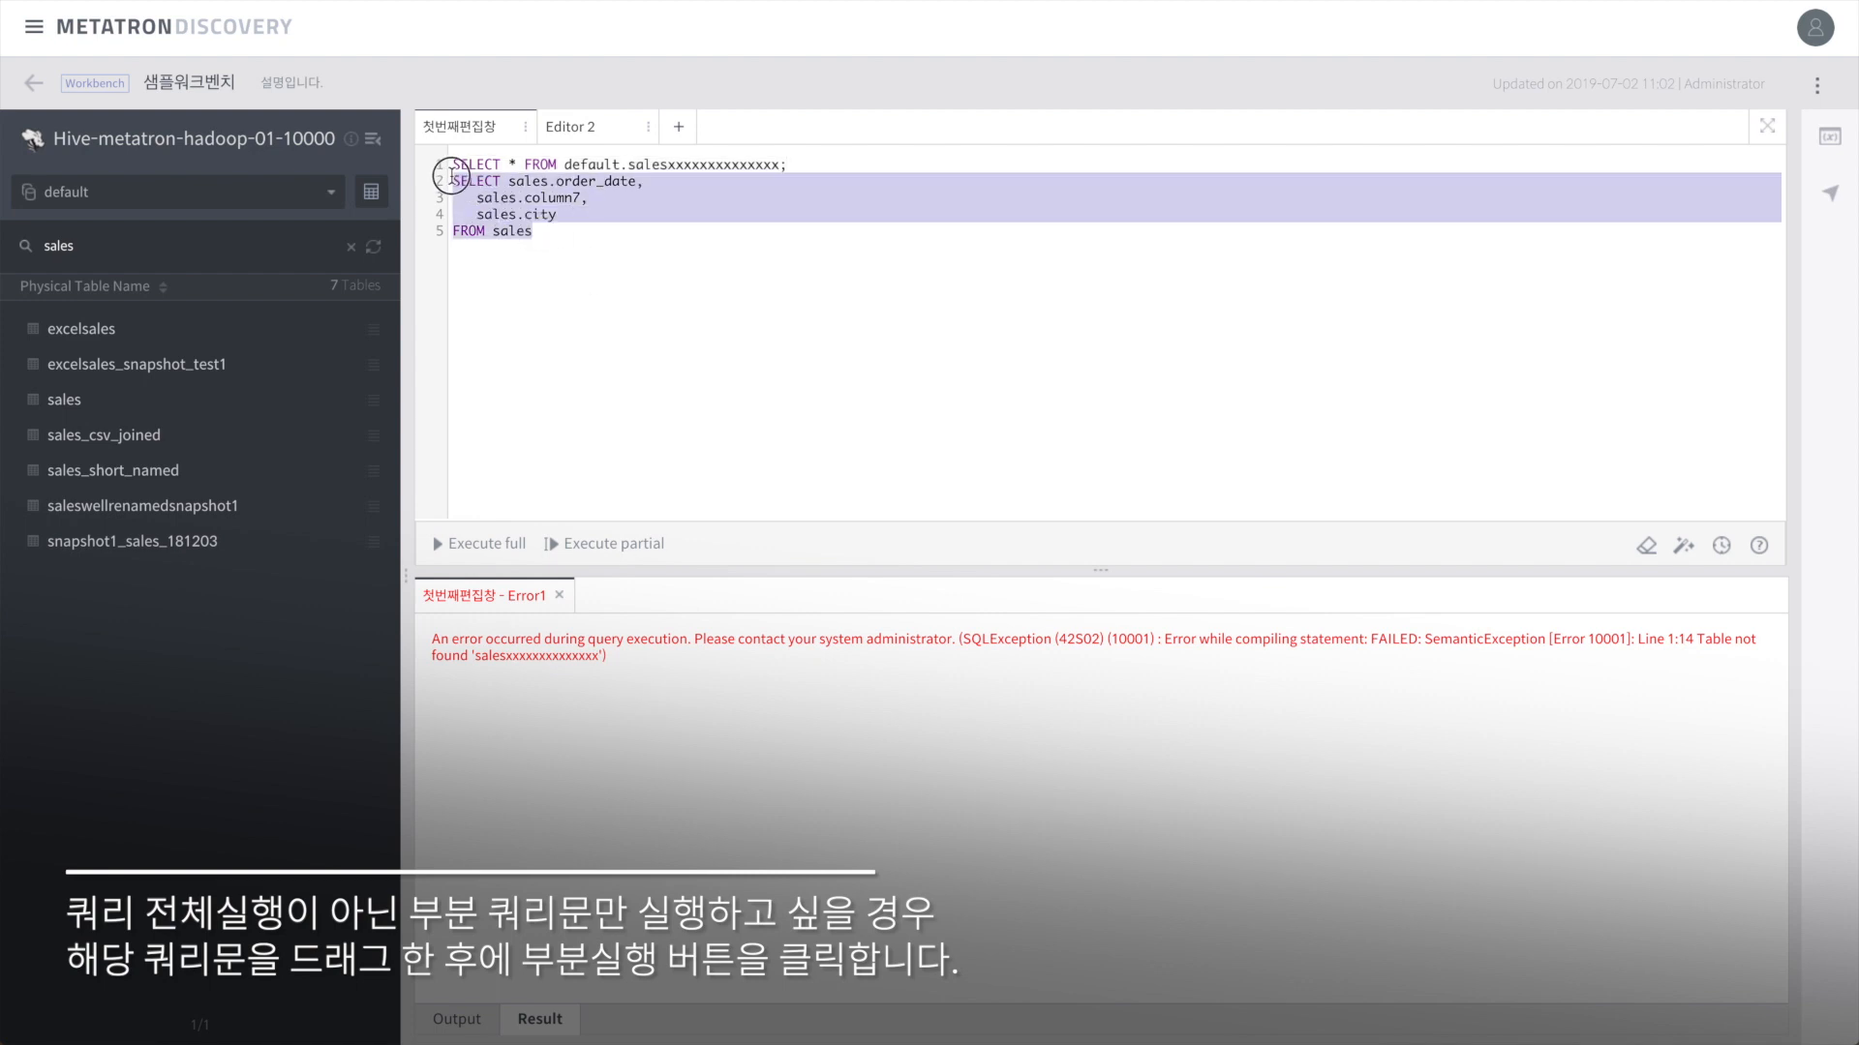
pyautogui.click(626, 555)
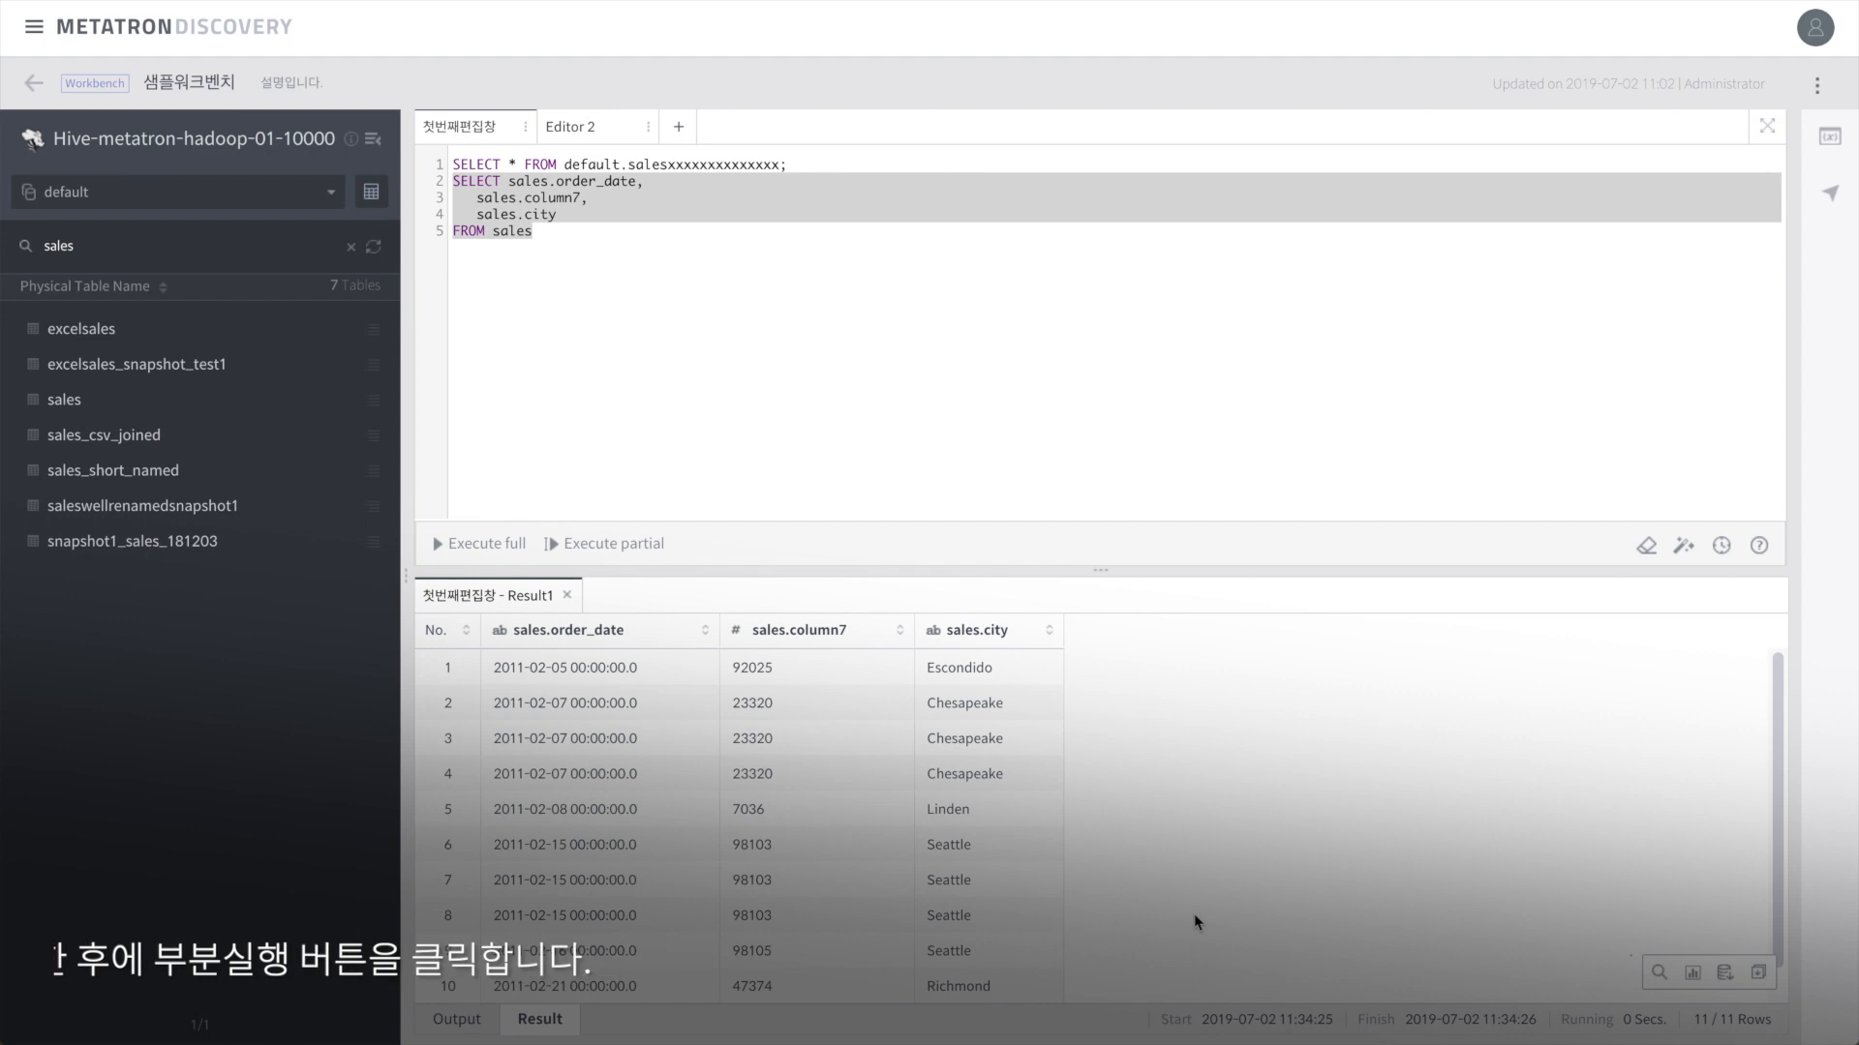
pyautogui.click(1657, 978)
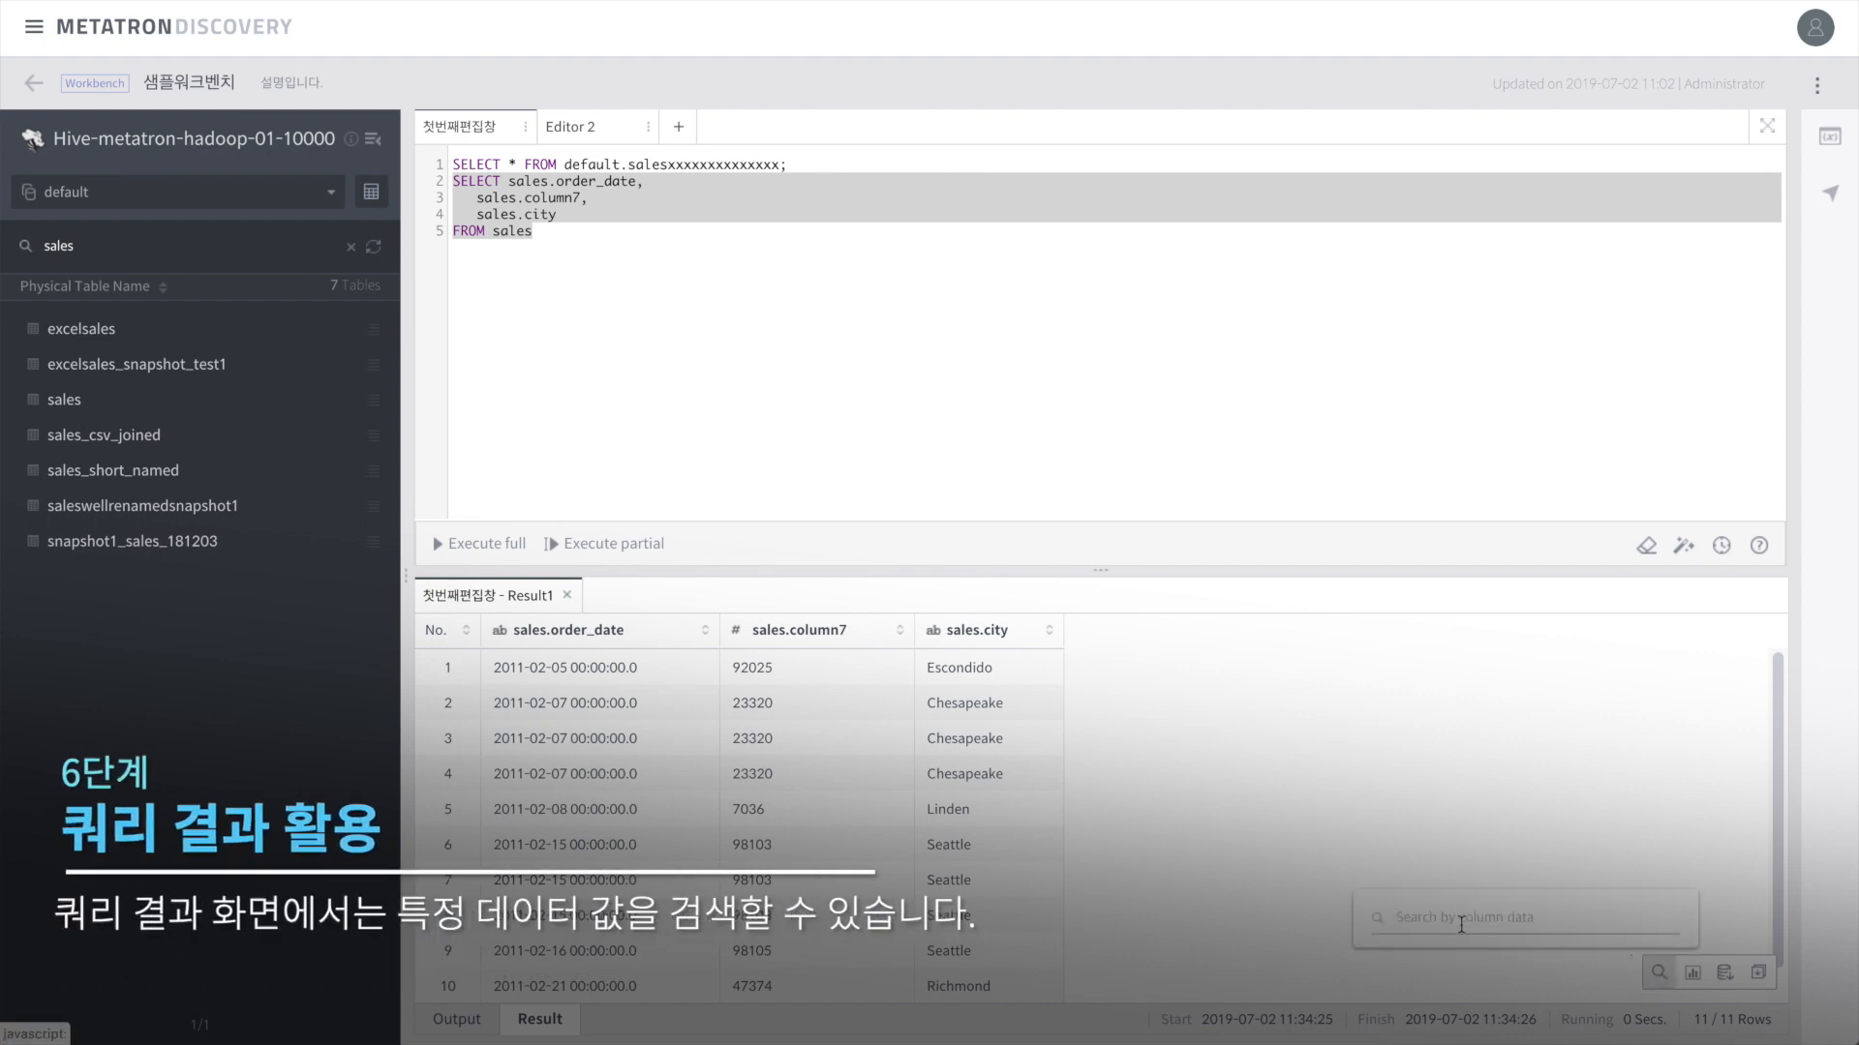
pyautogui.write('r')
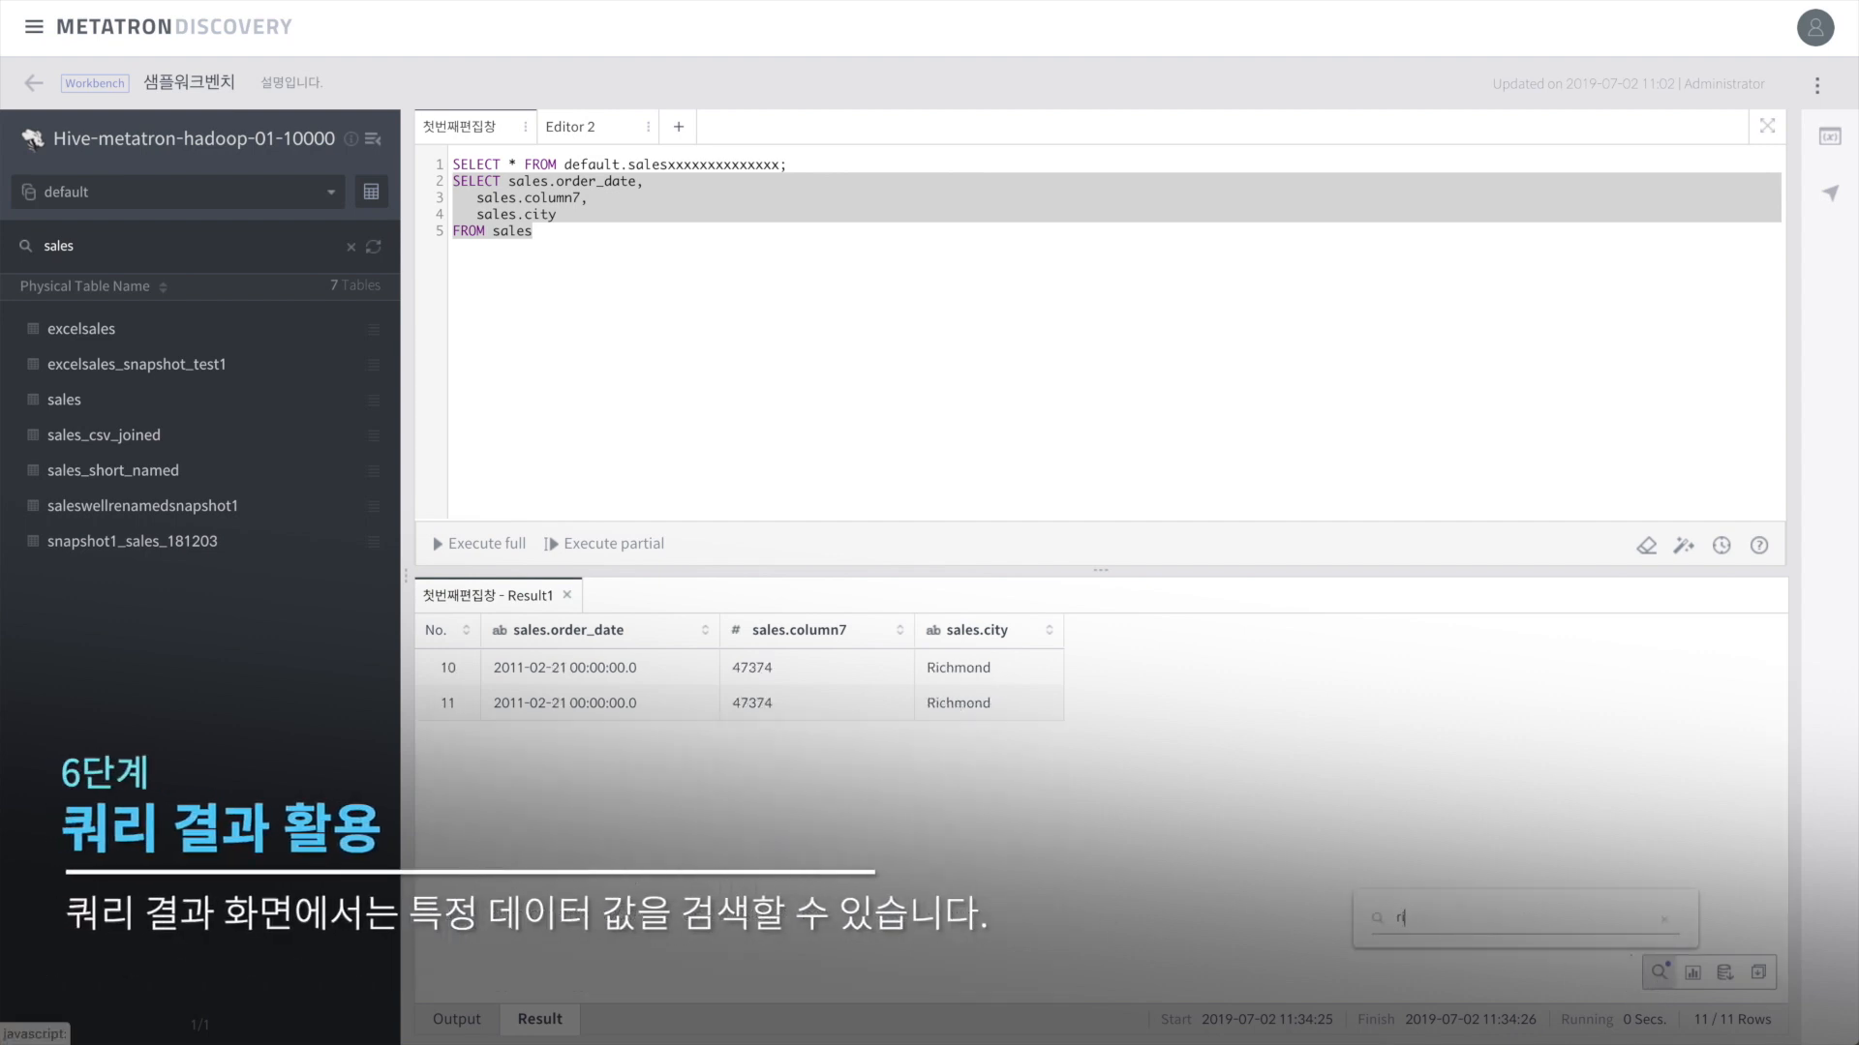
pyautogui.click(1664, 921)
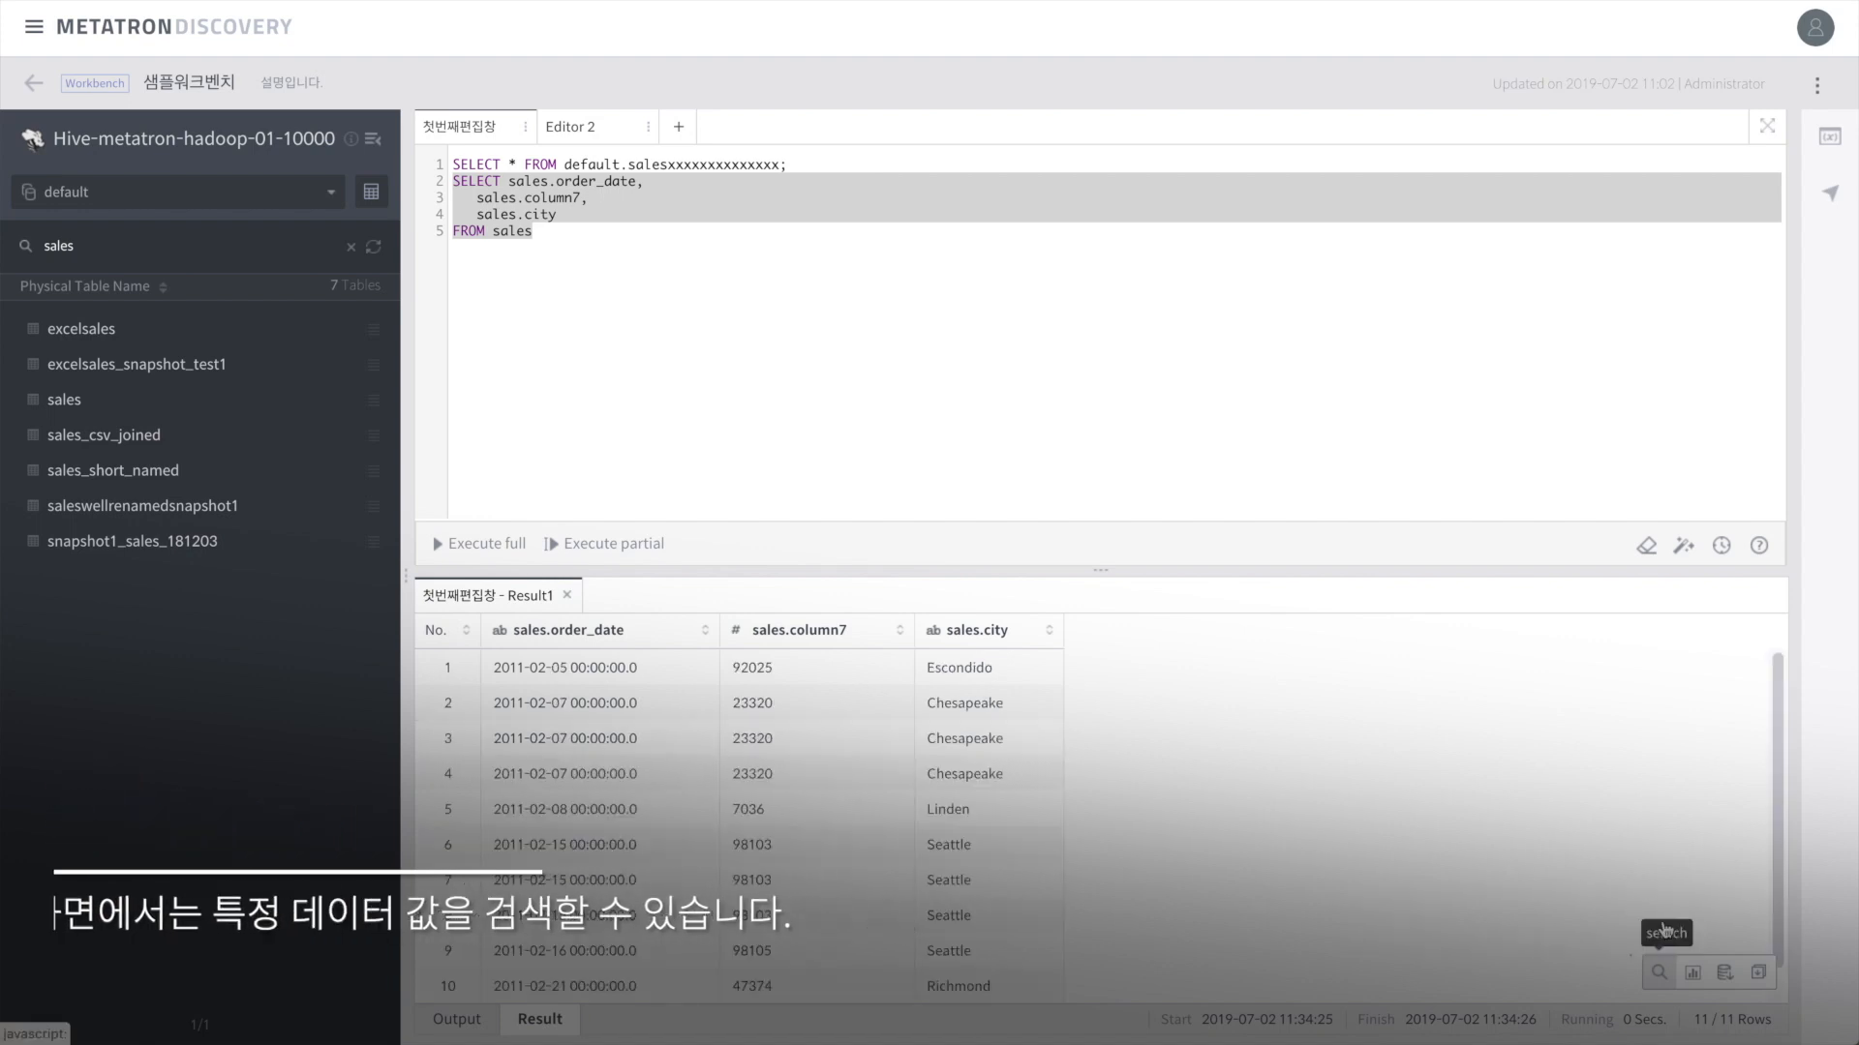
pyautogui.click(1693, 974)
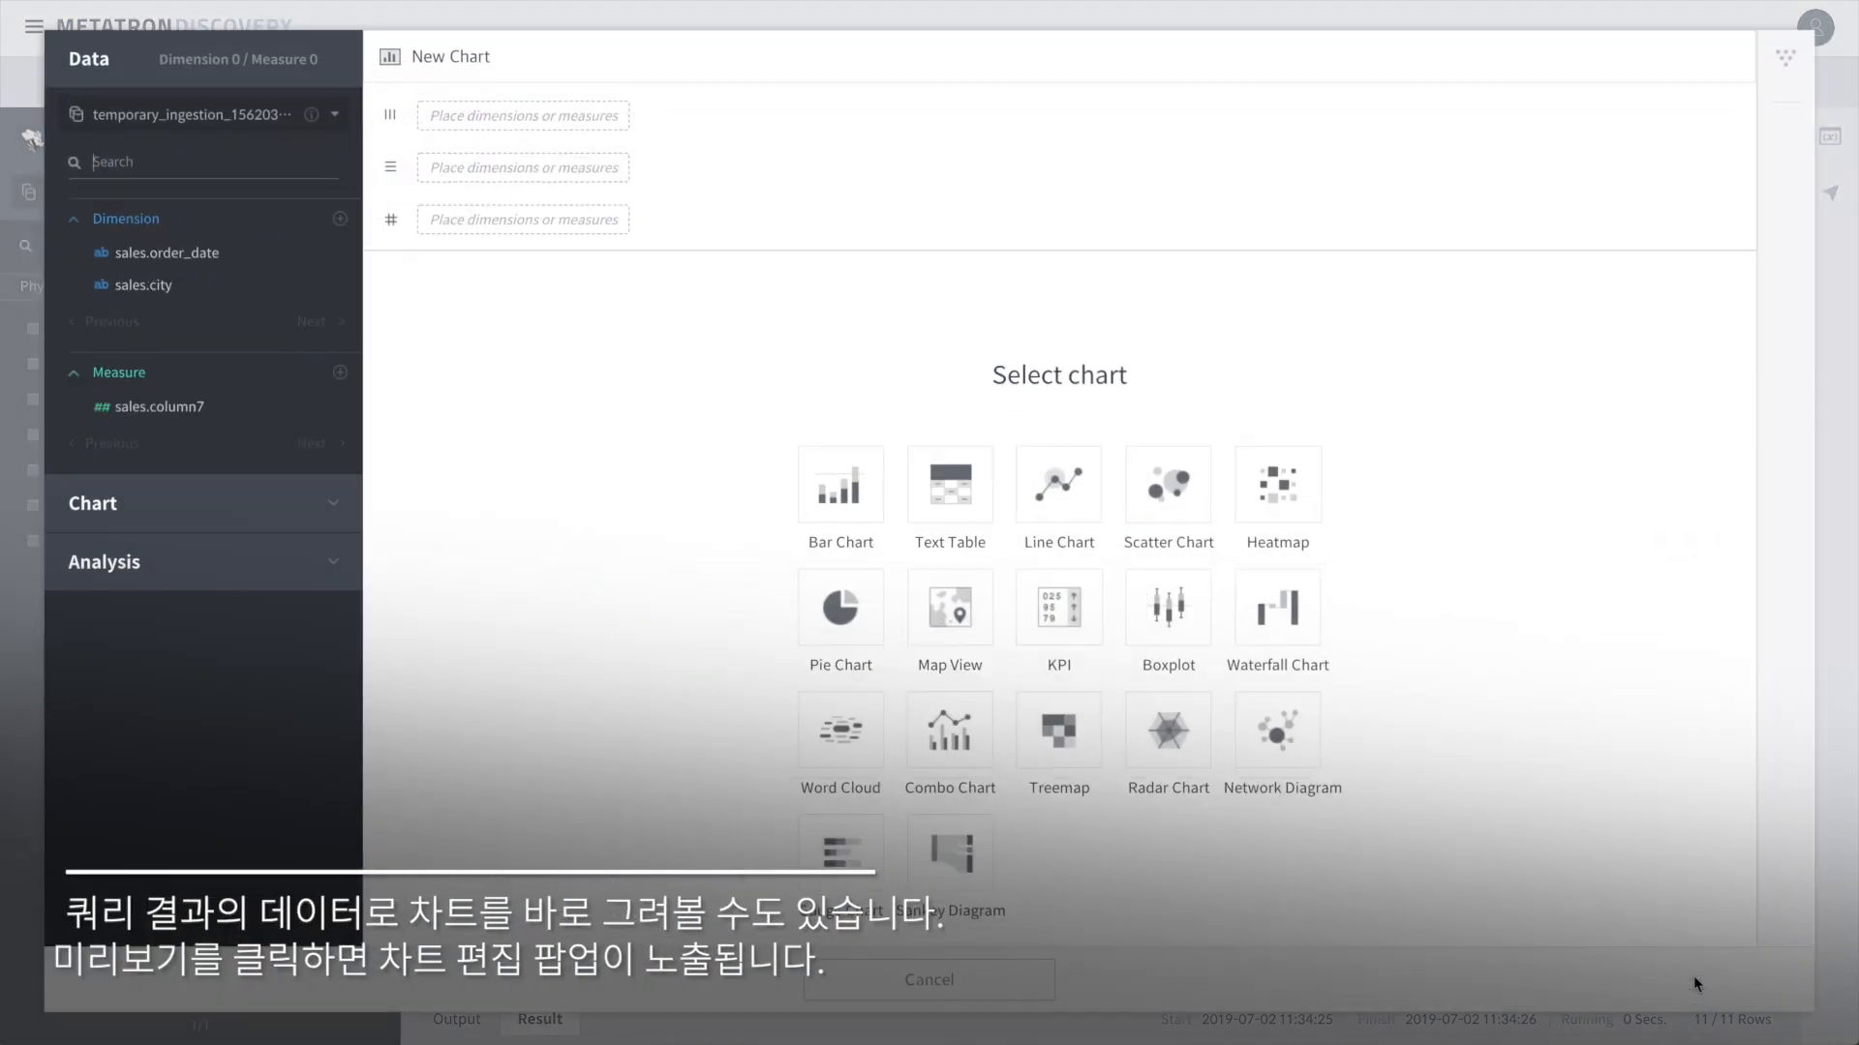
pyautogui.click(213, 257)
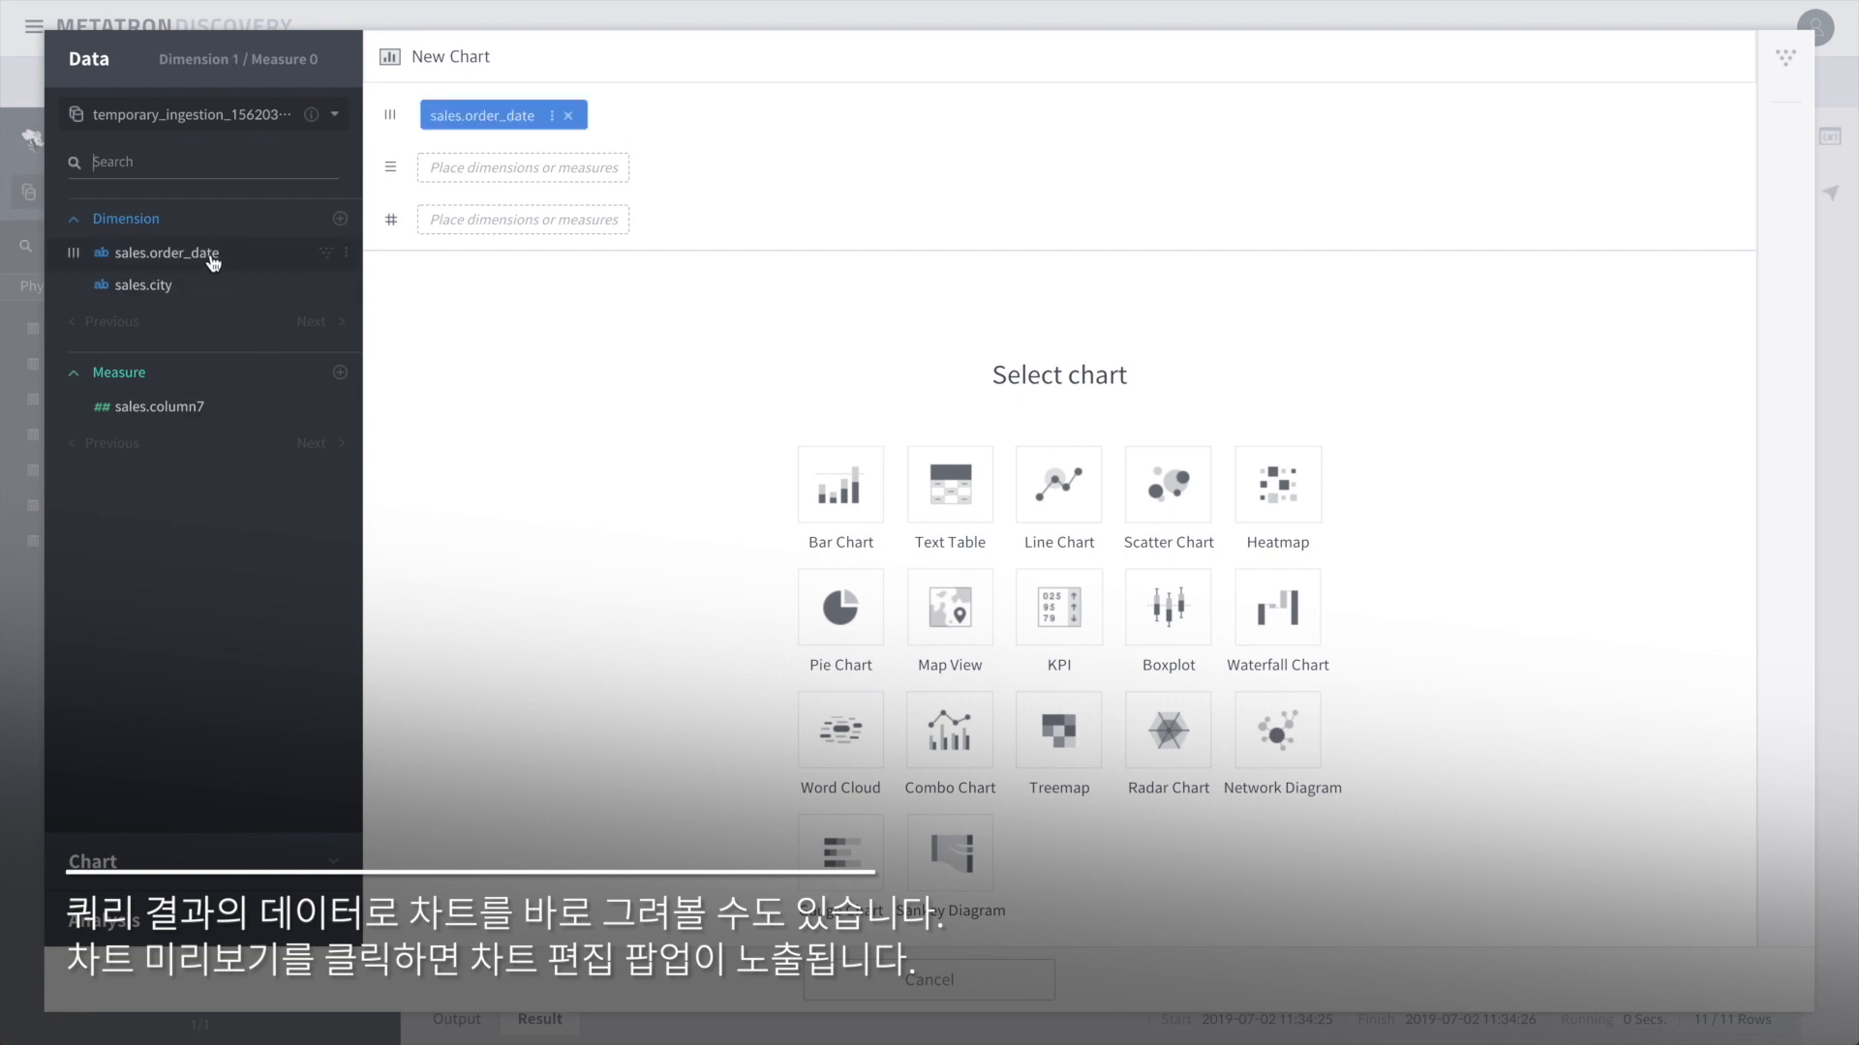
pyautogui.click(180, 416)
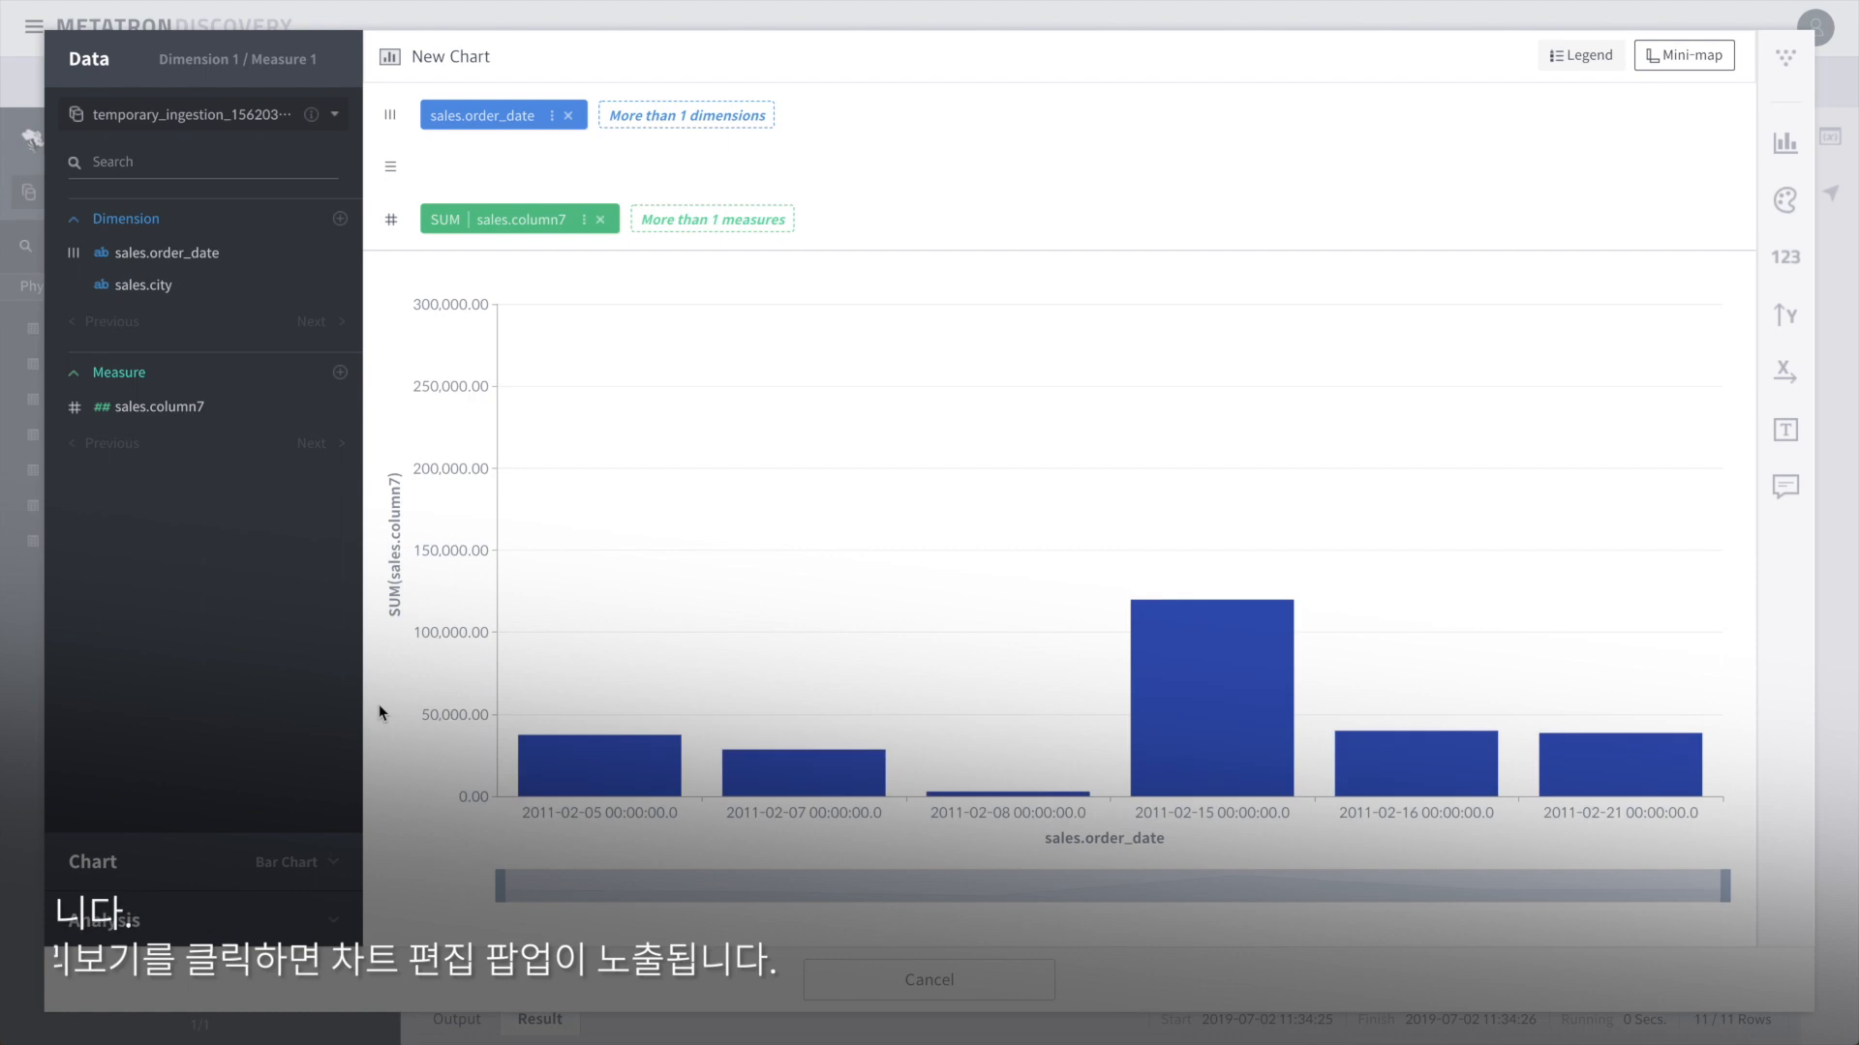
pyautogui.click(568, 115)
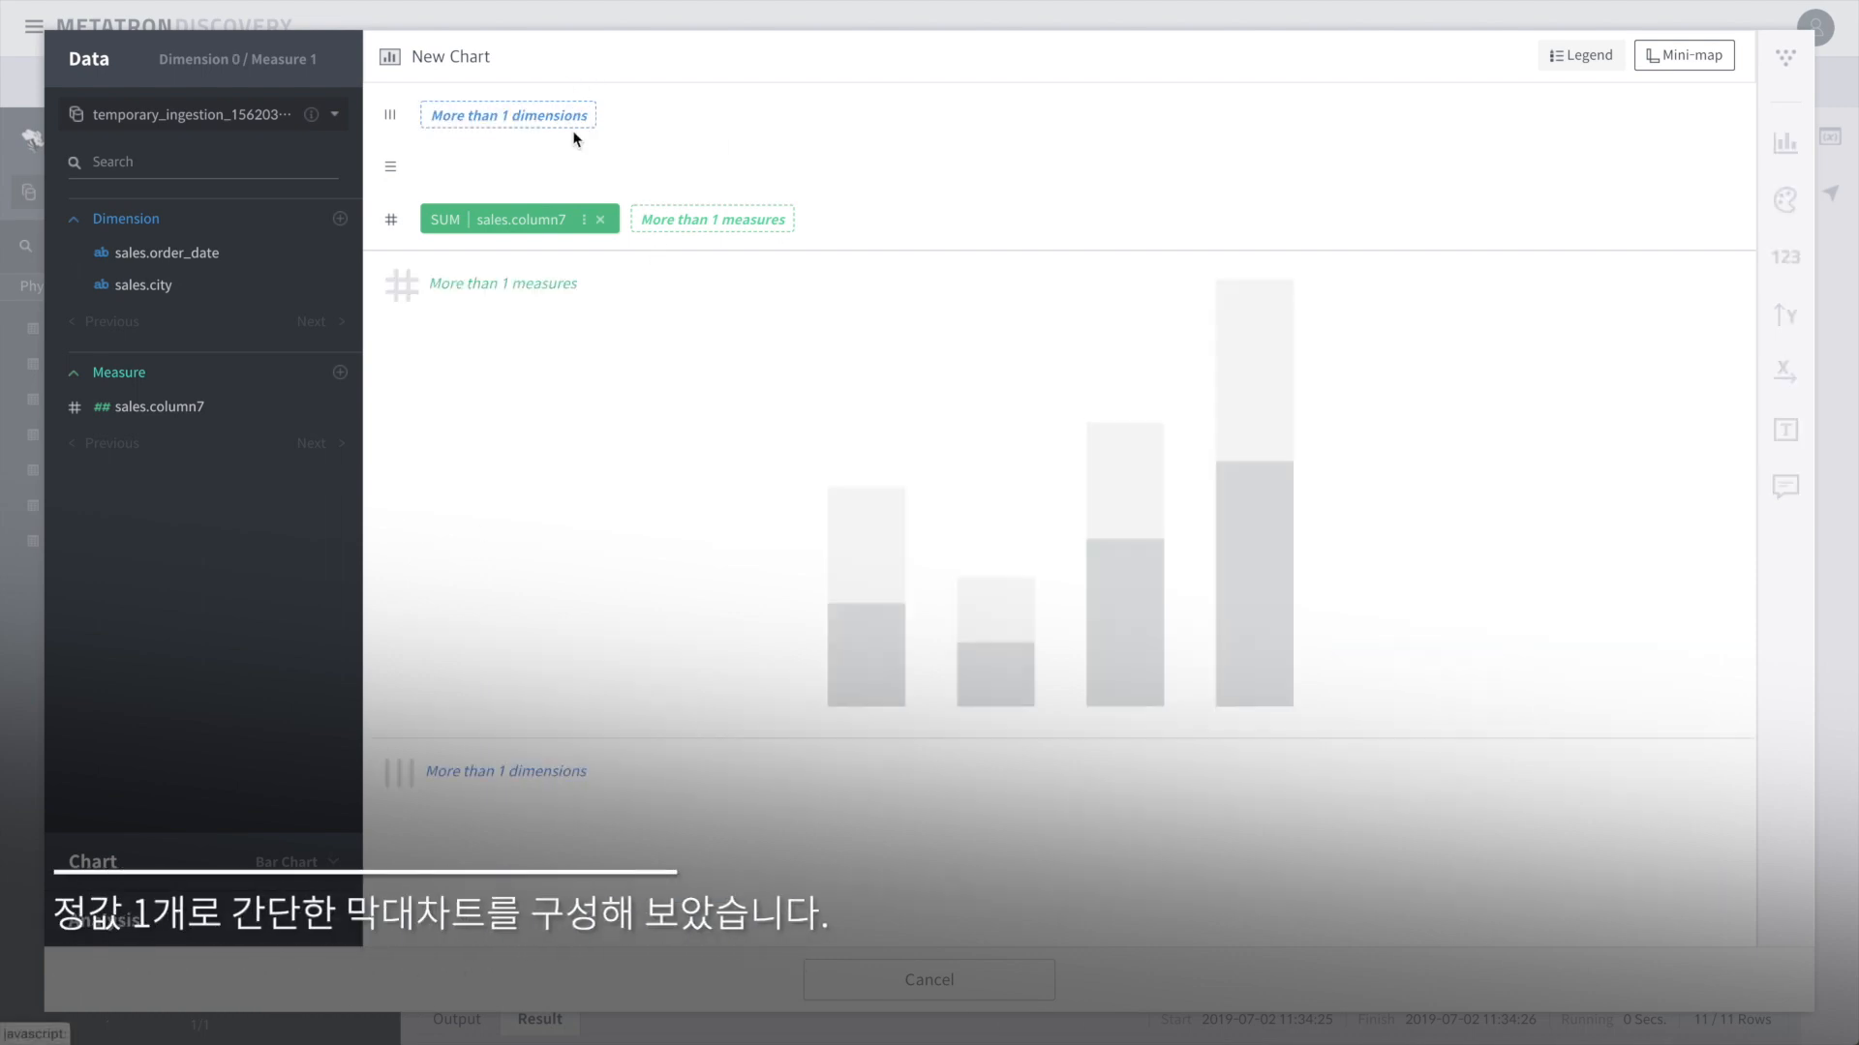
pyautogui.click(600, 220)
pyautogui.moveTo(166, 293); pyautogui.dragTo(496, 114)
pyautogui.moveTo(144, 411); pyautogui.dragTo(484, 222)
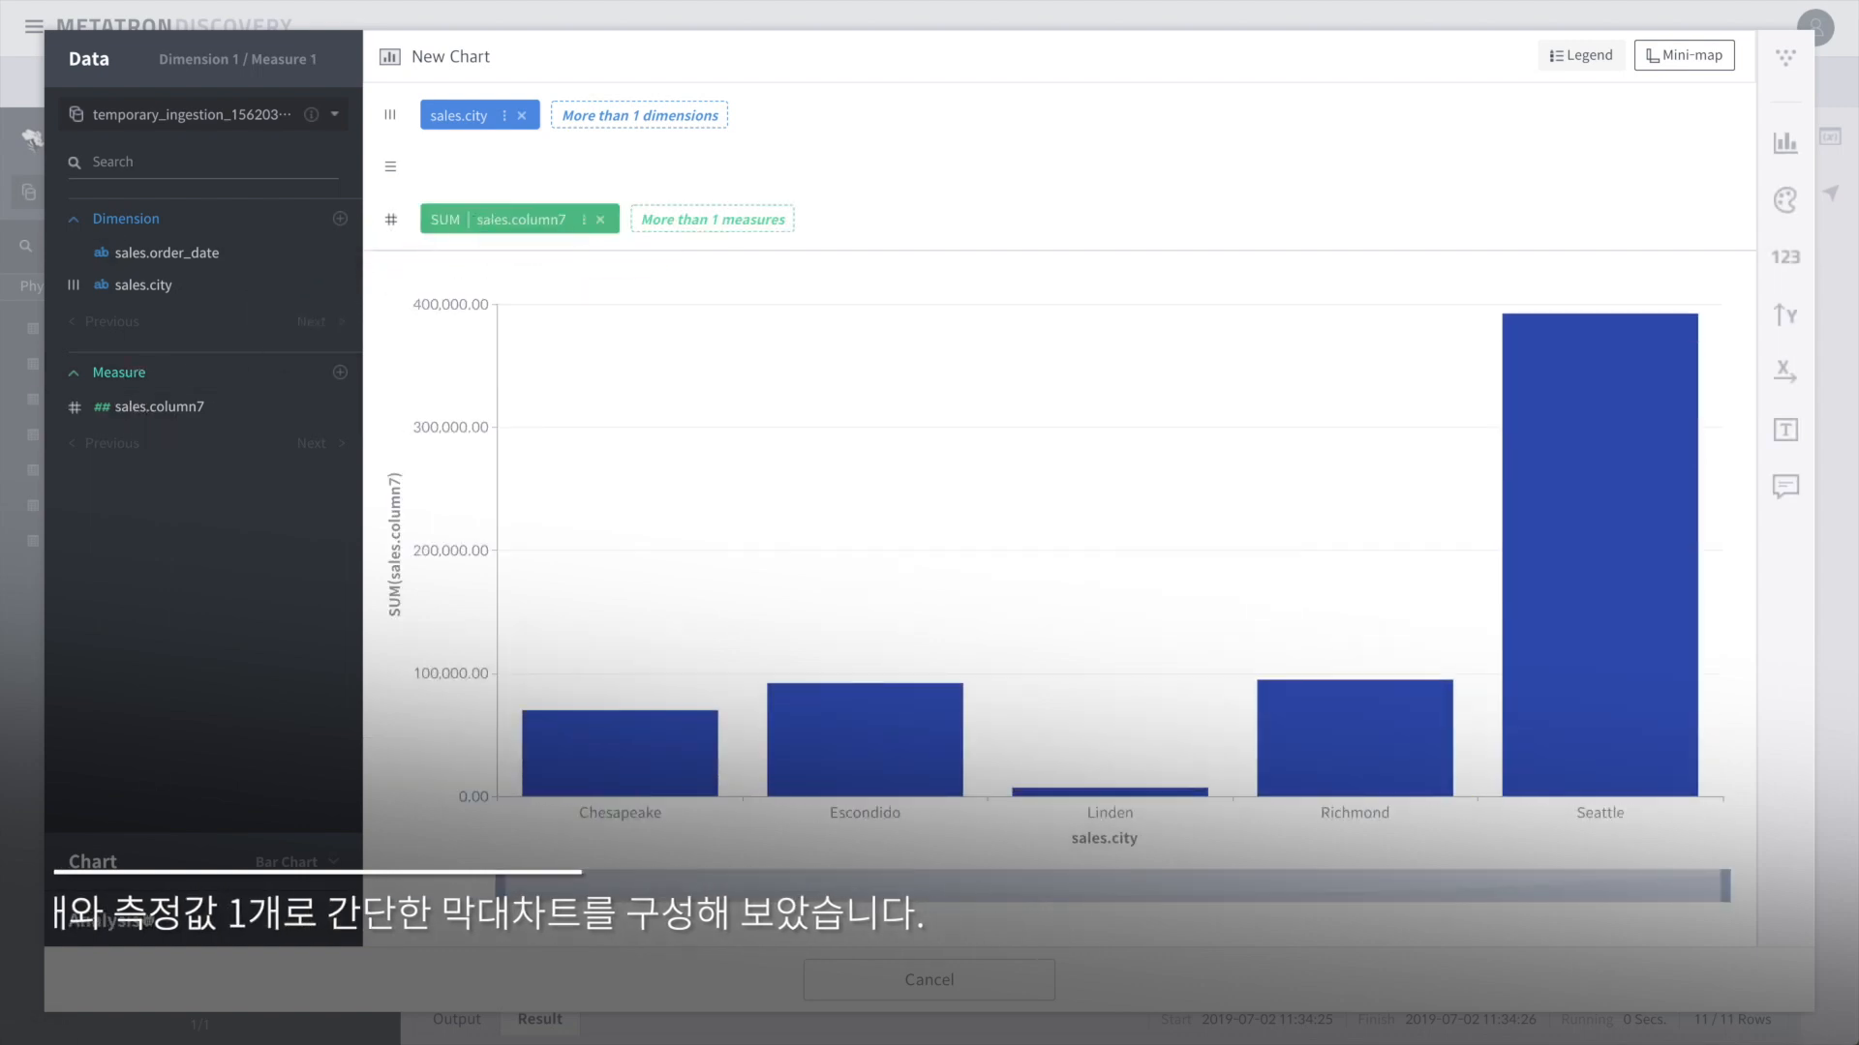
pyautogui.click(995, 983)
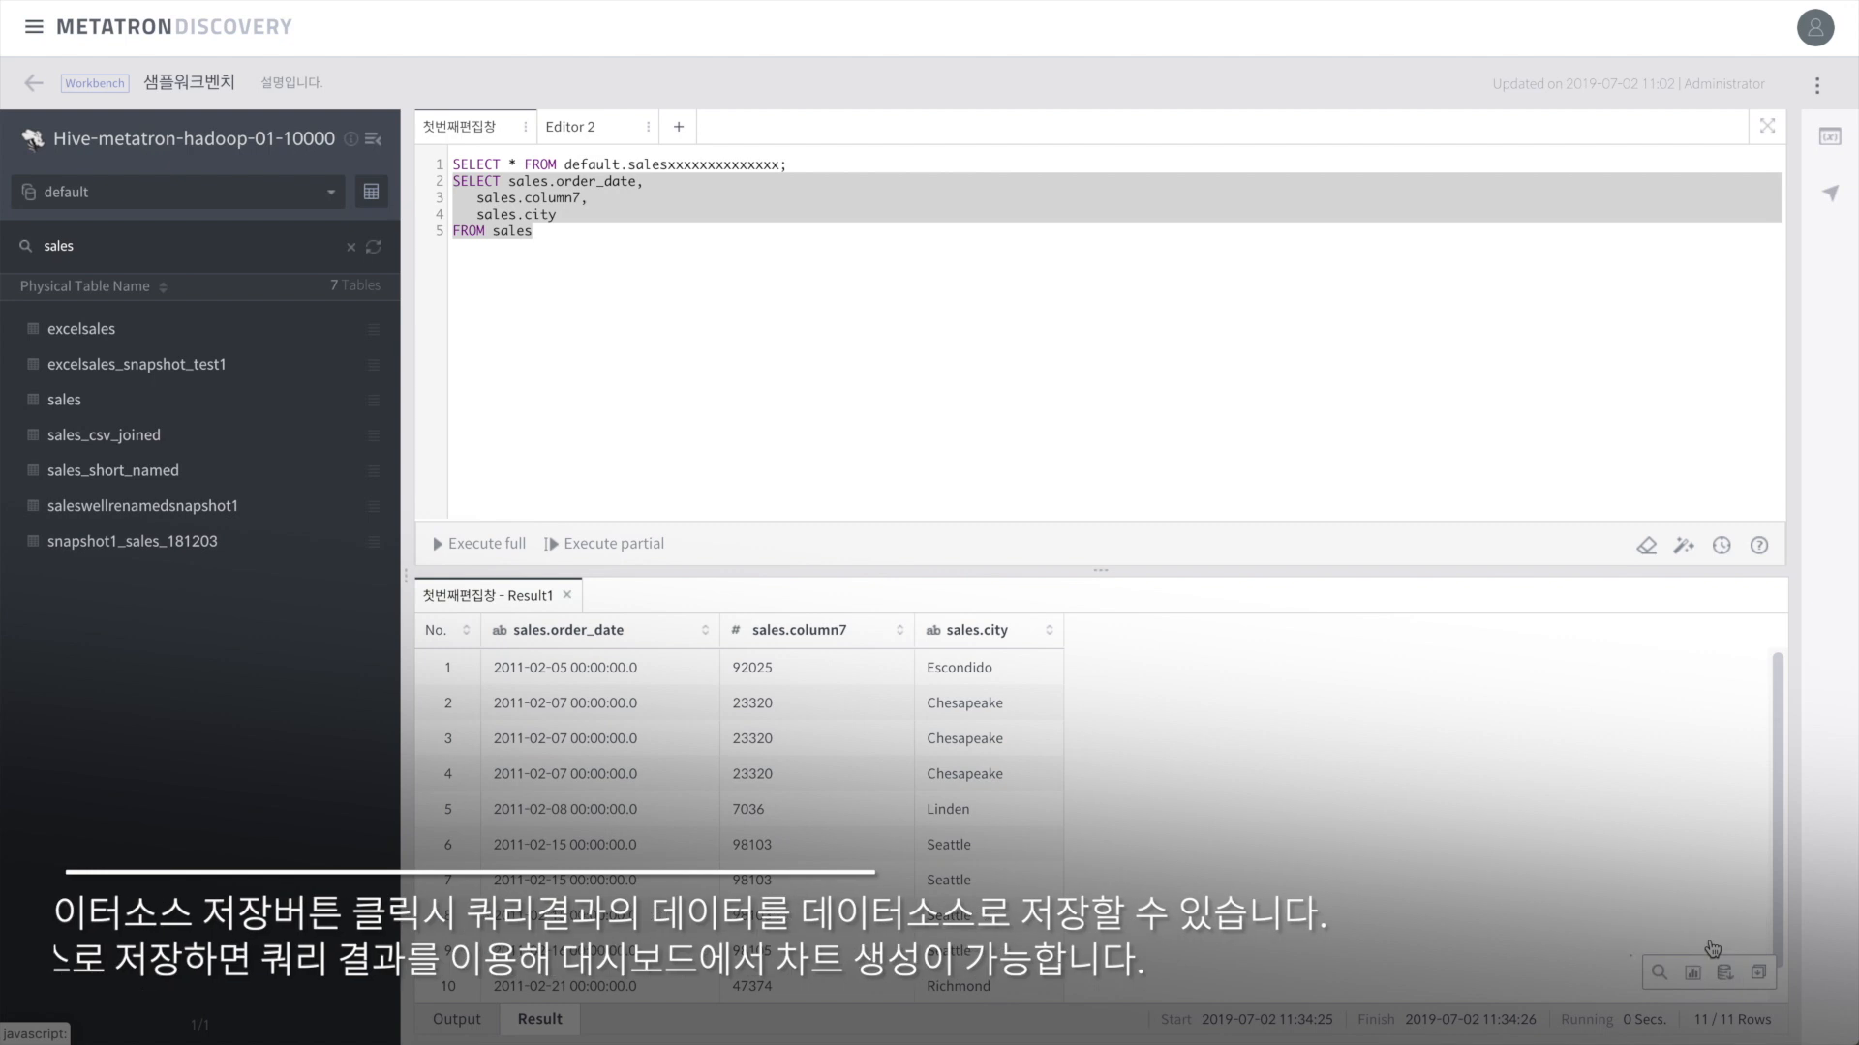
# Step: Save the query result as a datasource named 'workbench datasource', then return to the workbench
pyautogui.click(1726, 976)
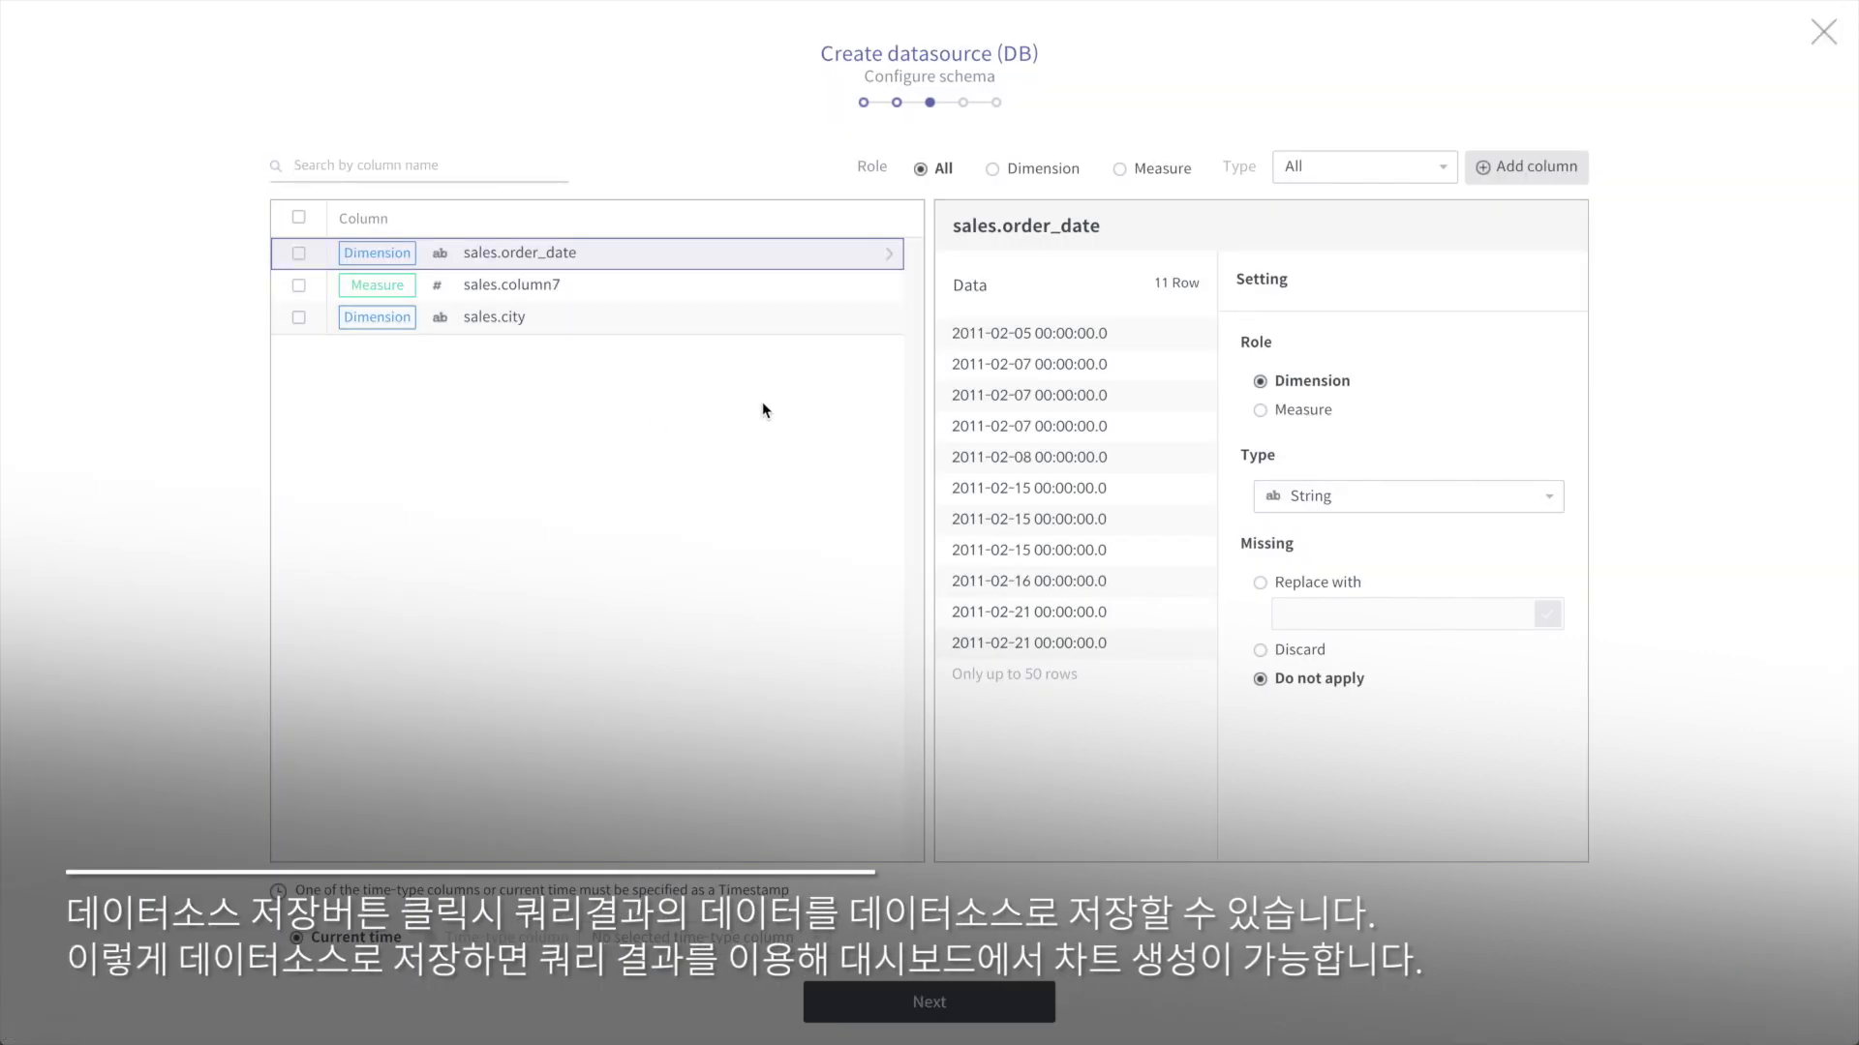
pyautogui.click(666, 296)
pyautogui.click(672, 316)
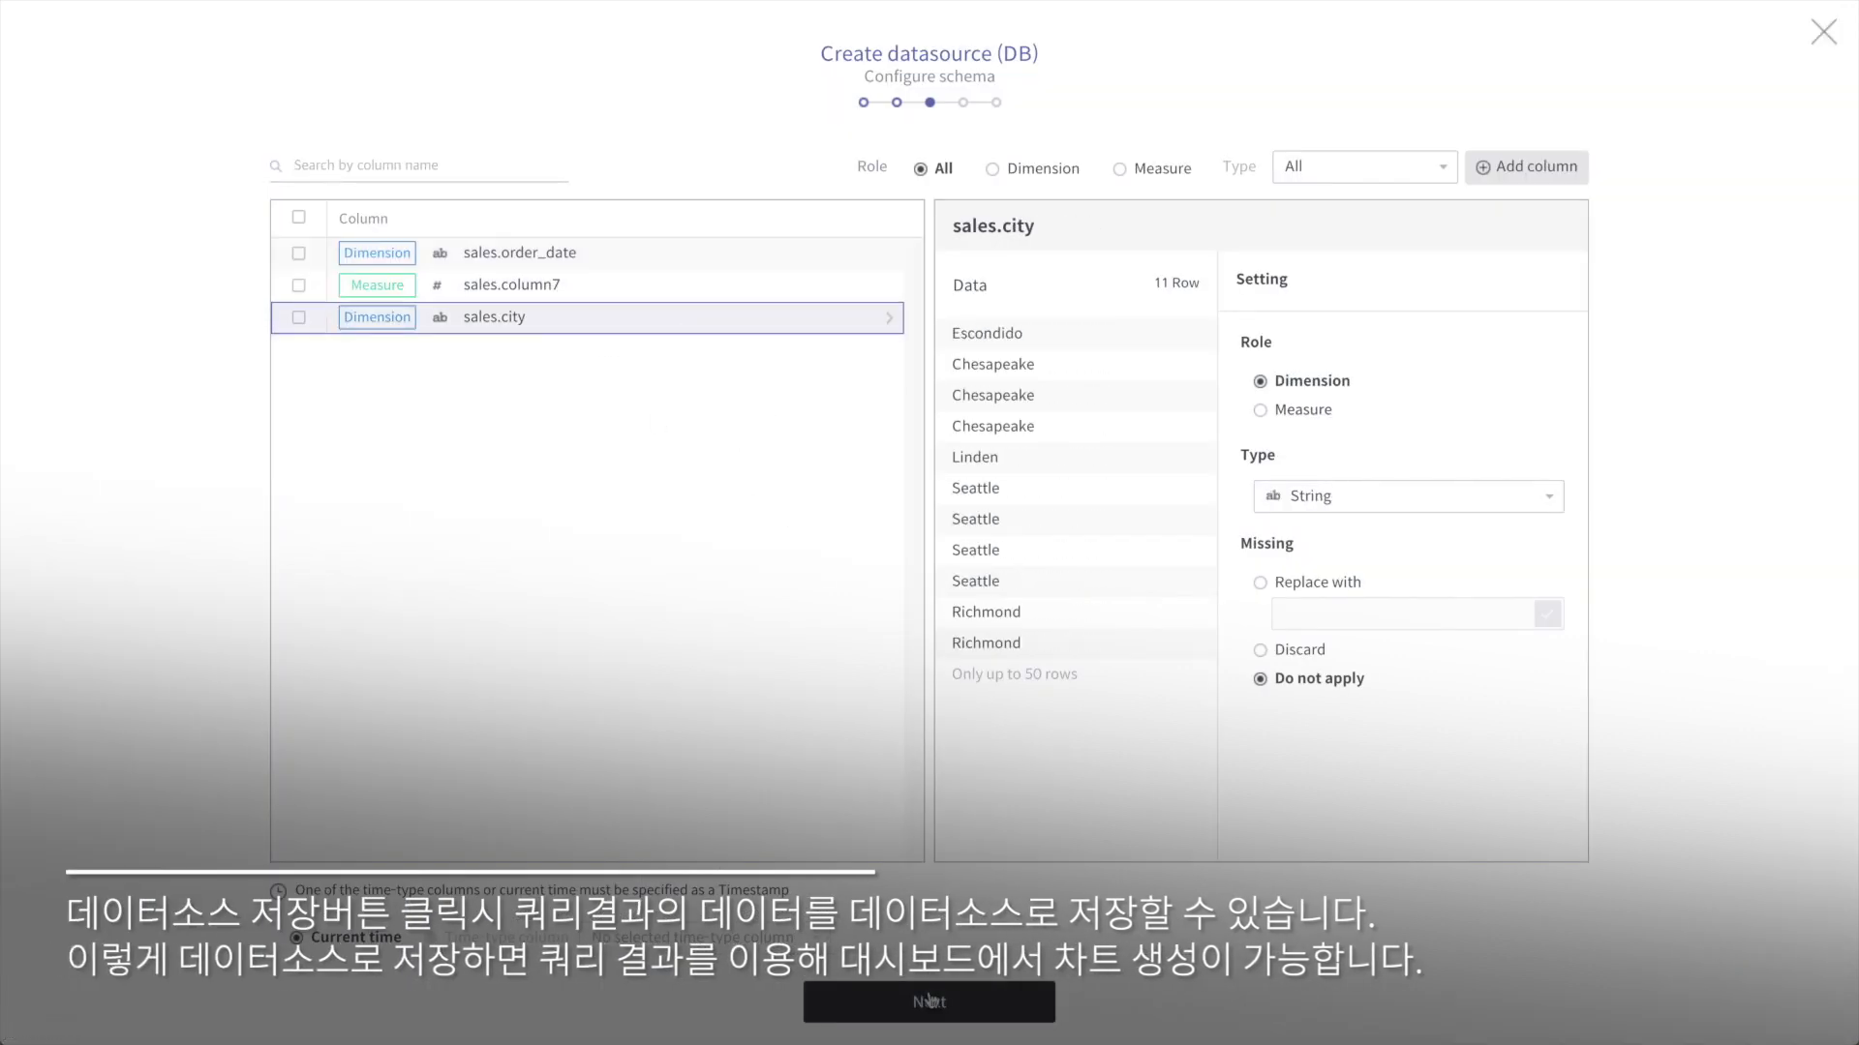
pyautogui.click(953, 1002)
pyautogui.click(1041, 1006)
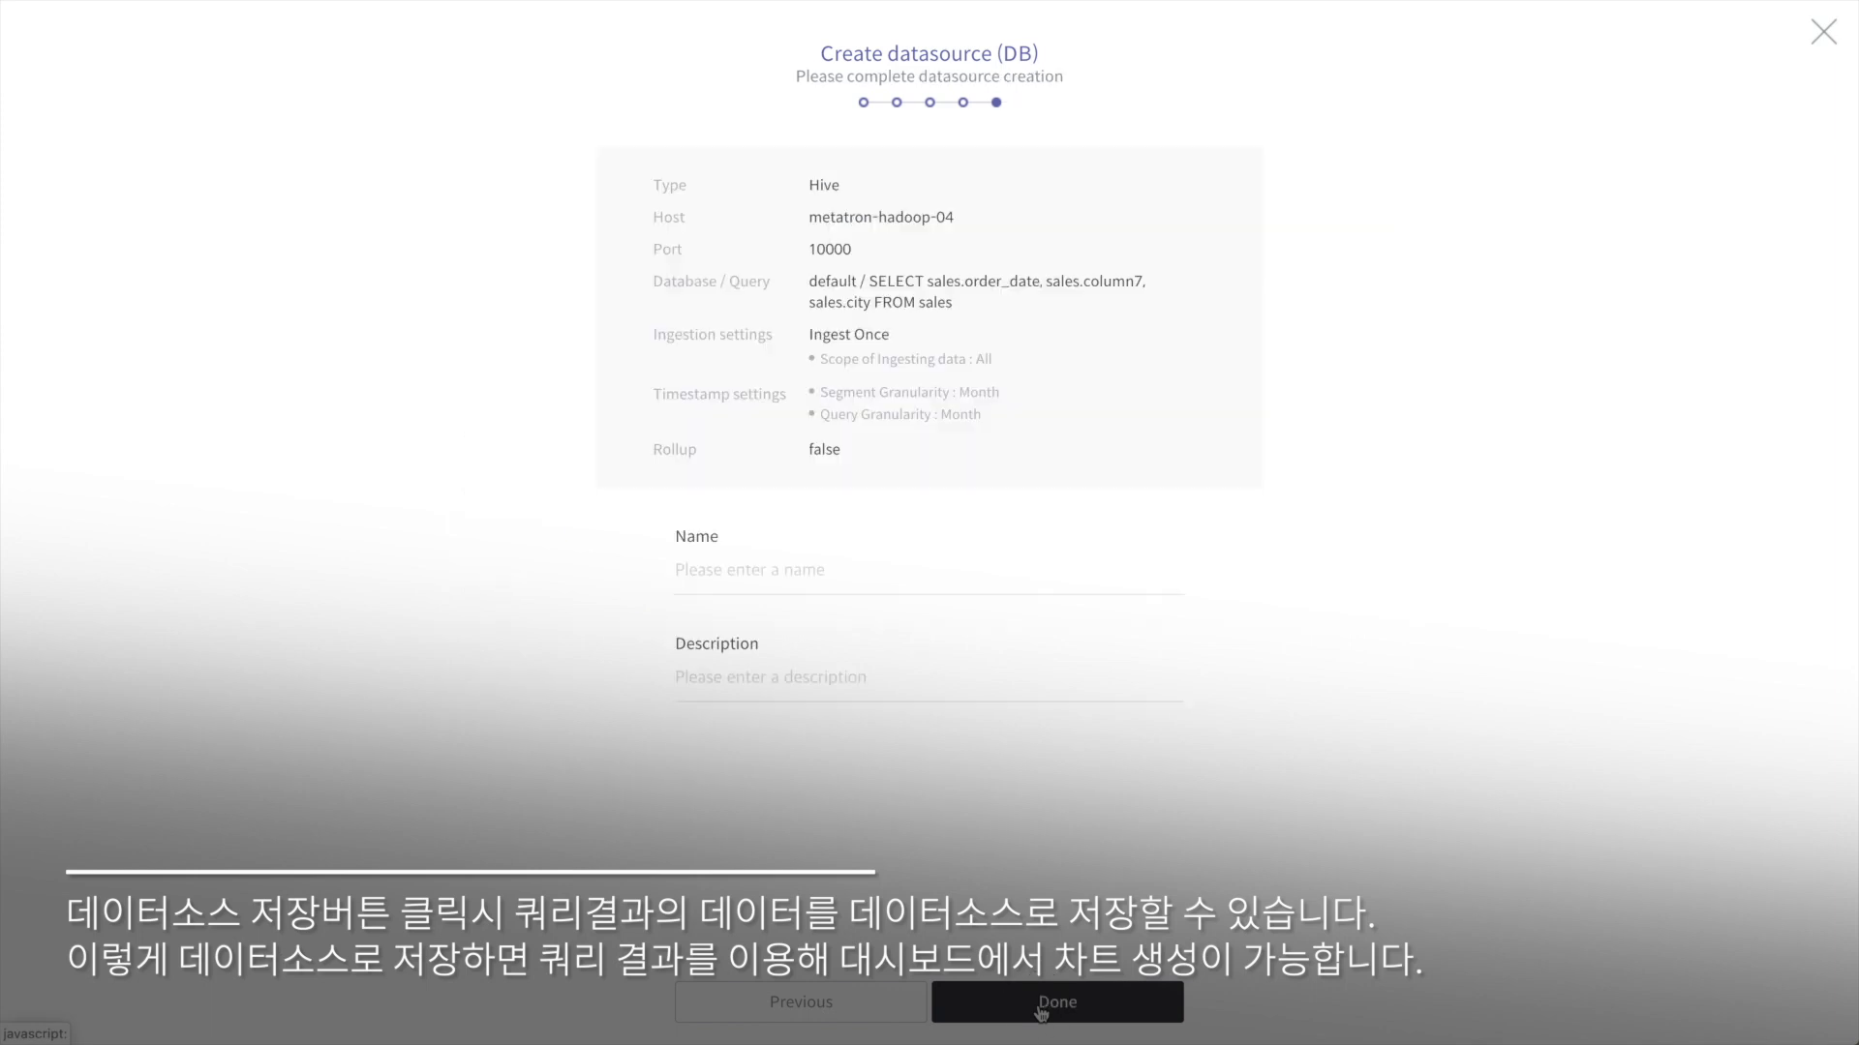
pyautogui.write('datasource')
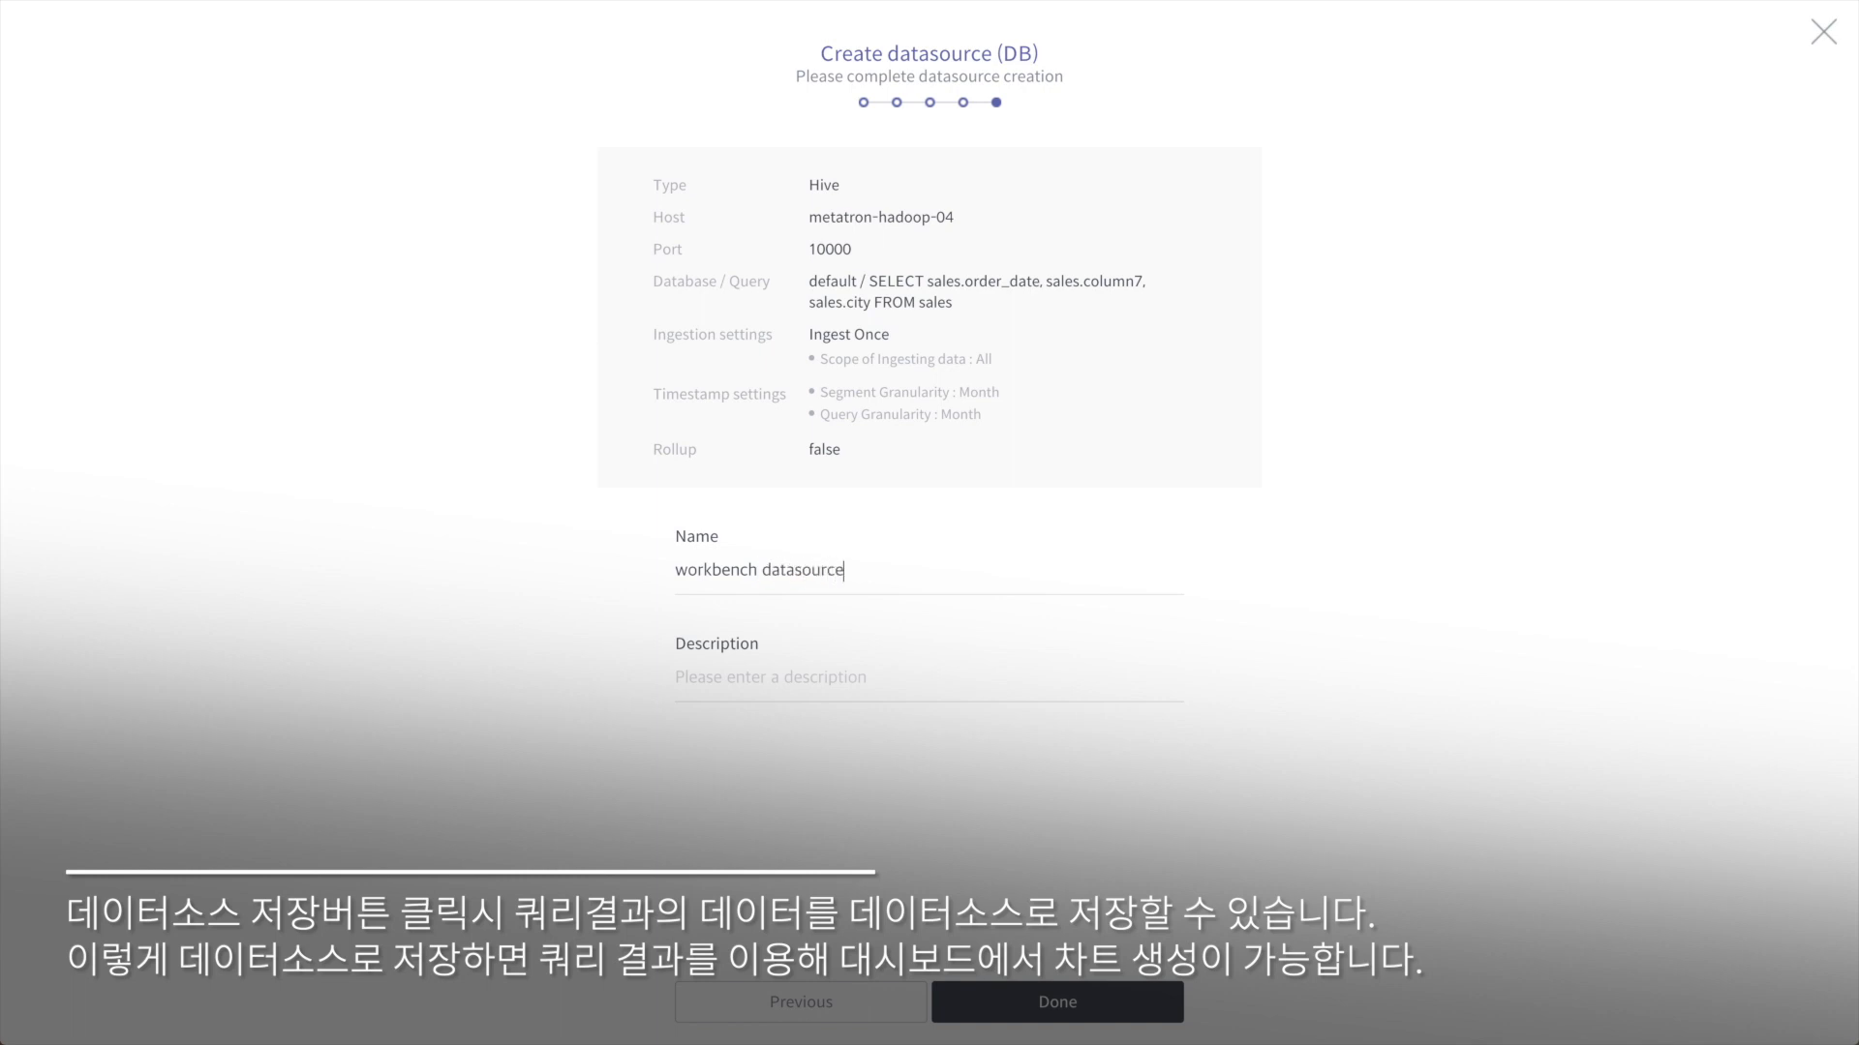
pyautogui.click(1090, 1002)
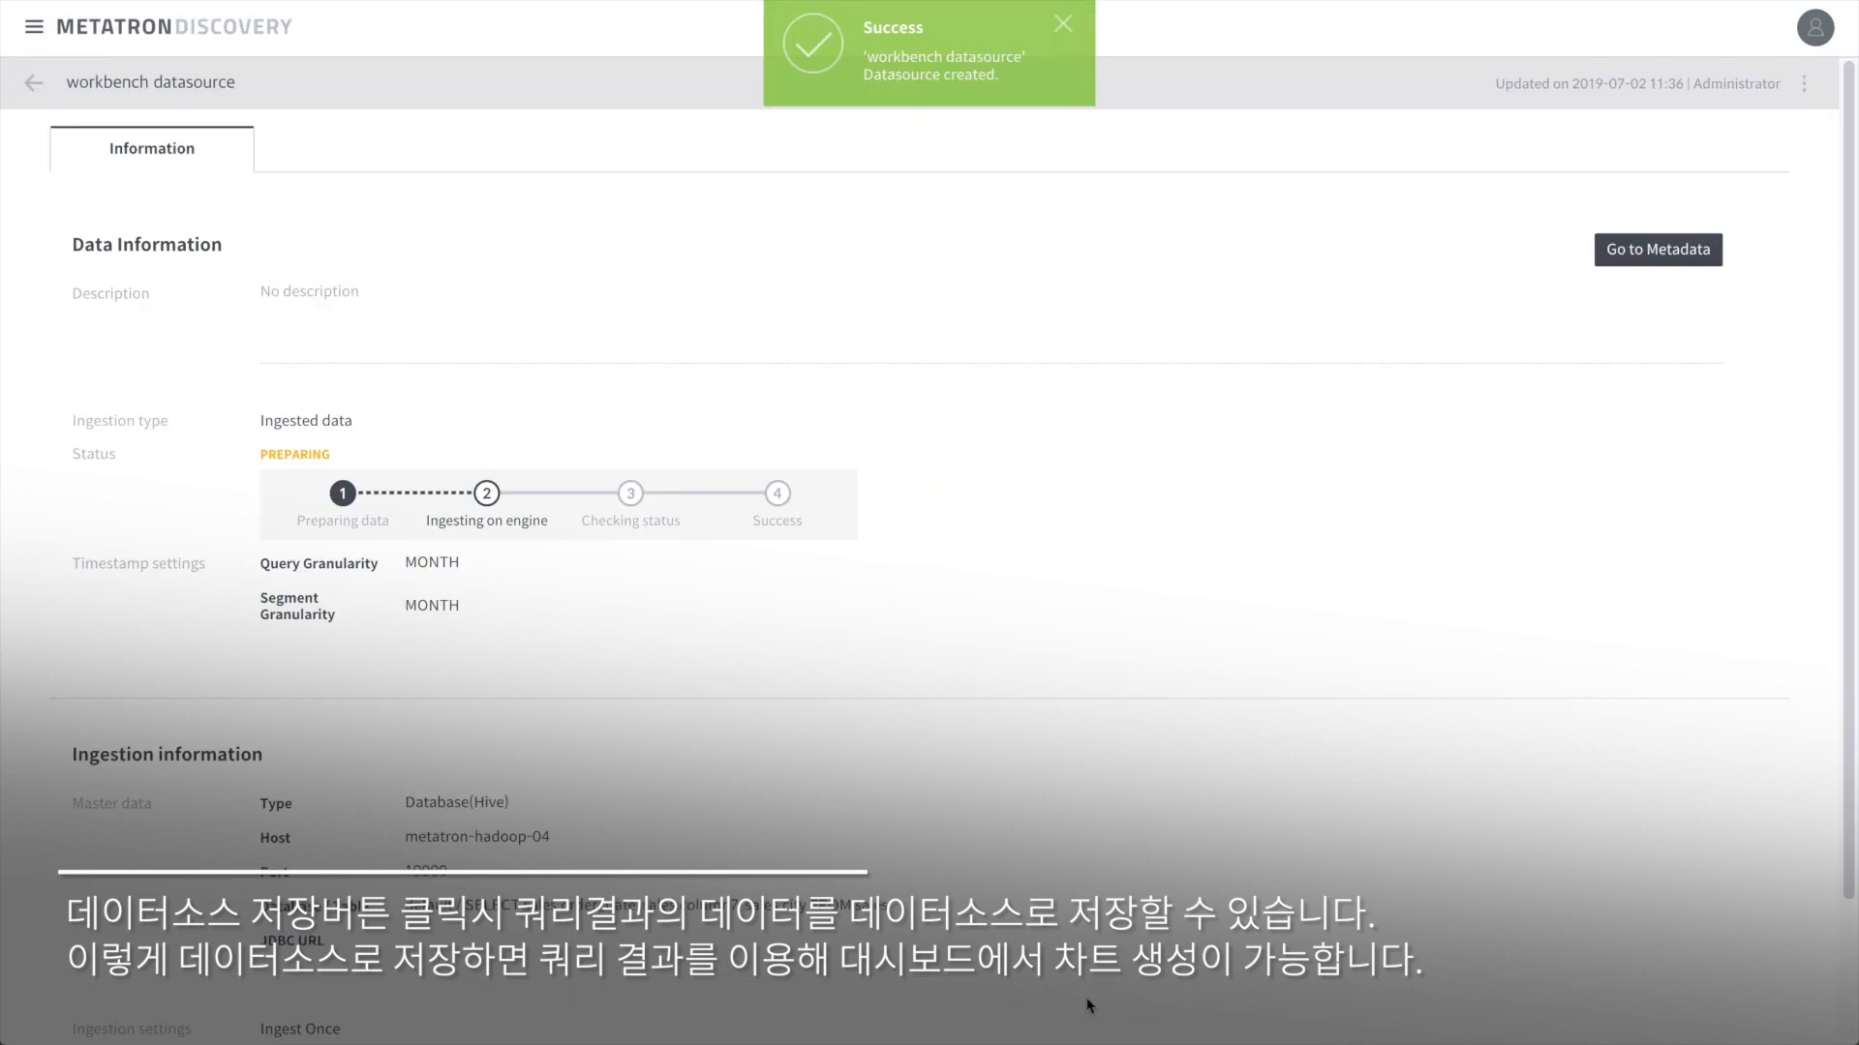
pyautogui.click(36, 87)
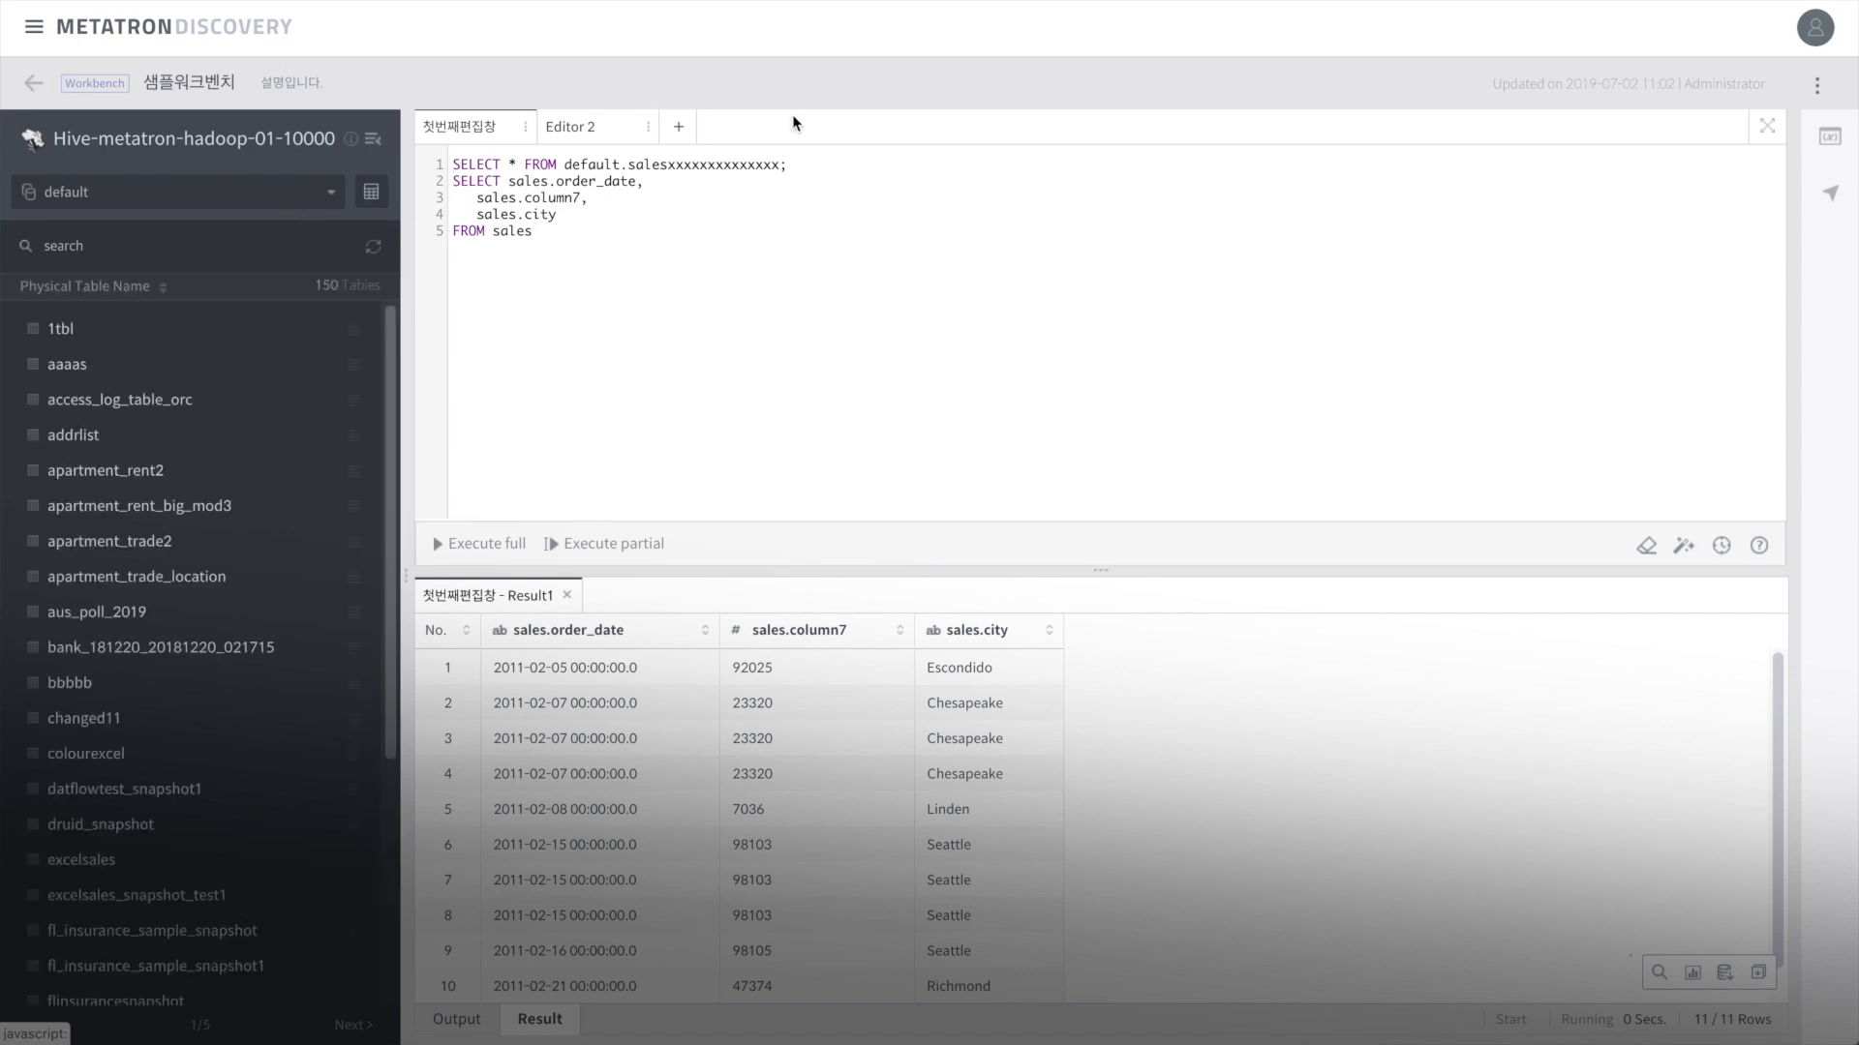
# Step: Export the 11-row result to the Desktop as result_1562034979601.csv
pyautogui.click(1760, 973)
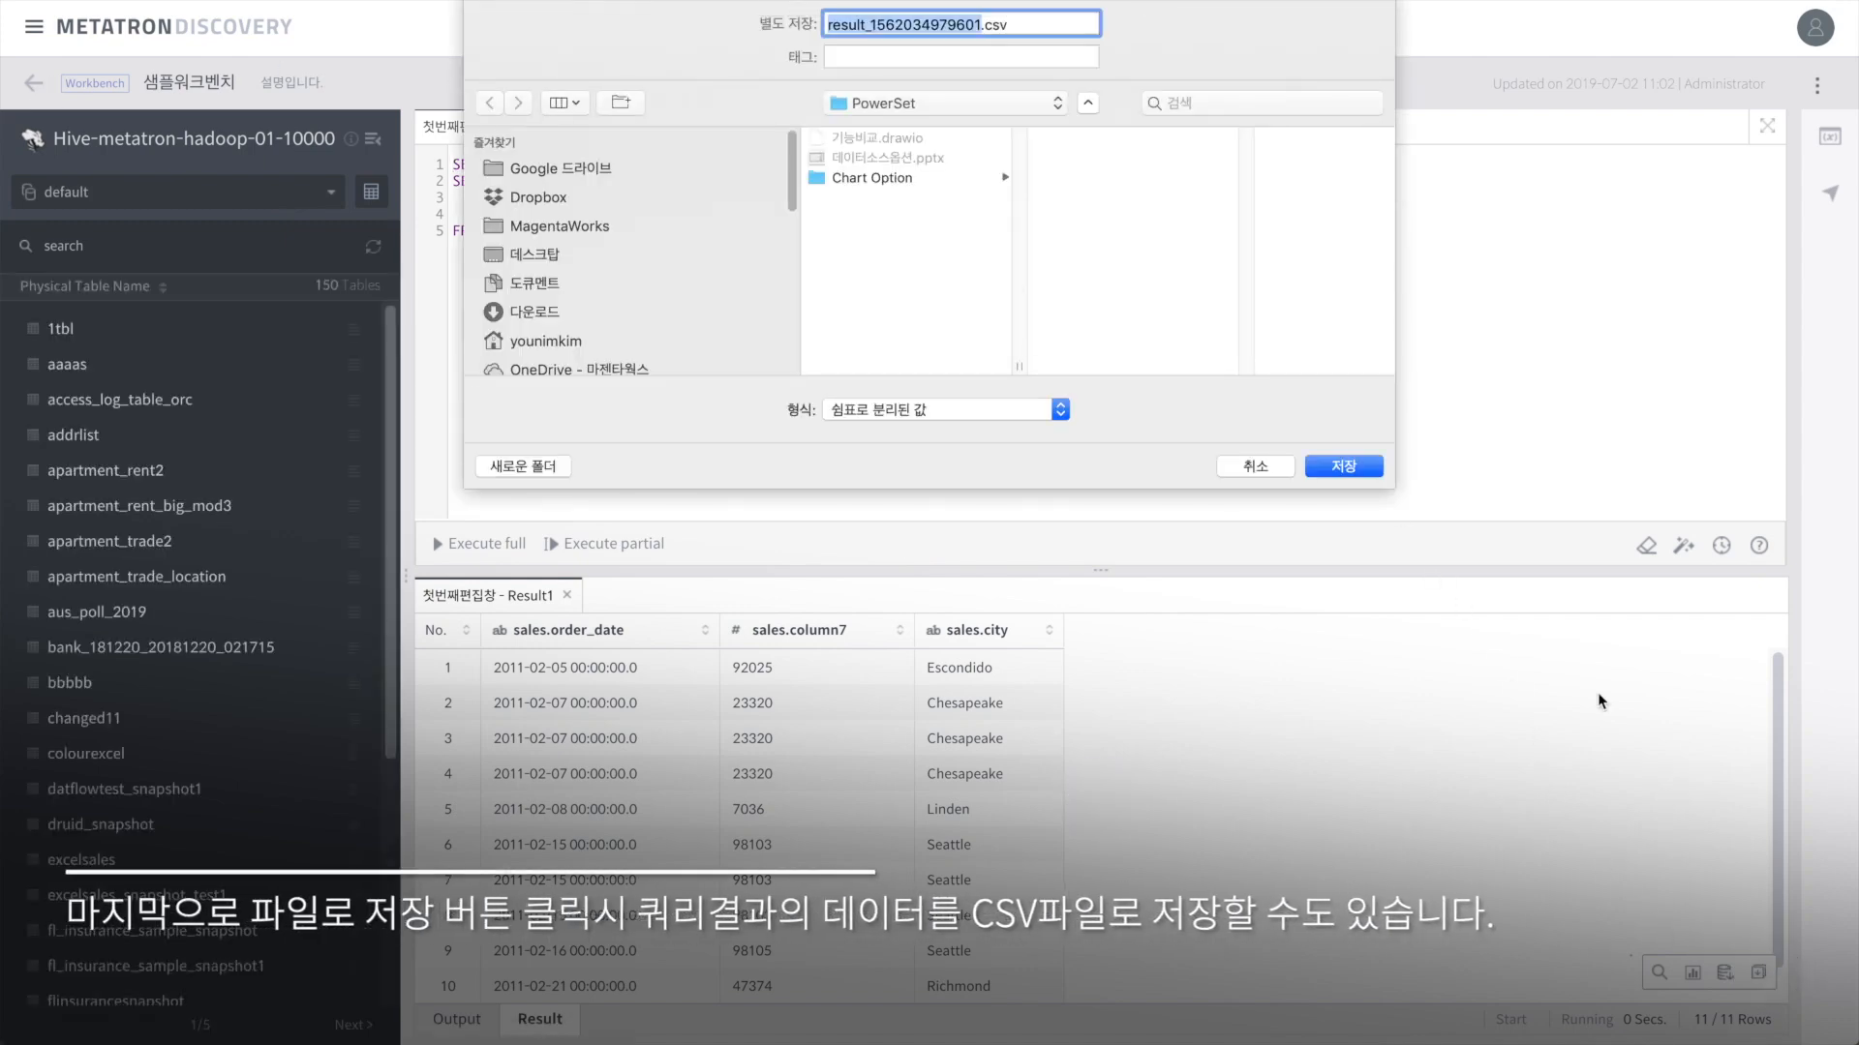
pyautogui.click(545, 255)
pyautogui.click(1354, 467)
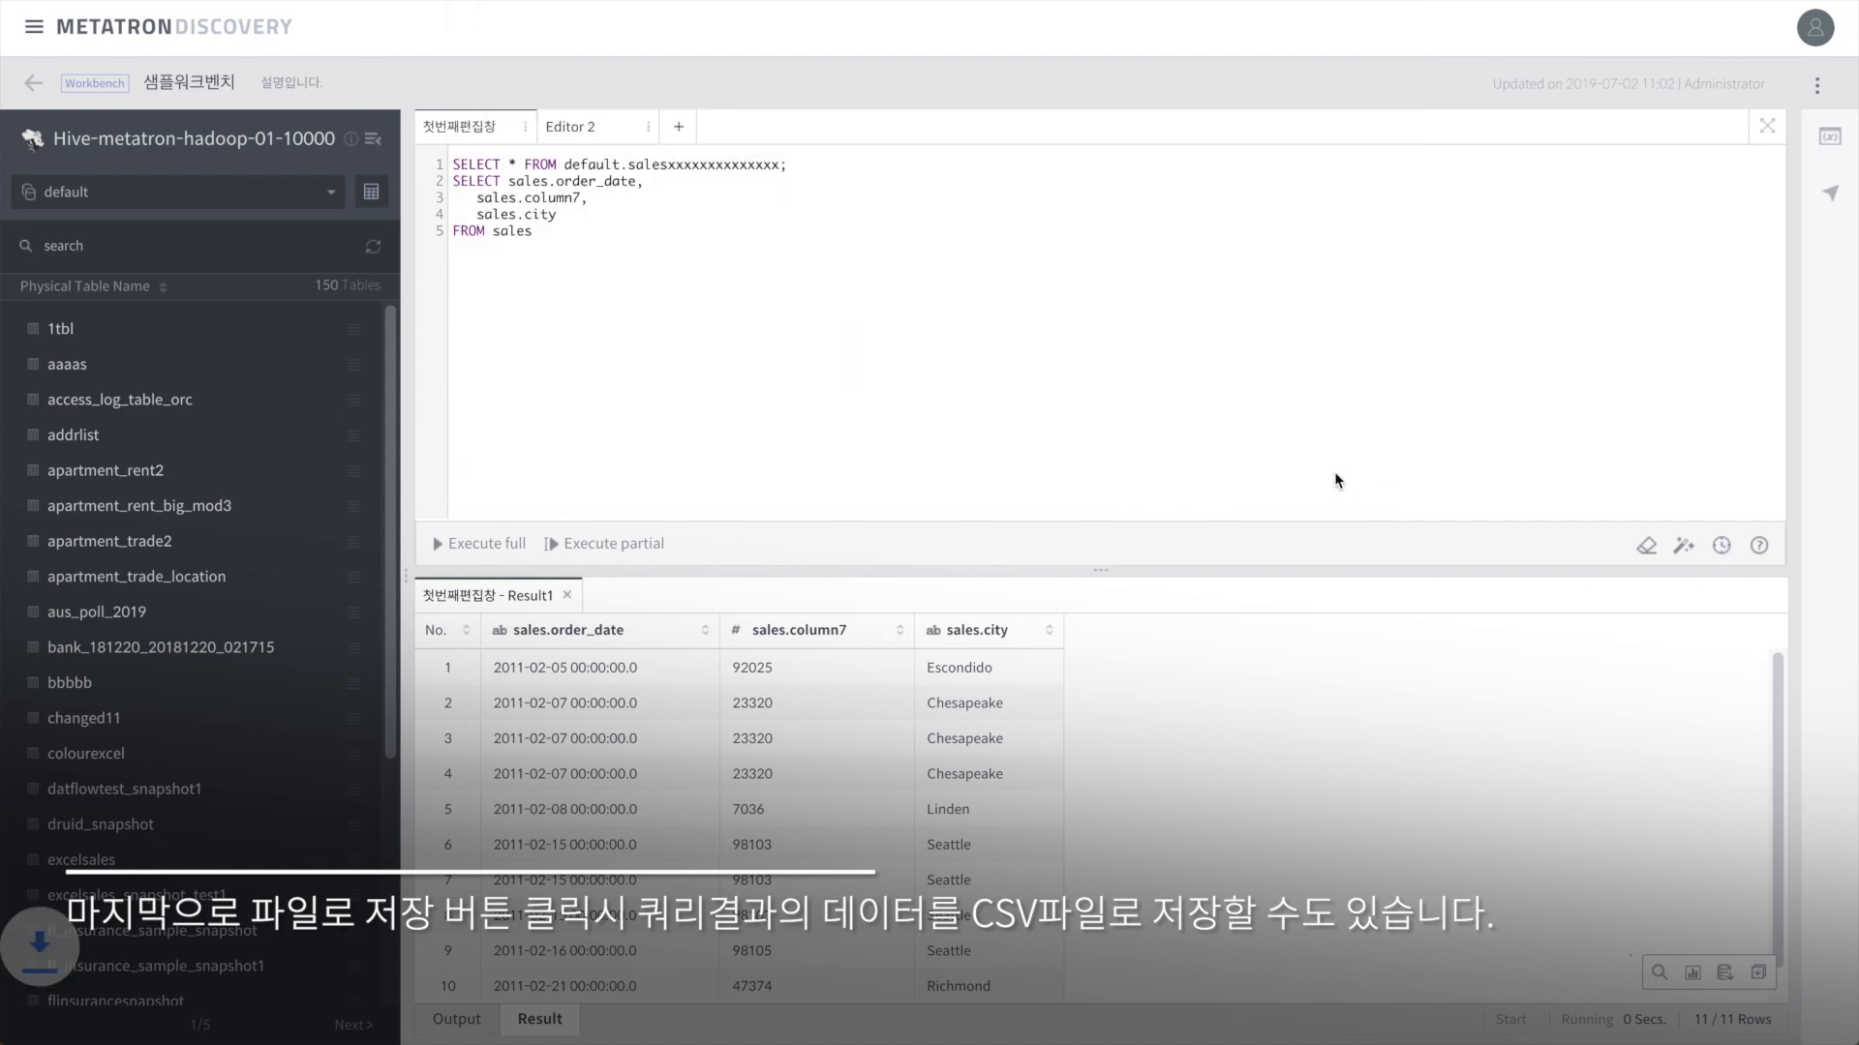